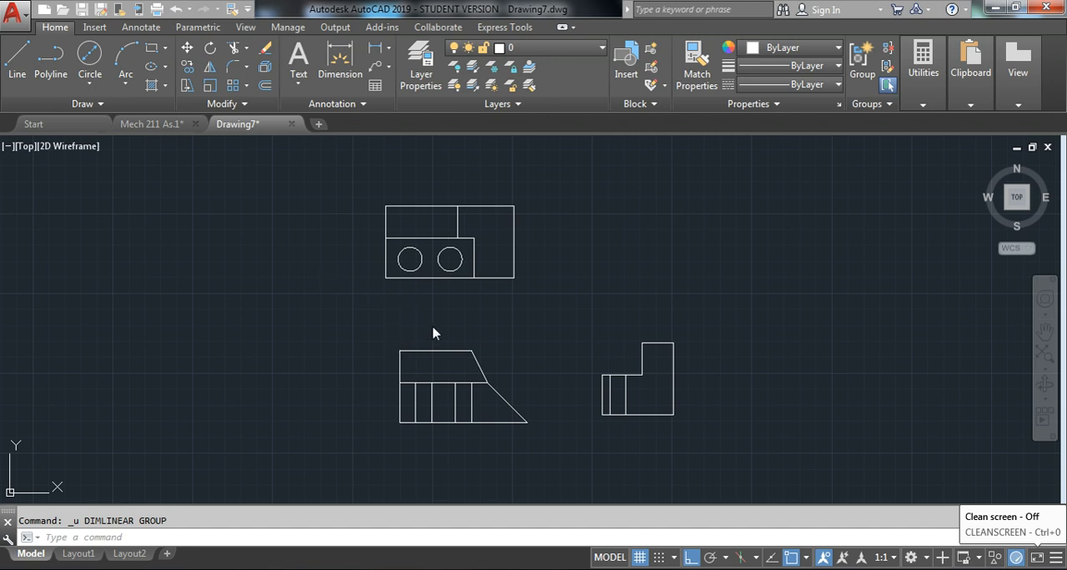
scroll(404, 323, "up", 2)
middle_click_drag(468, 302, 406, 294)
scroll(351, 321, "down", 2)
middle_click_drag(357, 321, 408, 326)
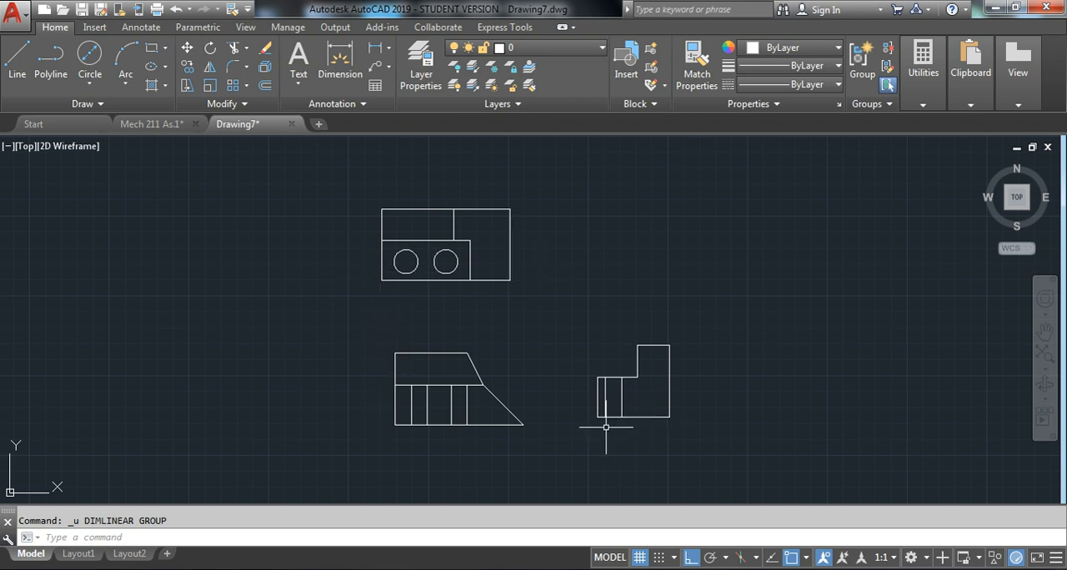
scroll(596, 421, "up", 4)
scroll(605, 419, "down", 4)
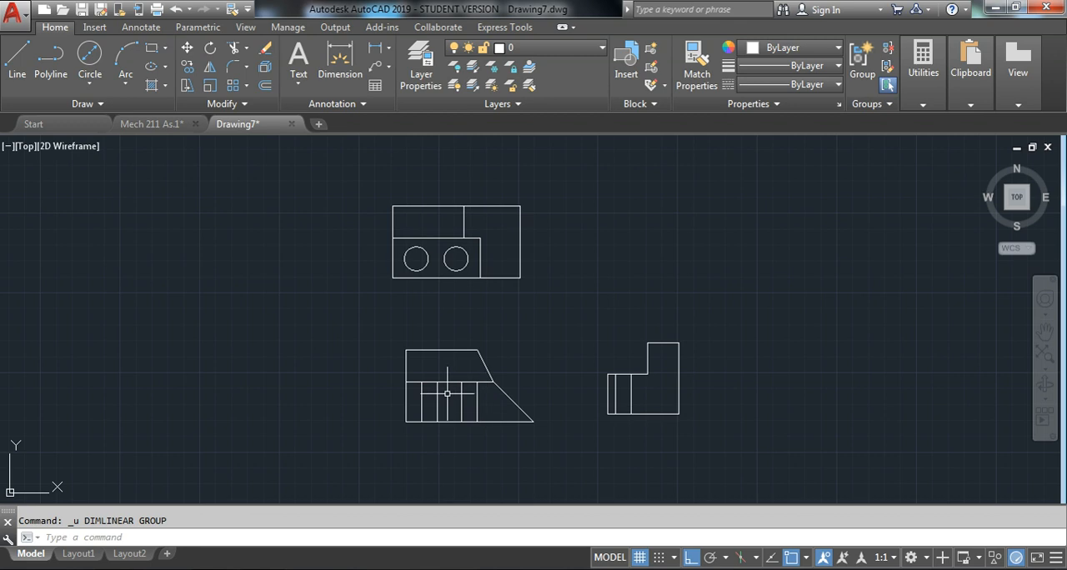
type("l")
key("Return")
key("Escape")
left_click(17, 57)
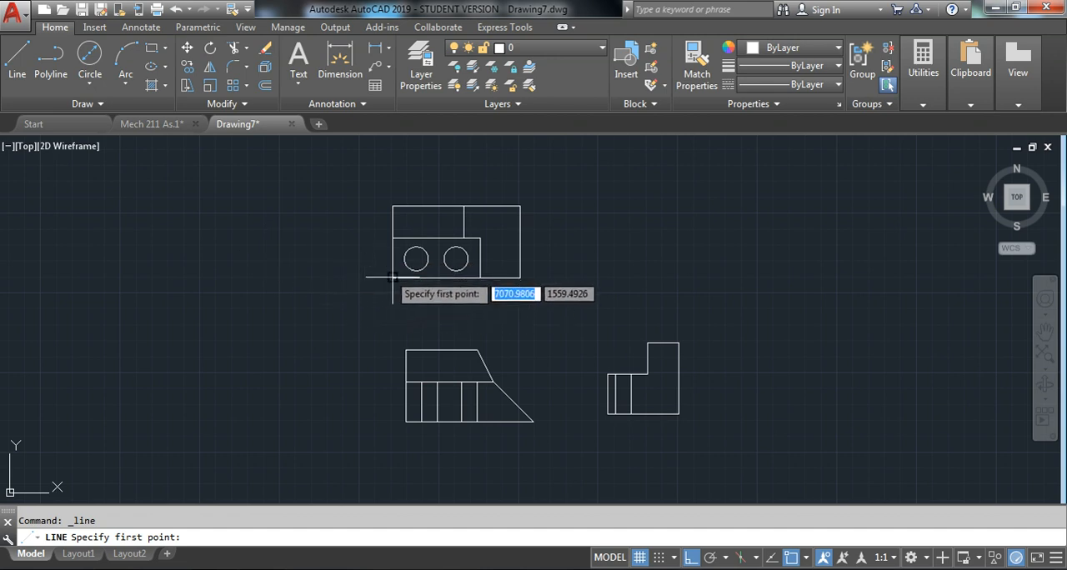
key("Escape")
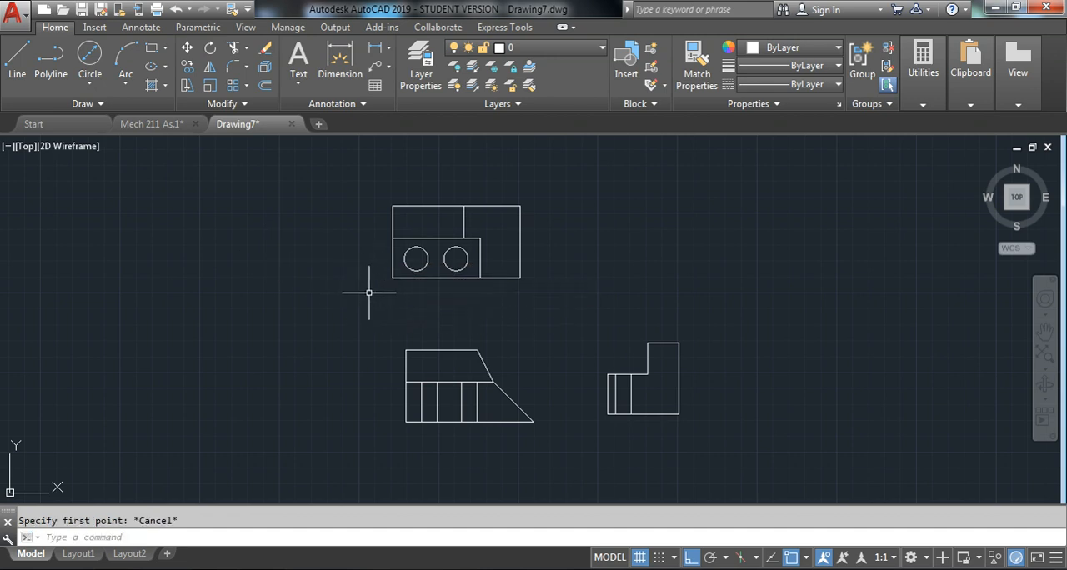
left_click(17, 57)
key("Escape")
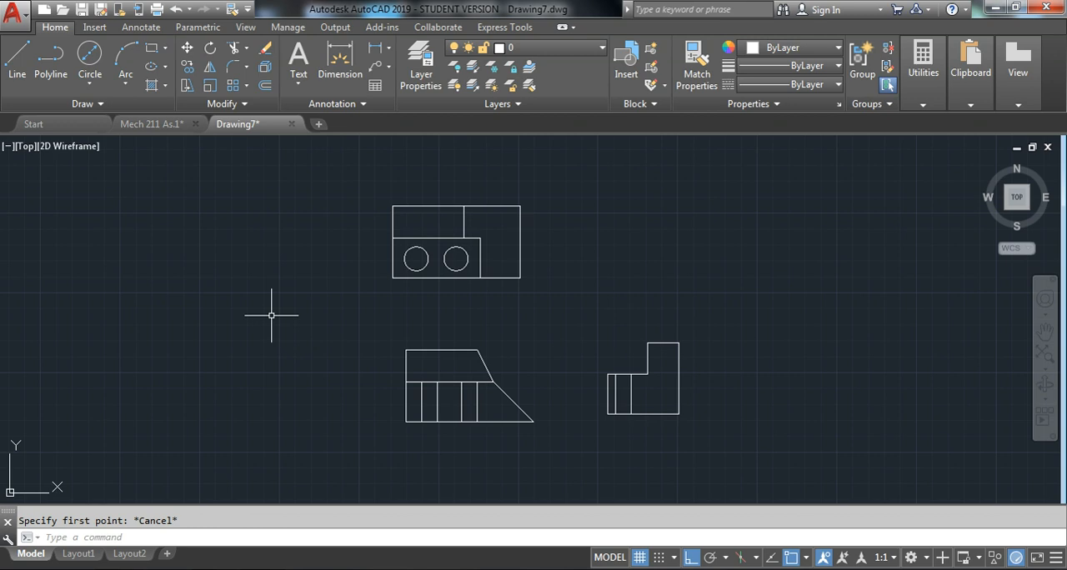
Draw a vertical construction line from the top view's lower-left corner down past the front view
type("l")
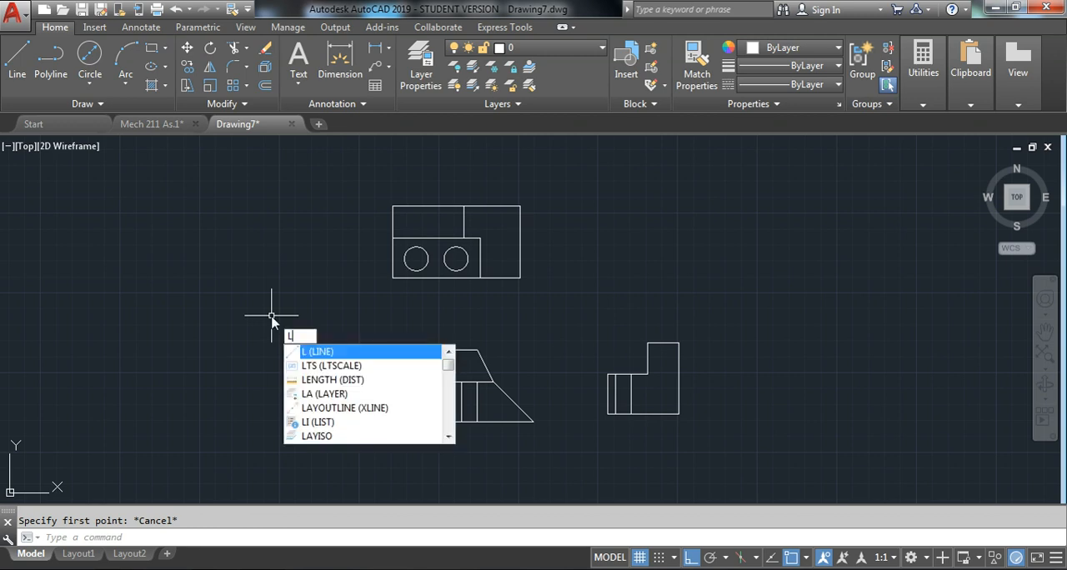
key("Return")
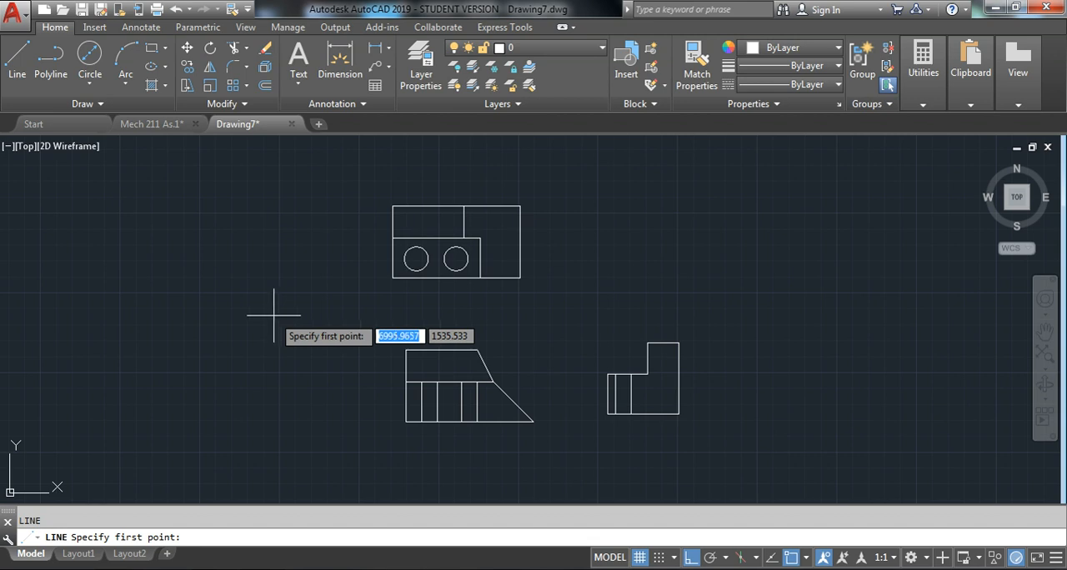
left_click(393, 277)
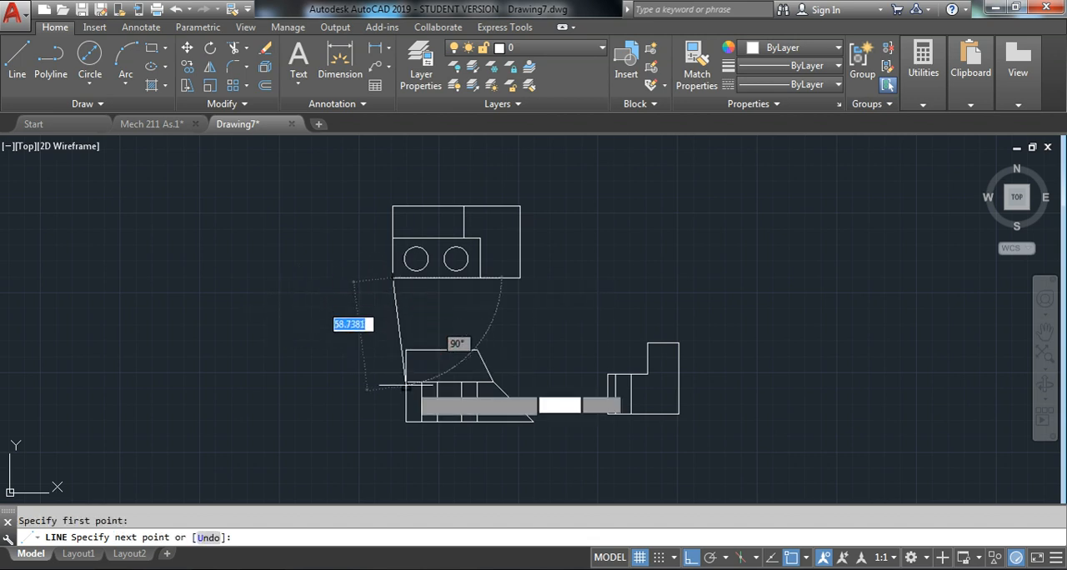
middle_click_drag(490, 486, 519, 408)
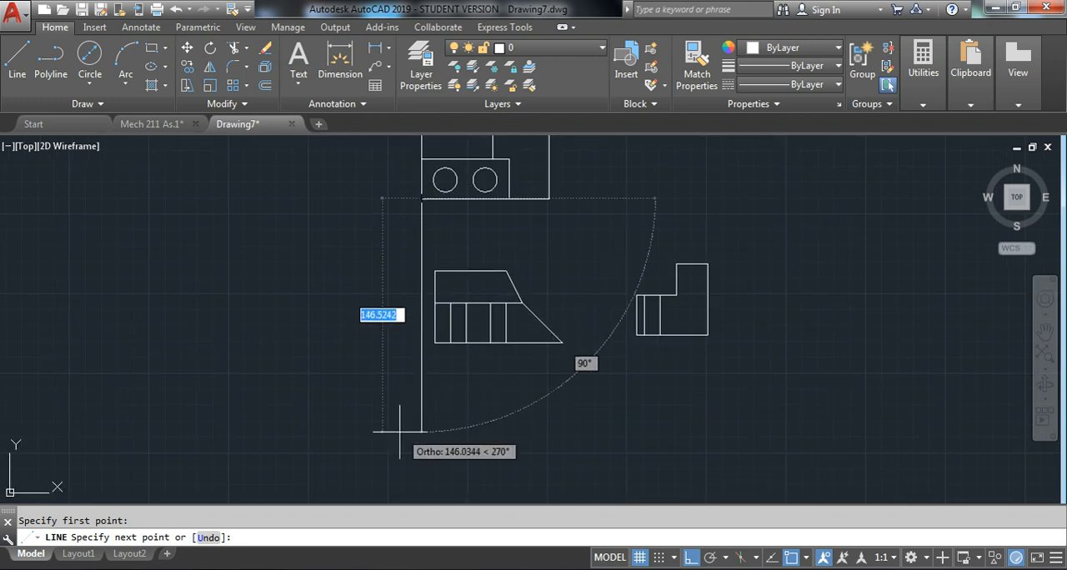
left_click(423, 409)
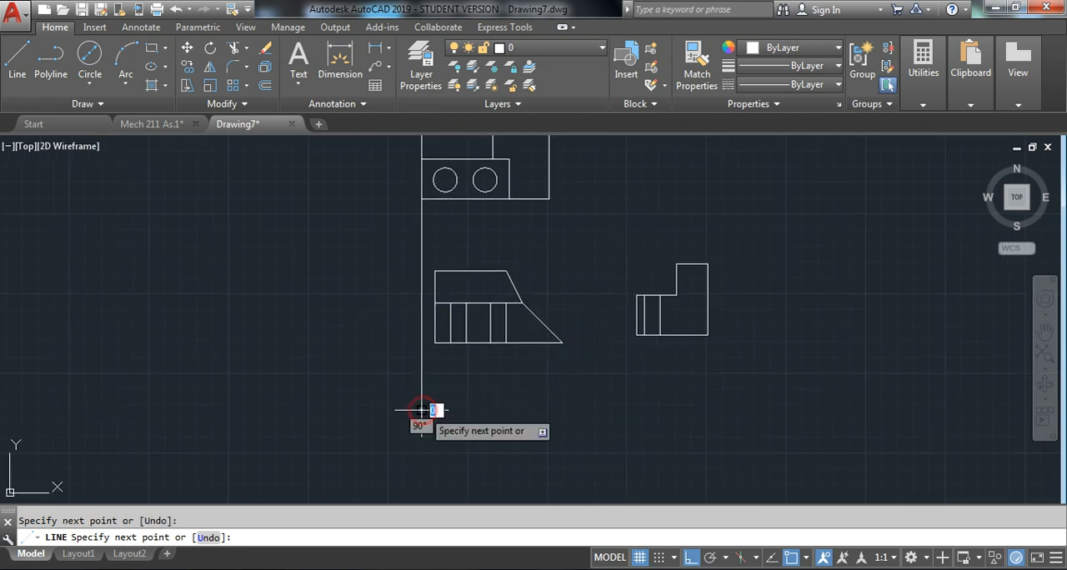
key("Escape")
Move the whole front view horizontally by its lower-left corner onto the vertical construction line
scroll(469, 293, "up", 2)
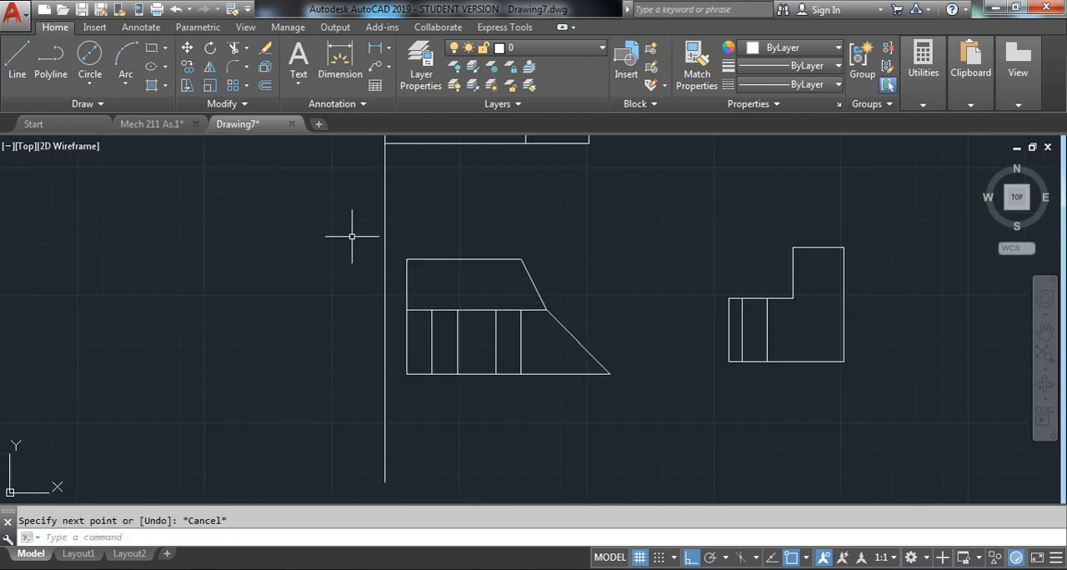
left_click(313, 222)
left_click(658, 443)
right_click(303, 291)
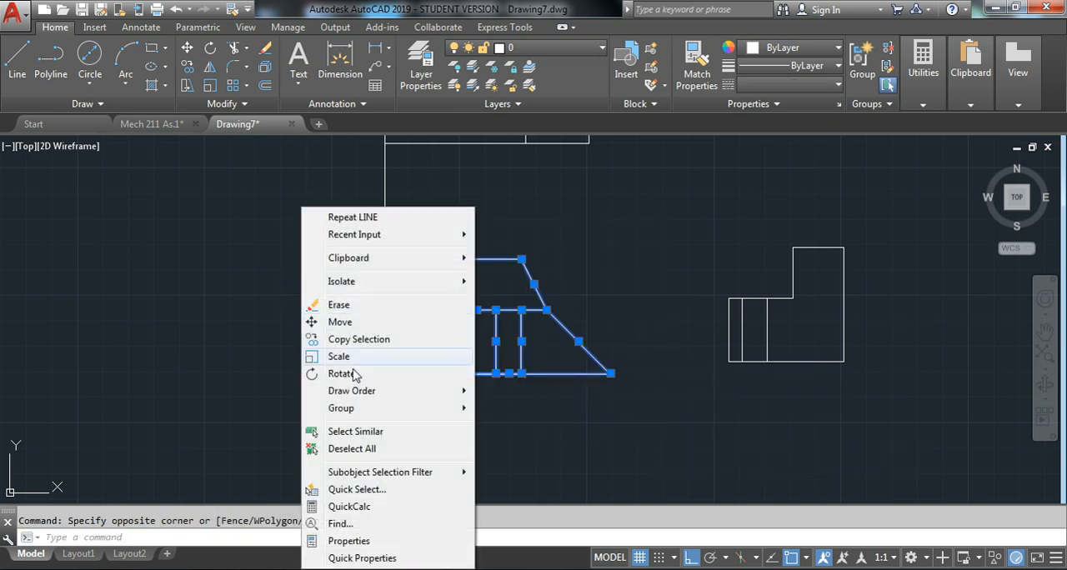
left_click(346, 322)
left_click(407, 374)
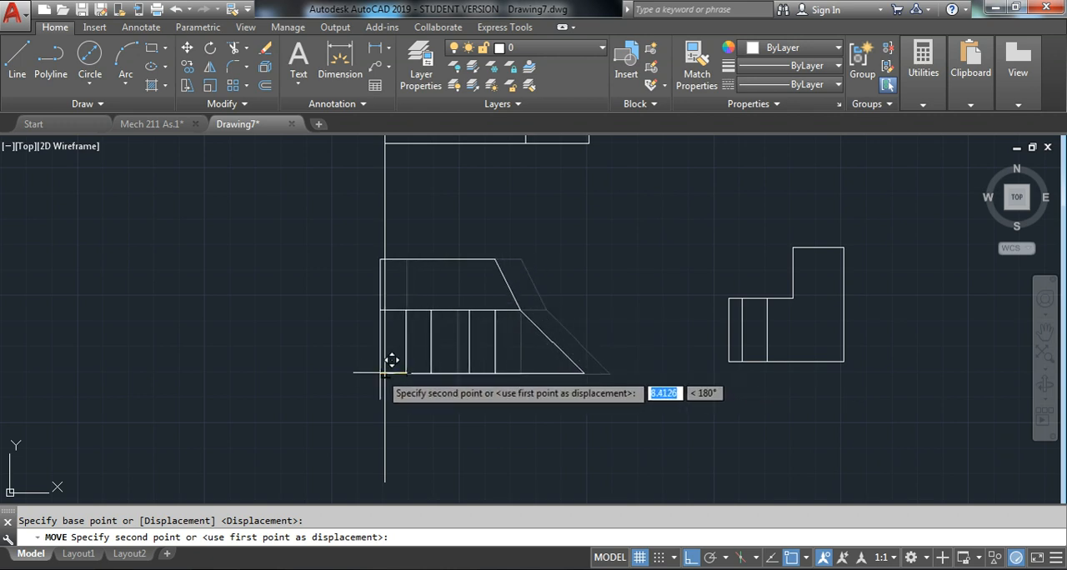
left_click(384, 374)
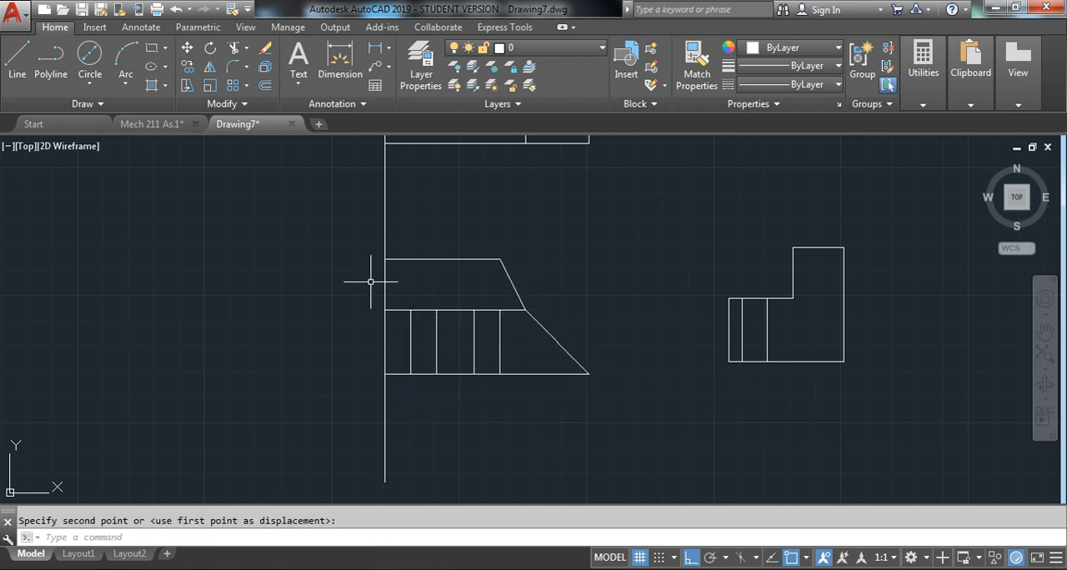
Erase the vertical construction line between the top and front views
scroll(428, 321, "down", 2)
left_click(440, 361)
left_click(353, 371)
key("Delete")
Draw a horizontal construction line from the front view's lower-right corner to beyond the side view
middle_click_drag(502, 237, 445, 293)
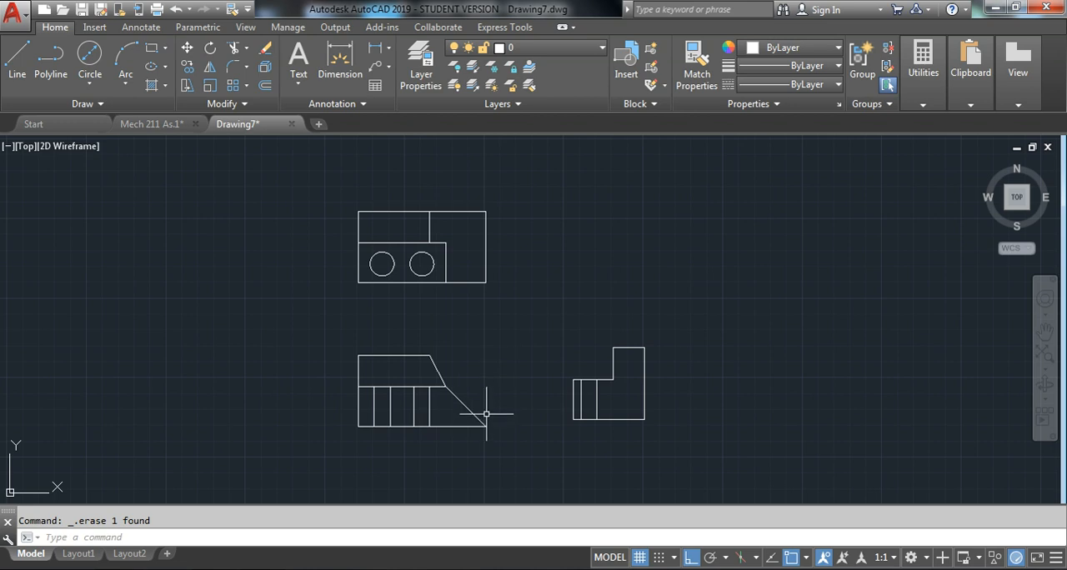
middle_click_drag(605, 438, 625, 405)
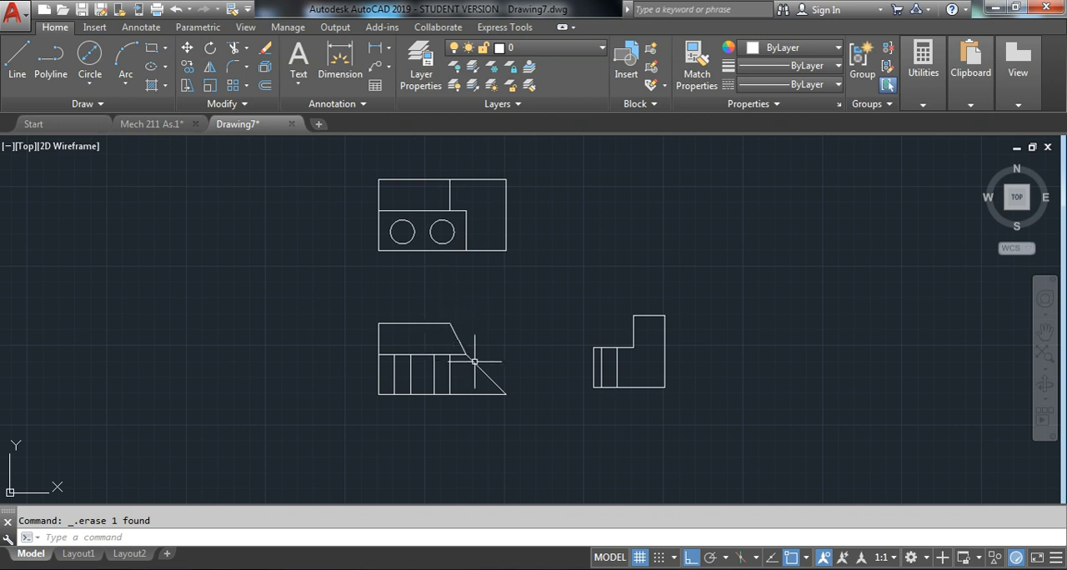
scroll(631, 378, "up", 2)
middle_click_drag(556, 405, 608, 403)
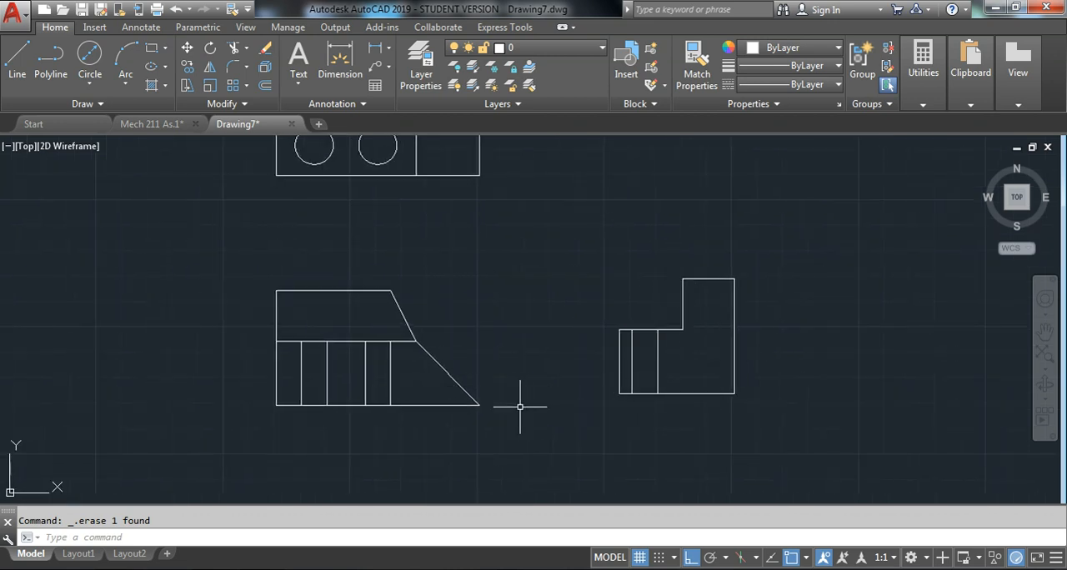
type("l")
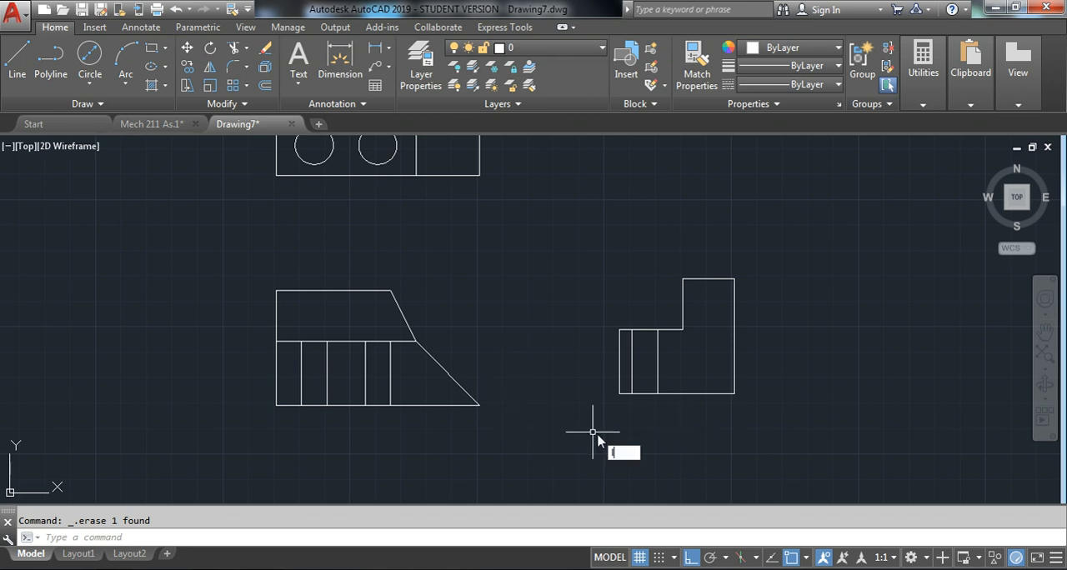
key("Return")
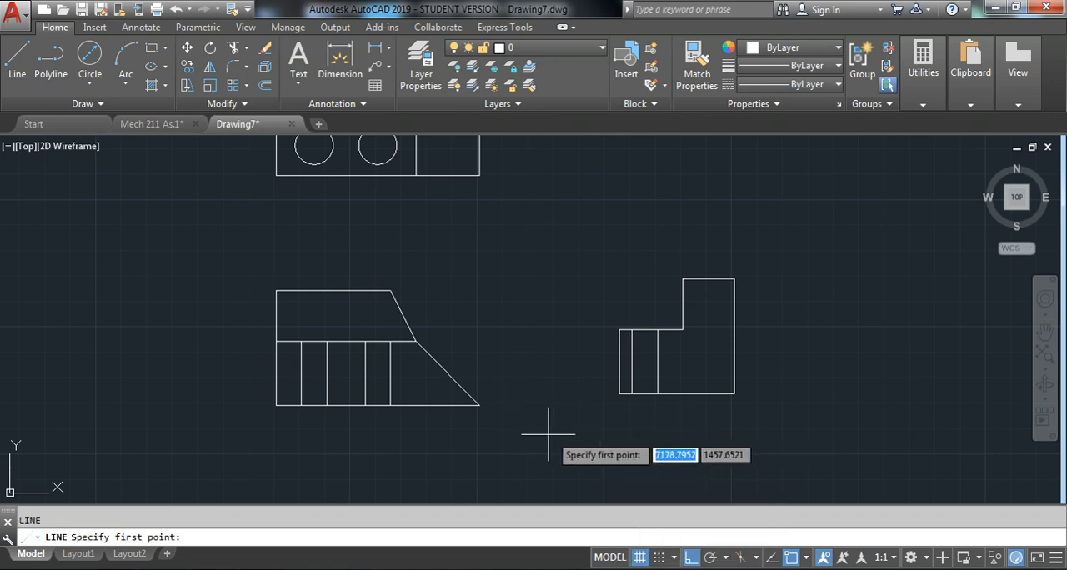
left_click(481, 405)
left_click(901, 407)
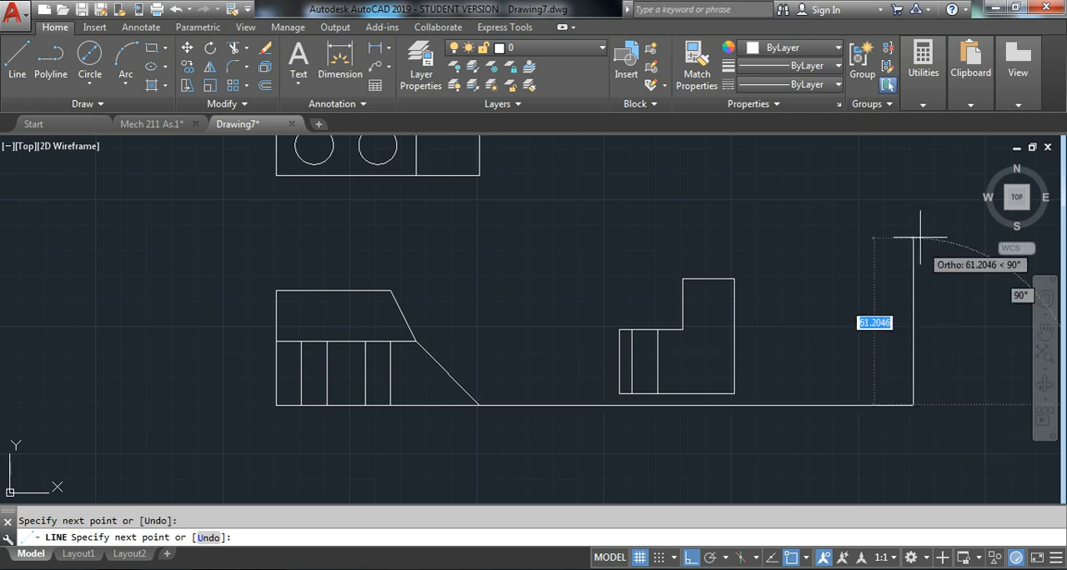
key("Escape")
Move the whole side view straight down by its bottom edge onto the horizontal construction line
left_click(563, 214)
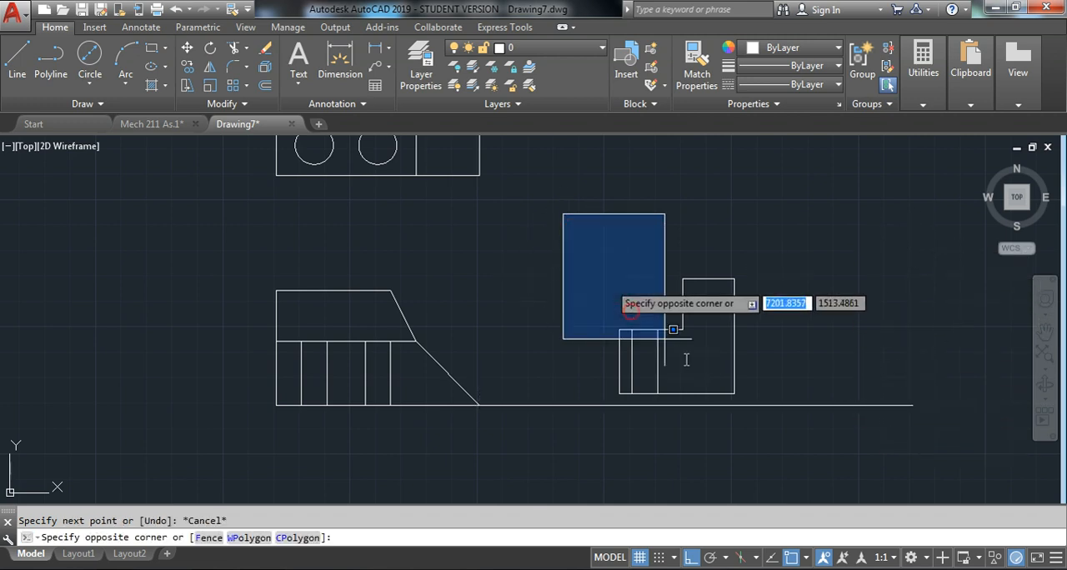
left_click(792, 455)
right_click(783, 268)
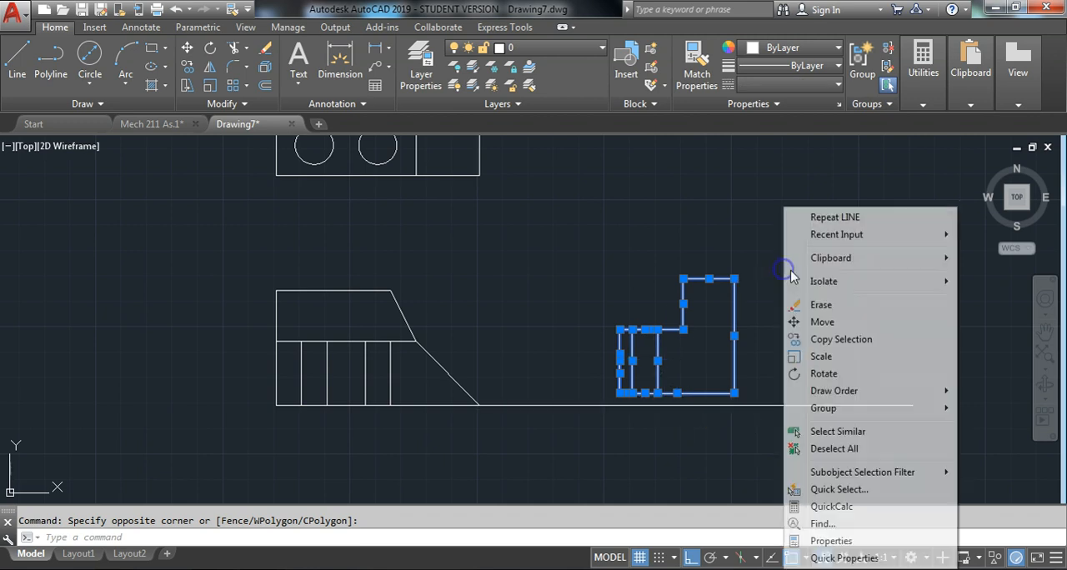
left_click(828, 324)
scroll(681, 398, "up", 3)
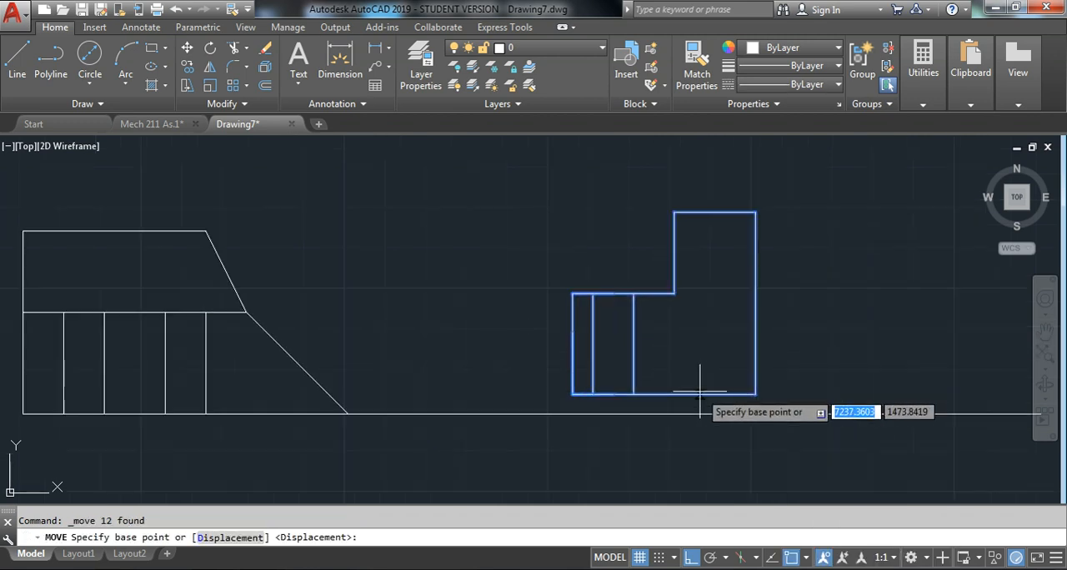
left_click(678, 397)
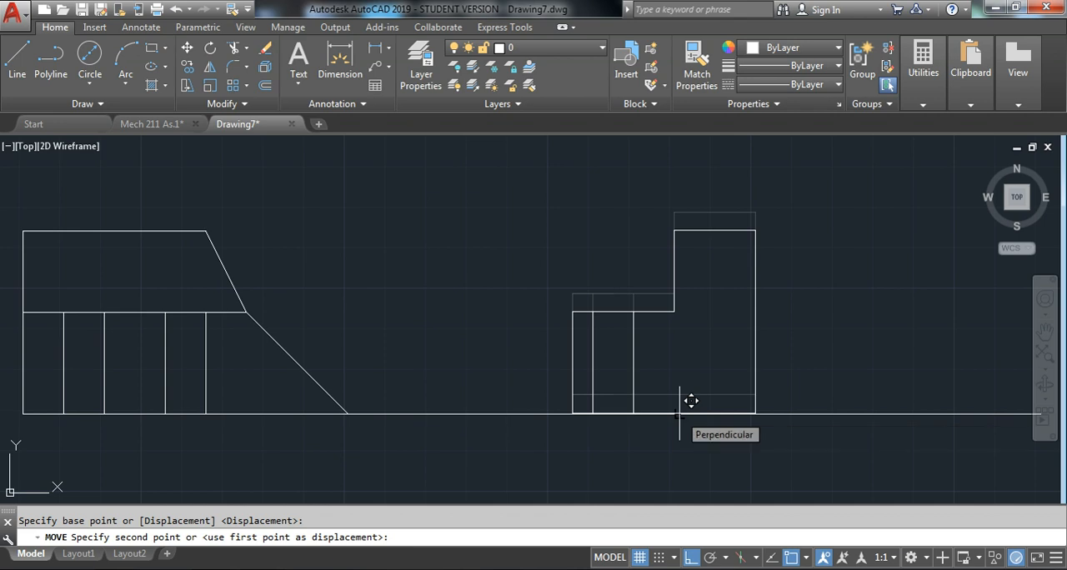
left_click(678, 412)
Erase the horizontal construction line running under the side view
scroll(599, 327, "down", 2)
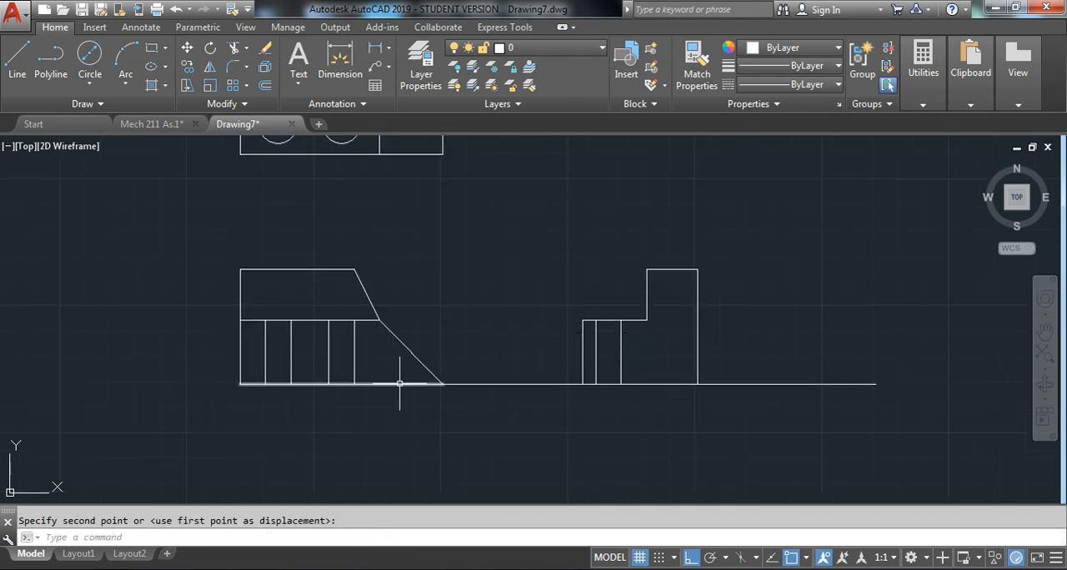
left_click(825, 427)
left_click(787, 339)
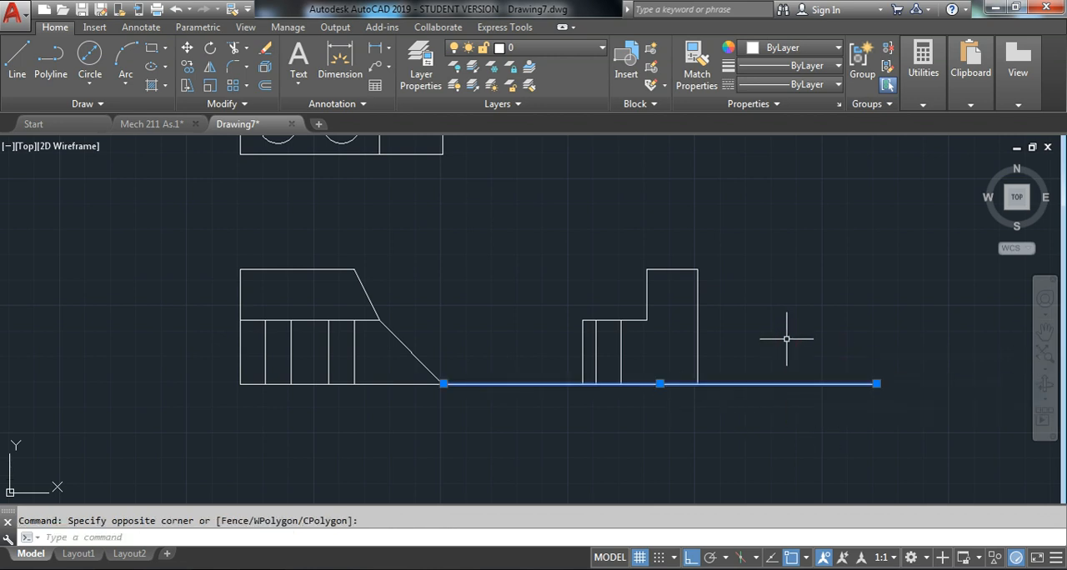
key("Delete")
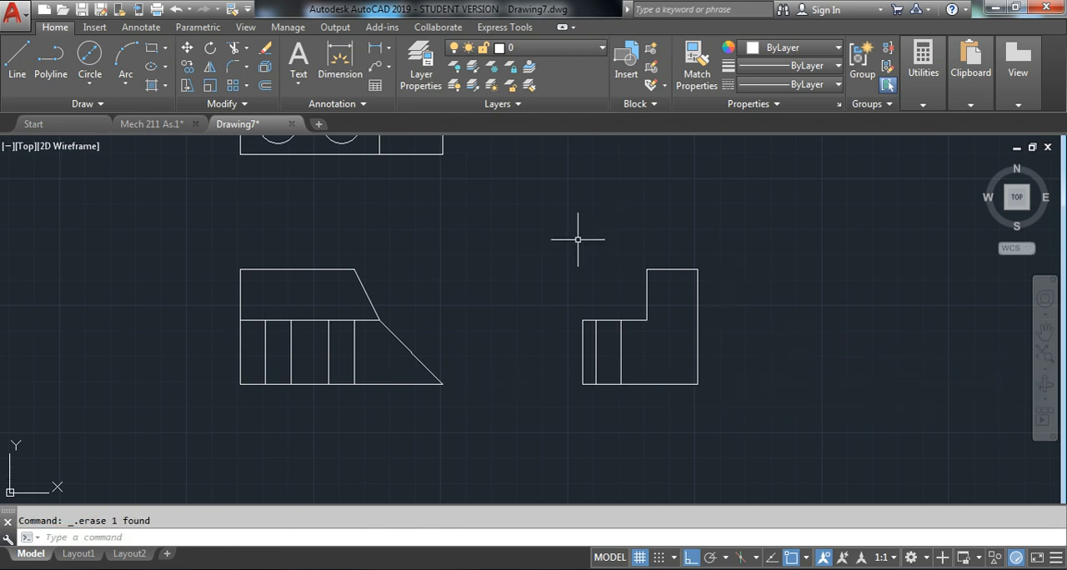
Place the multiline text label TOP below the top view, using the Standard style at height 2.5
scroll(652, 264, "down", 2)
middle_click_drag(519, 277, 508, 306)
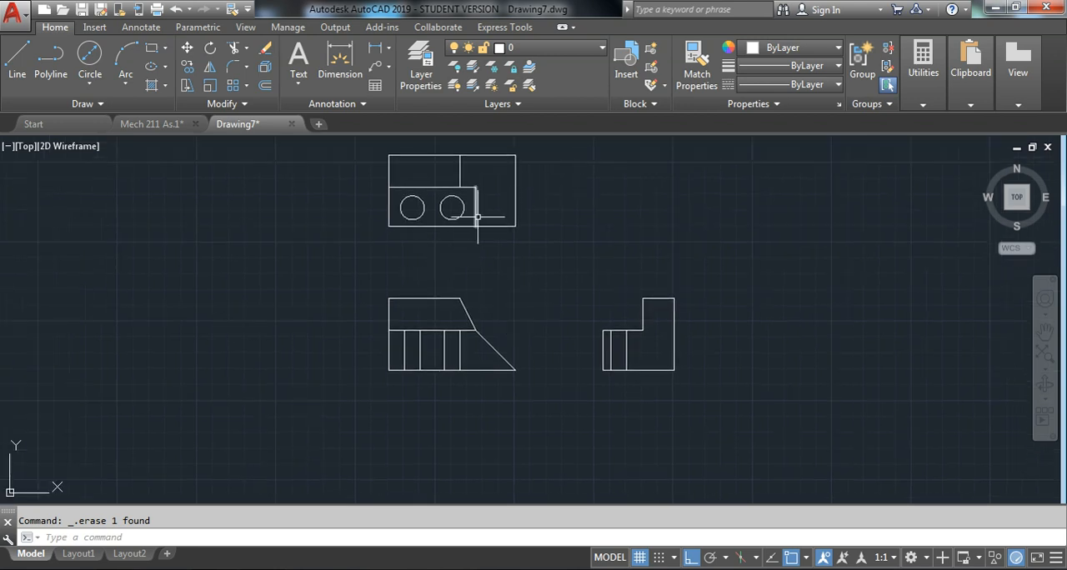
middle_click_drag(471, 226, 417, 261)
middle_click_drag(450, 321, 462, 316)
mouse_move(474, 239)
middle_mouse_down()
mouse_move(478, 276)
mouse_move(500, 251)
middle_mouse_up()
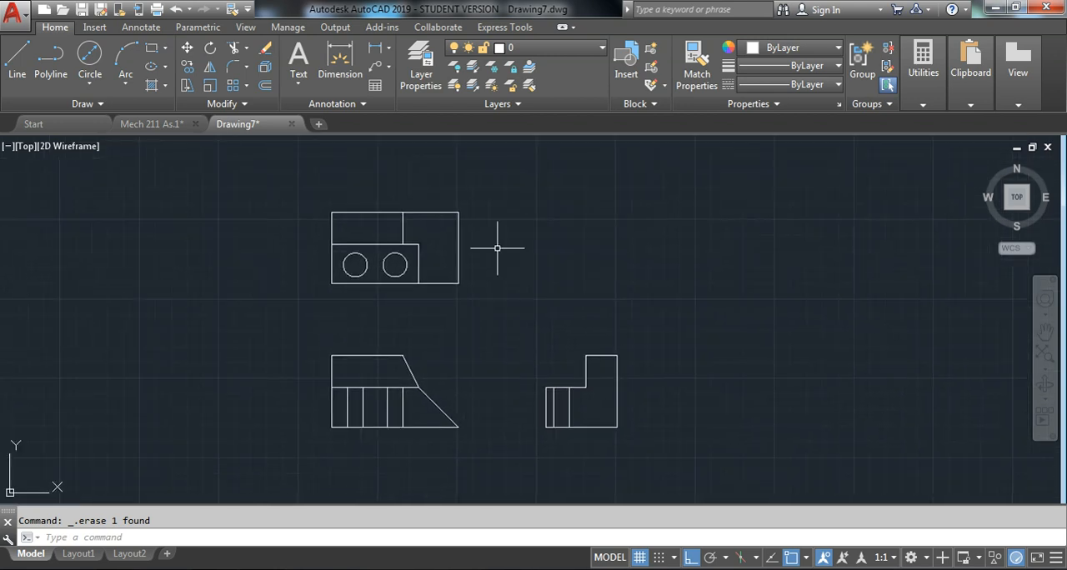
left_click(297, 68)
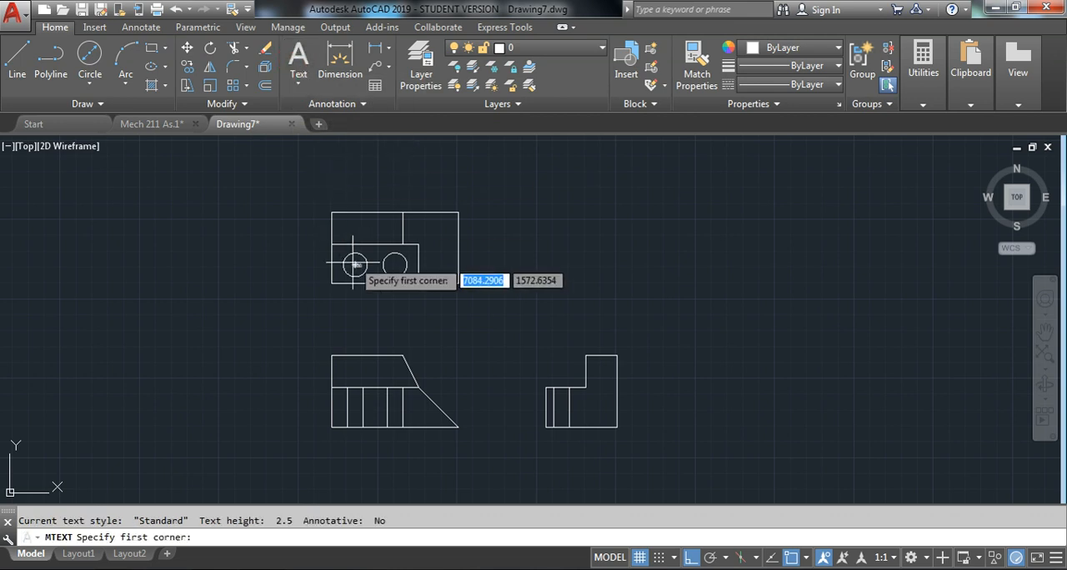
left_click(382, 300)
left_click(364, 309)
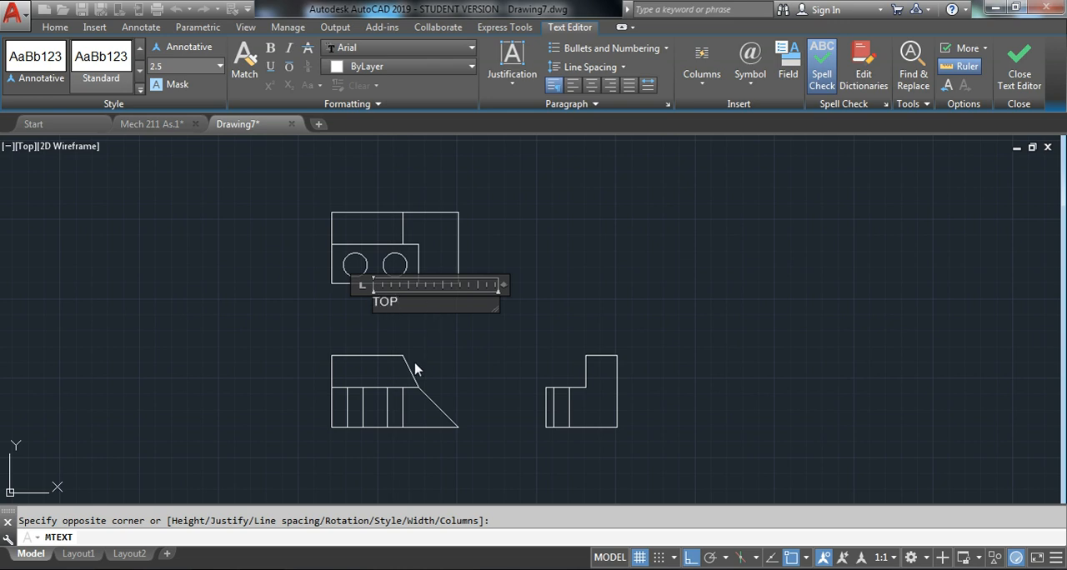
left_click(457, 308)
Scale the TOP label below the top view by a factor of 1.5 from its upper-left corner
scroll(379, 300, "up", 2)
left_click(401, 322)
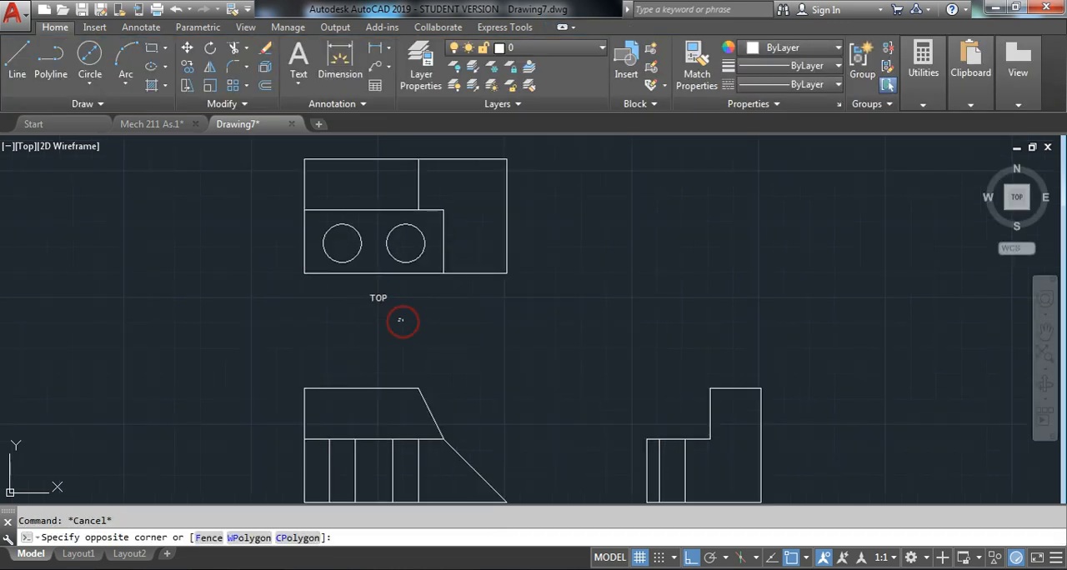
left_click(353, 294)
scroll(353, 308, "up", 2)
right_click(353, 312)
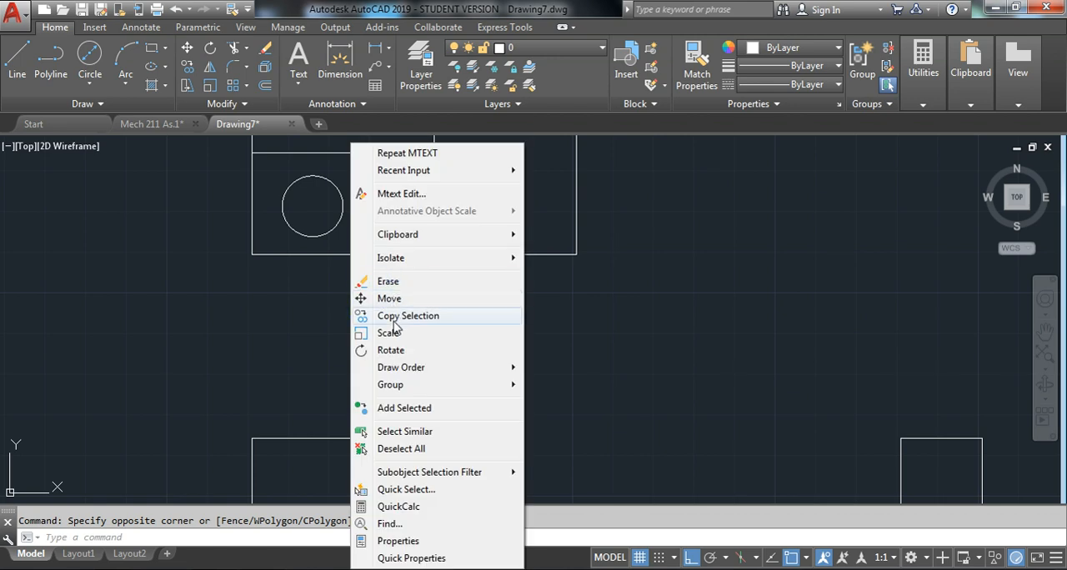
left_click(391, 333)
left_click(358, 294)
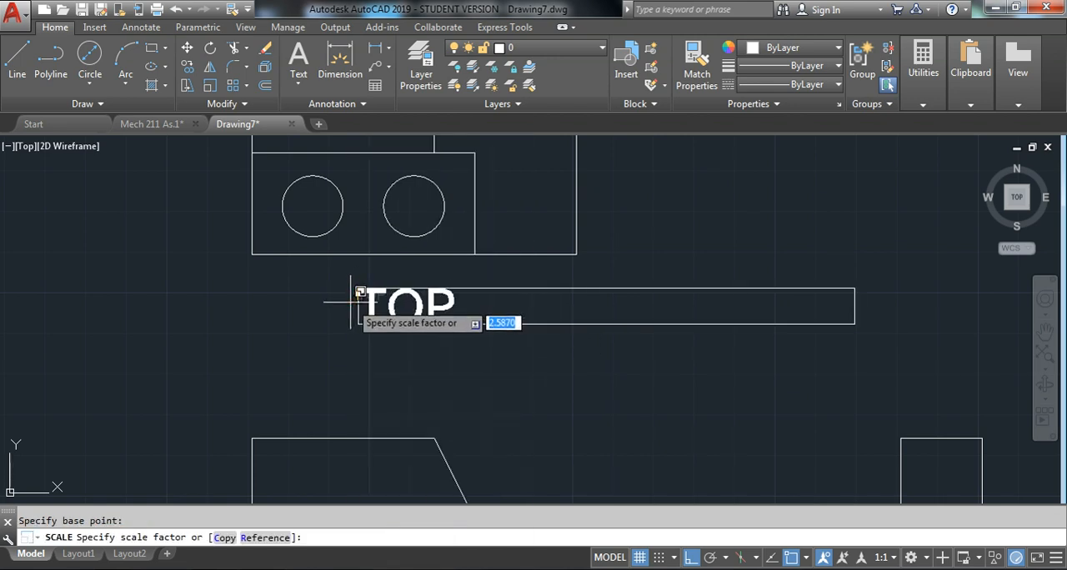
type("1.5")
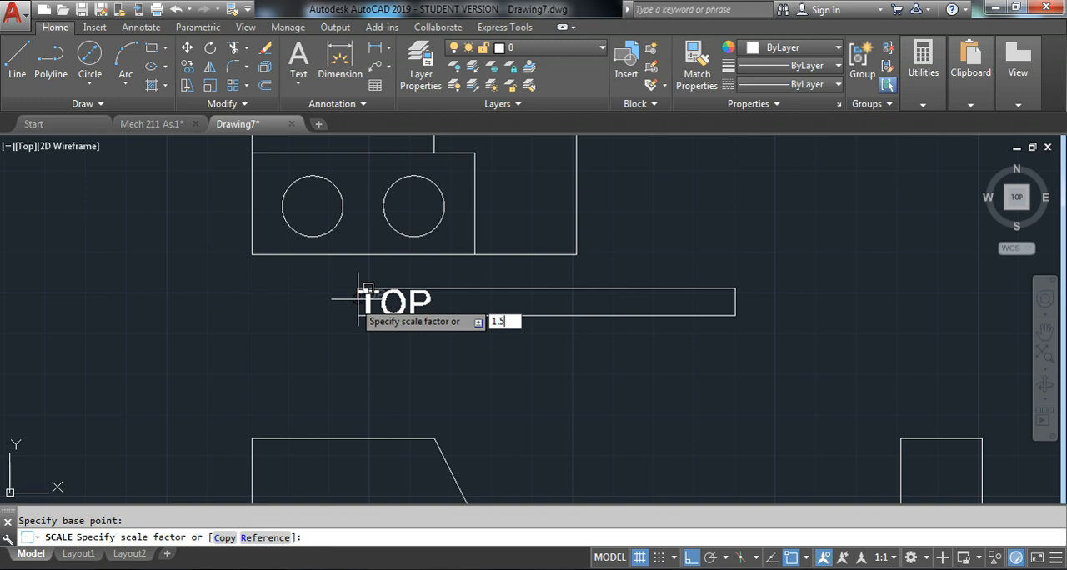
key("Return")
Change the text of the label below the top view to PLAN
scroll(379, 310, "down", 4)
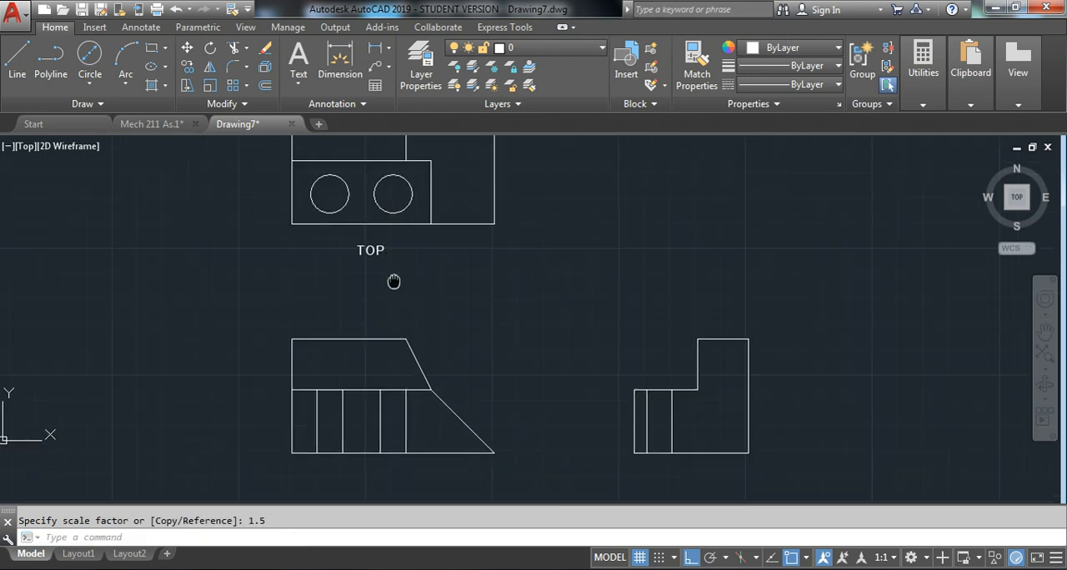
double_click(375, 268)
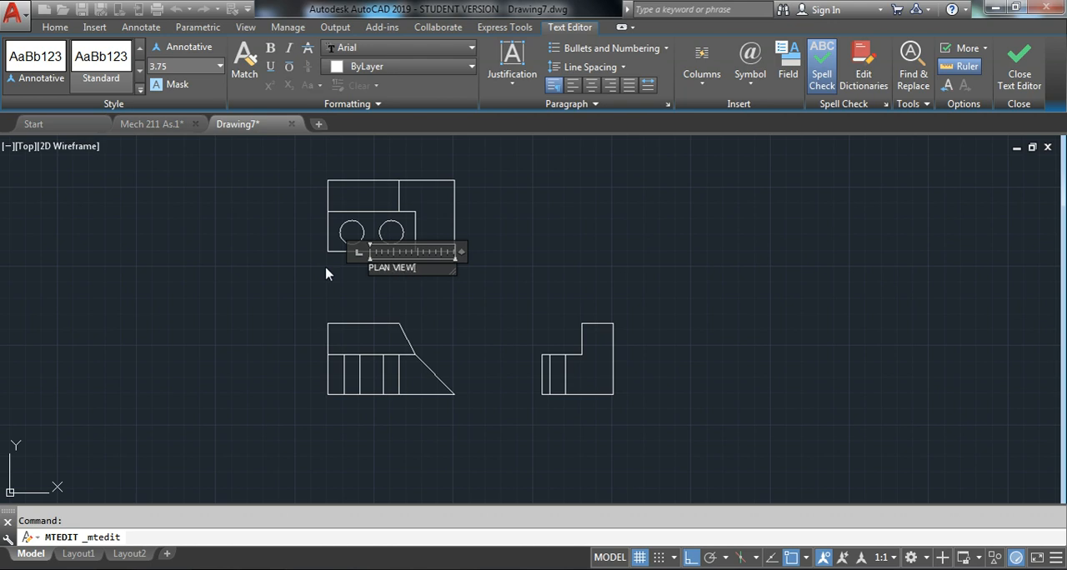
left_click(392, 276)
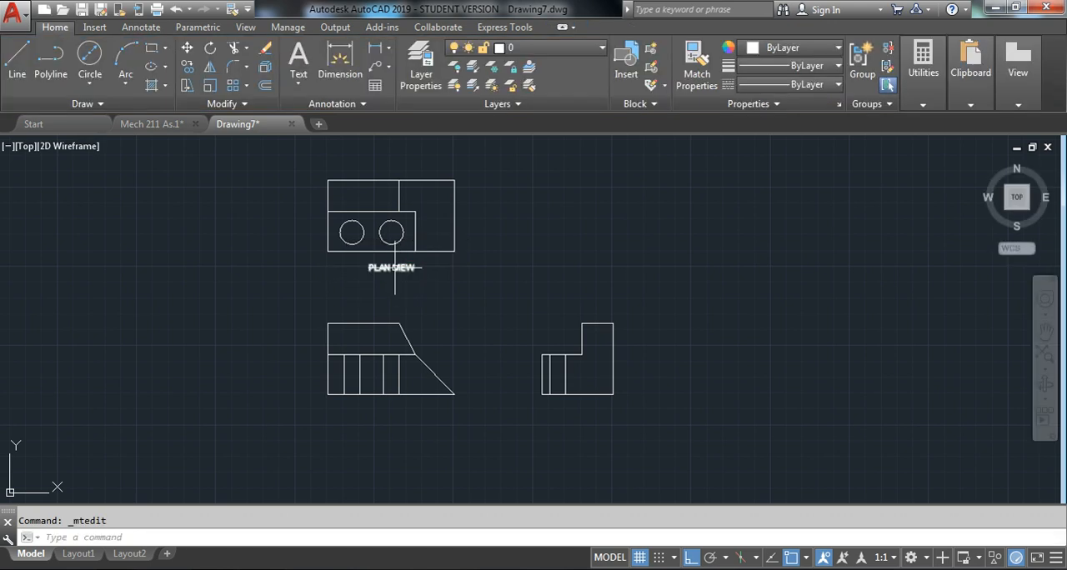
double_click(394, 270)
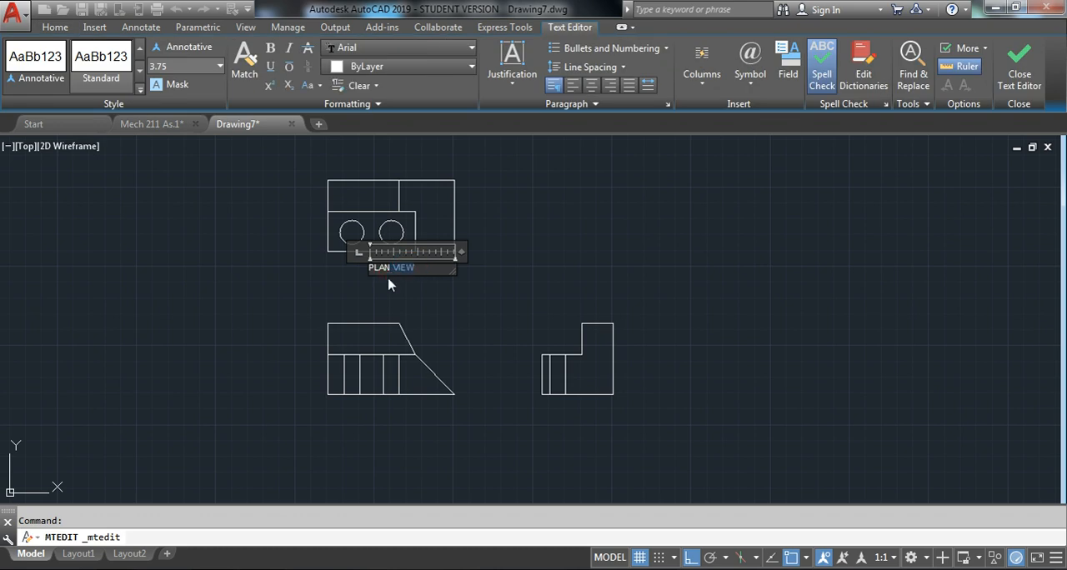
left_click(326, 261)
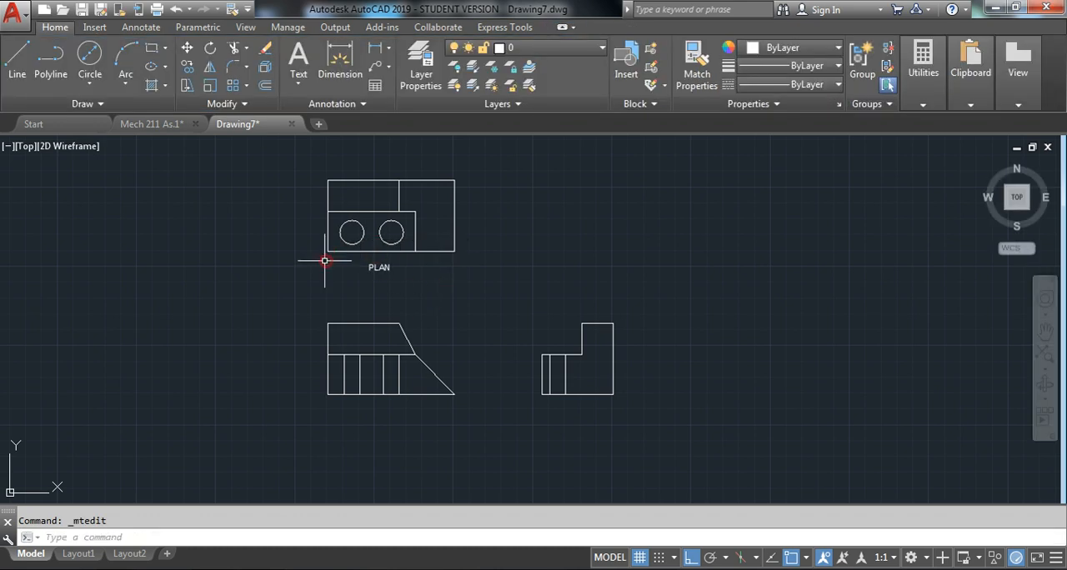
Copy the PLAN label straight down below the front view and, with ortho off, below the side view
right_click(382, 267)
left_click(428, 313)
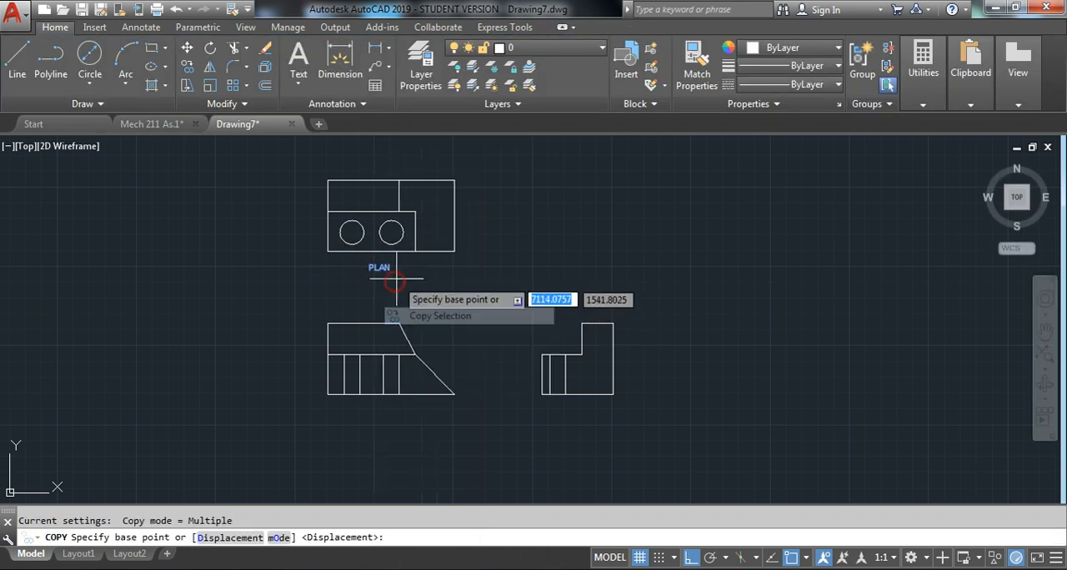
left_click(379, 265)
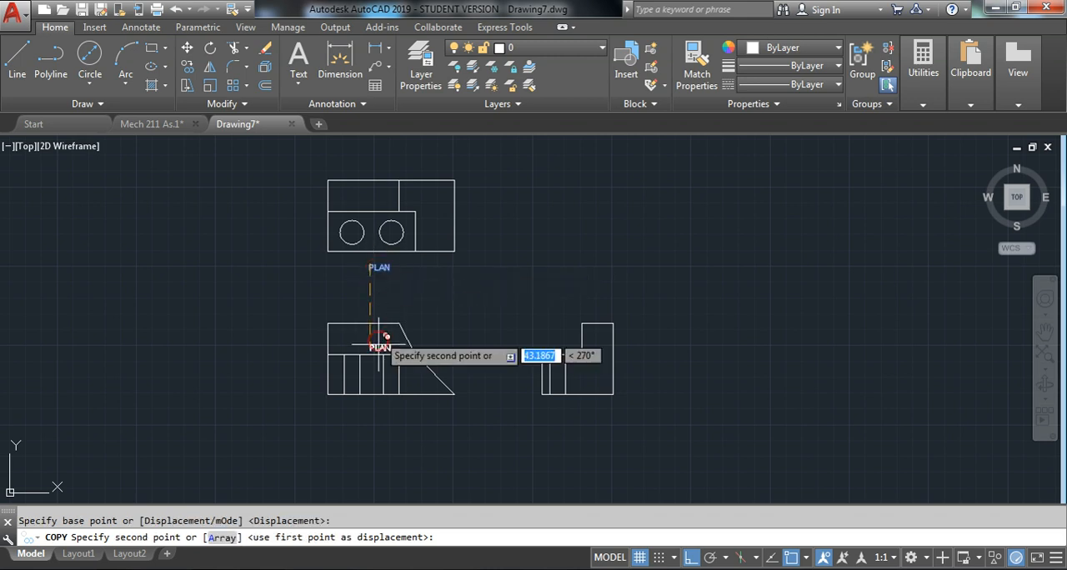
left_click(381, 411)
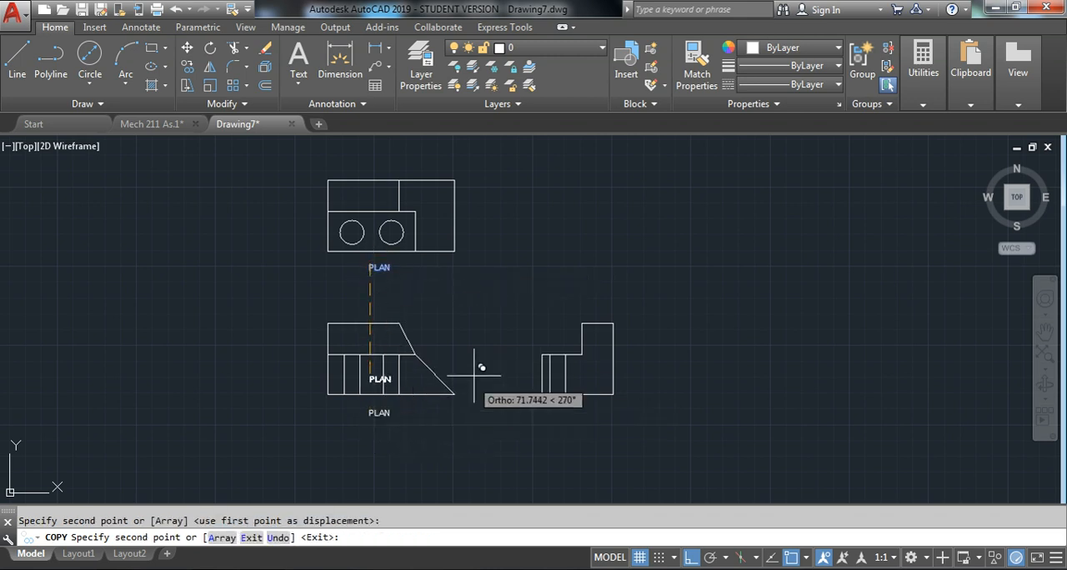
key("F8")
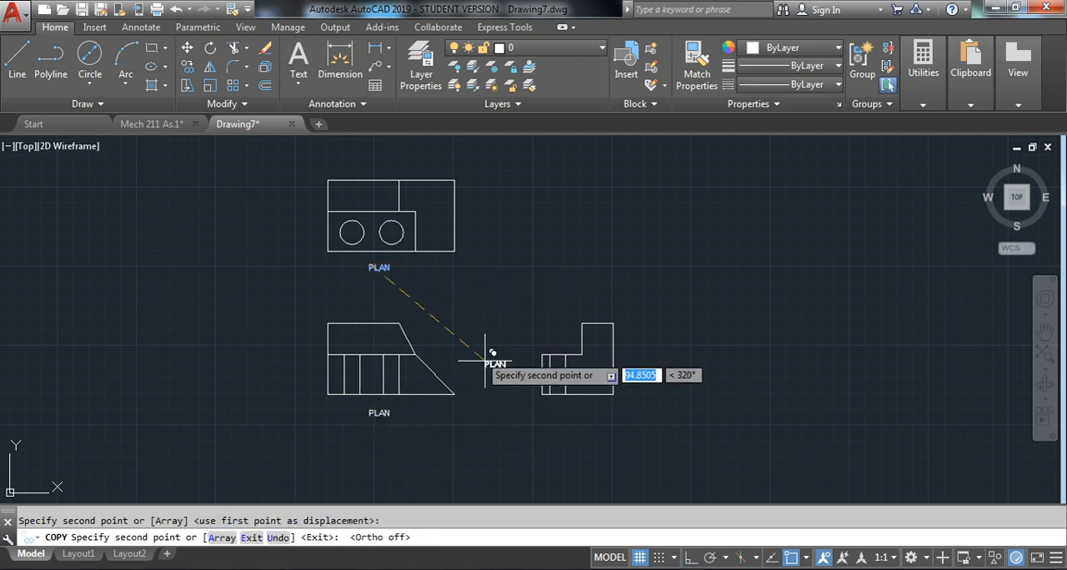
left_click(567, 410)
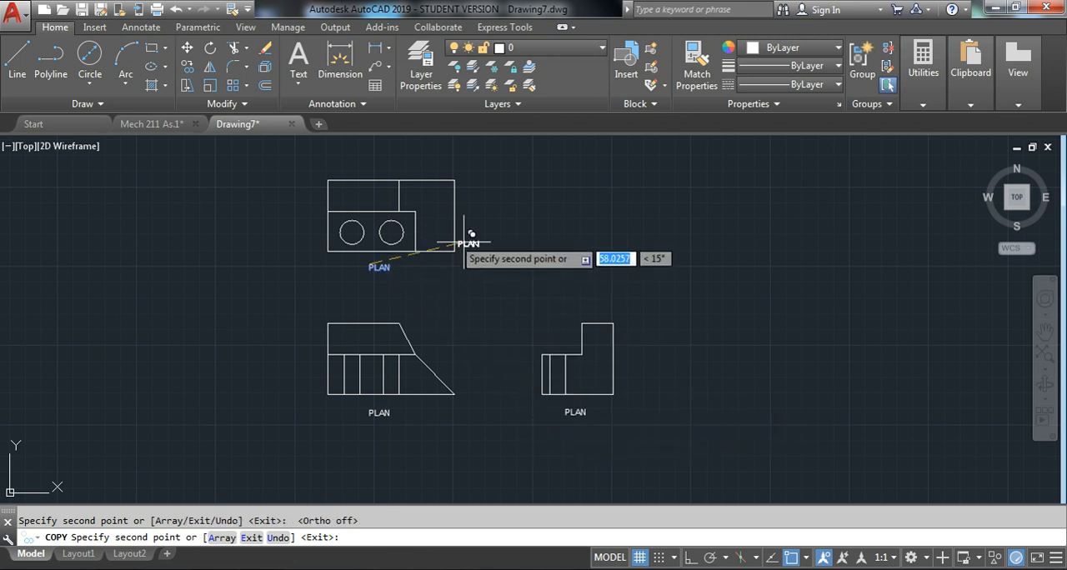
key("Escape")
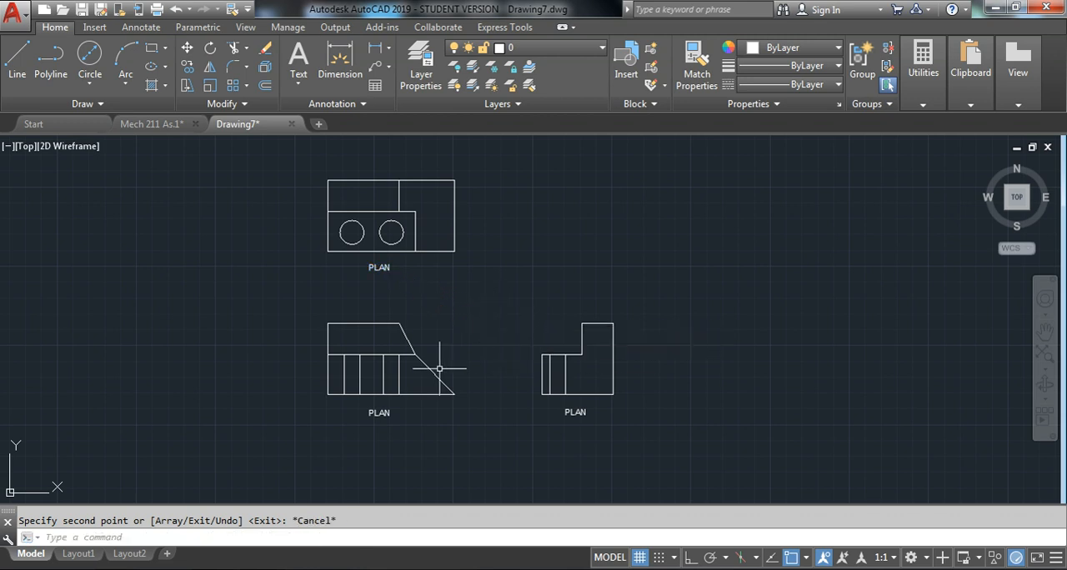
Change the text of the label below the front view to FRONT
left_click(374, 413)
double_click(374, 413)
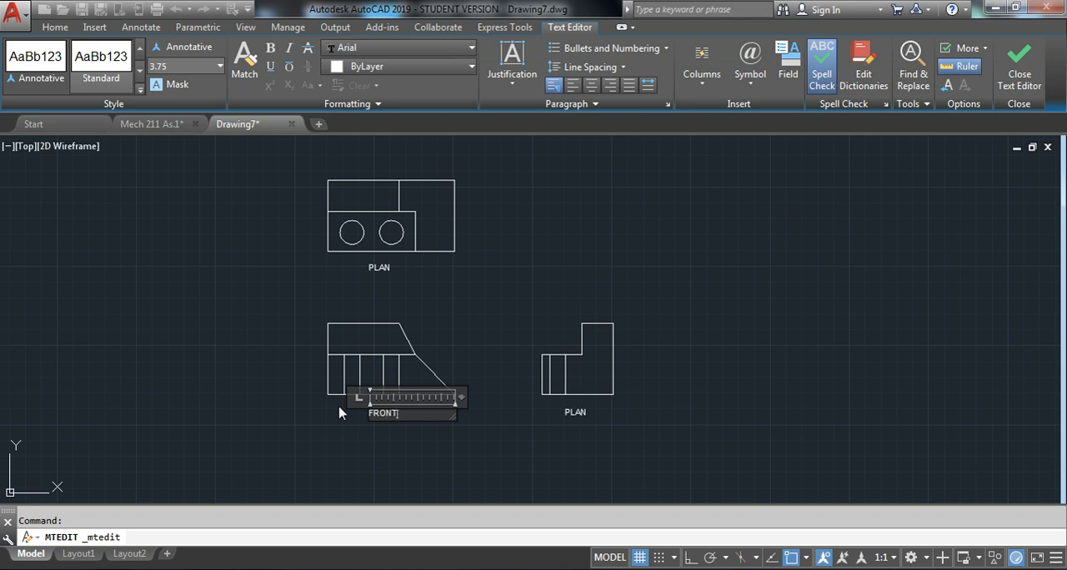
left_click(480, 445)
Change the text of the label below the side view to SIDE
left_click(570, 413)
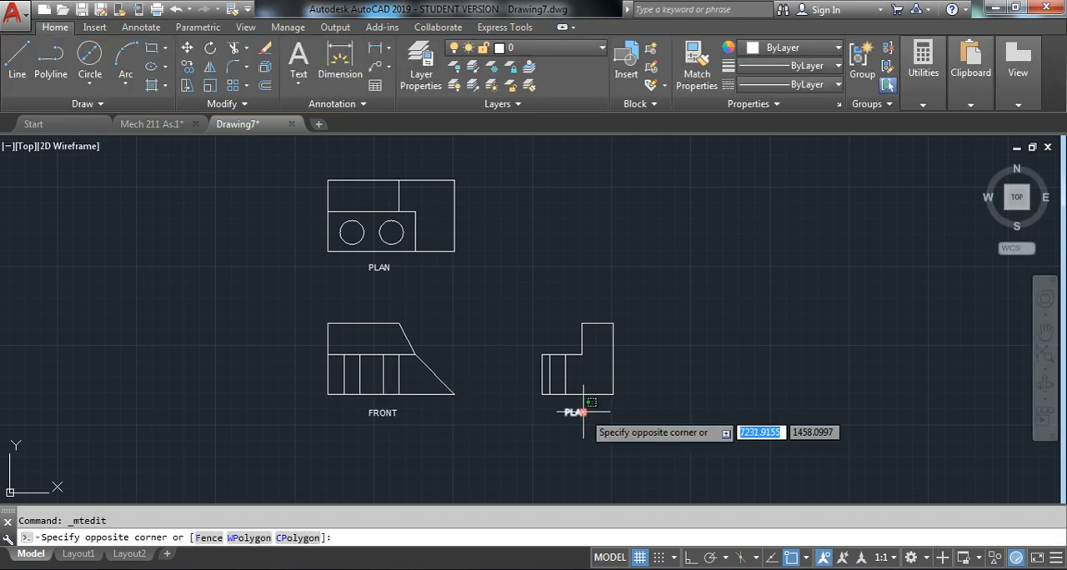
double_click(584, 412)
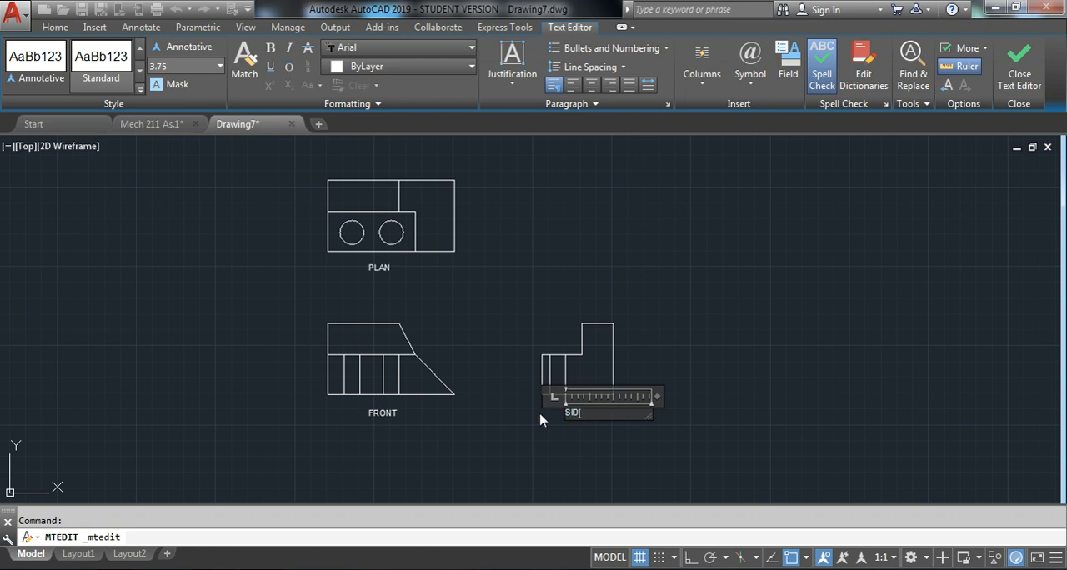
left_click(572, 437)
key("Escape")
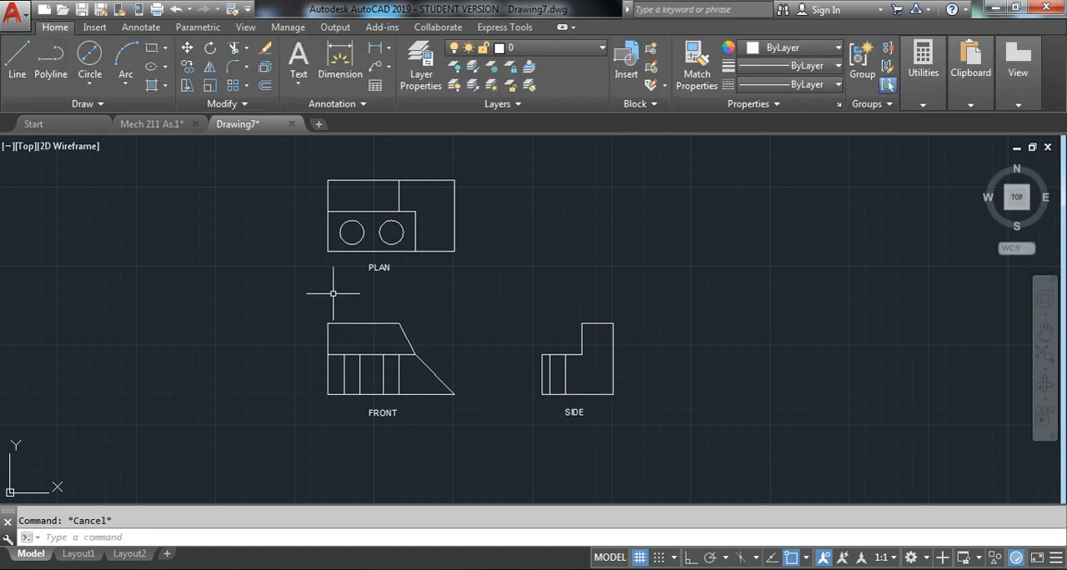
Examine the two circles in the plan view and the matching vertical hole edges in the front and side views
left_click(362, 240)
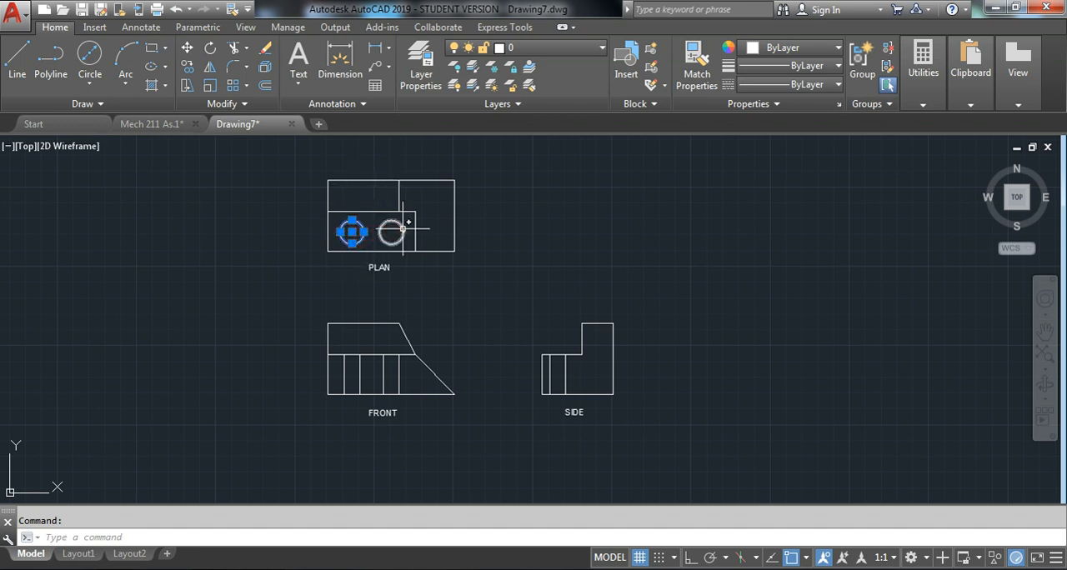
left_click(404, 229)
key("Escape")
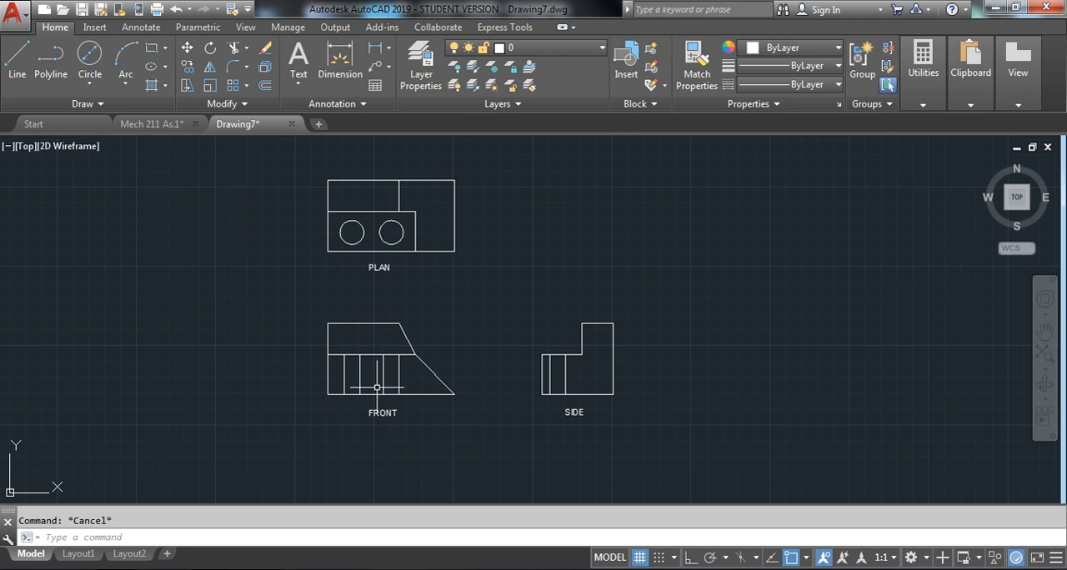
left_click(404, 373)
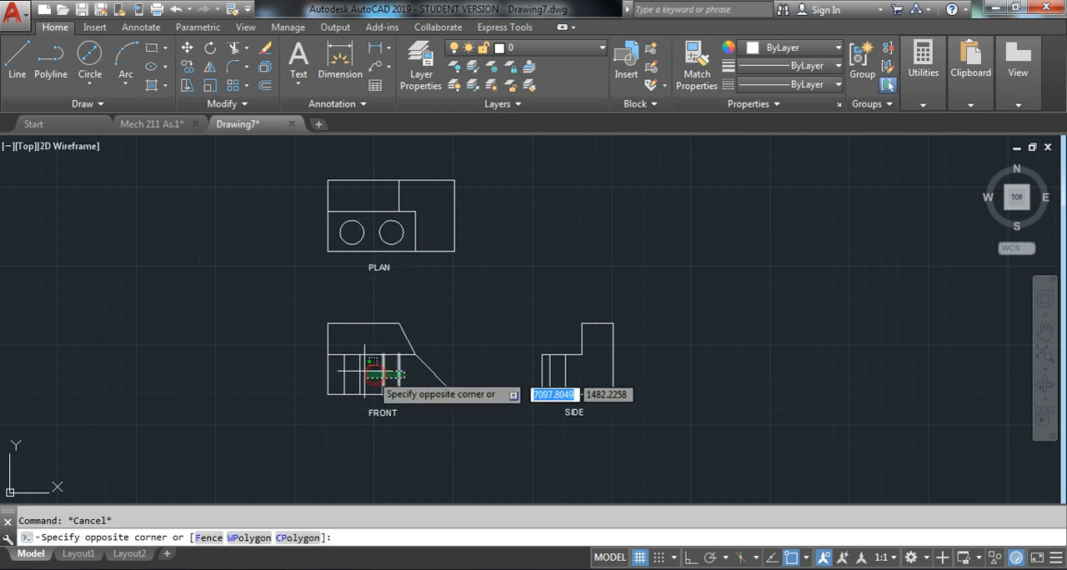
left_click(333, 380)
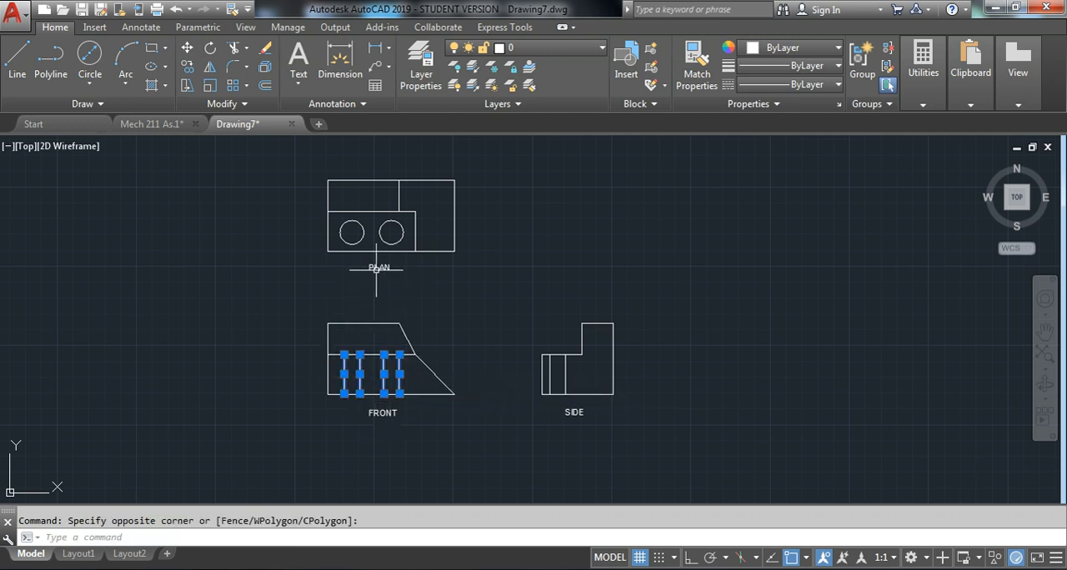
key("Escape")
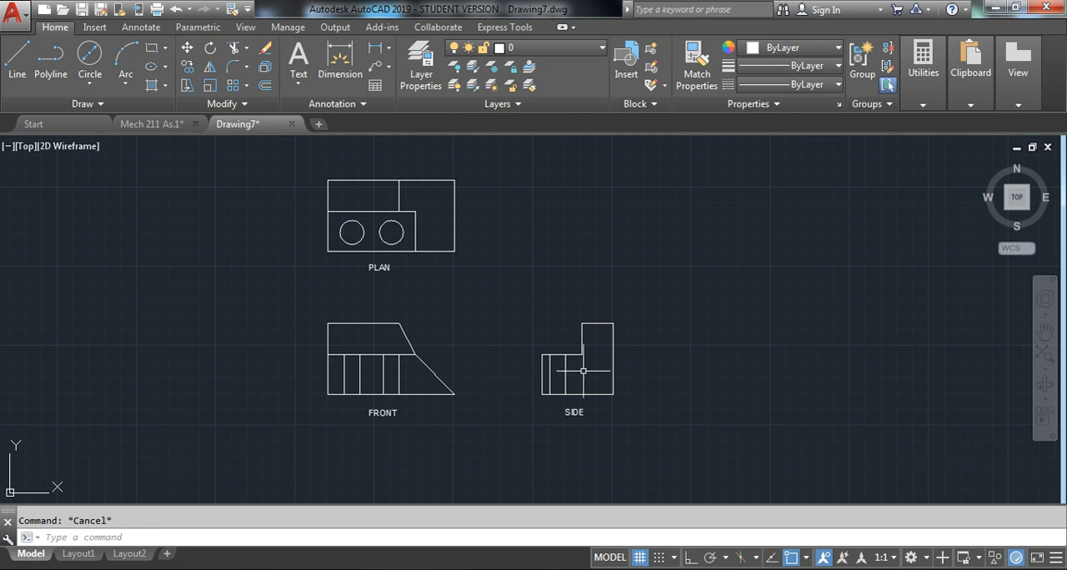
left_click(549, 376)
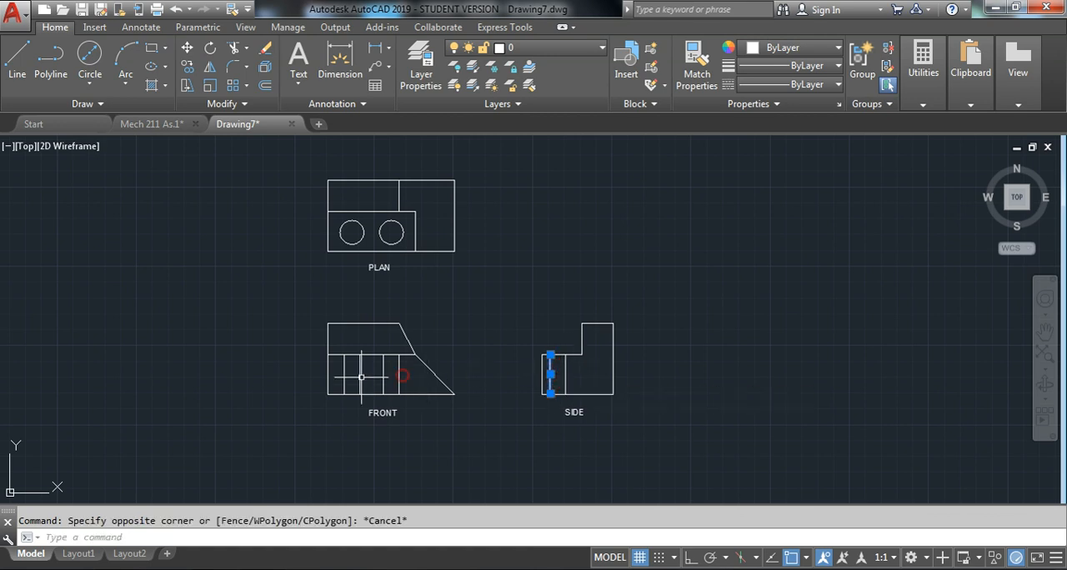
scroll(357, 370, "up", 4)
left_click(475, 376)
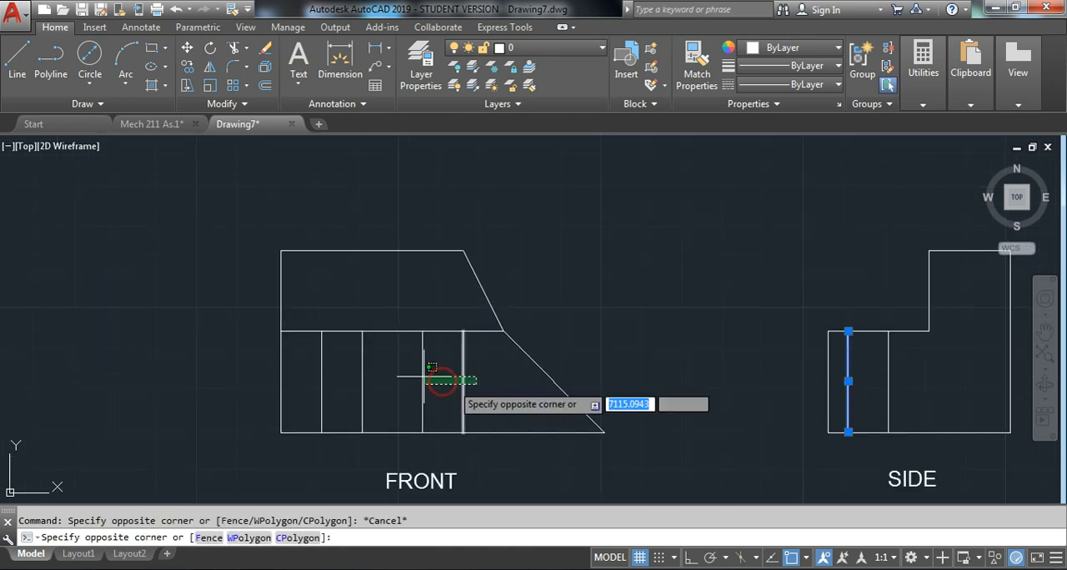
left_click(299, 362)
scroll(409, 365, "down", 4)
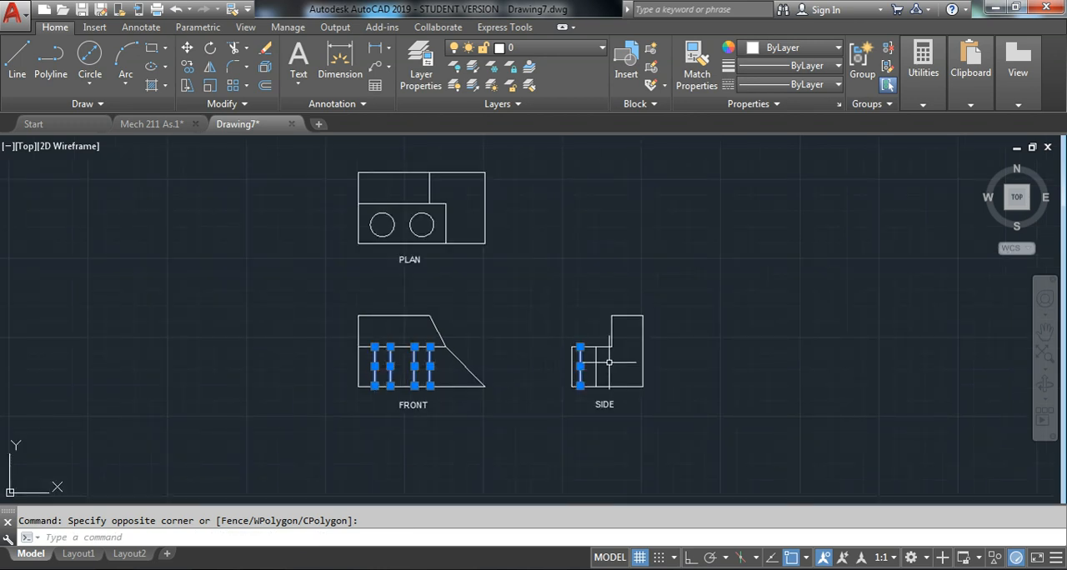
key("Escape")
scroll(608, 363, "up", 2)
left_click(592, 343)
left_click(552, 354)
key("Escape")
scroll(407, 255, "down", 2)
Load the ISO dash linetype ACAD_ISO02W100 from acadiso.lin into the drawing
mouse_move(399, 253)
middle_mouse_down()
mouse_move(442, 330)
mouse_move(436, 319)
middle_mouse_up()
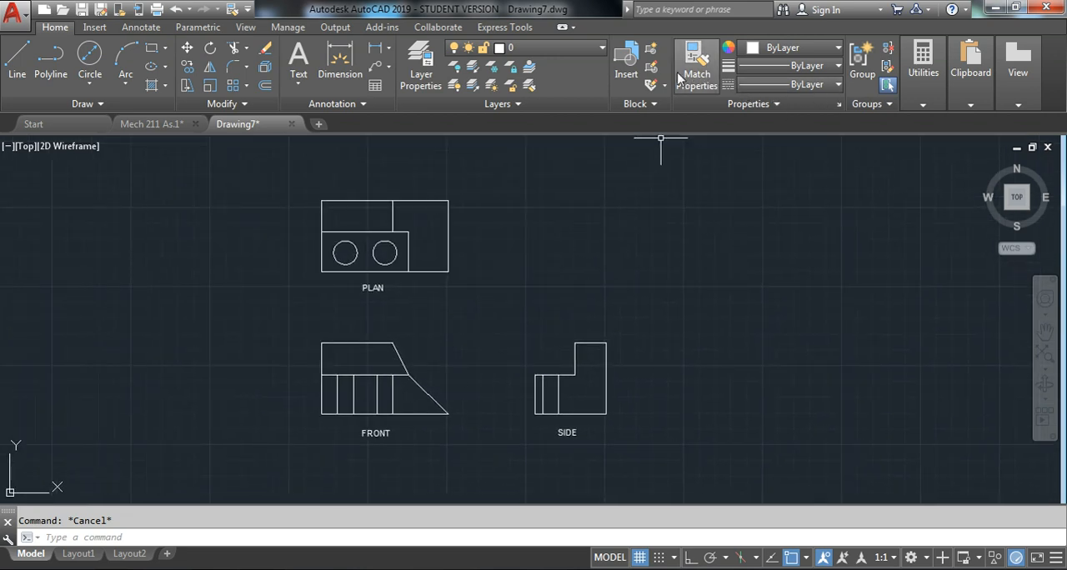
left_click(807, 86)
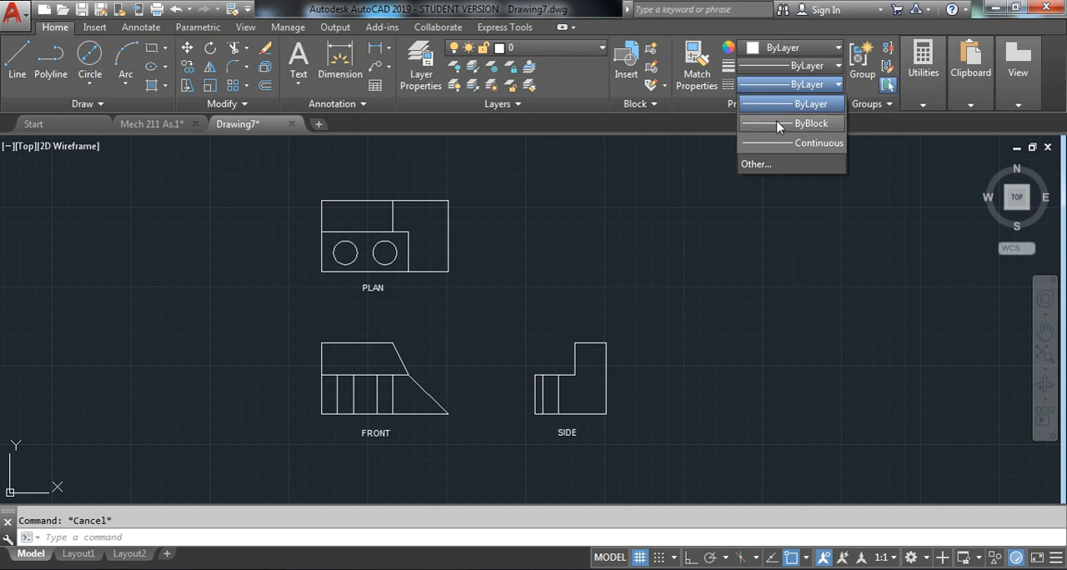
left_click(771, 166)
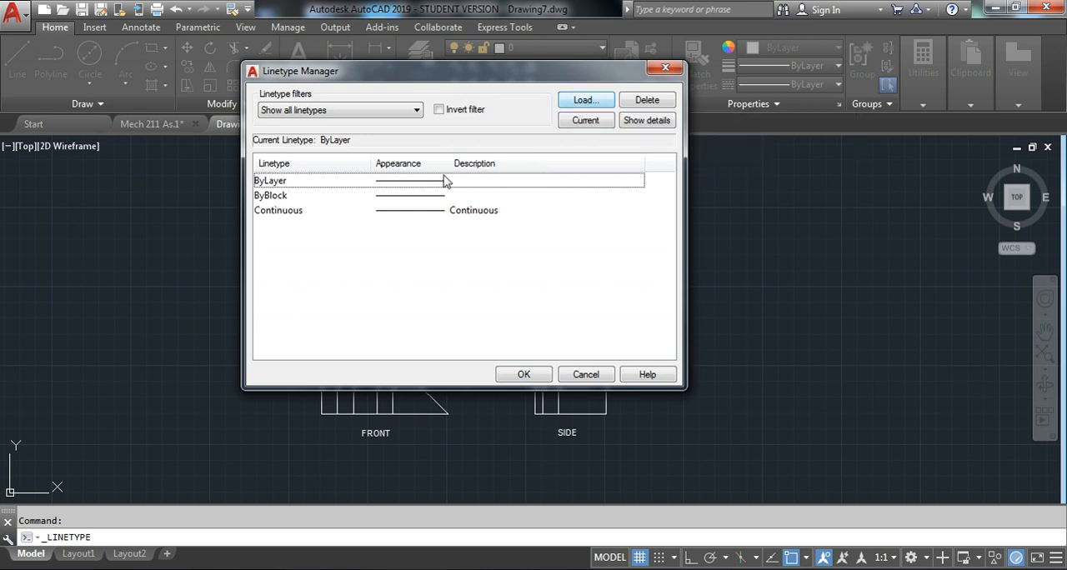
left_click(583, 102)
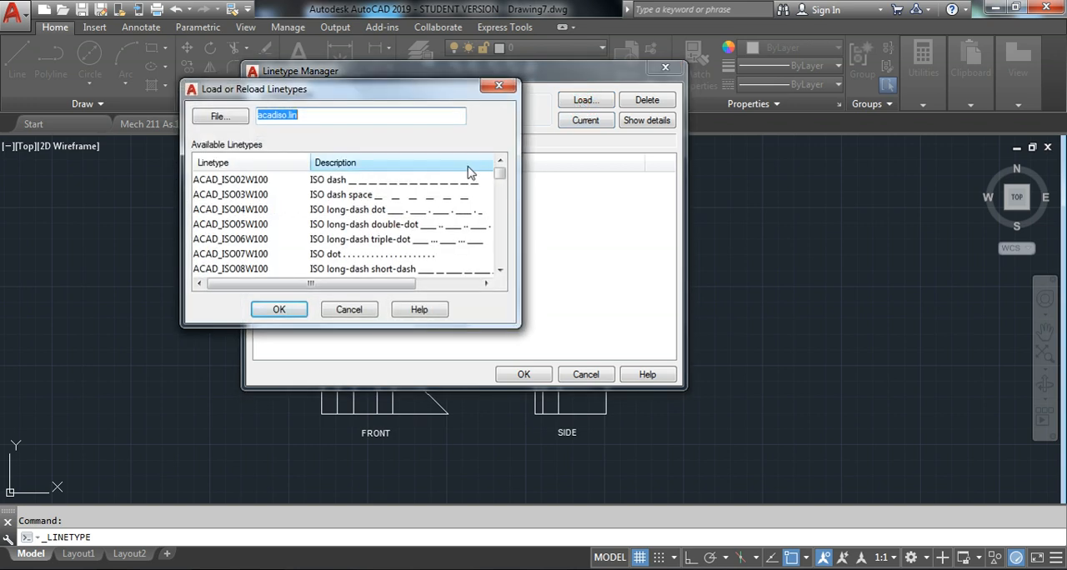
left_click(342, 183)
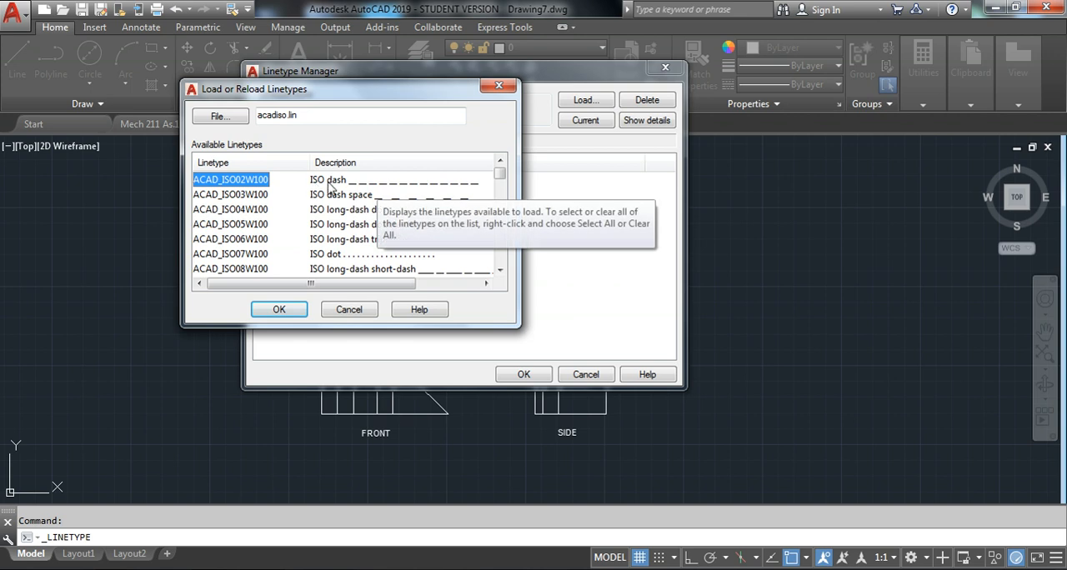
left_click_drag(334, 94, 375, 97)
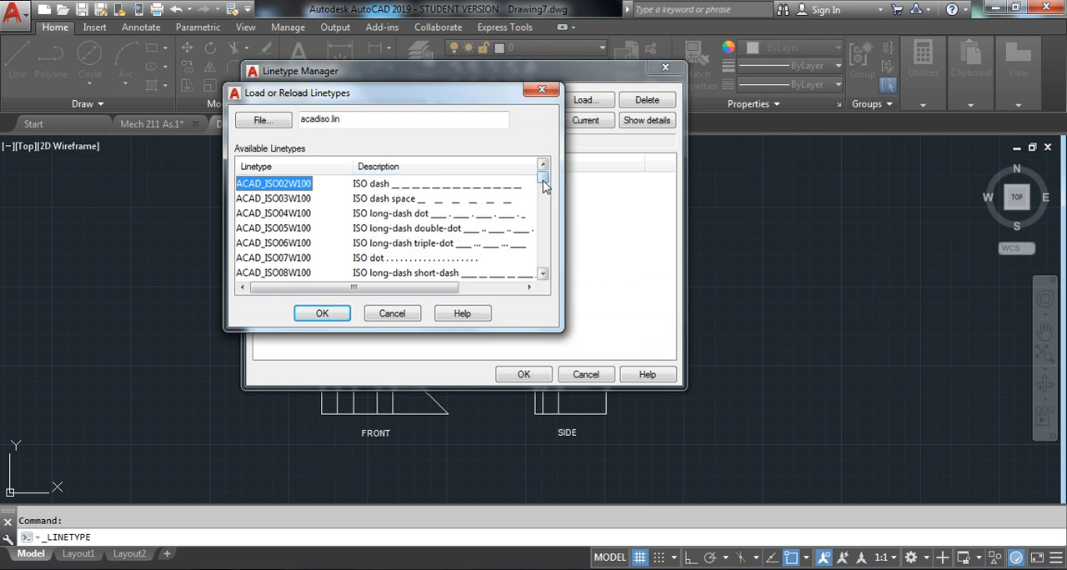
left_click_drag(542, 184, 536, 228)
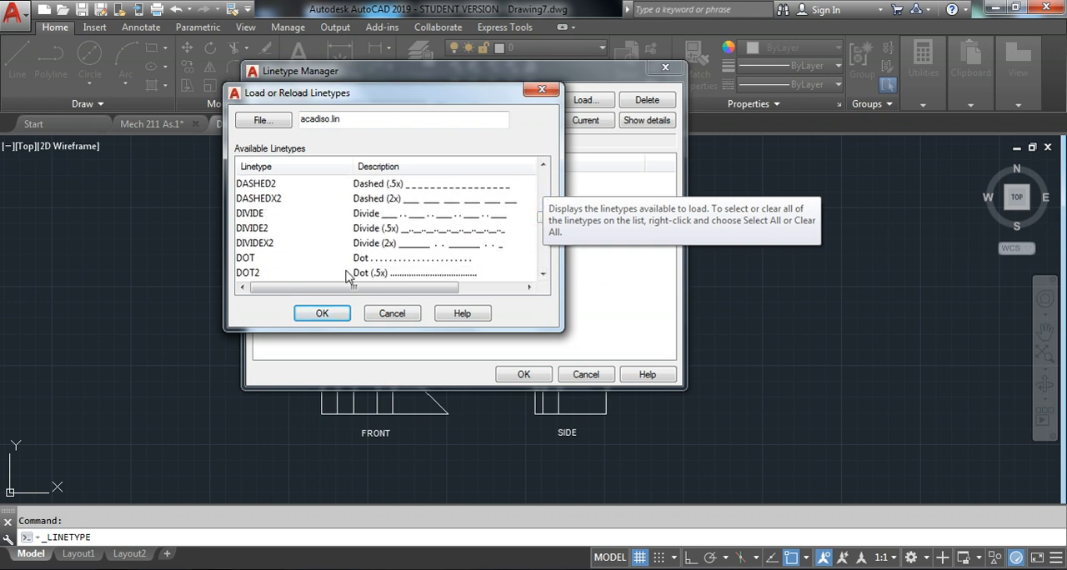
scroll(361, 211, "up", 1)
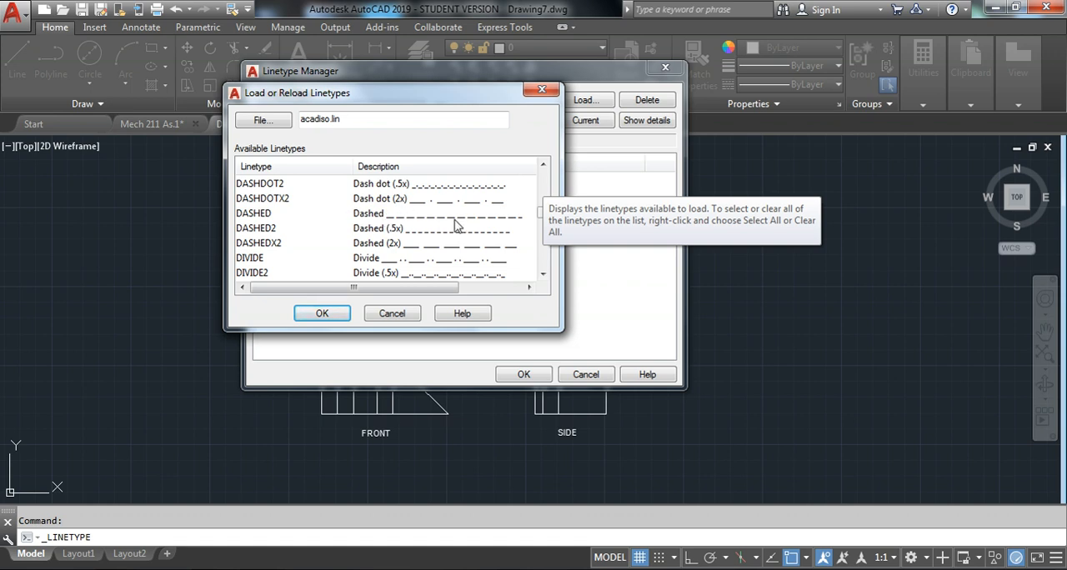
left_click_drag(538, 219, 544, 184)
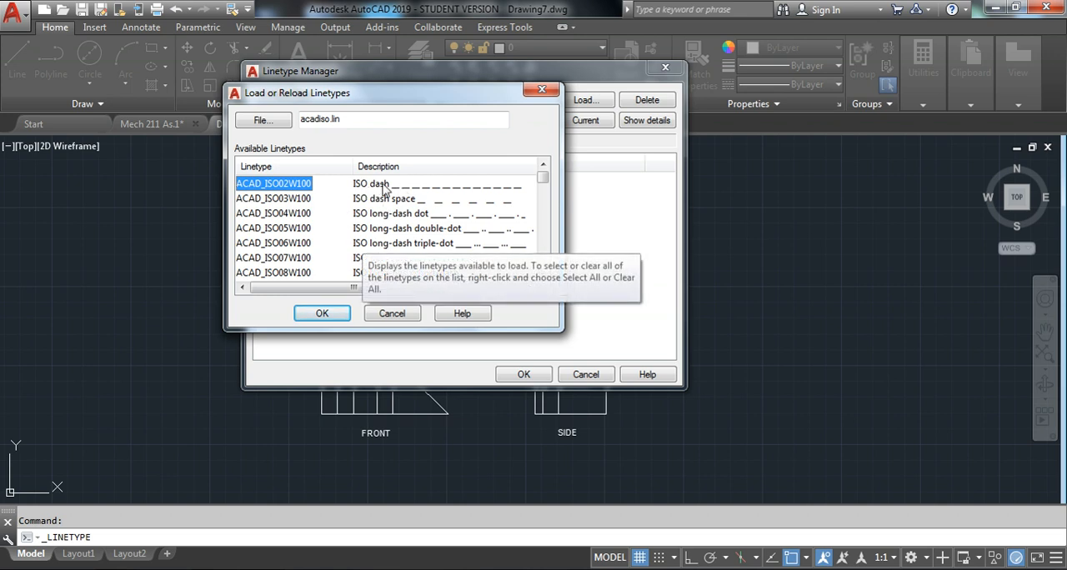
left_click(325, 314)
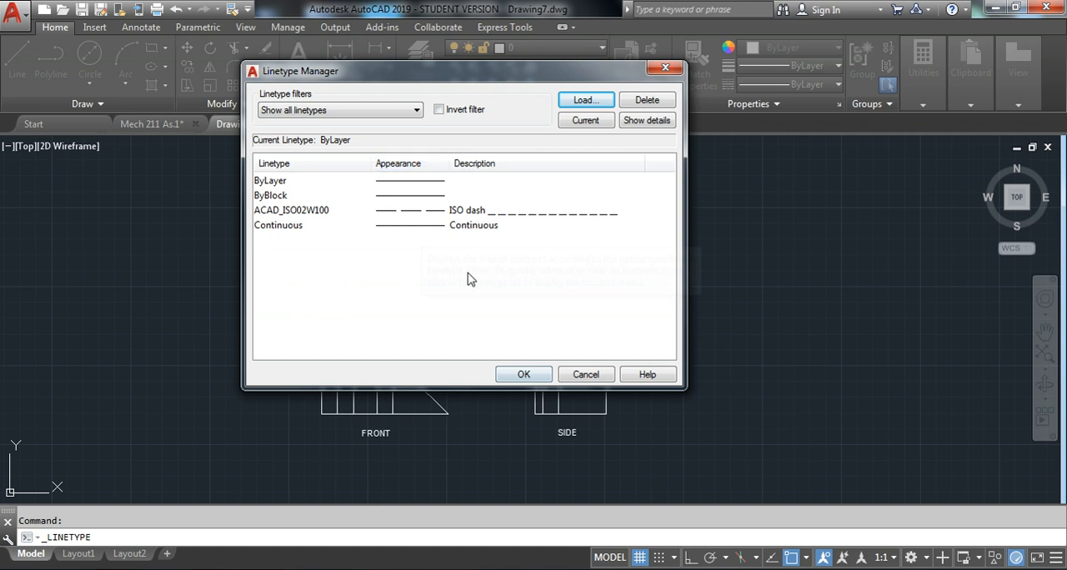
left_click(524, 375)
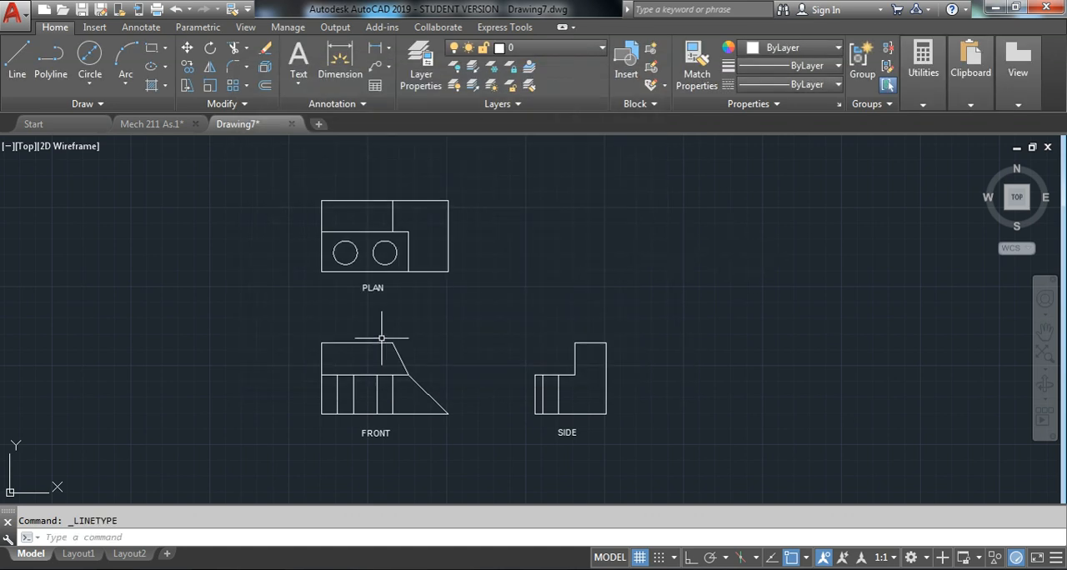
Assign the ACAD_ISO02W100 linetype to the four vertical hole edges in the front view and the two in the side view
scroll(385, 411, "up", 2)
left_click(412, 403)
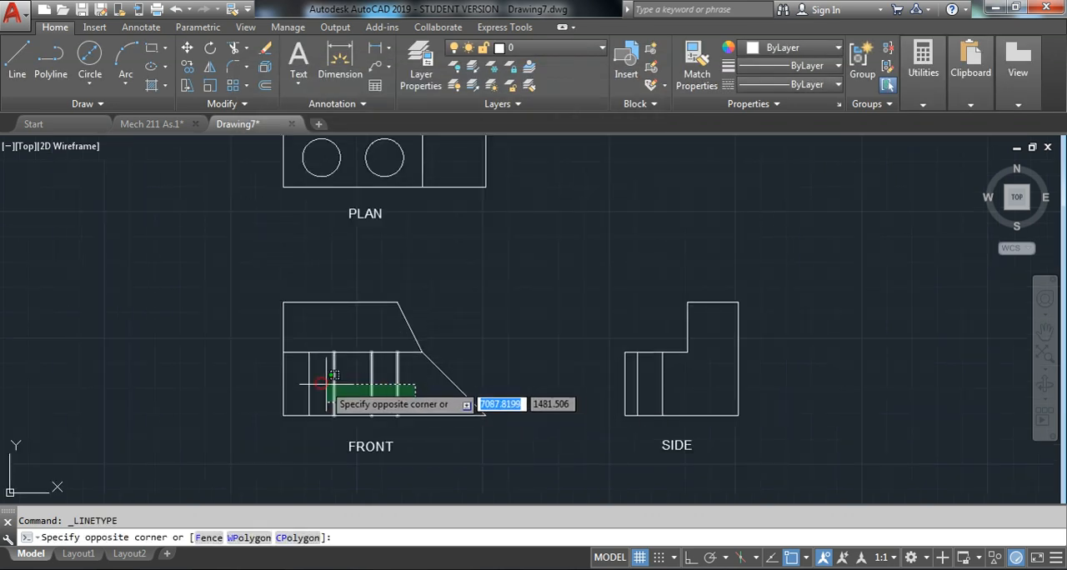
left_click(305, 377)
left_click(676, 390)
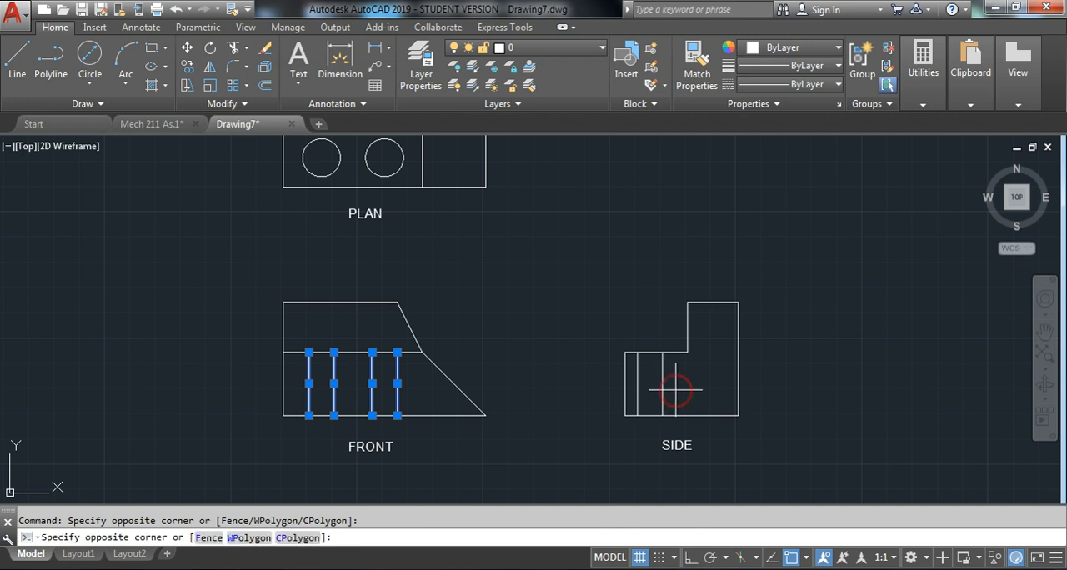
left_click(638, 367)
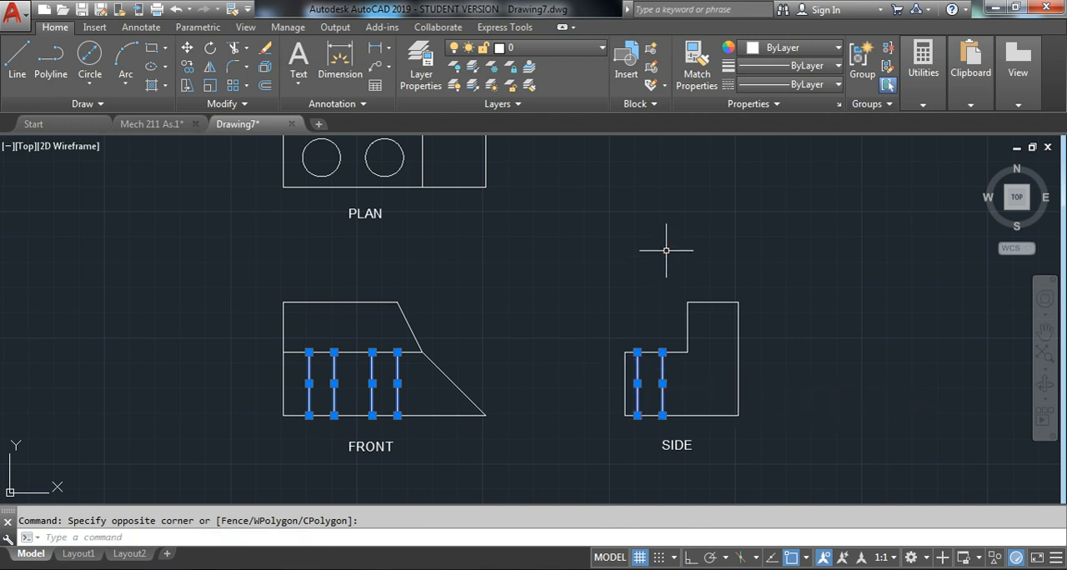
left_click(809, 86)
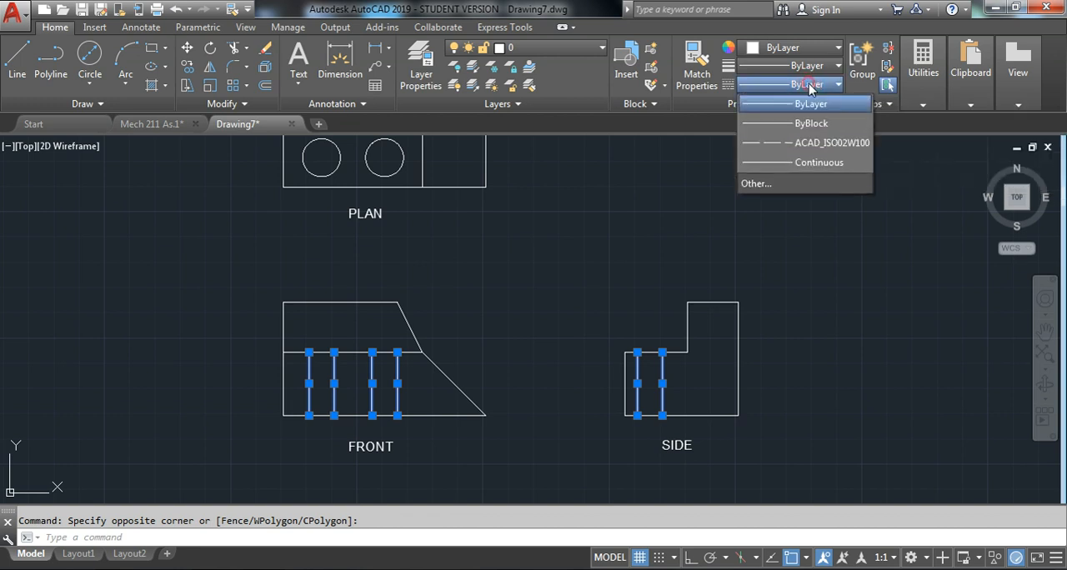
left_click(814, 150)
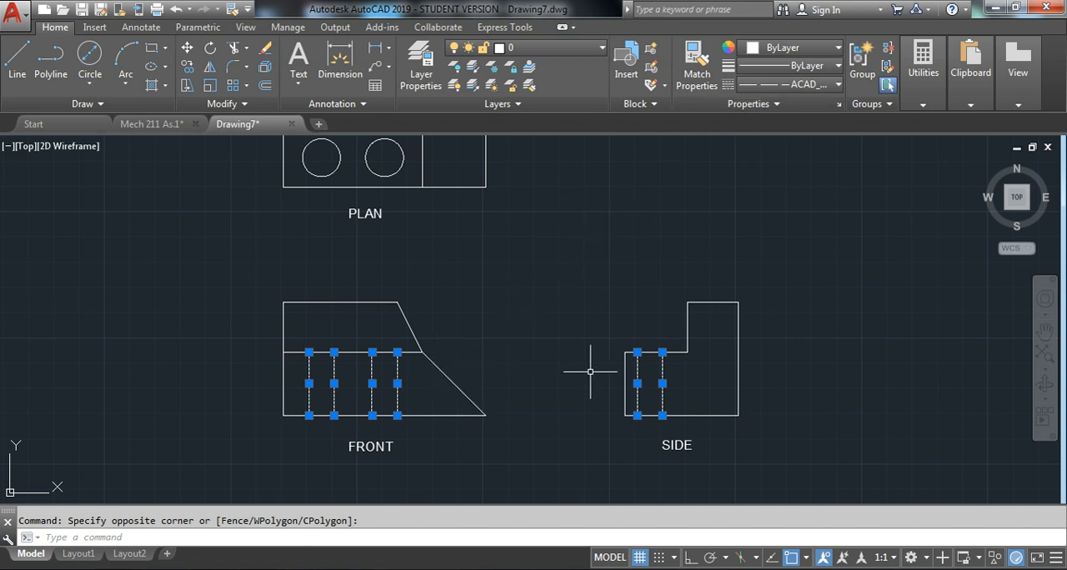
key("Escape")
Examine the dashed hole edges in the front and side views up close and against the whole drawing
scroll(673, 369, "up", 5)
scroll(714, 358, "down", 2)
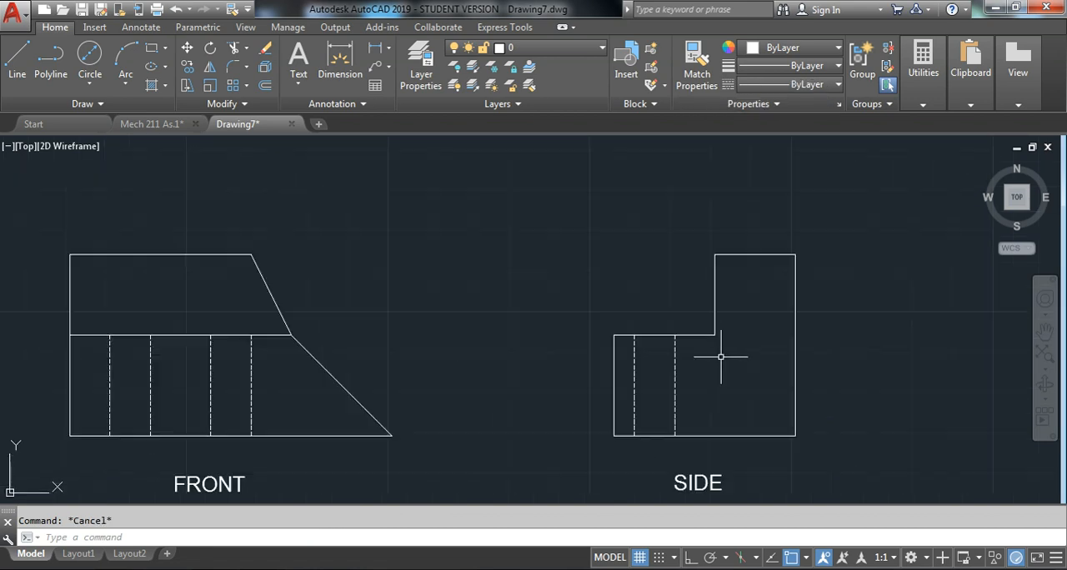
scroll(369, 369, "down", 5)
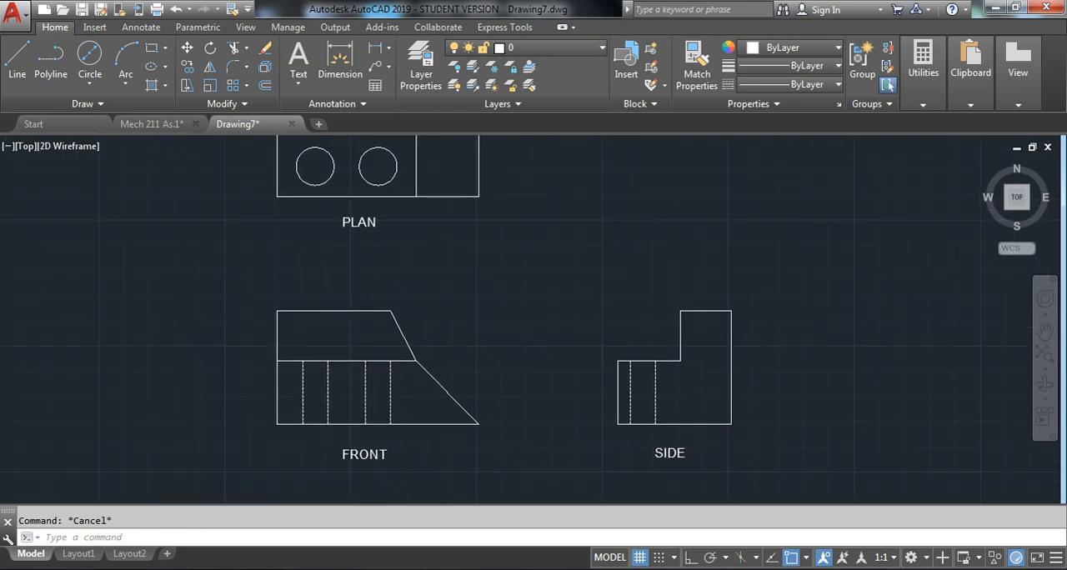
scroll(483, 318, "down", 2)
middle_click_drag(532, 288, 520, 309)
middle_click(470, 317)
middle_click(469, 317)
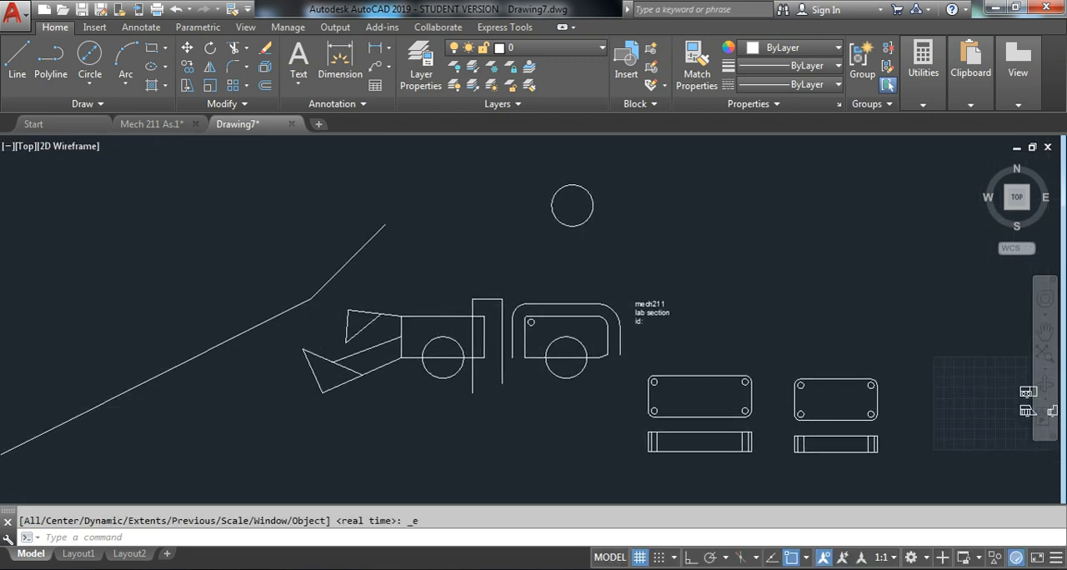
middle_click_drag(999, 283, 758, 241)
scroll(800, 375, "up", 4)
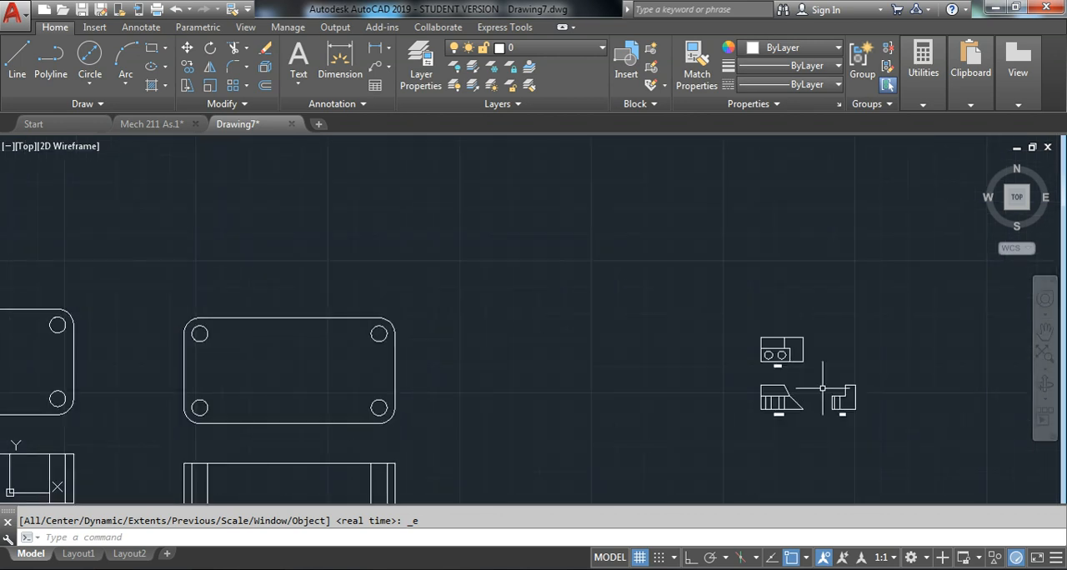
middle_click_drag(871, 409, 725, 368)
scroll(641, 347, "up", 2)
scroll(682, 358, "up", 2)
middle_click_drag(633, 359, 548, 358)
middle_click_drag(538, 283, 443, 354)
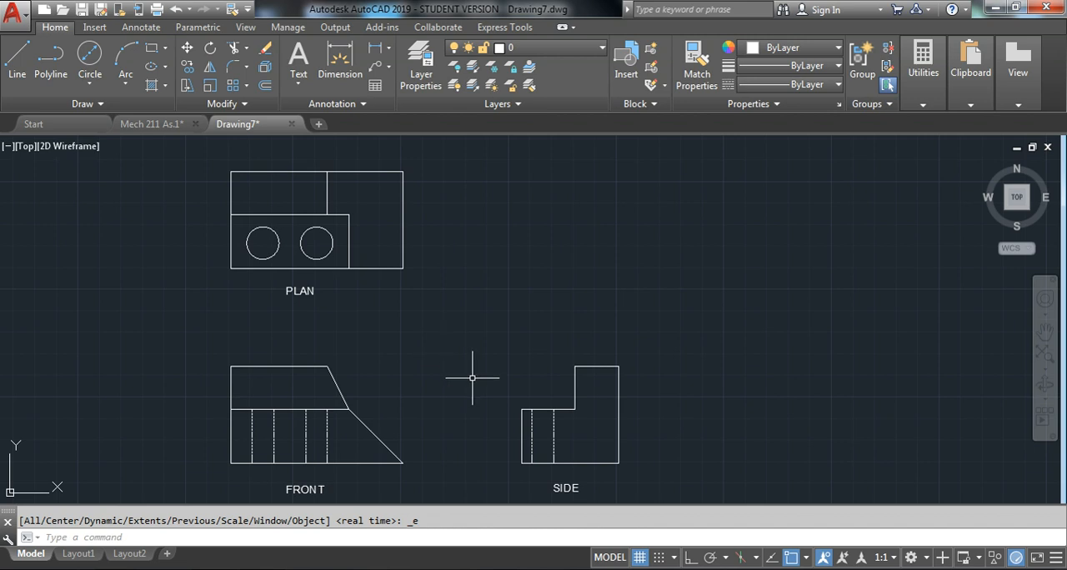
left_click(559, 435)
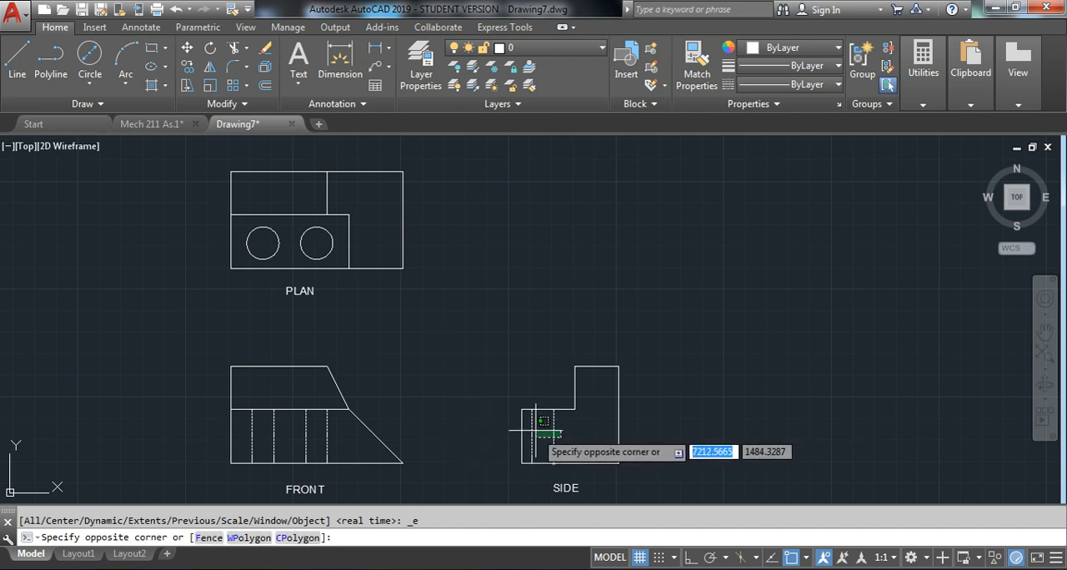
key("Escape")
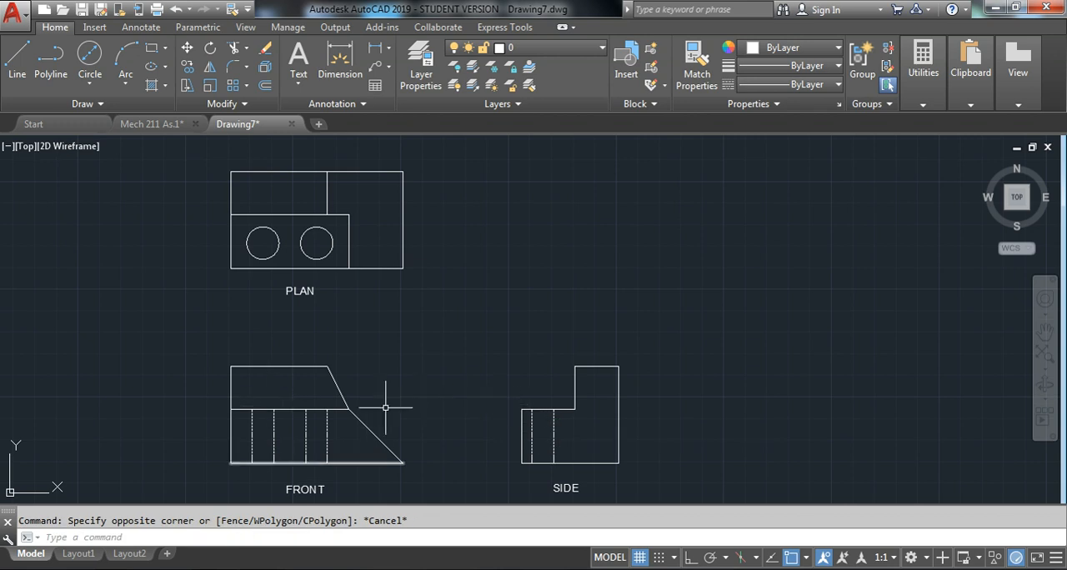
scroll(505, 429, "up", 5)
scroll(536, 405, "down", 4)
scroll(536, 400, "down", 5)
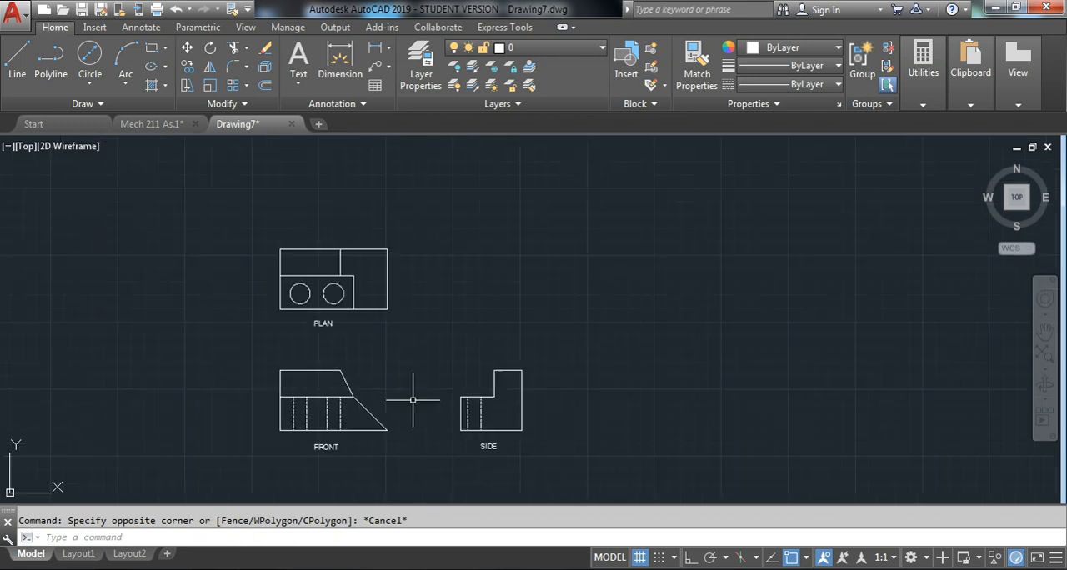
Set the drawing's global linetype scale factor (LTSCALE) to 5
scroll(430, 378, "up", 3)
key("Escape")
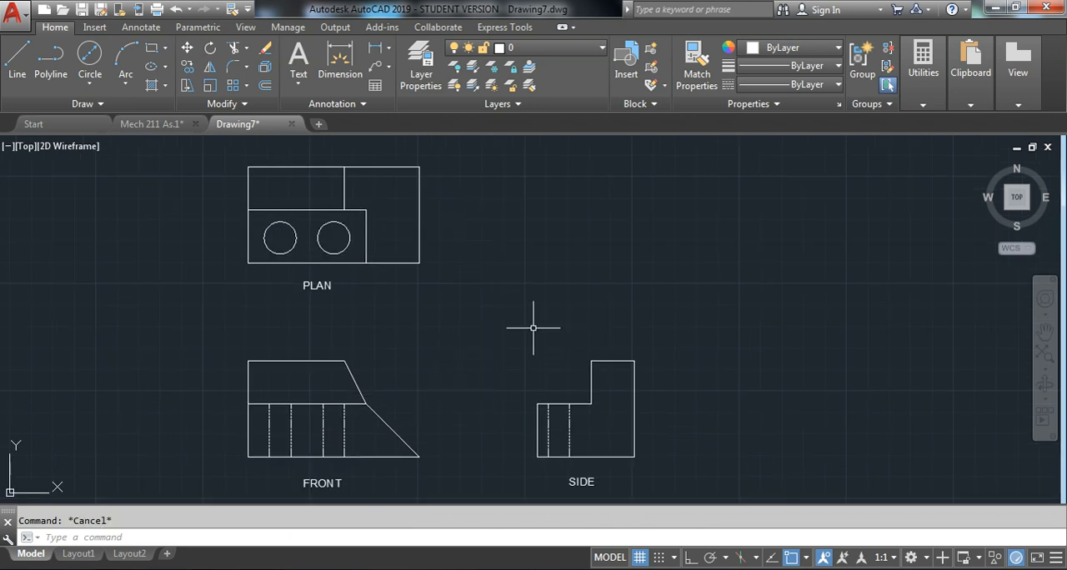
type("L")
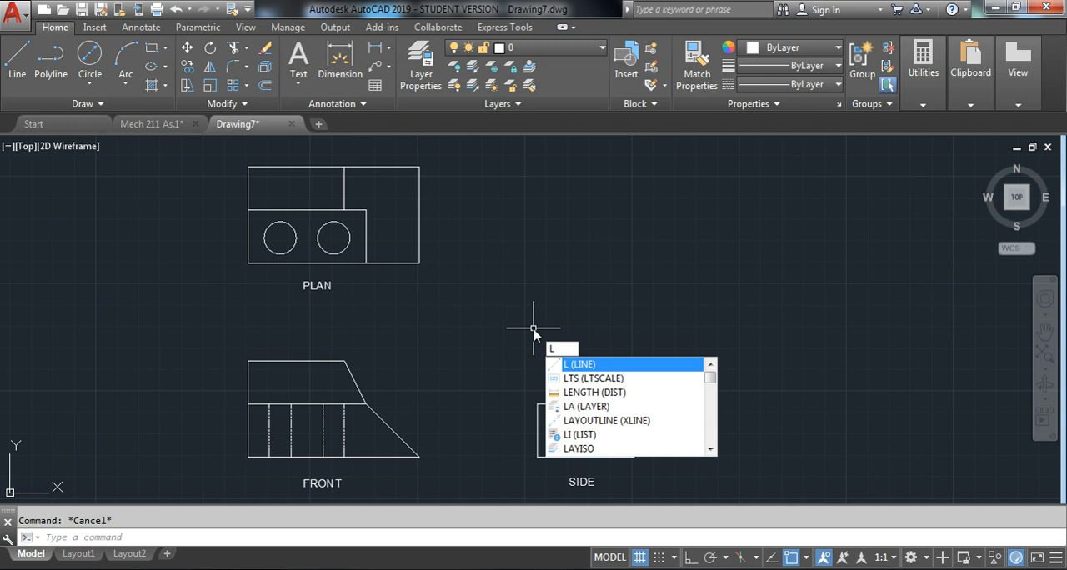
type("TS")
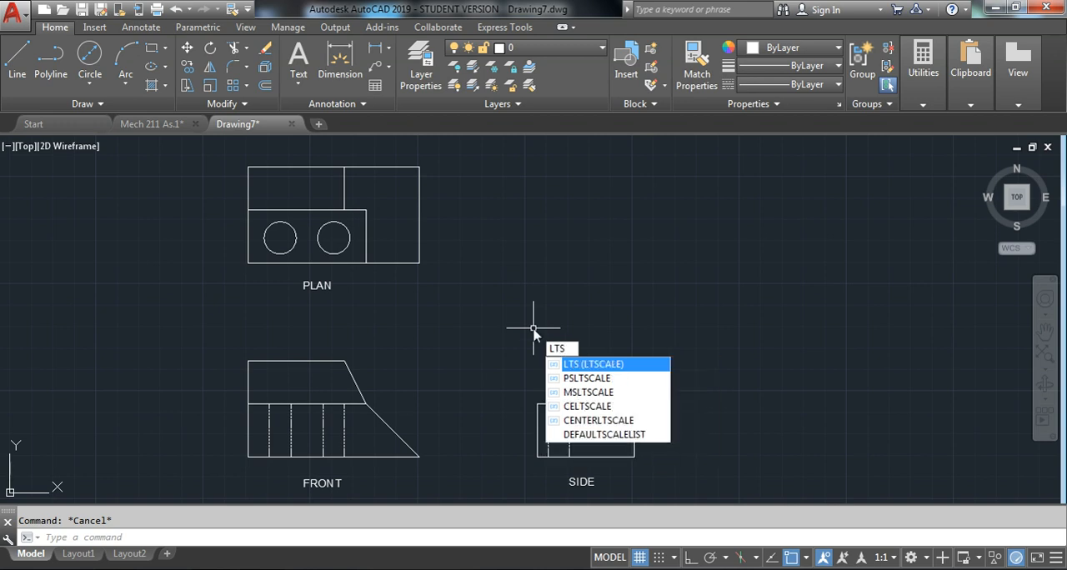
key("Return")
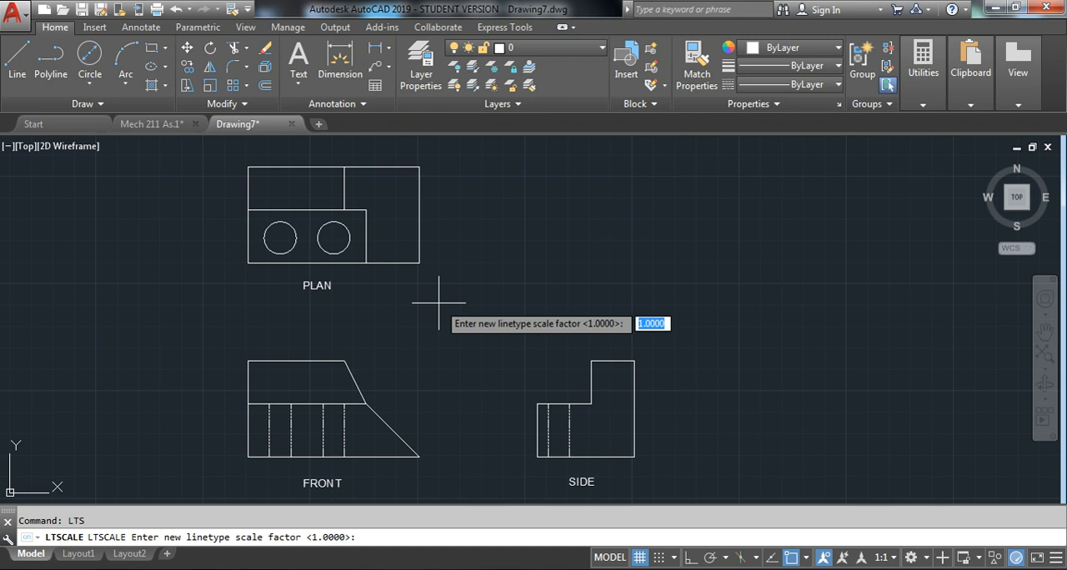
type("5")
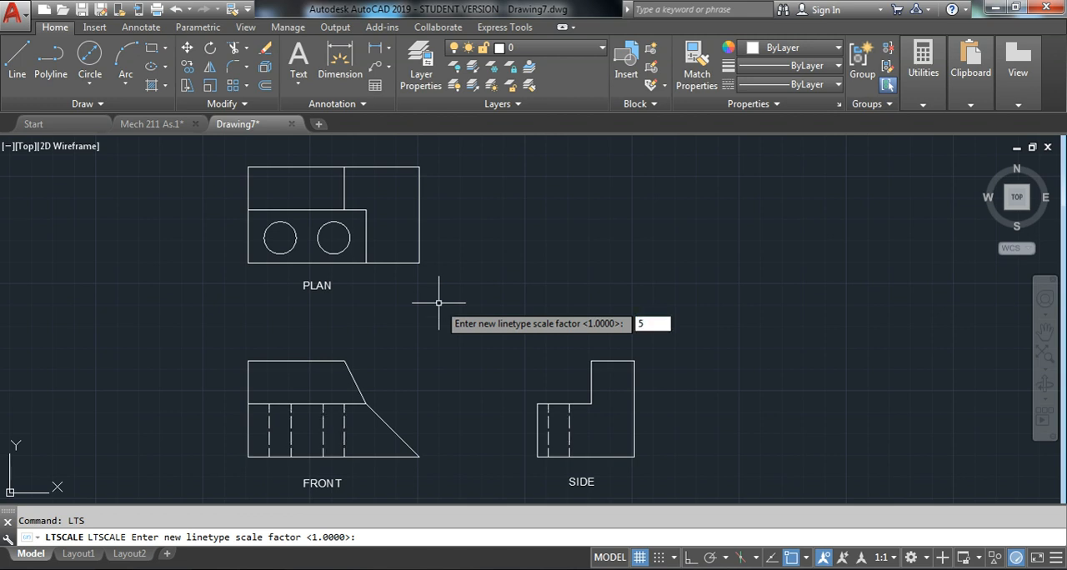
key("Return")
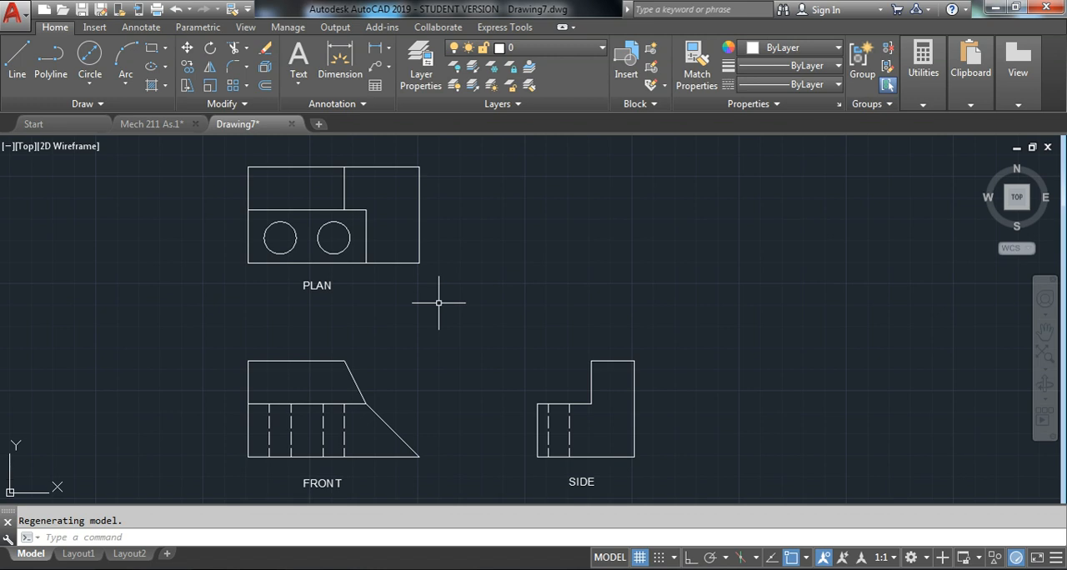
Try a different global linetype scale factor with LTSCALE, and undo that change
type("LTS")
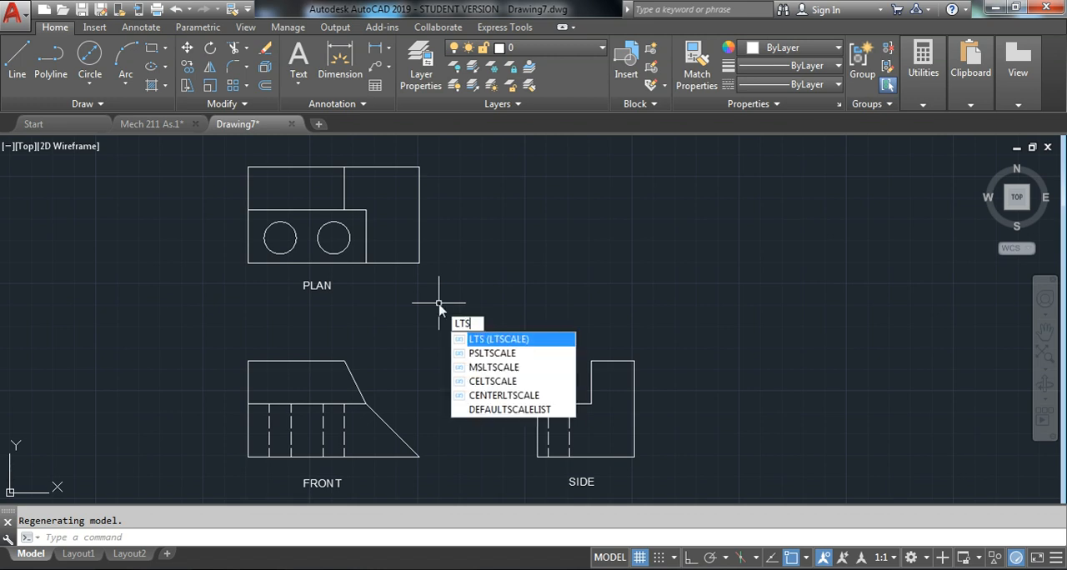
key("BackSpace")
key("BackSpace")
key("BackSpace")
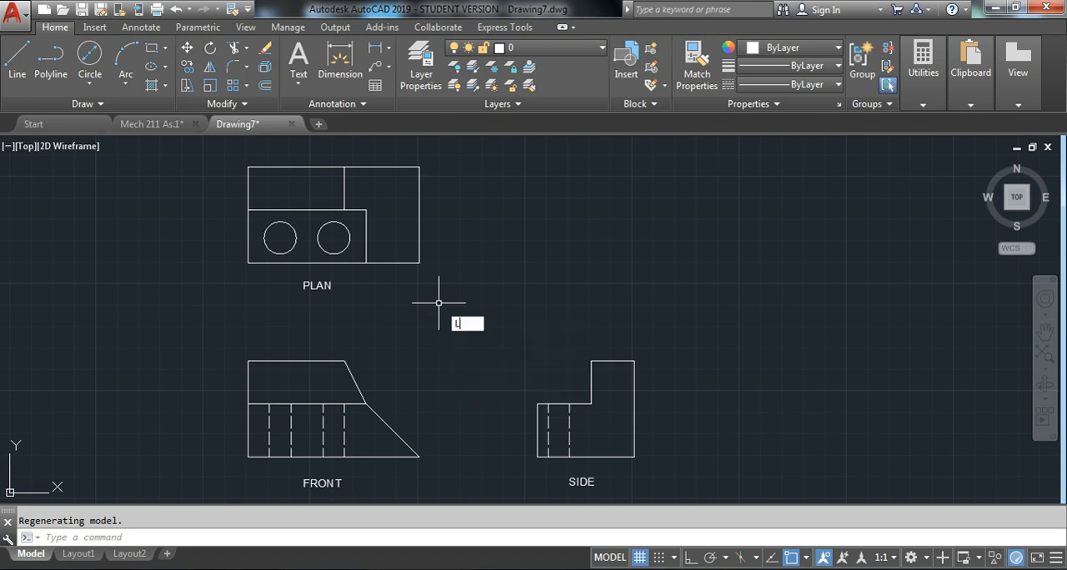
type("LTS")
key("Return")
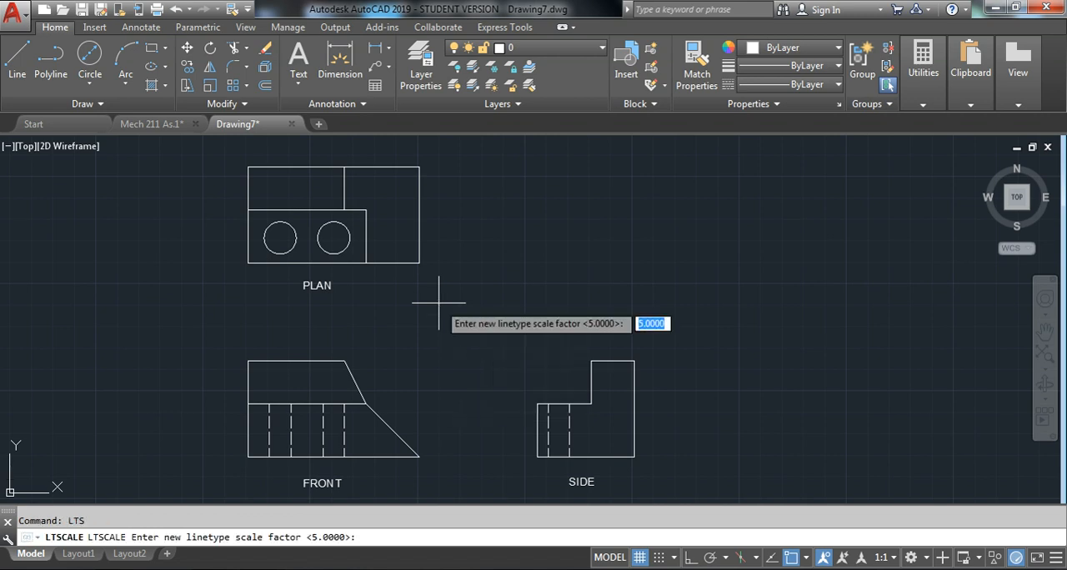
type("0")
key("Return")
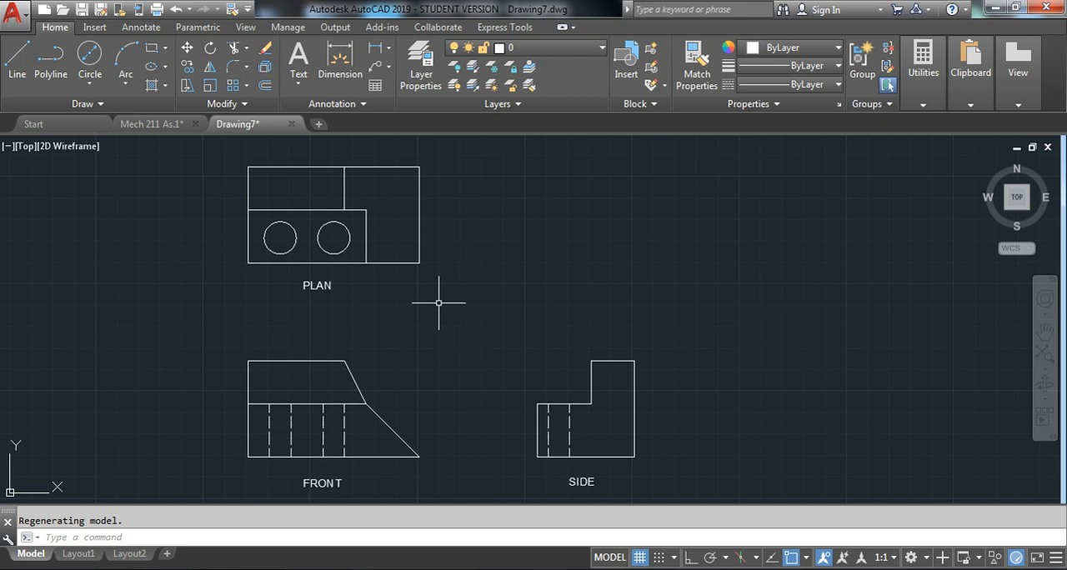
key("ctrl+z")
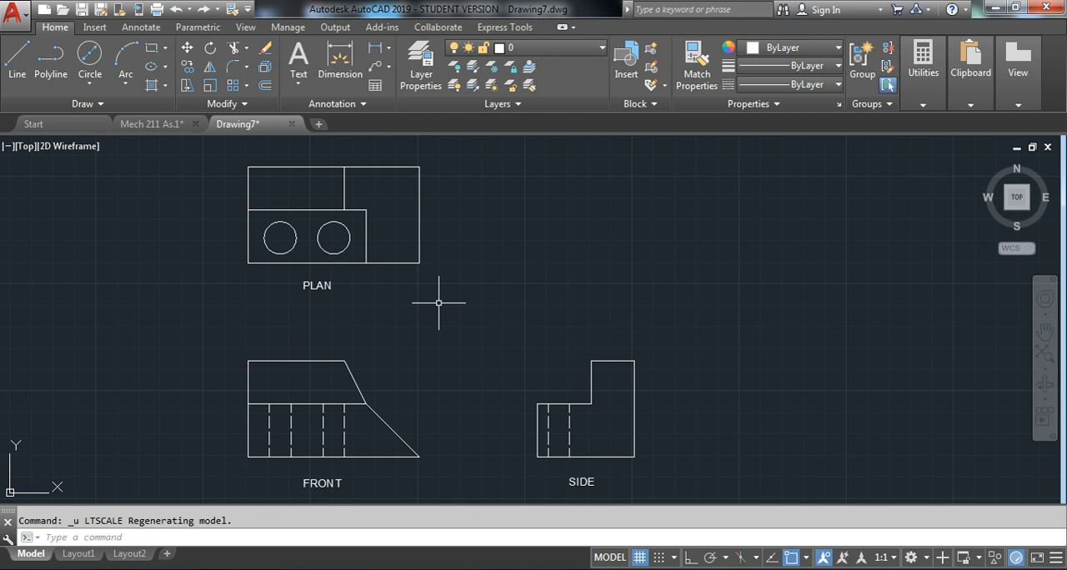
Add a centerline between the first hole's two dashed edges, nearest the front view's vertical outer edge
middle_click_drag(472, 275, 501, 282)
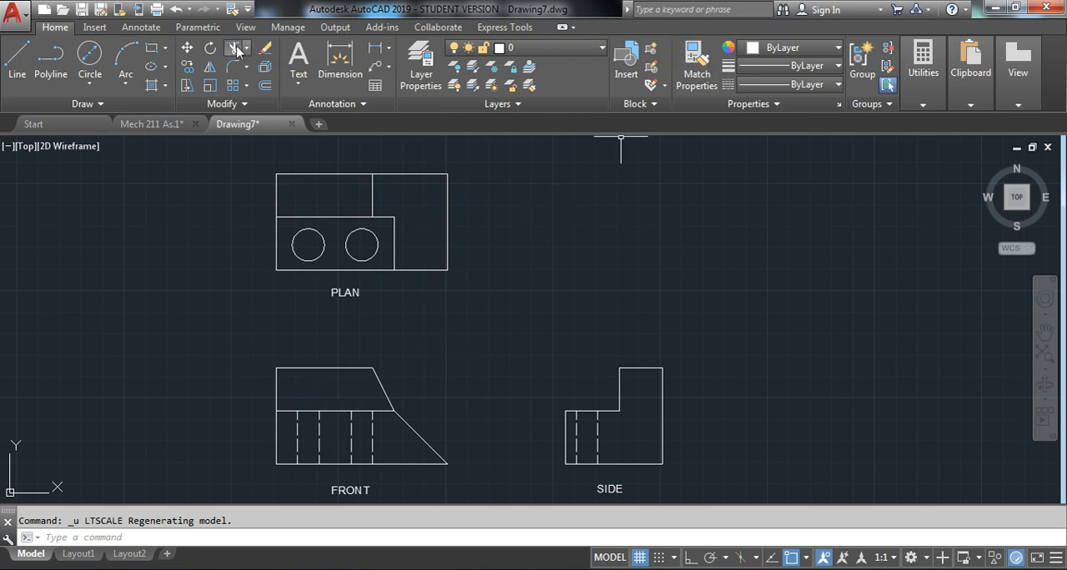
left_click(142, 28)
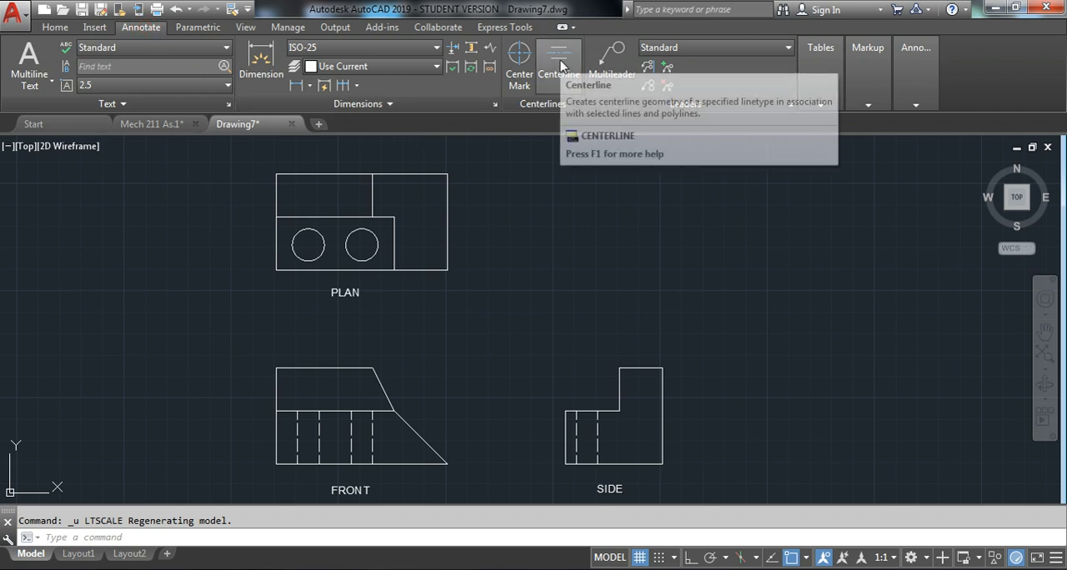
left_click(557, 67)
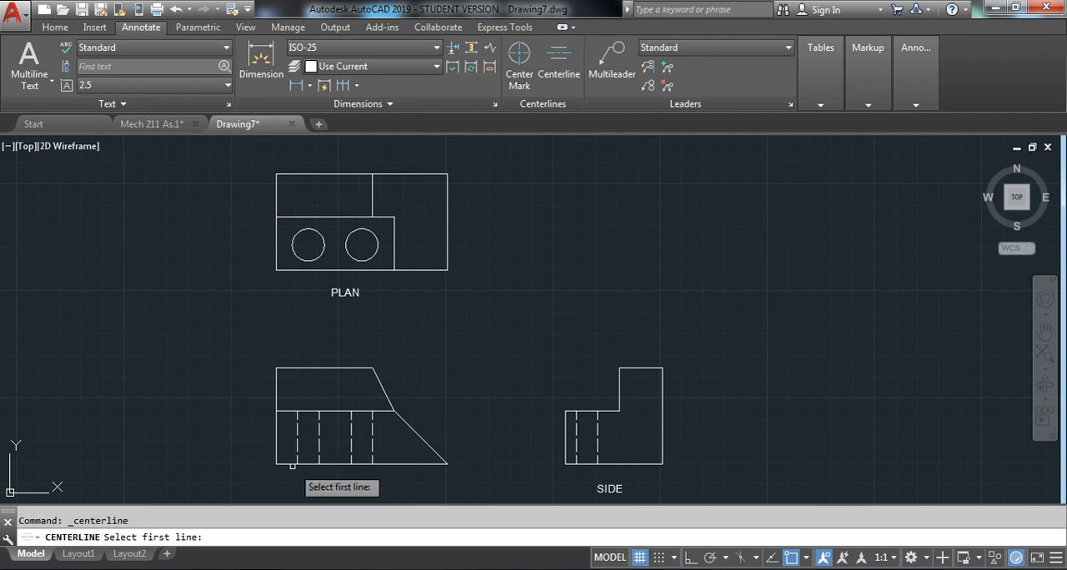
left_click(297, 433)
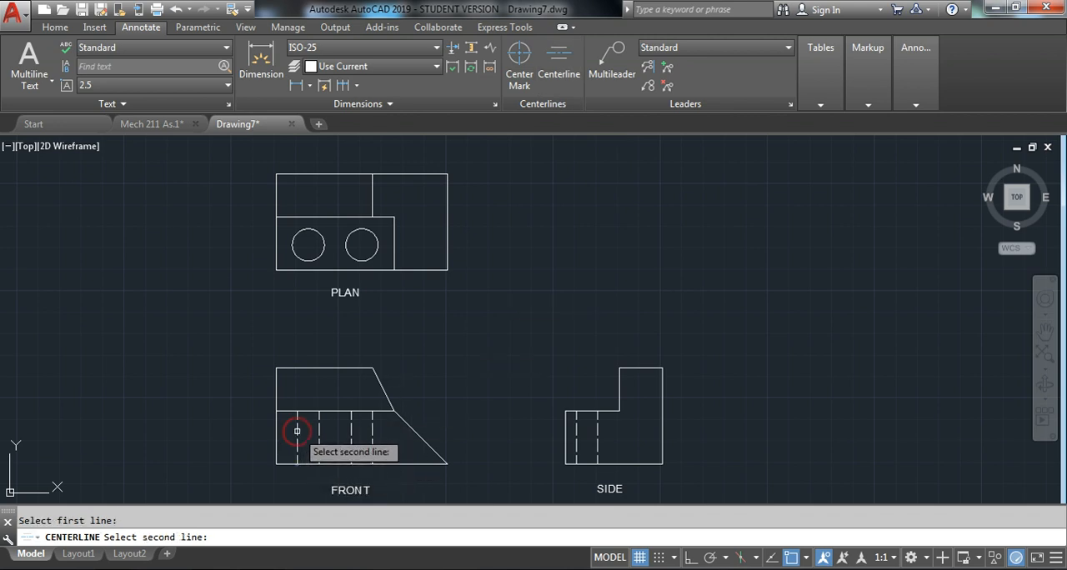
left_click(320, 430)
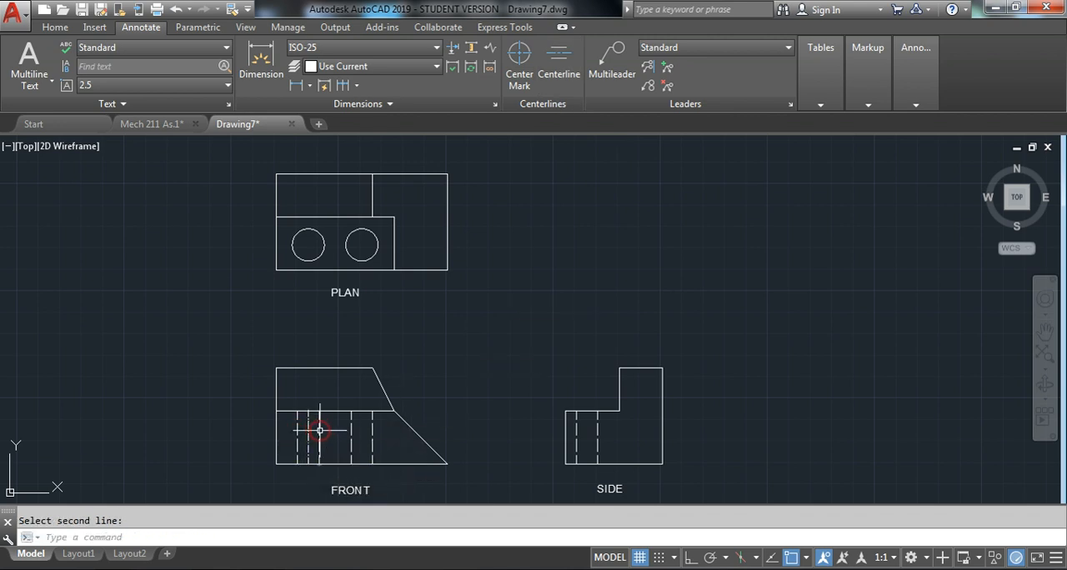
scroll(332, 422, "up", 4)
scroll(305, 438, "up", 2)
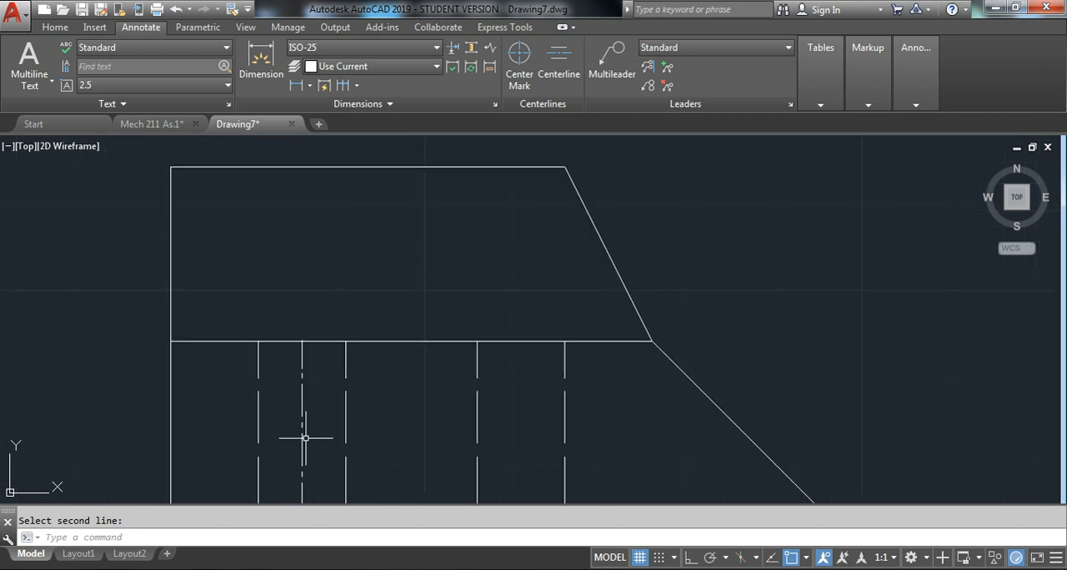
middle_click_drag(317, 453, 318, 342)
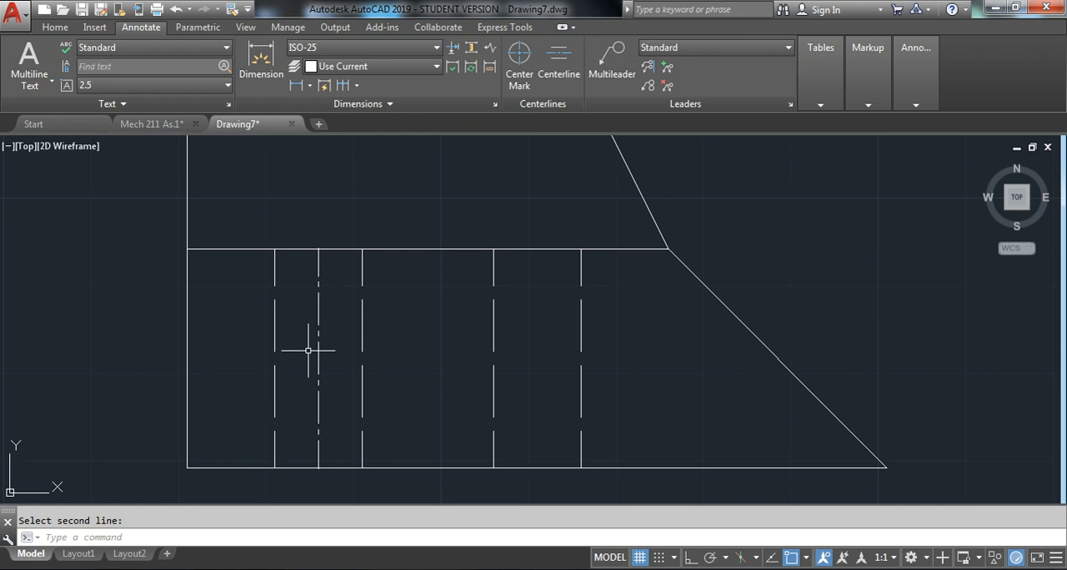
scroll(304, 431, "down", 2)
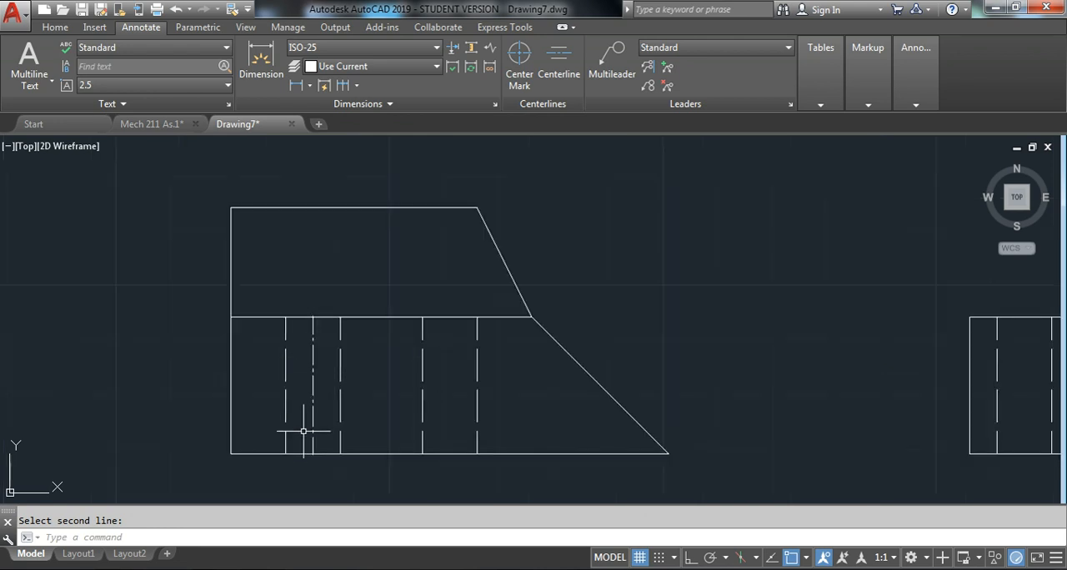
Check the linetype assigned to the first hole's centerline in the front view
left_click(55, 27)
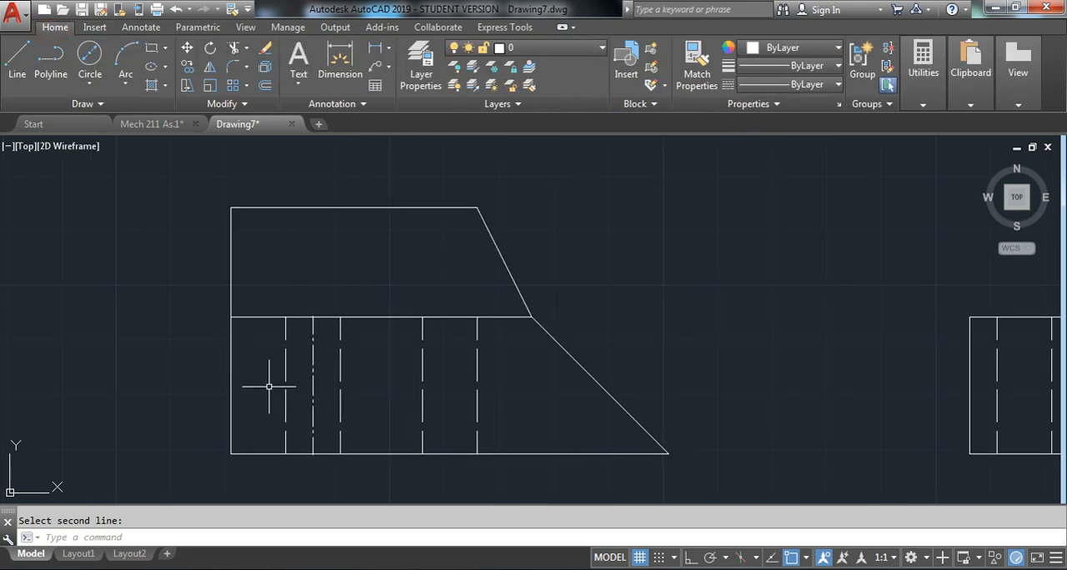
key("Escape")
left_click(310, 364)
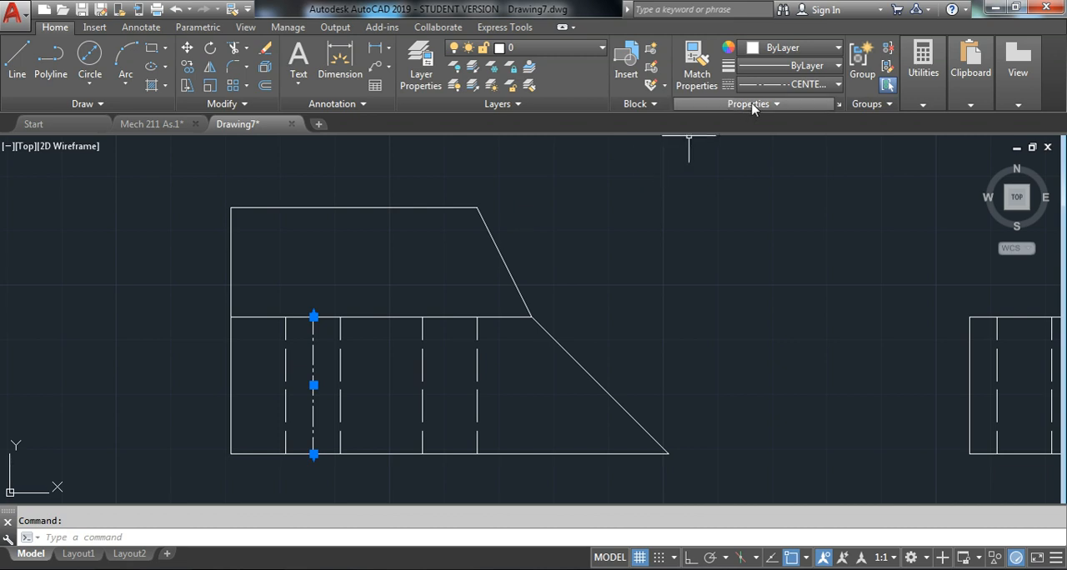
left_click(762, 86)
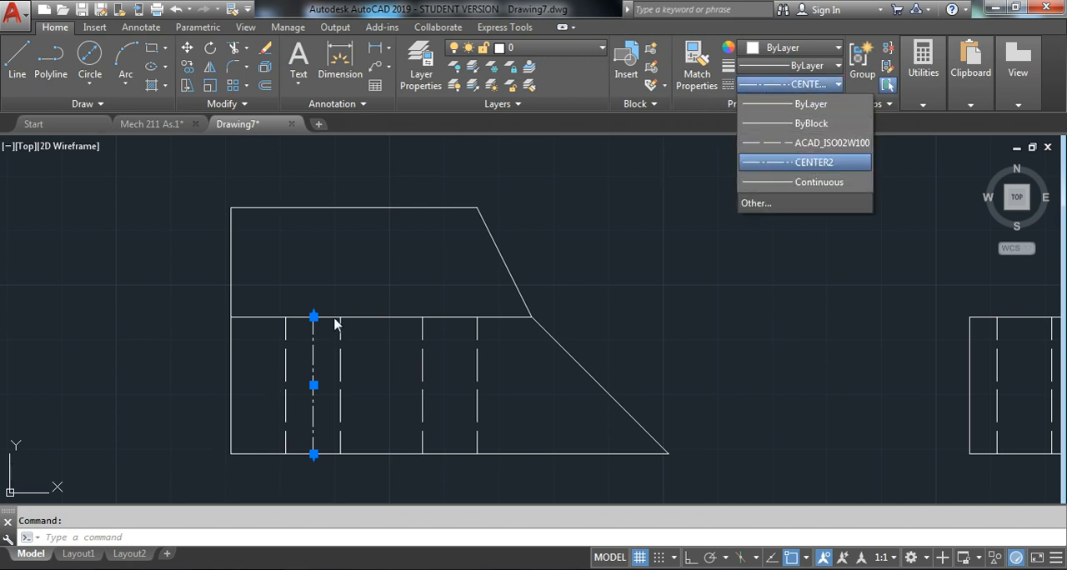
key("Escape")
key("Escape")
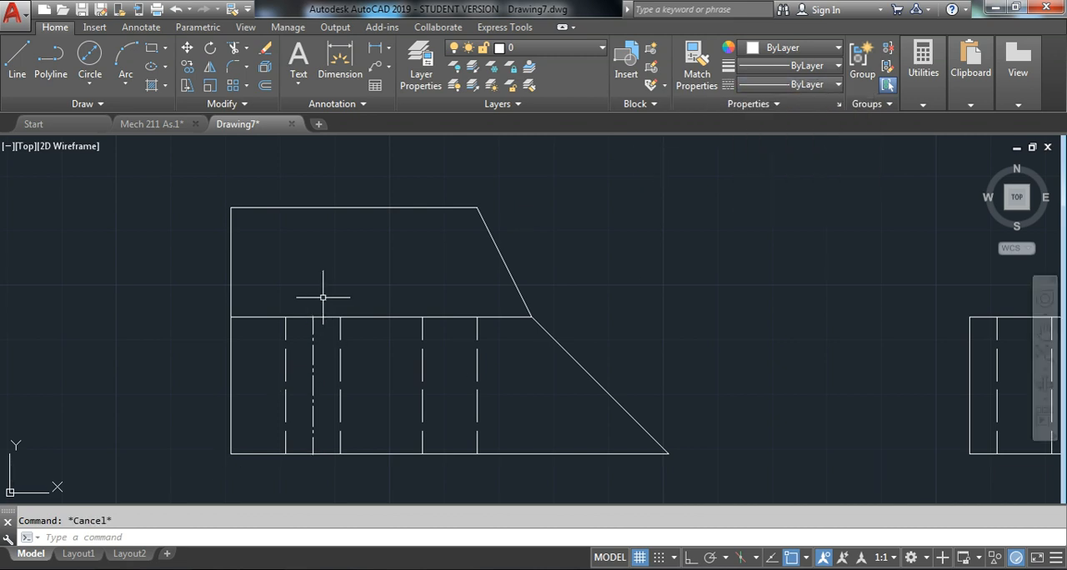
Add a centerline between the second hole's two dashed edges, nearer the front view's sloped side
scroll(322, 295, "down", 2)
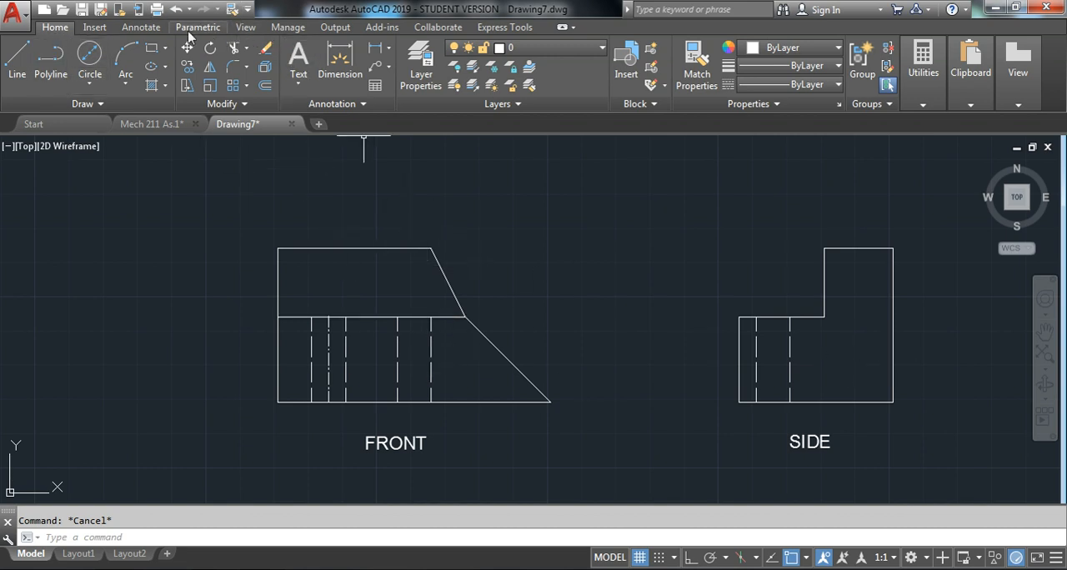
left_click(142, 28)
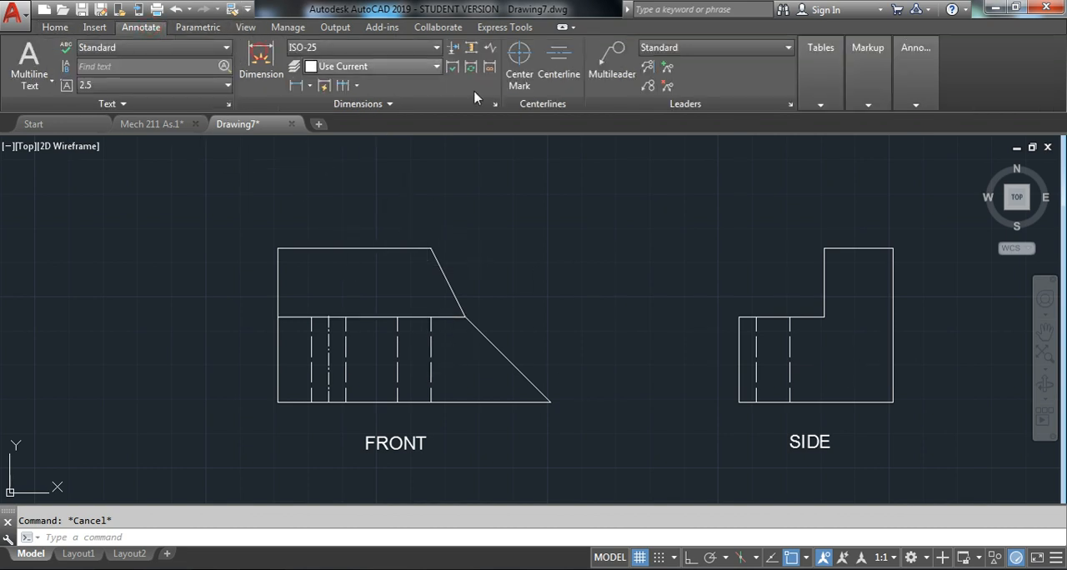
left_click(562, 75)
left_click(397, 339)
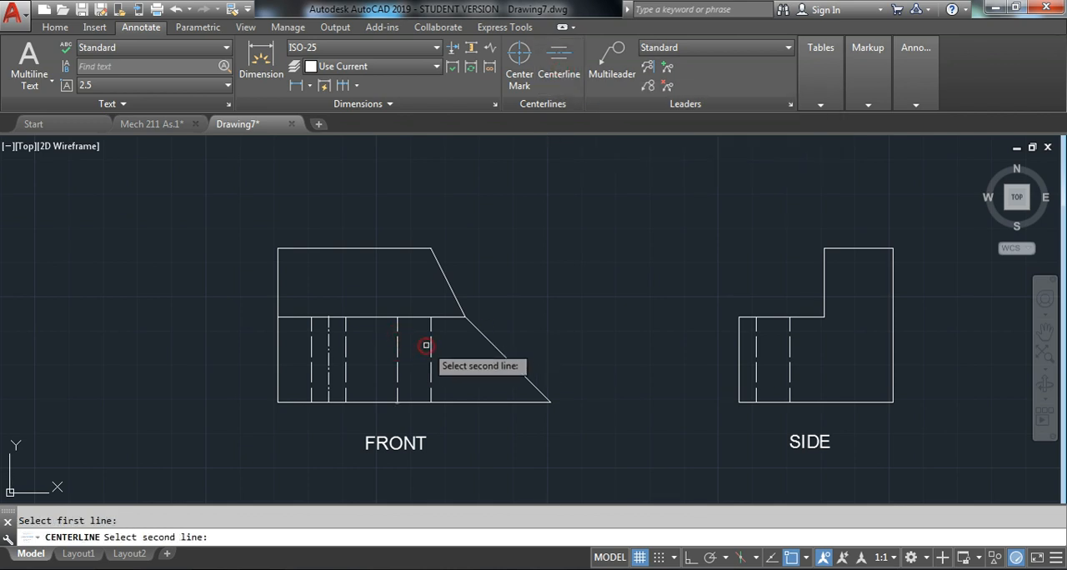
left_click(426, 345)
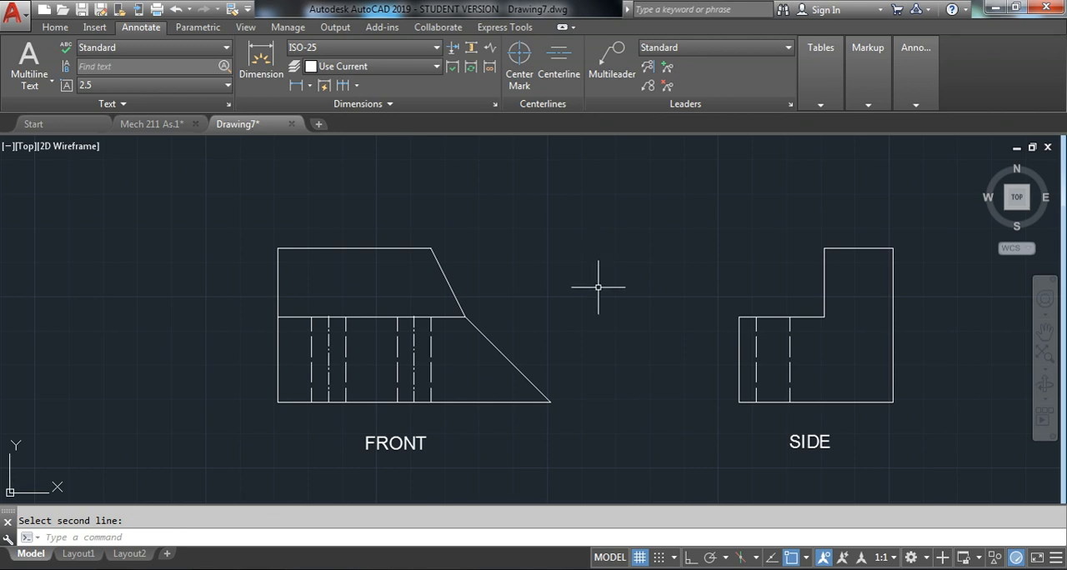
Add a centerline between the two dashed hole edges in the side view
key("Return")
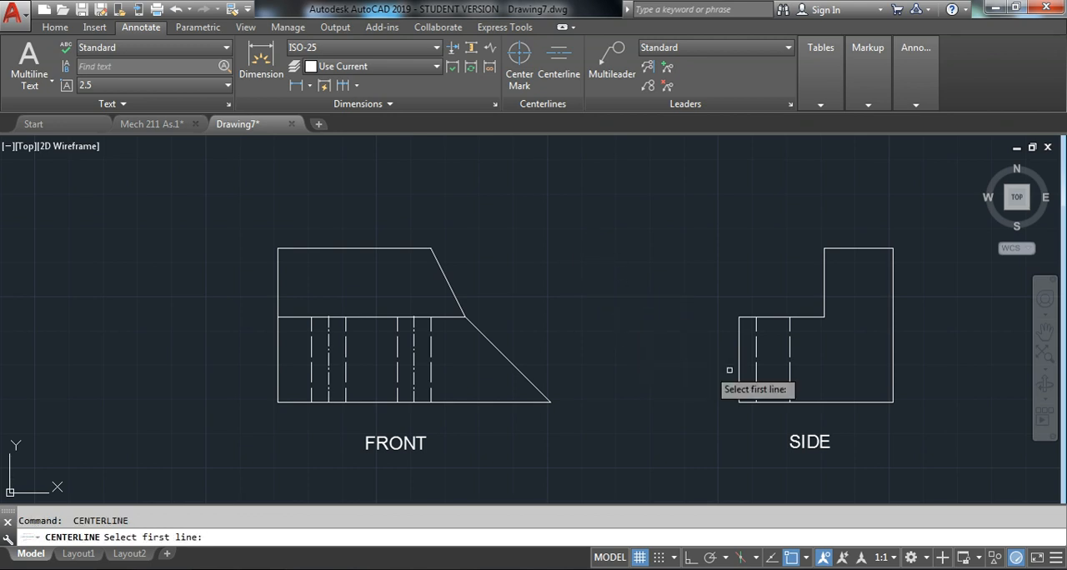
left_click(756, 364)
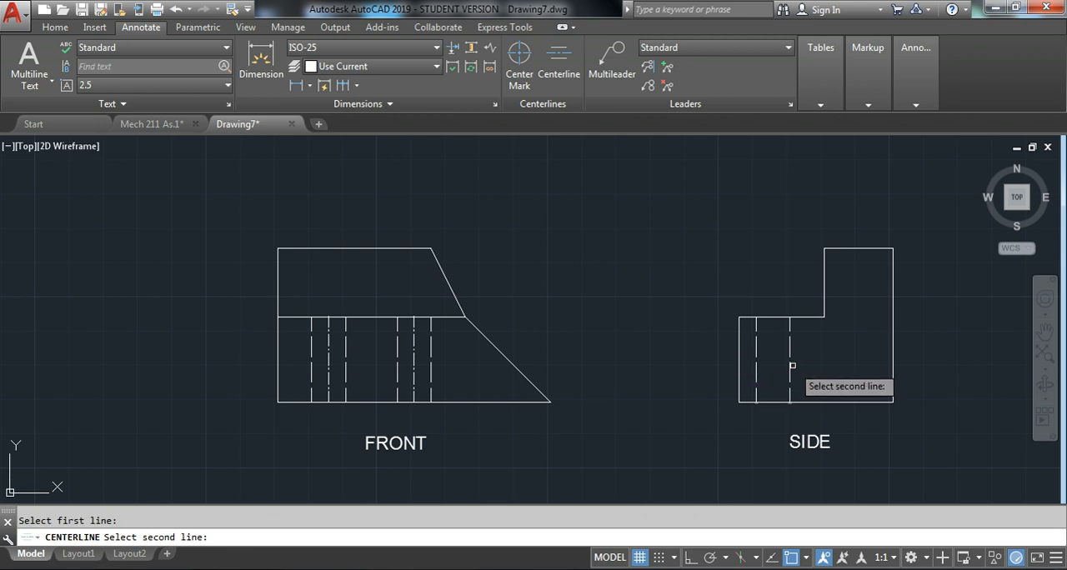
left_click(791, 367)
scroll(725, 325, "down", 3)
mouse_move(738, 271)
middle_mouse_down()
mouse_move(715, 262)
mouse_move(576, 312)
middle_mouse_up()
scroll(518, 326, "down", 2)
middle_click_drag(517, 265, 470, 280)
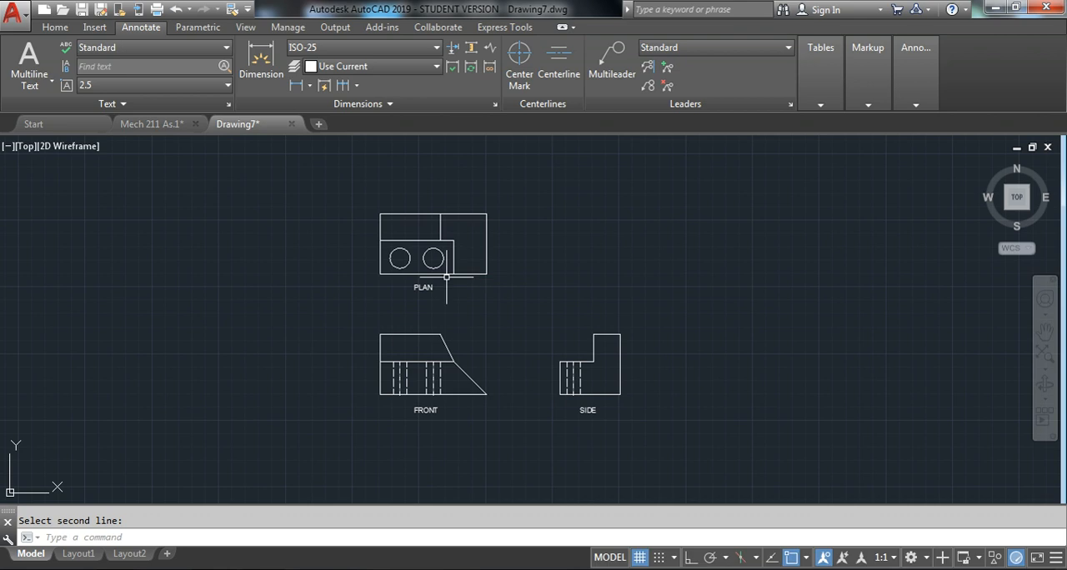
Add center marks to both hole circles in the plan view
scroll(424, 272, "up", 2)
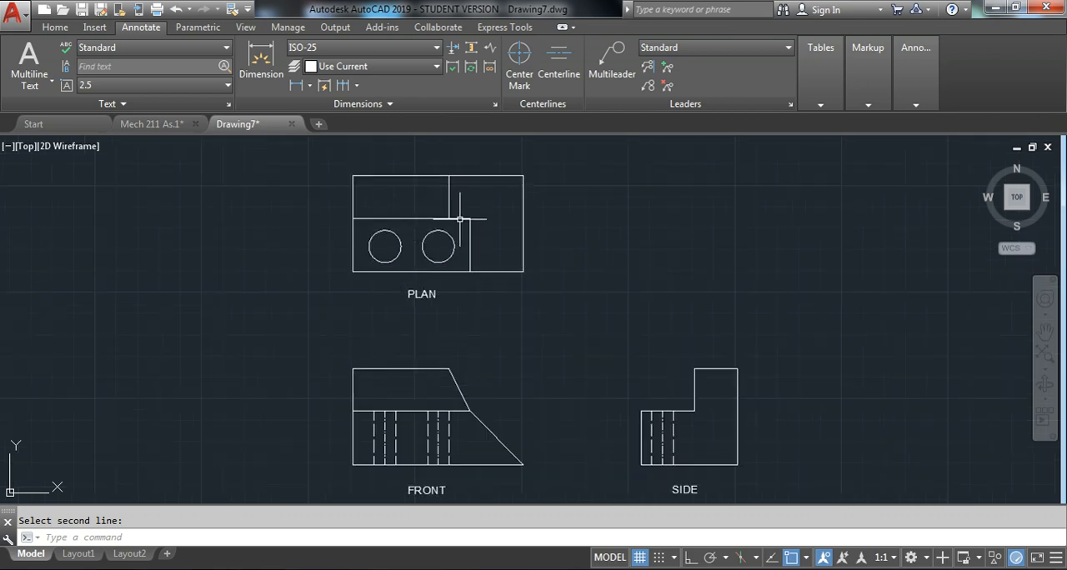
key("Escape")
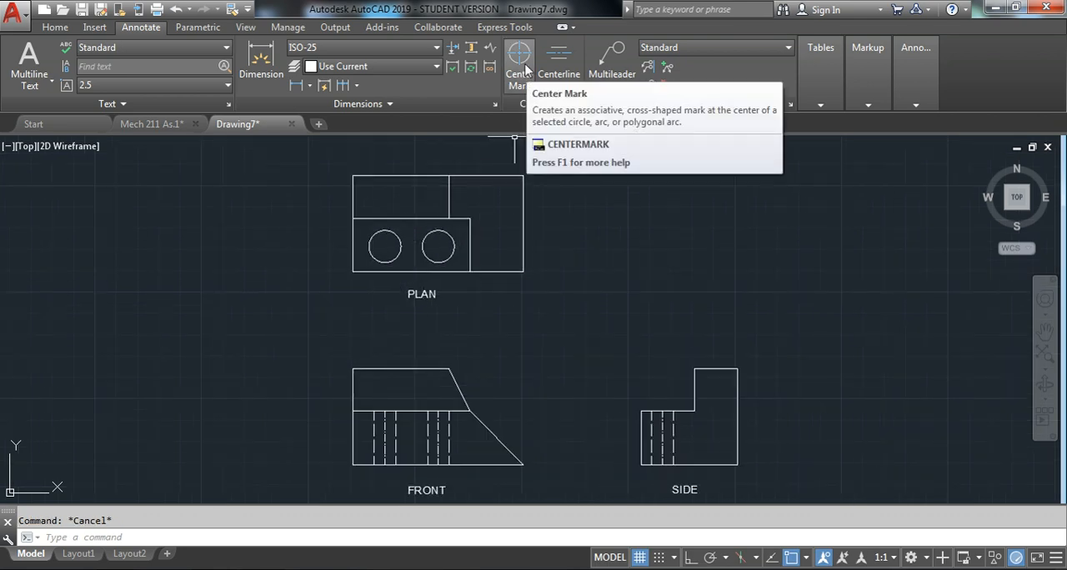
left_click(520, 66)
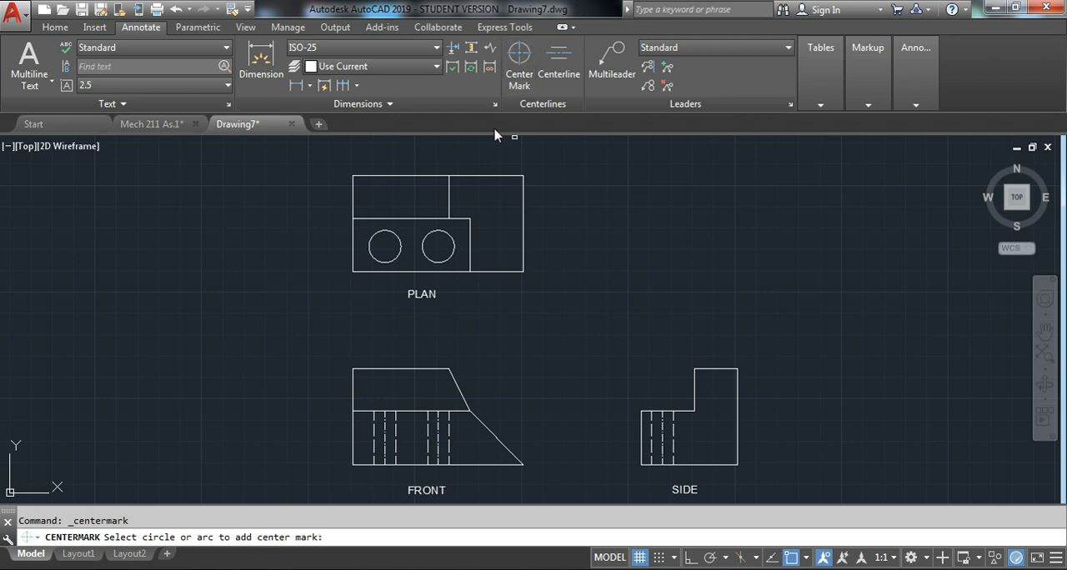
left_click(401, 241)
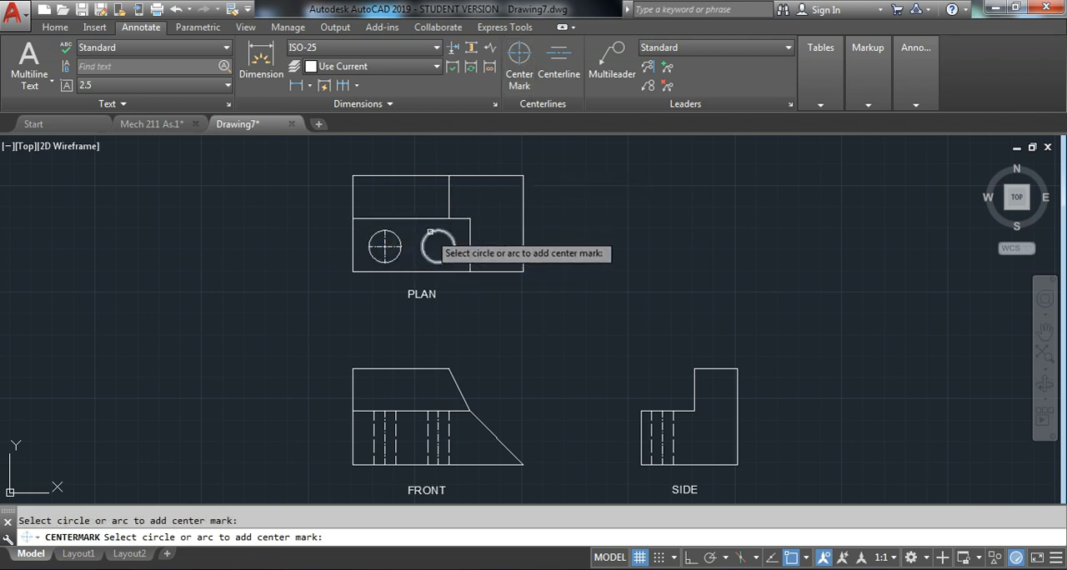
left_click(434, 232)
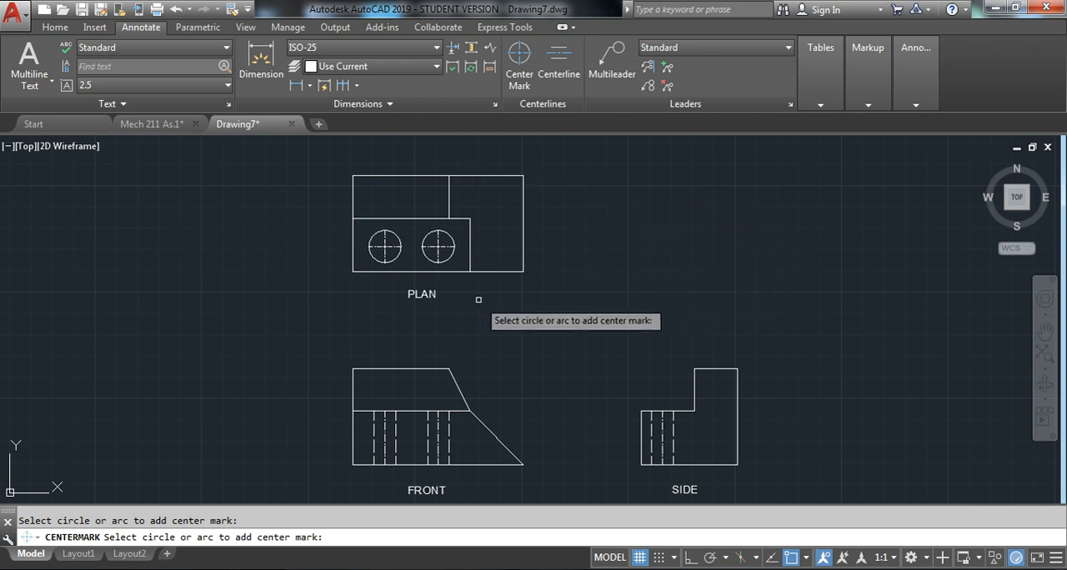
key("Escape")
scroll(359, 221, "up", 6)
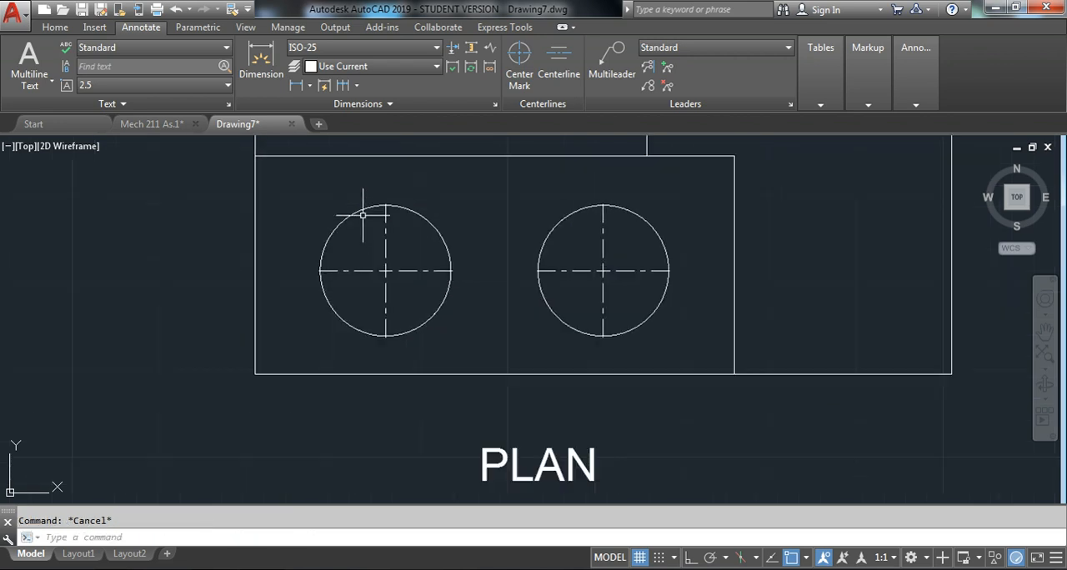
scroll(446, 256, "down", 6)
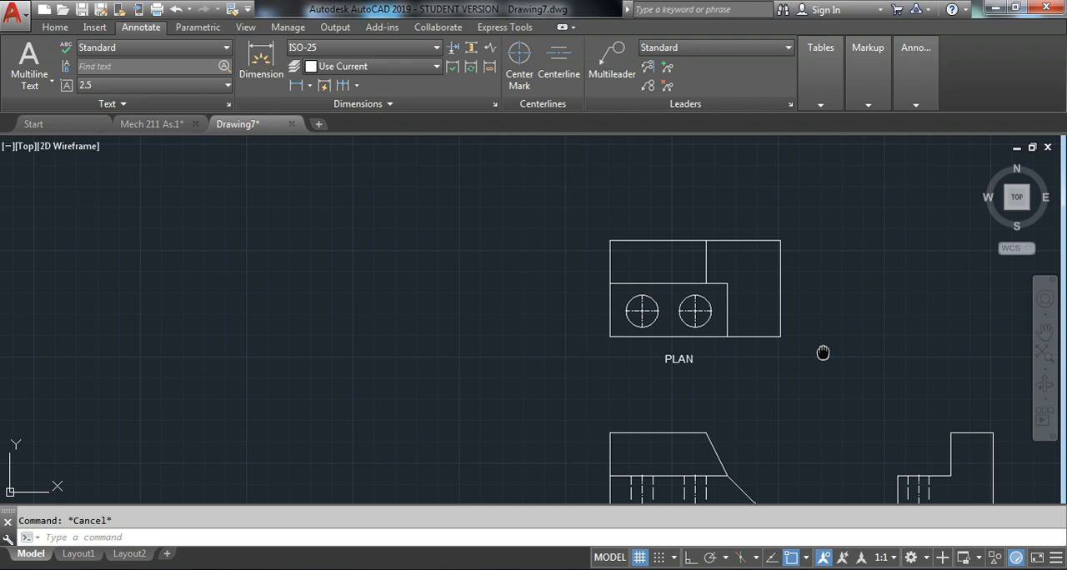
middle_click_drag(822, 351, 579, 256)
scroll(617, 238, "down", 2)
middle_click_drag(665, 237, 586, 305)
scroll(625, 276, "up", 2)
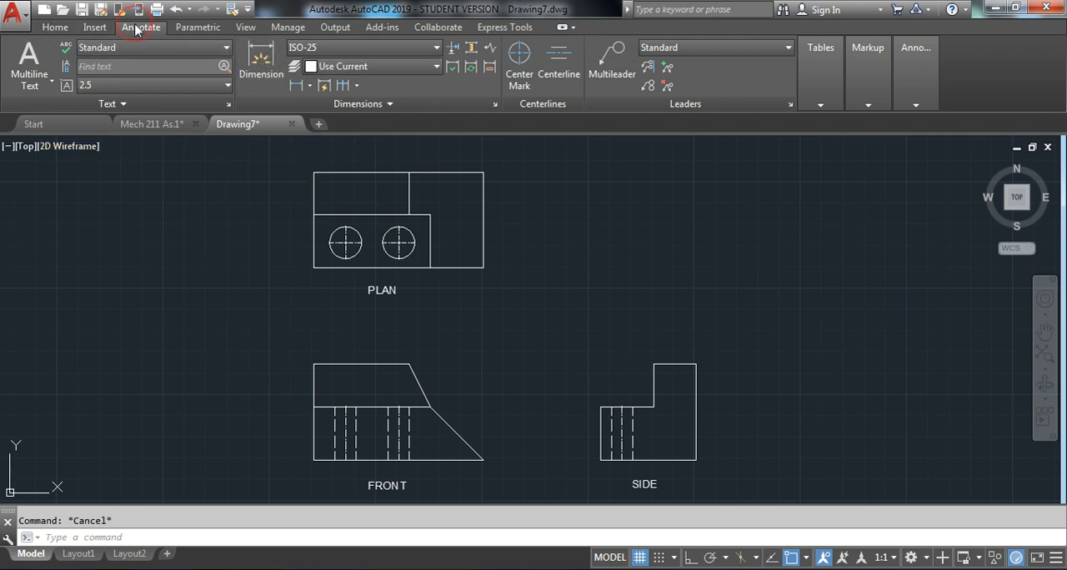
left_click(263, 75)
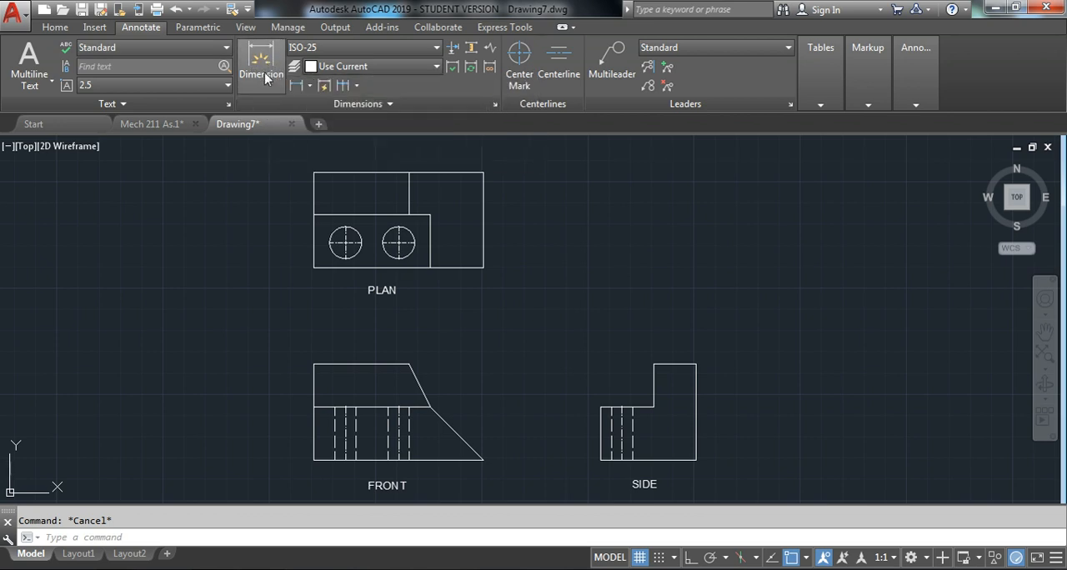
left_click(309, 85)
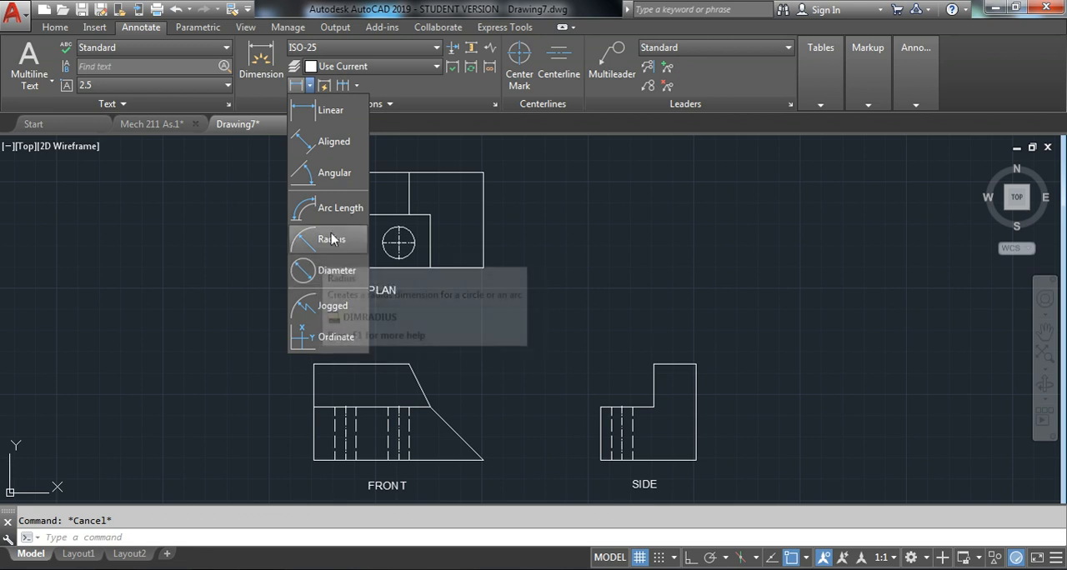
left_click(227, 229)
left_click(240, 195)
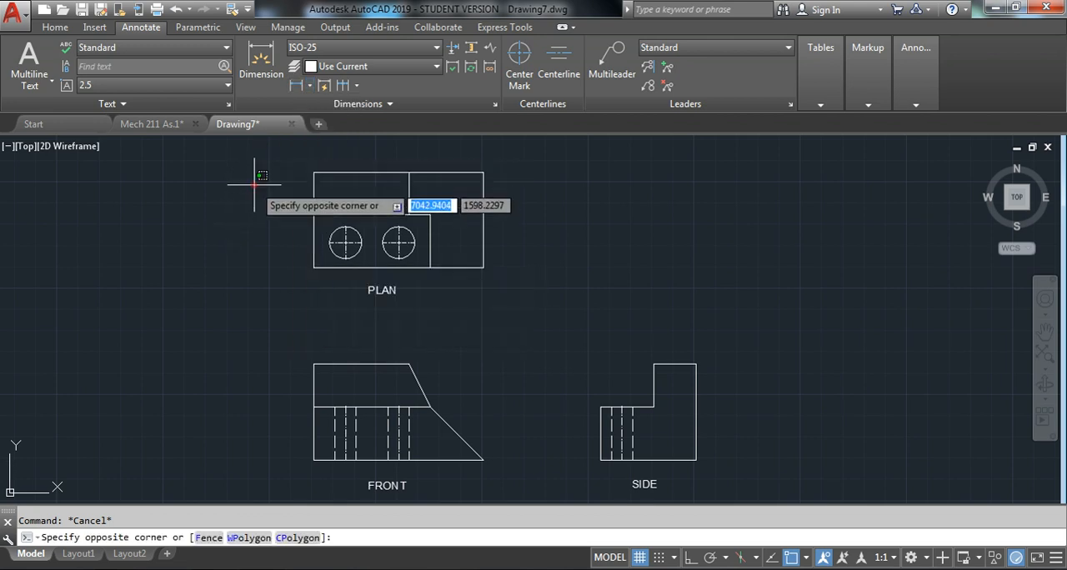
left_click(55, 28)
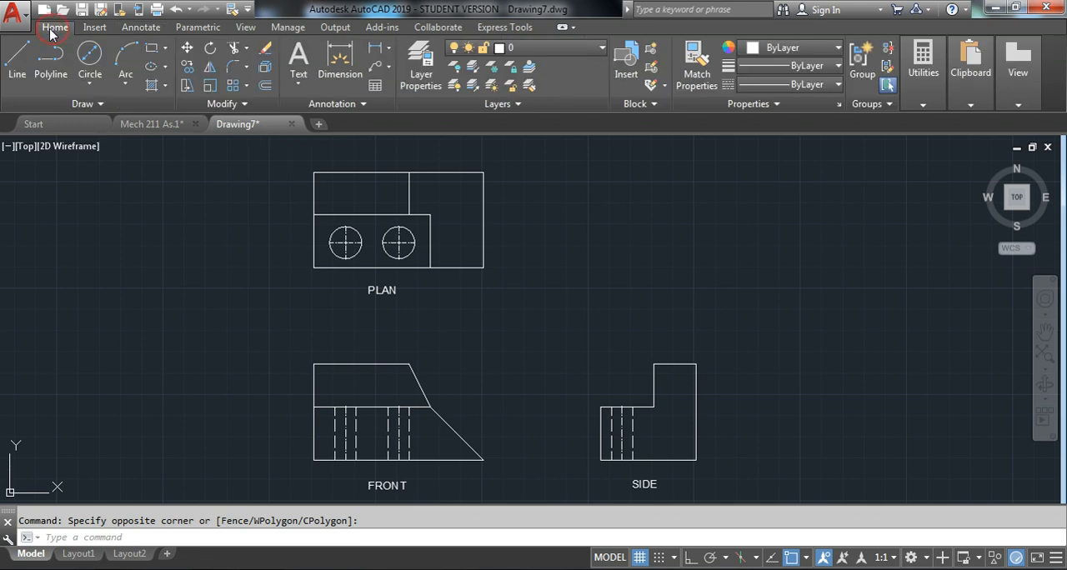
left_click(150, 29)
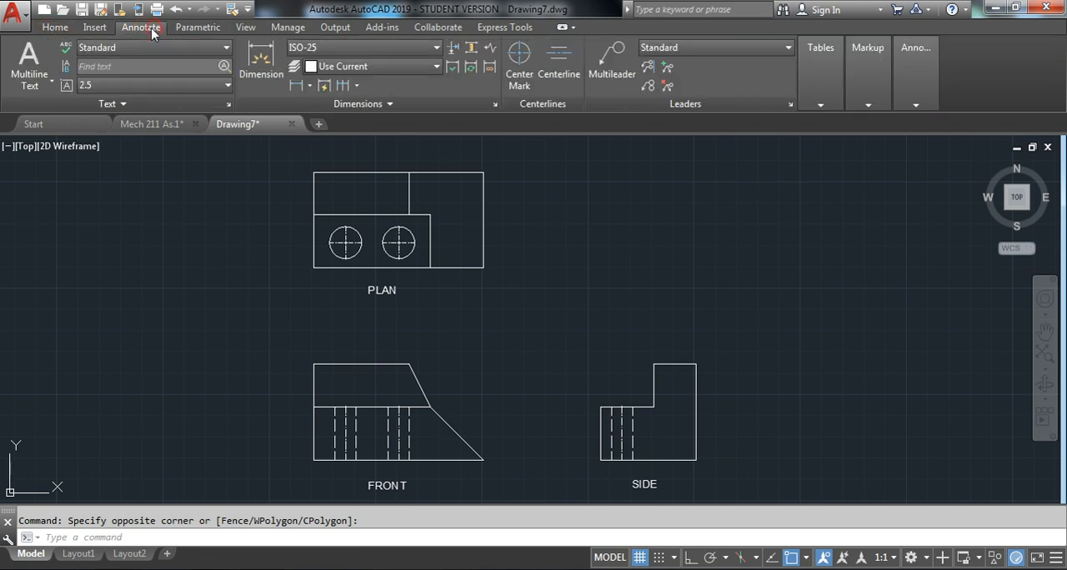
left_click(55, 29)
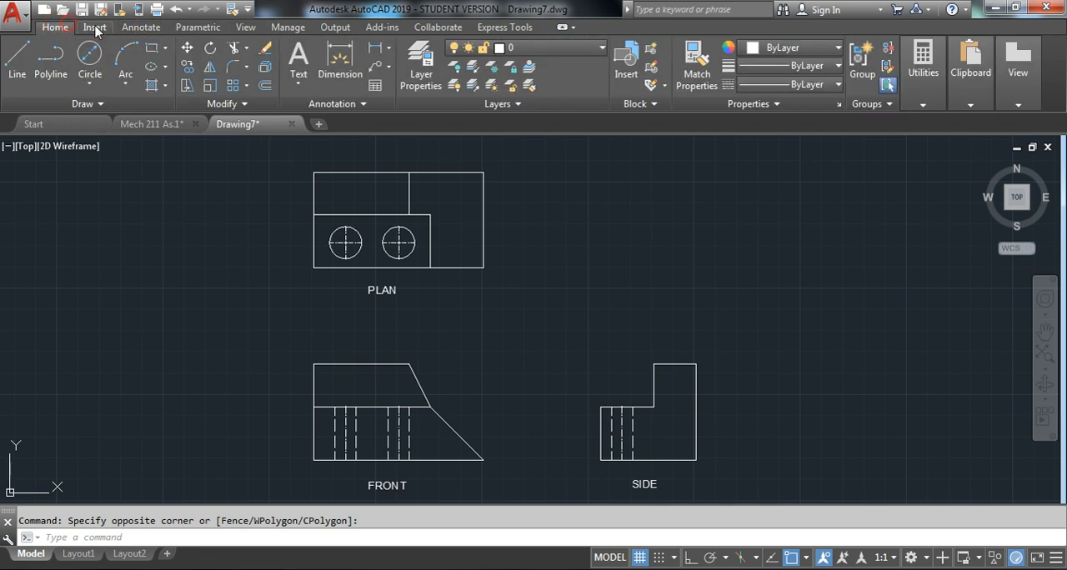
left_click(389, 53)
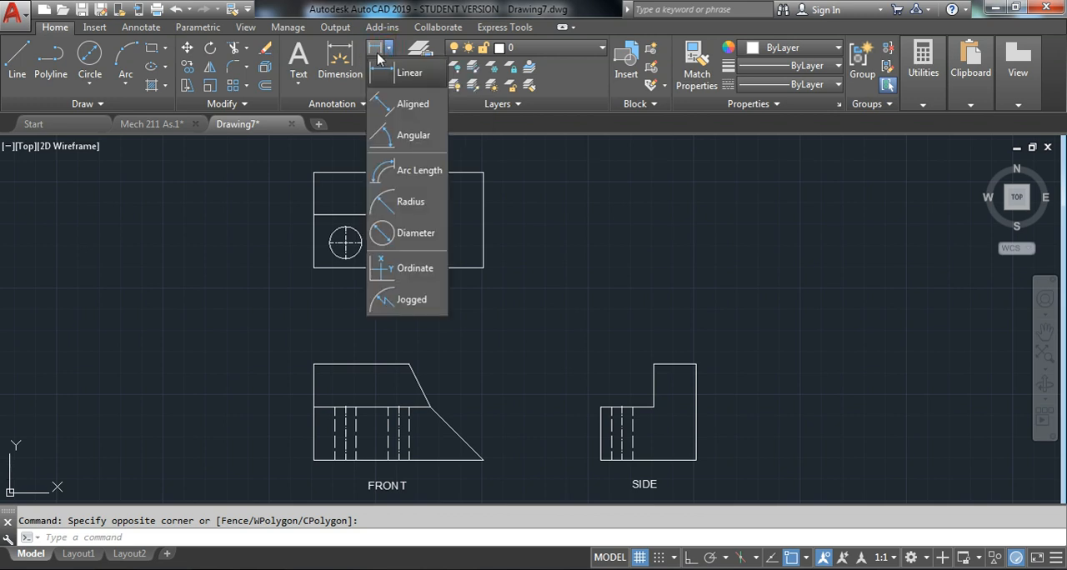
left_click(390, 52)
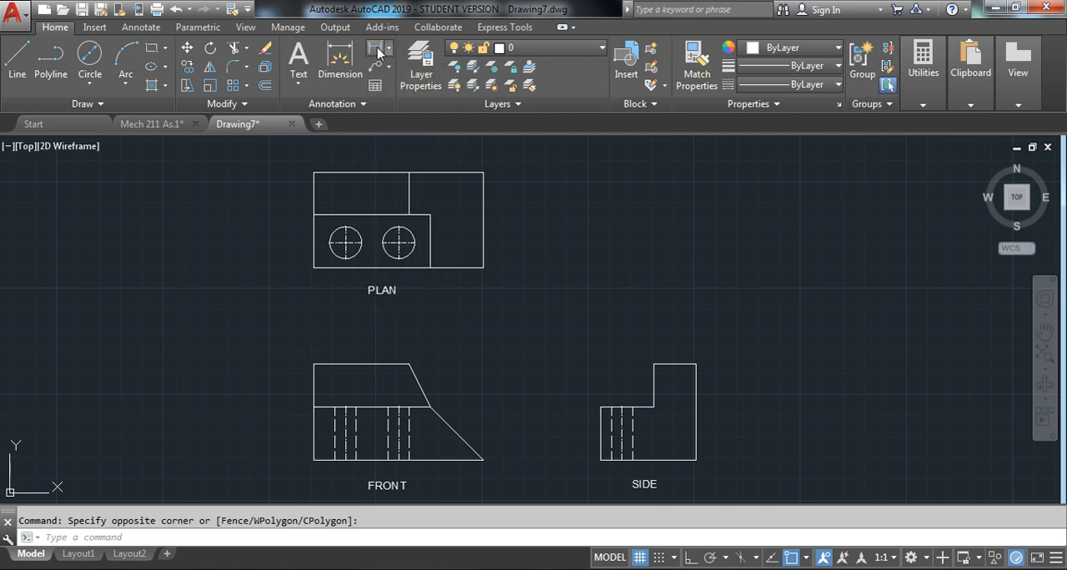
Add a vertical linear dimension to the plan view's full left edge, with the dimension line placed outside the outline
left_click(384, 50)
left_click(388, 52)
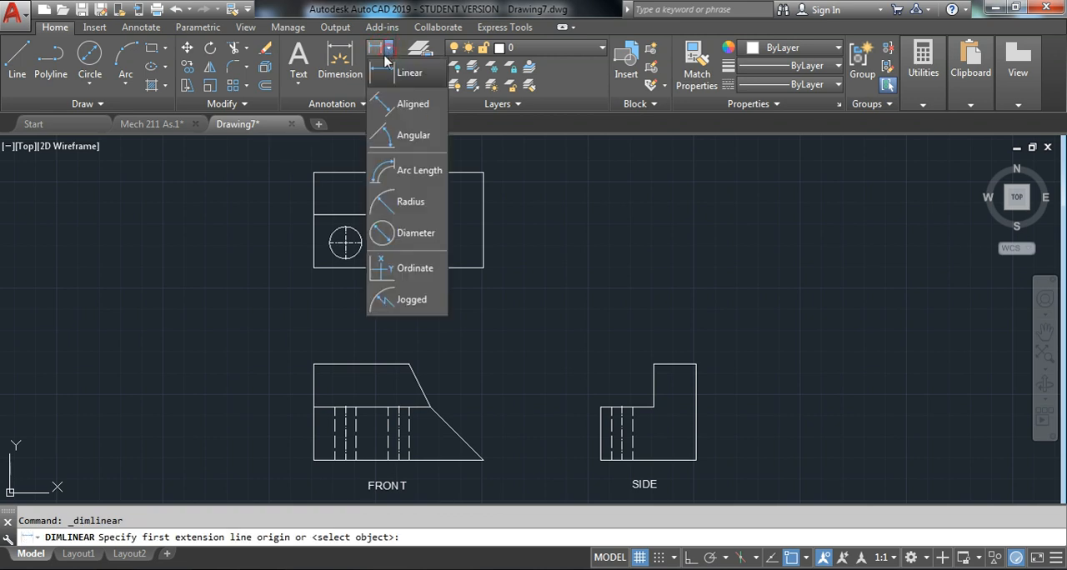
left_click(388, 50)
left_click(377, 50)
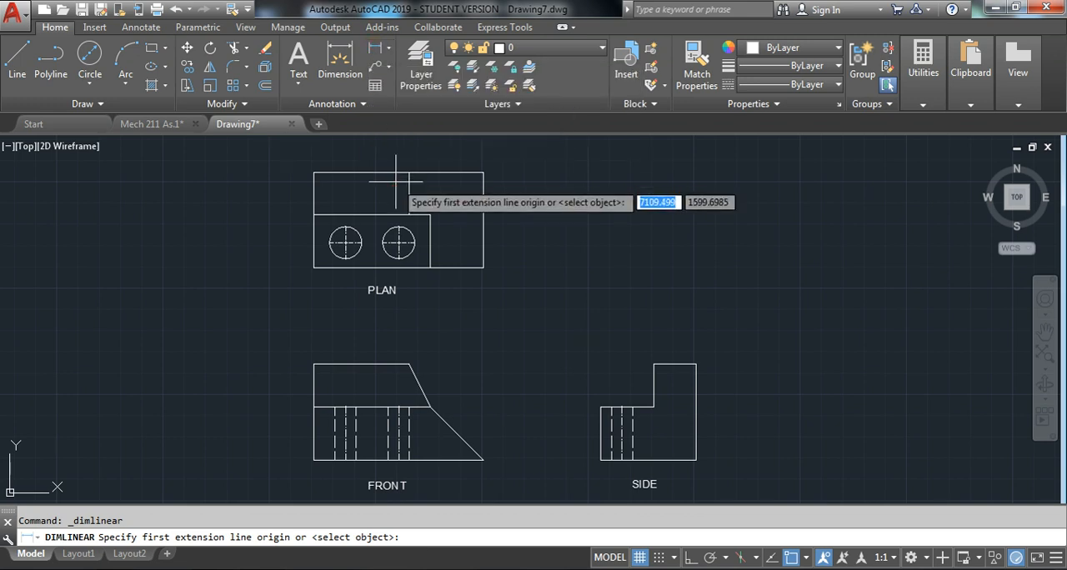
left_click(313, 173)
left_click(314, 266)
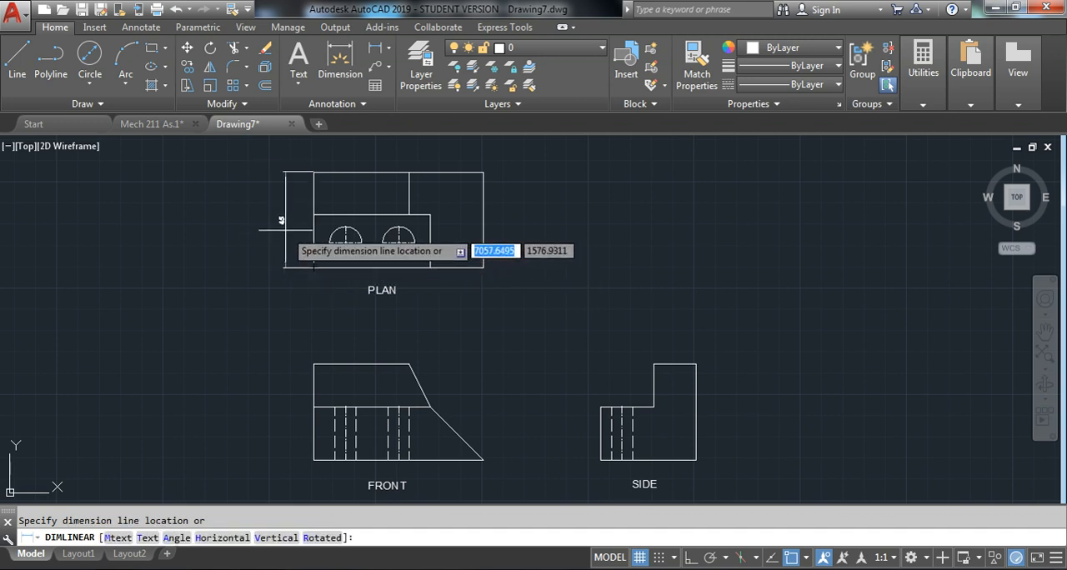
left_click(281, 230)
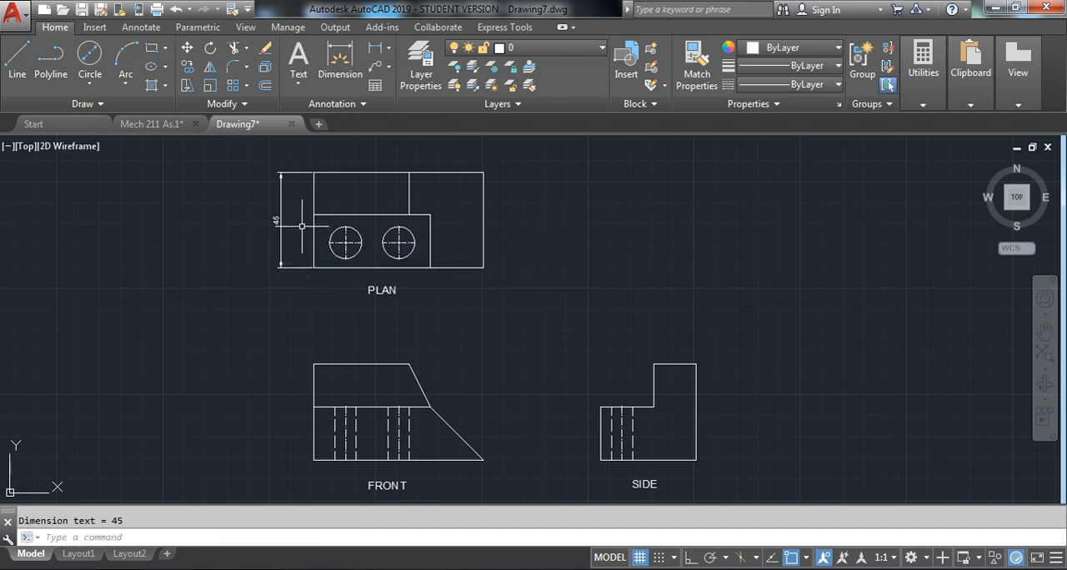
Add a horizontal linear dimension across the plan view's full upper edge, with the dimension line placed above the outline
scroll(274, 196, "up", 4)
middle_click_drag(324, 159, 317, 207)
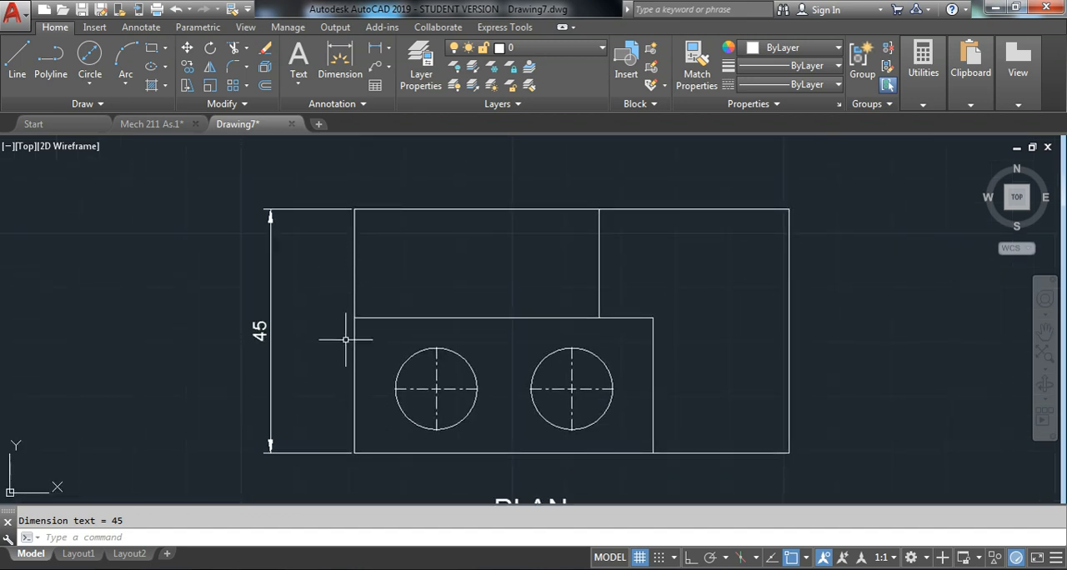
scroll(286, 291, "down", 3)
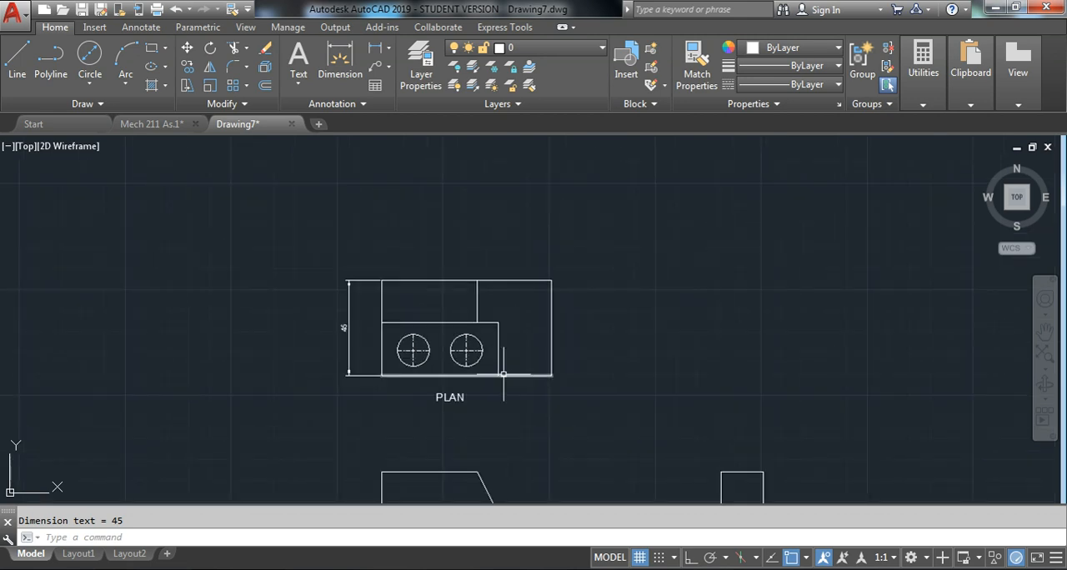
middle_click_drag(500, 363, 461, 244)
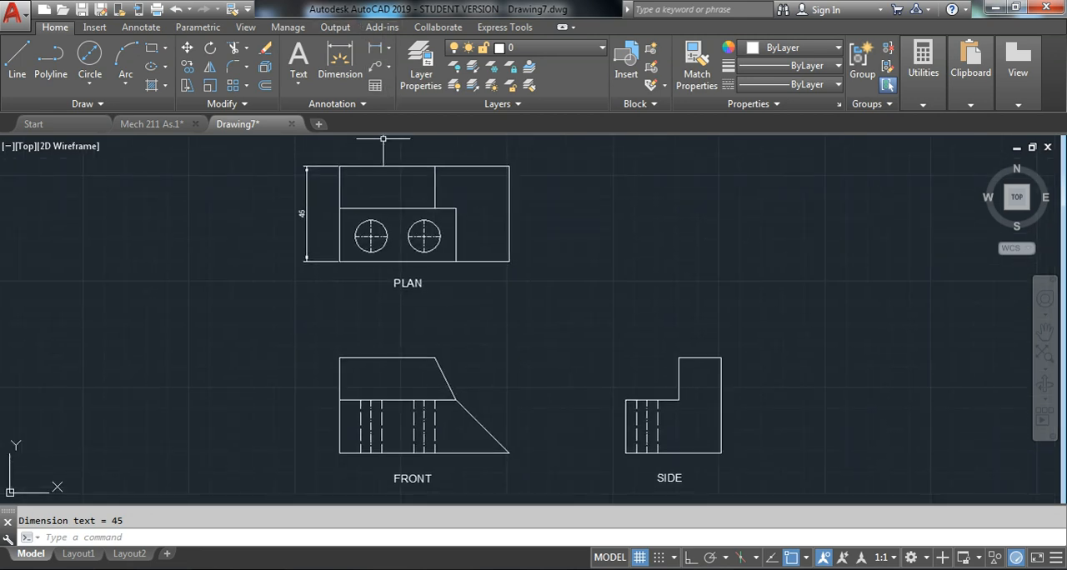
middle_click_drag(420, 165, 411, 202)
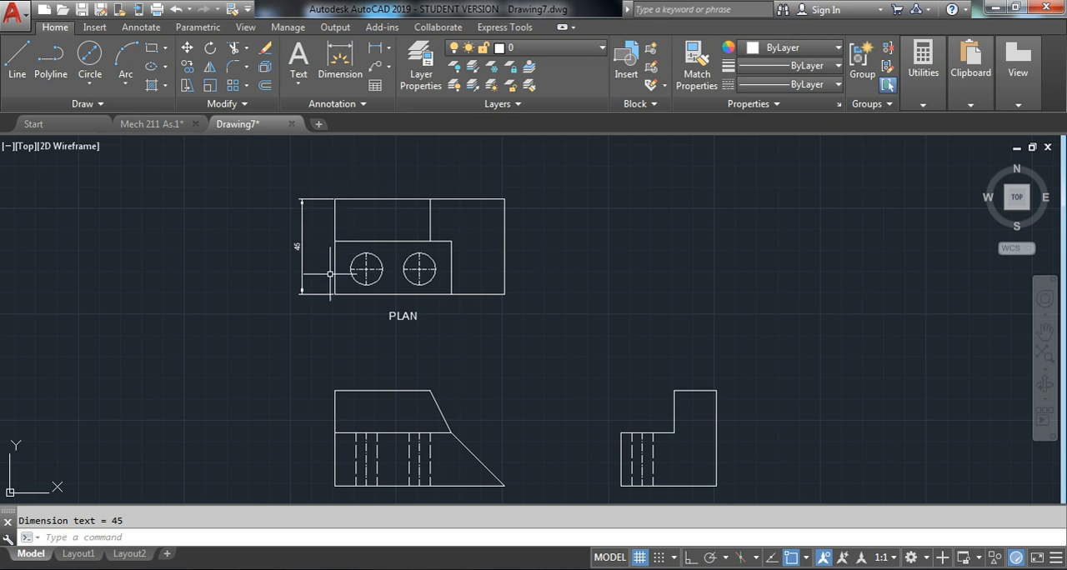
left_click(383, 48)
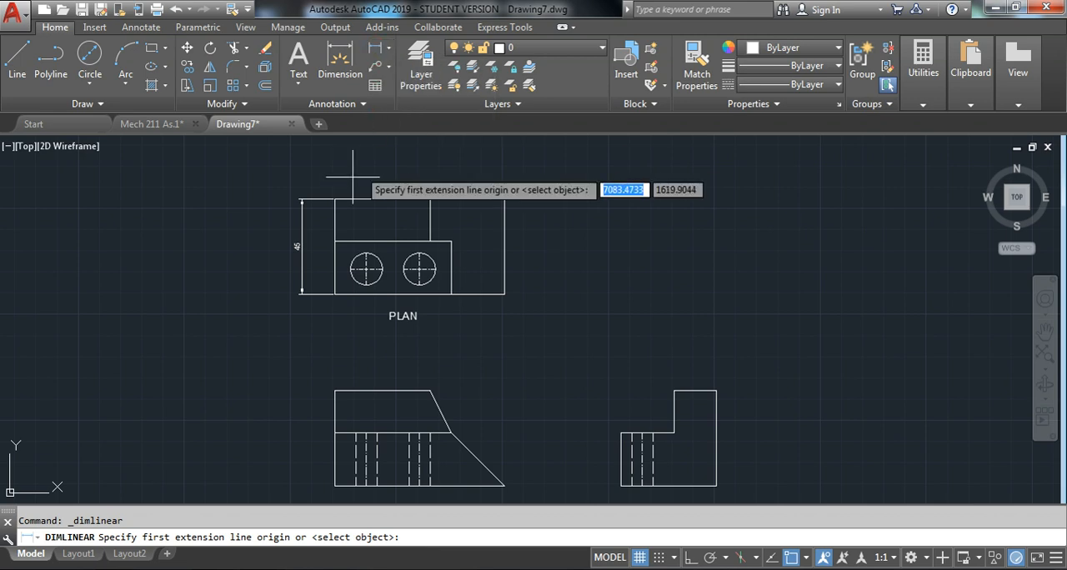
left_click(335, 198)
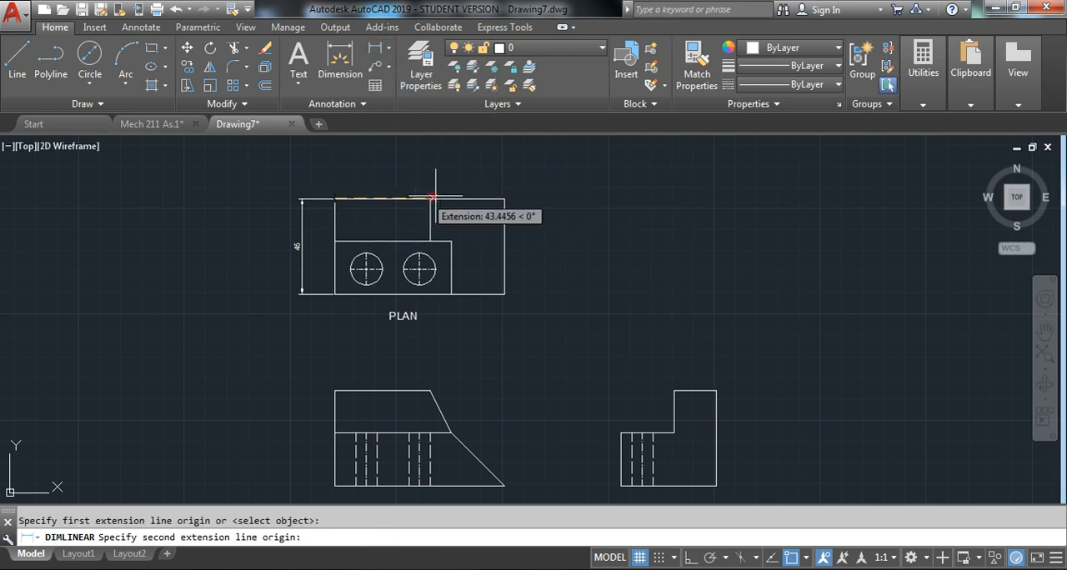
left_click(504, 199)
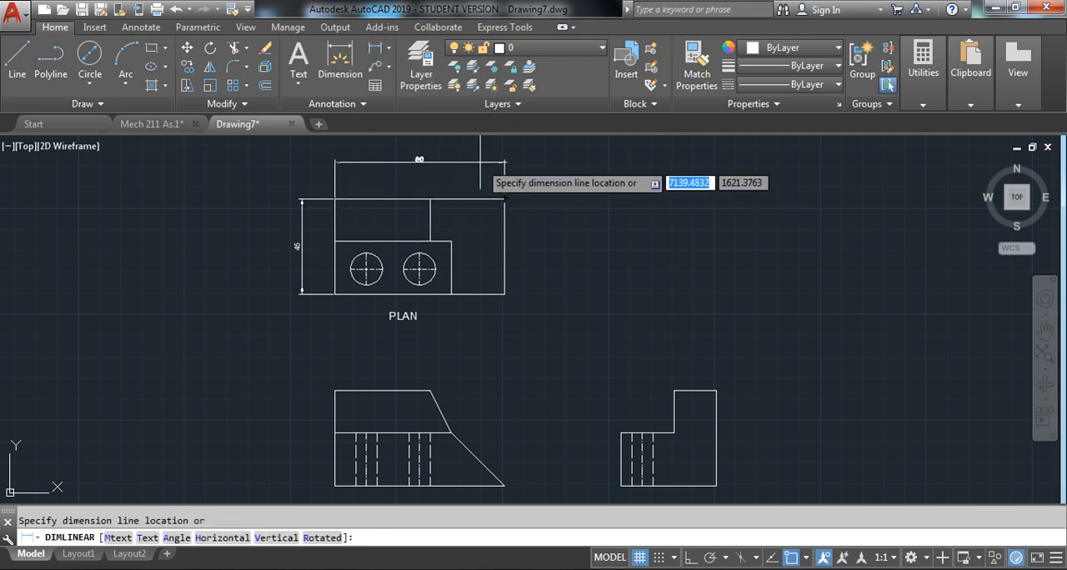
left_click(422, 171)
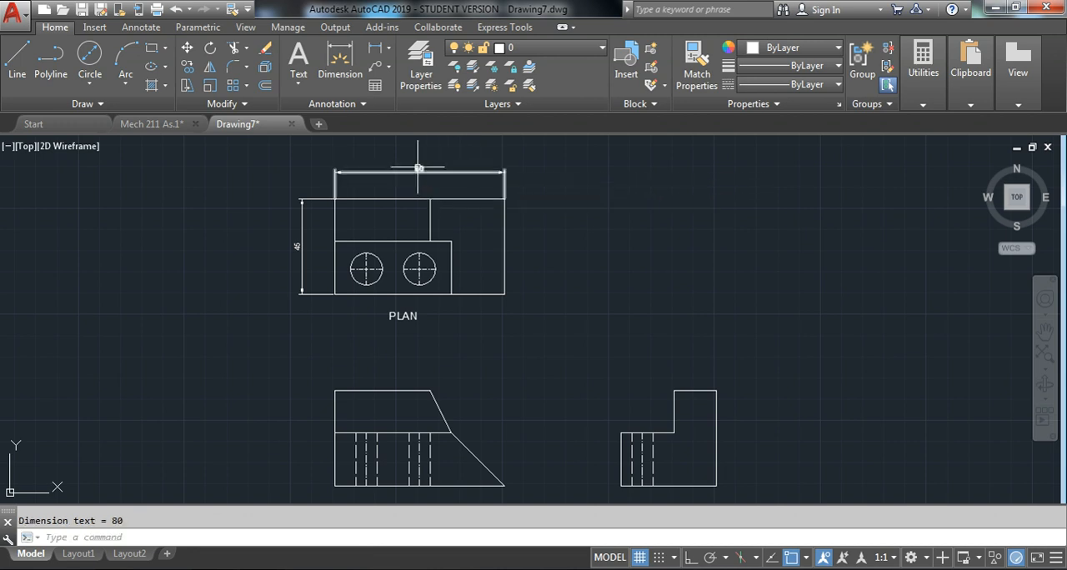
scroll(418, 168, "up", 2)
scroll(424, 167, "up", 2)
scroll(370, 158, "down", 2)
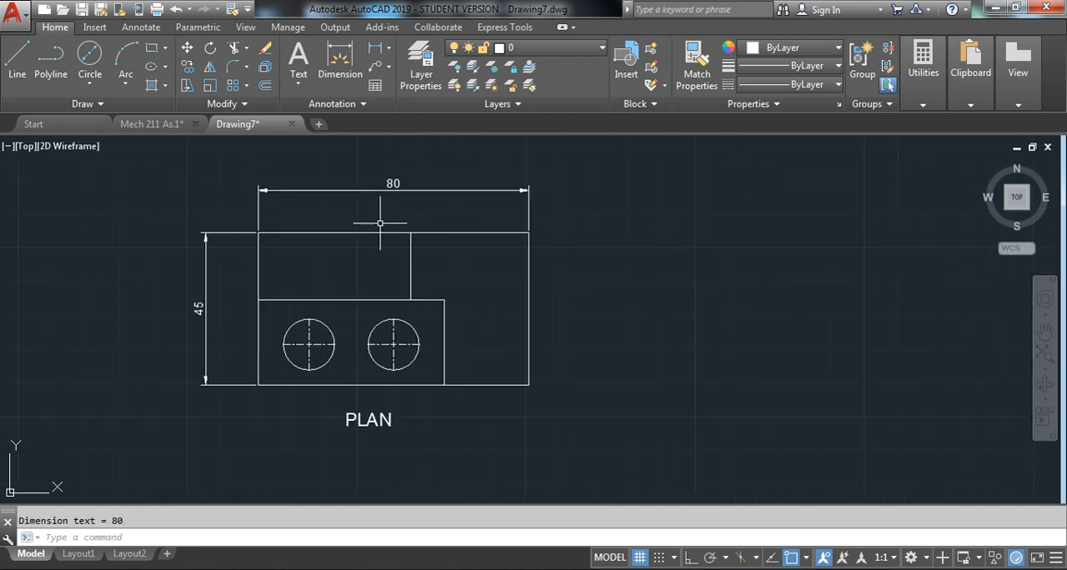
scroll(317, 359, "down", 3)
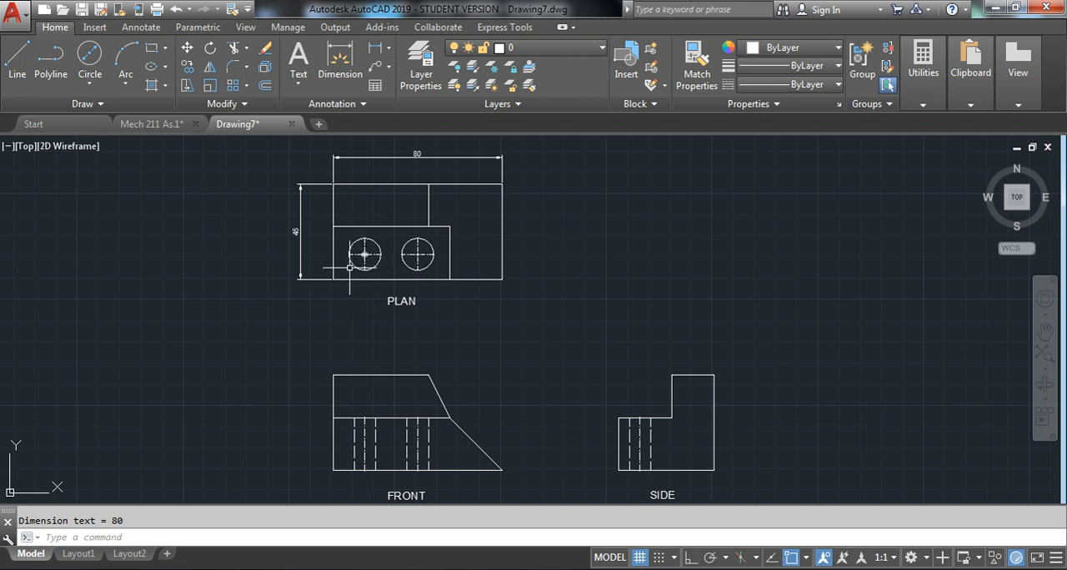
middle_click_drag(383, 234, 377, 256)
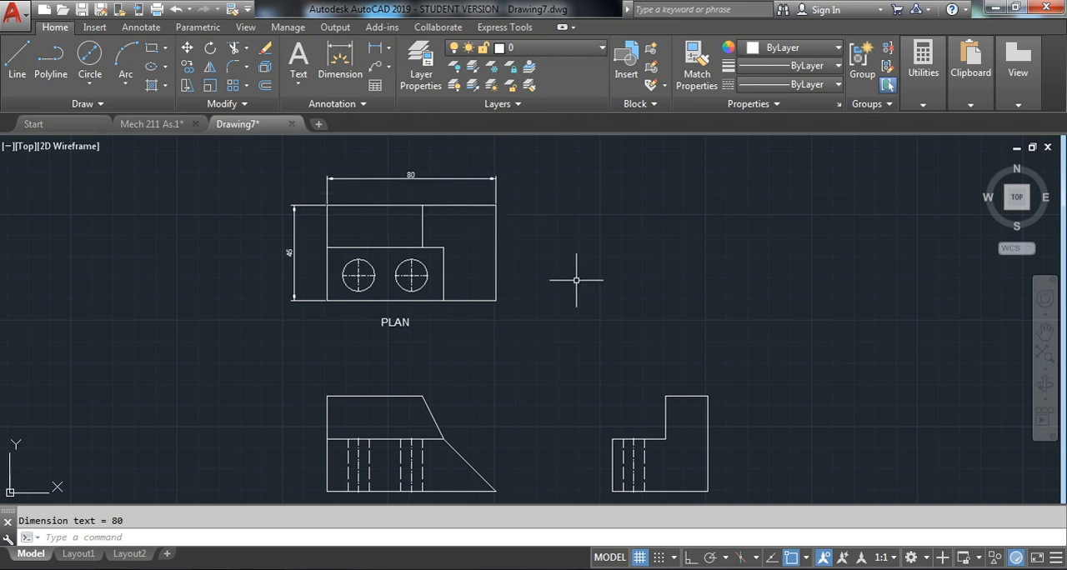
scroll(539, 295, "down", 3)
scroll(533, 305, "up", 2)
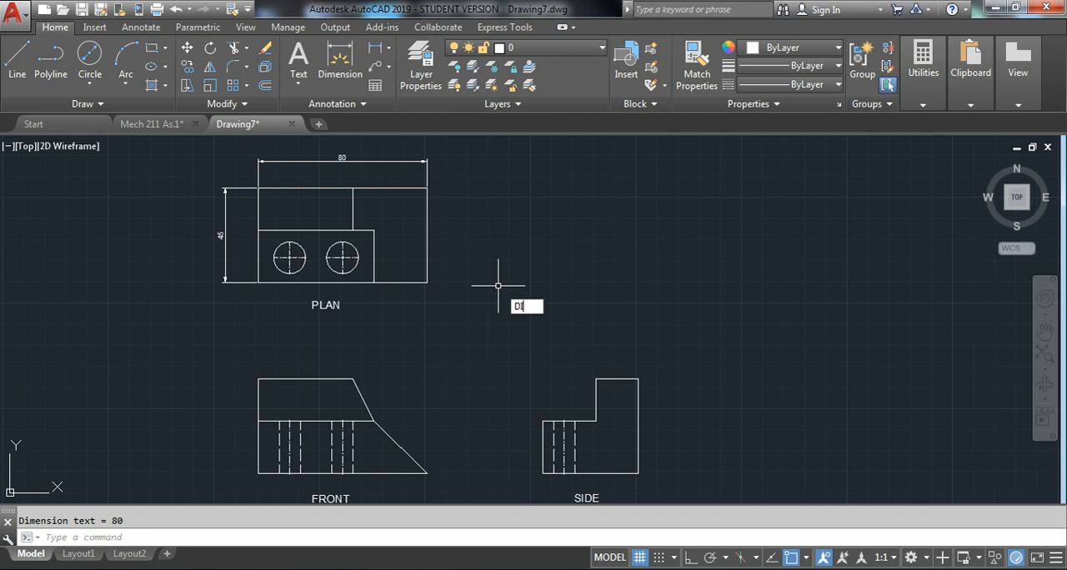
Open the ISO-25 dimension style for modification and set its text height to 3
type("MSTY")
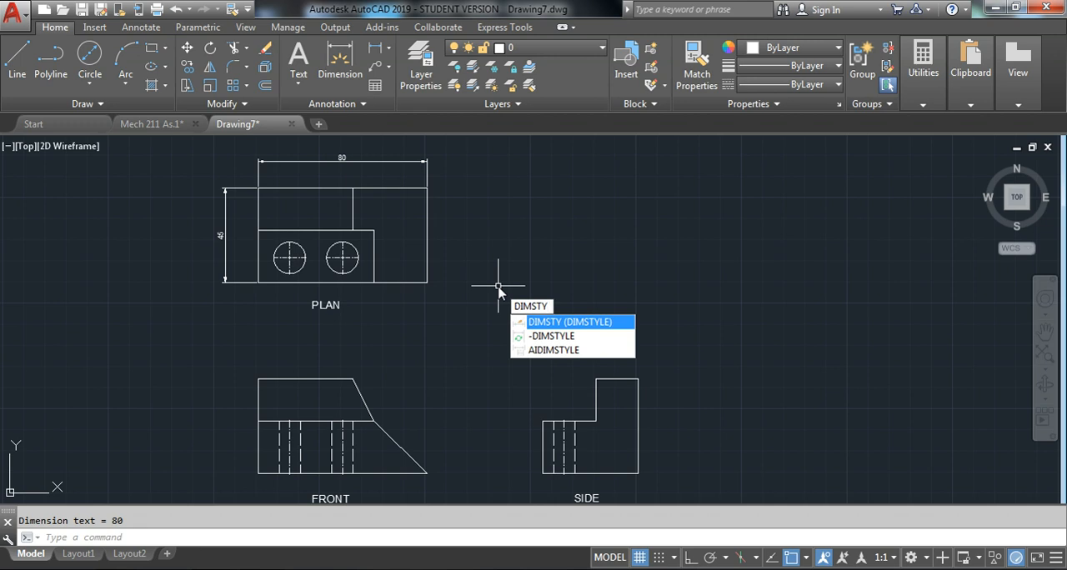
key("Return")
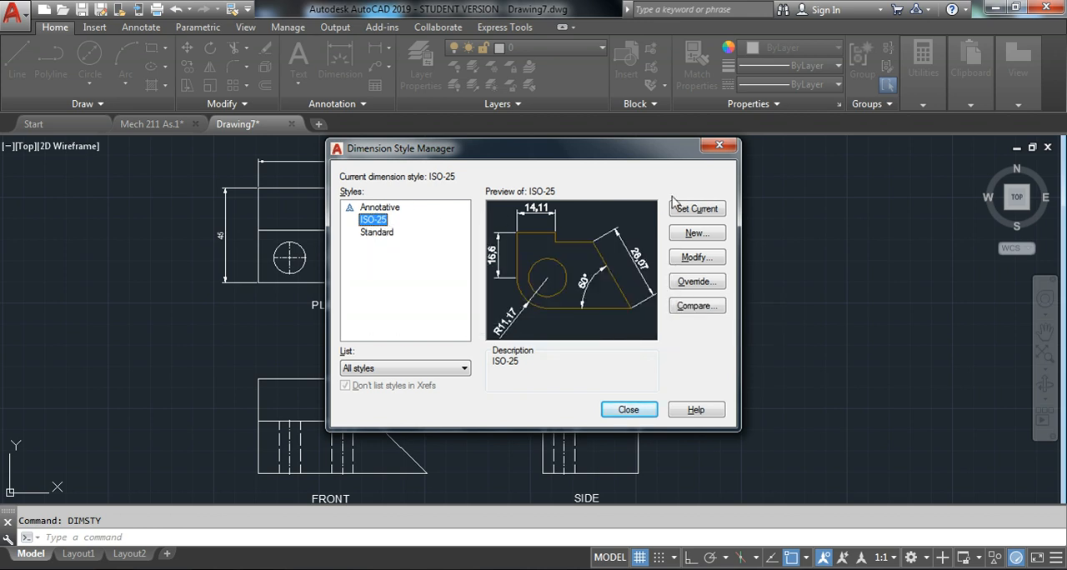
left_click(699, 258)
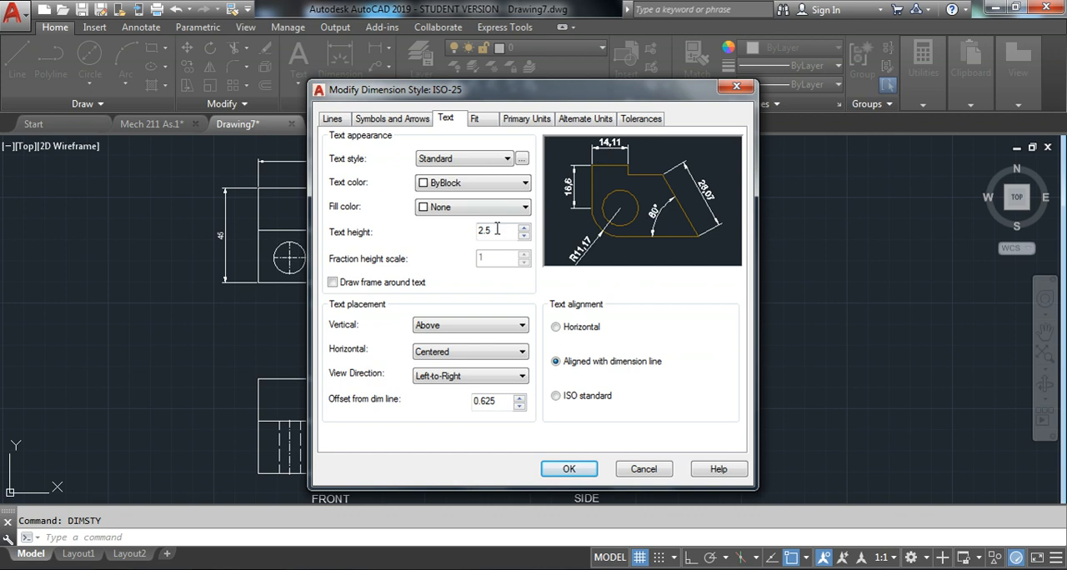
left_click_drag(497, 230, 454, 233)
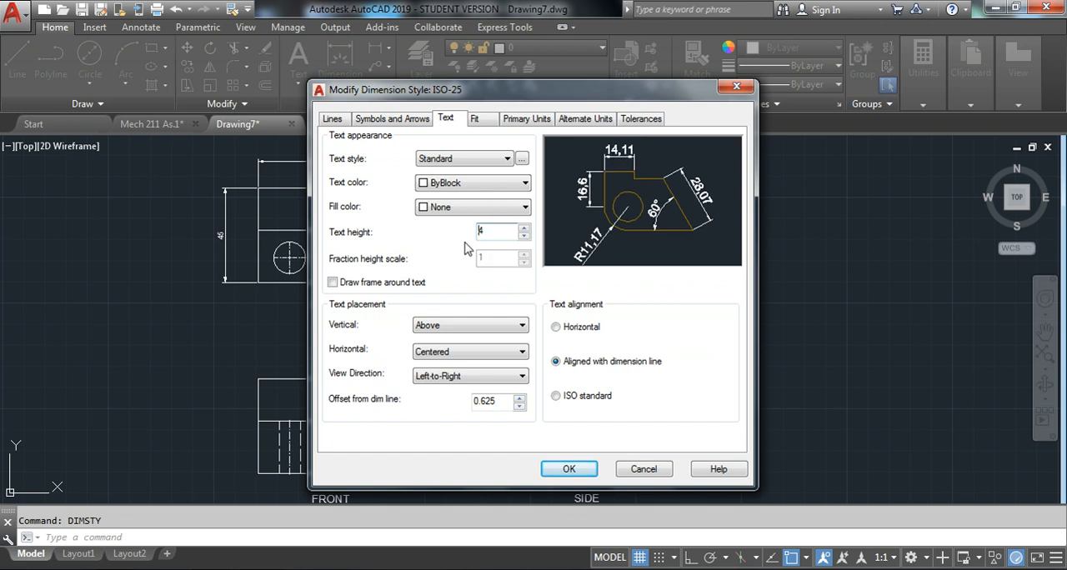
left_click_drag(514, 231, 352, 232)
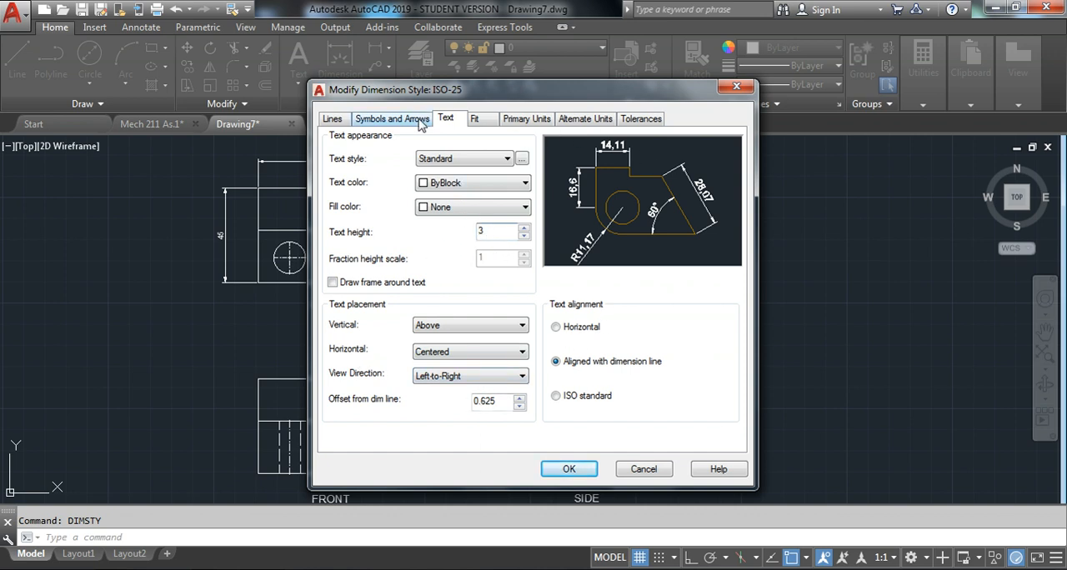
Set the ISO-25 dimension style's arrow size to 3, apply the style changes and close the style manager
left_click(388, 120)
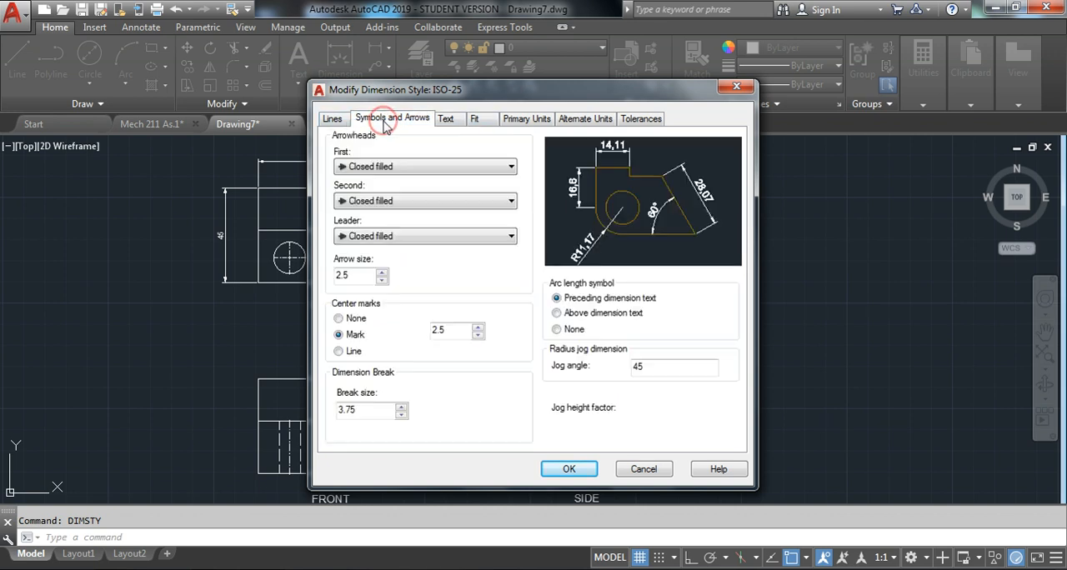
left_click_drag(352, 274, 325, 279)
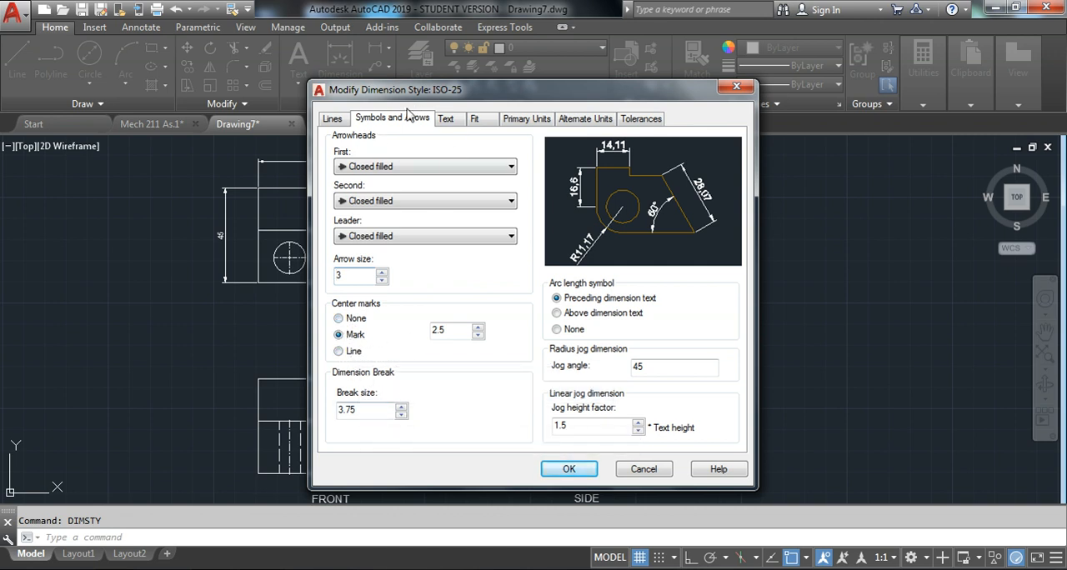
left_click(443, 121)
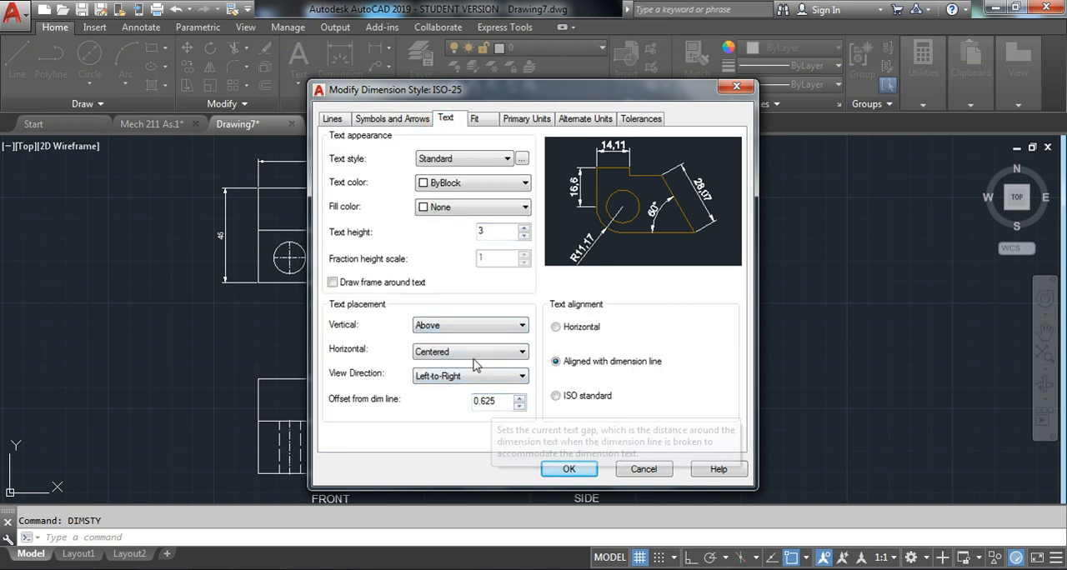
left_click(475, 119)
left_click(413, 119)
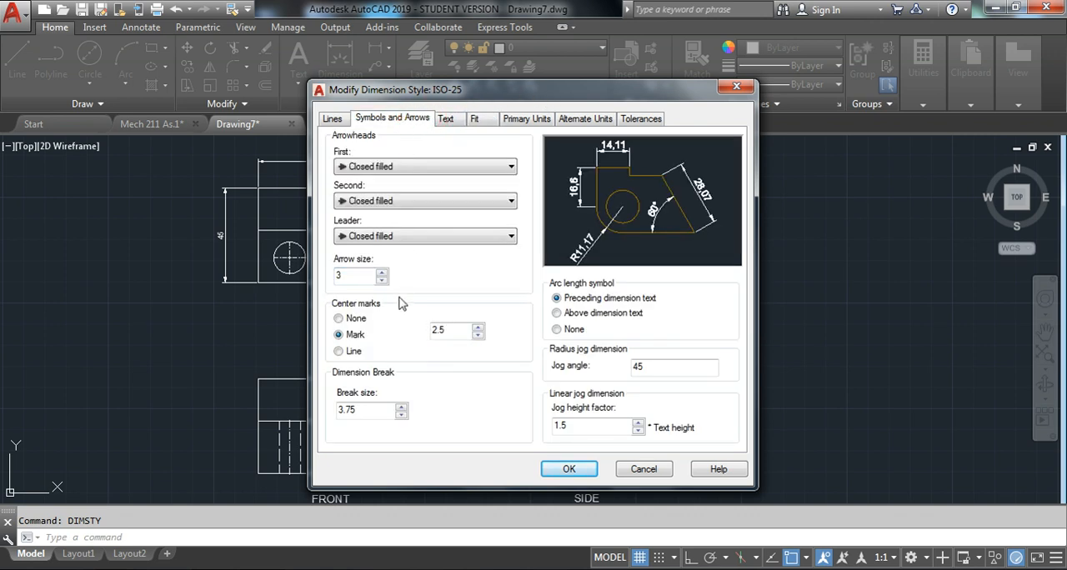
left_click(444, 120)
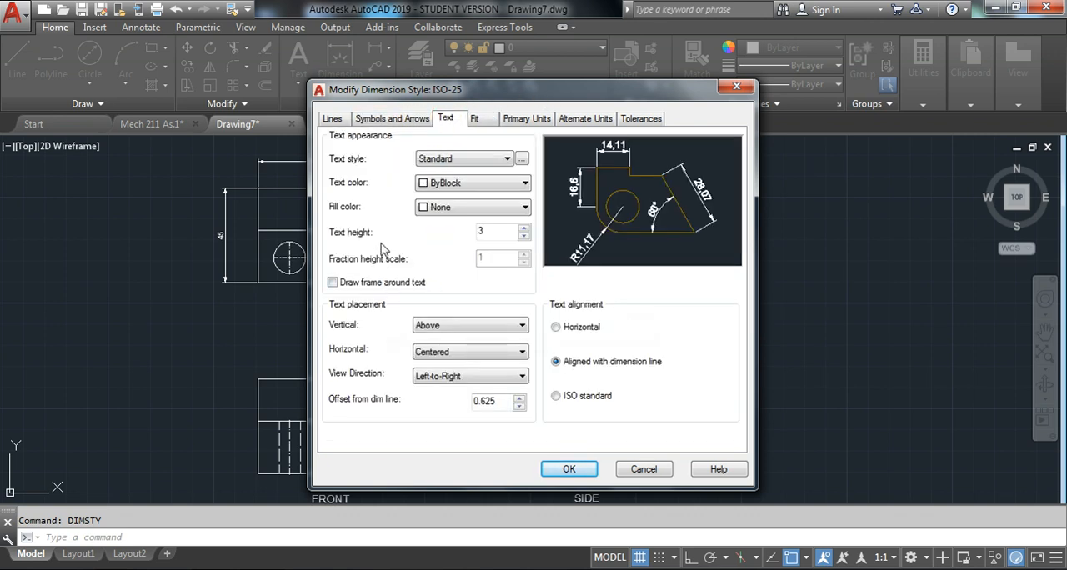
left_click(398, 119)
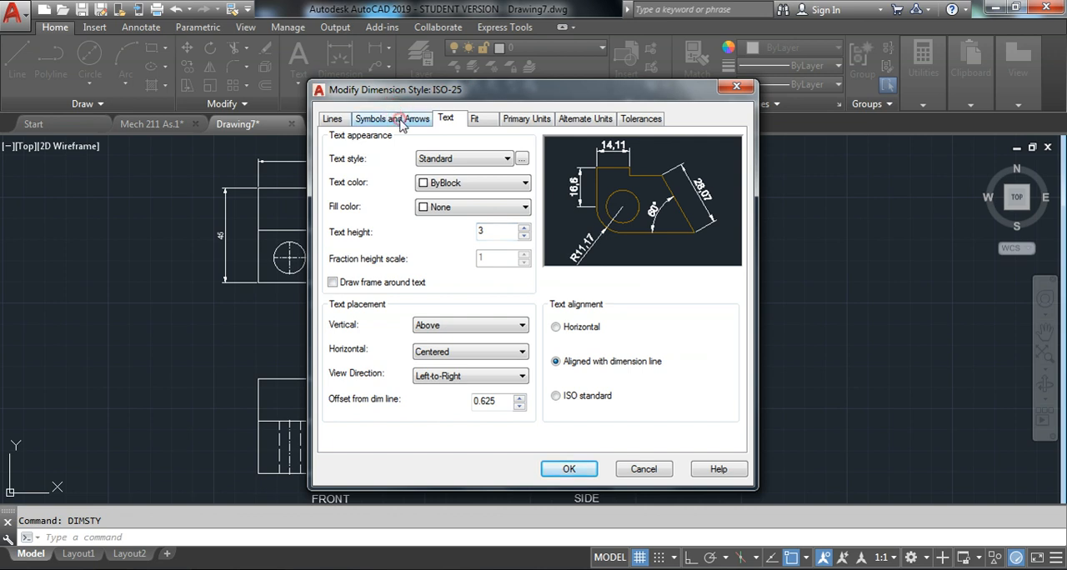
left_click(445, 121)
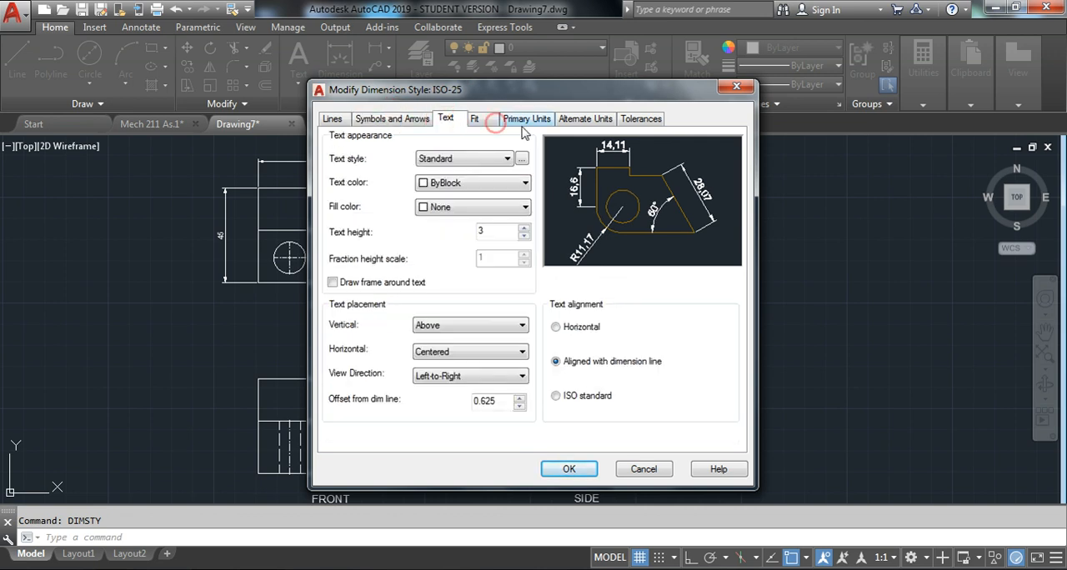
left_click(396, 118)
left_click(445, 118)
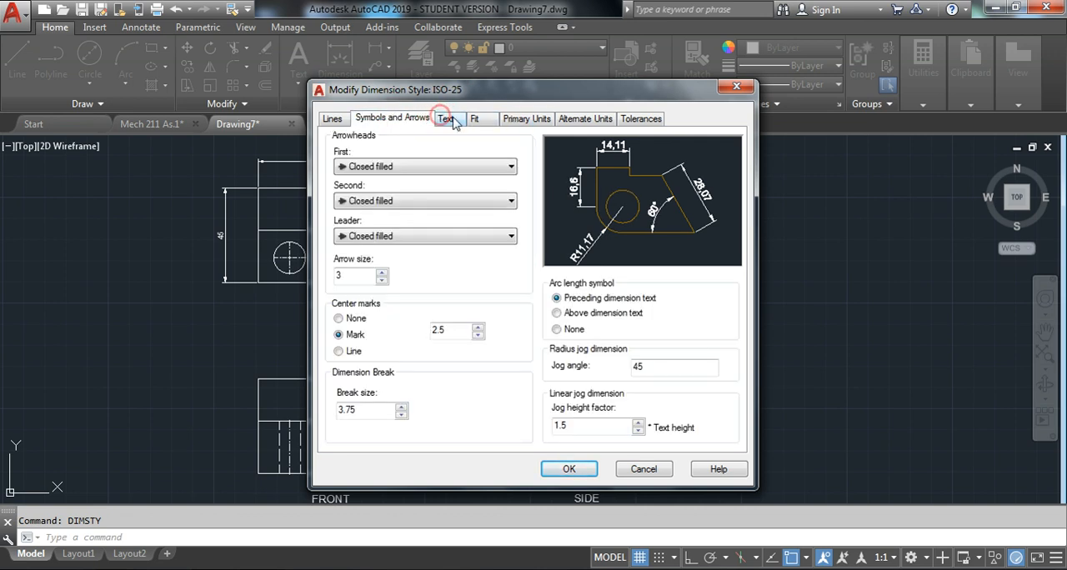
left_click(569, 470)
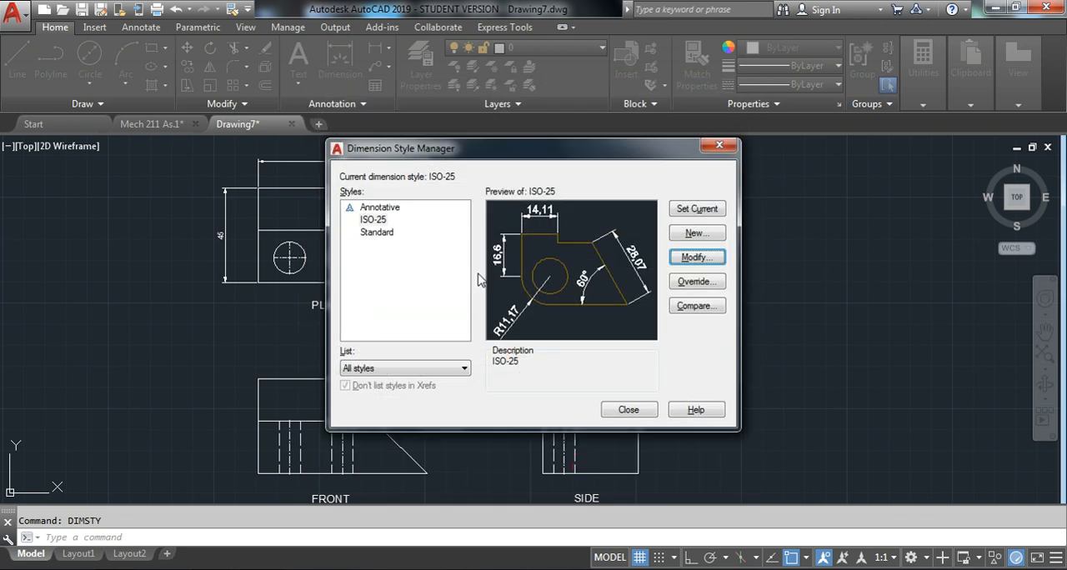
left_click(635, 417)
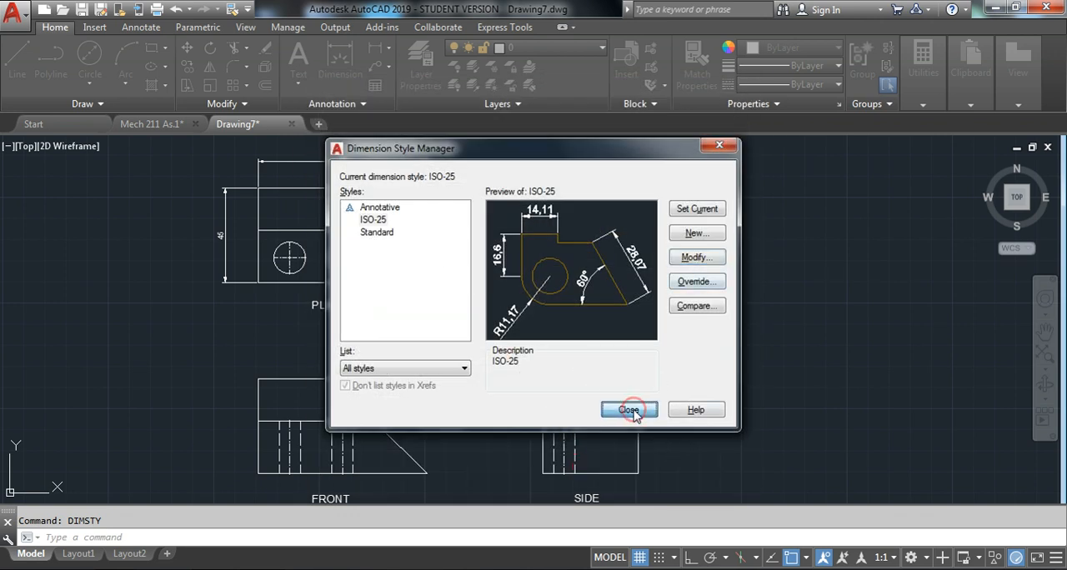
Open the ISO-25 dimension style for modification and set its text color to Red
scroll(250, 162, "up", 2)
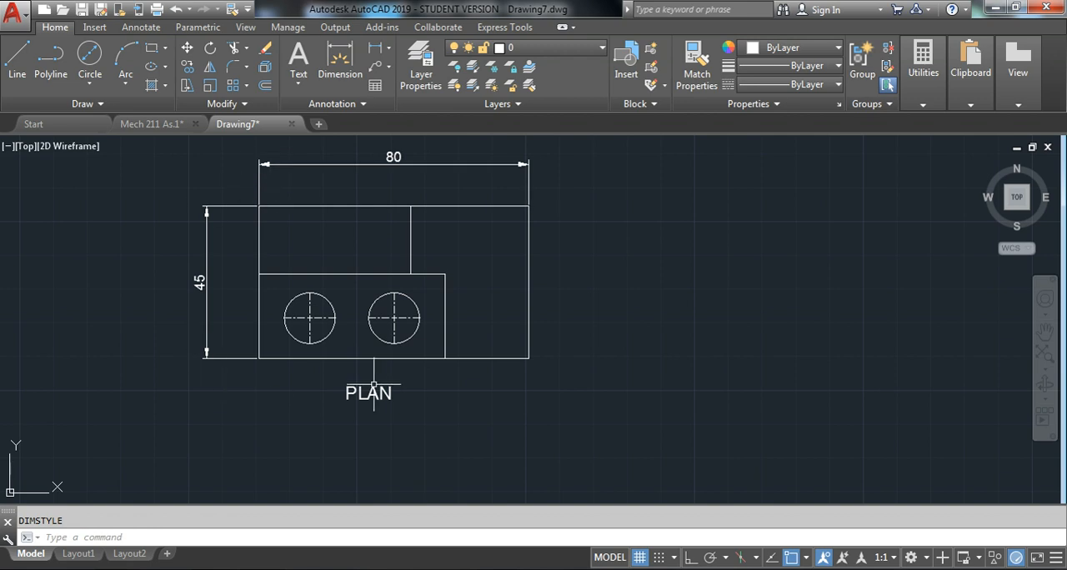
scroll(510, 439, "down", 4)
scroll(425, 191, "up", 2)
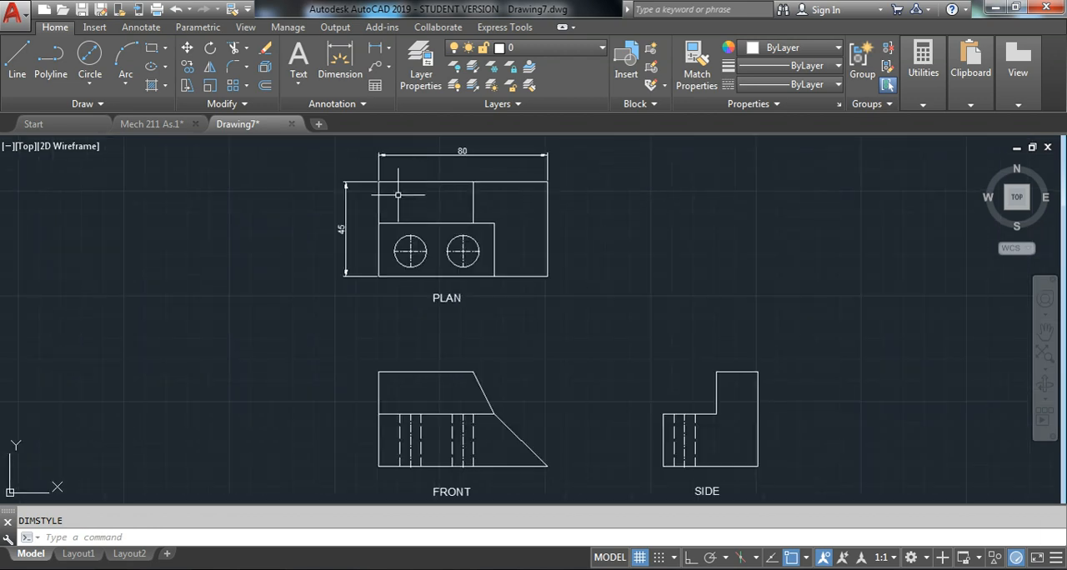
type("DIMST")
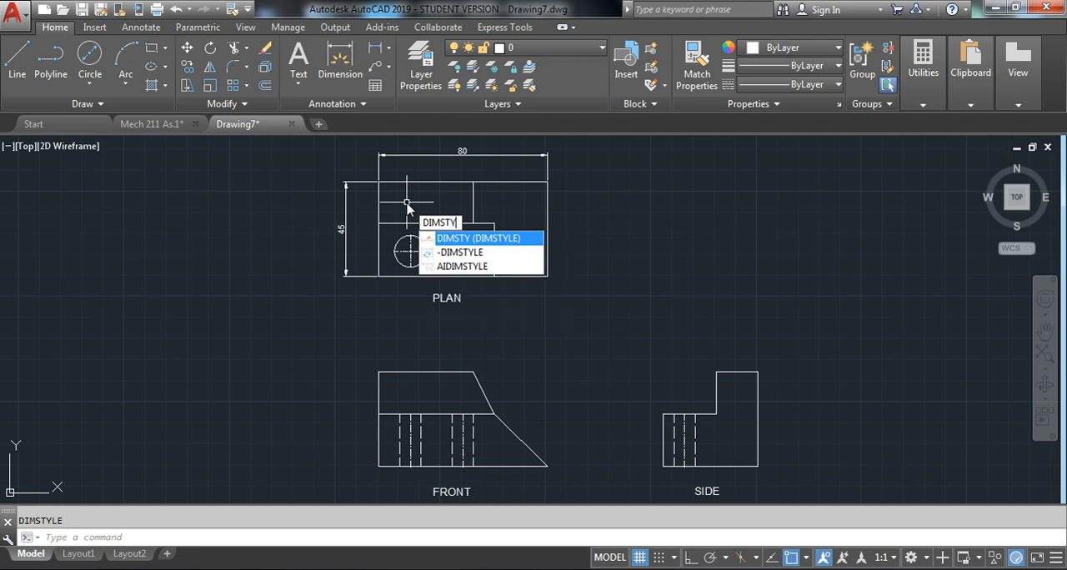
type("Y")
key("Return")
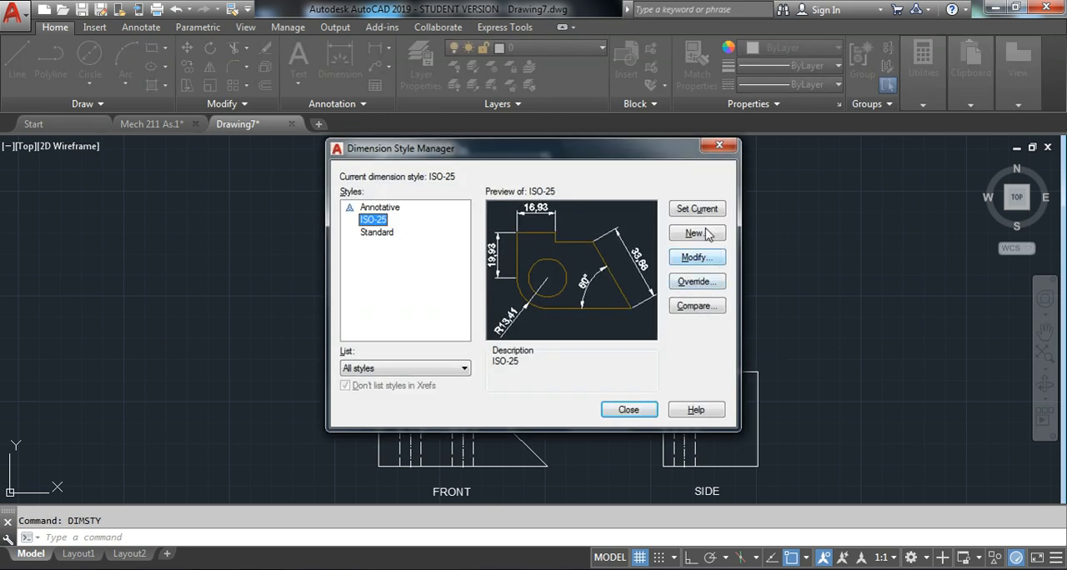
left_click(711, 261)
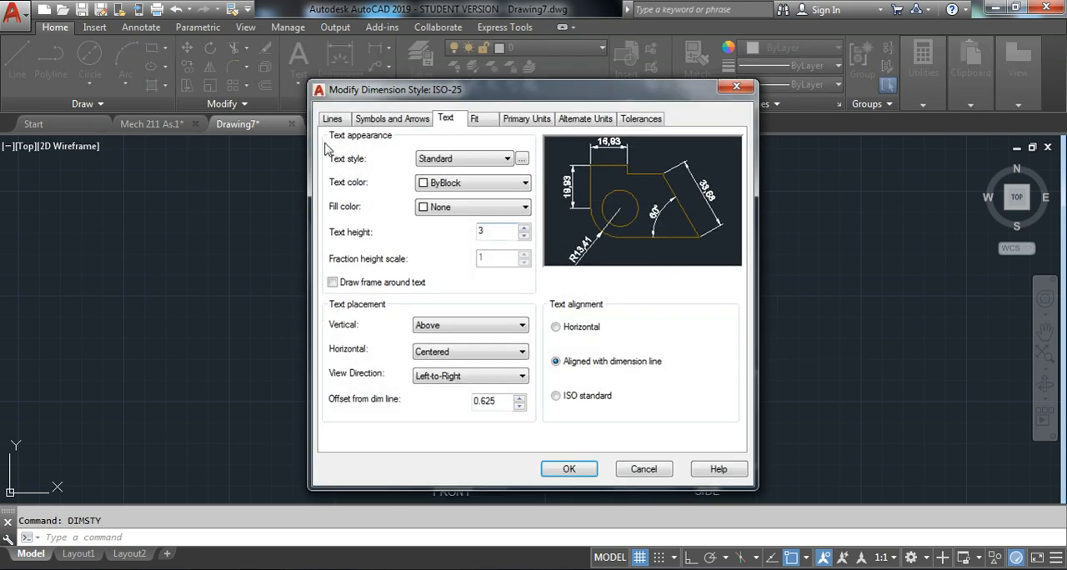
left_click(442, 184)
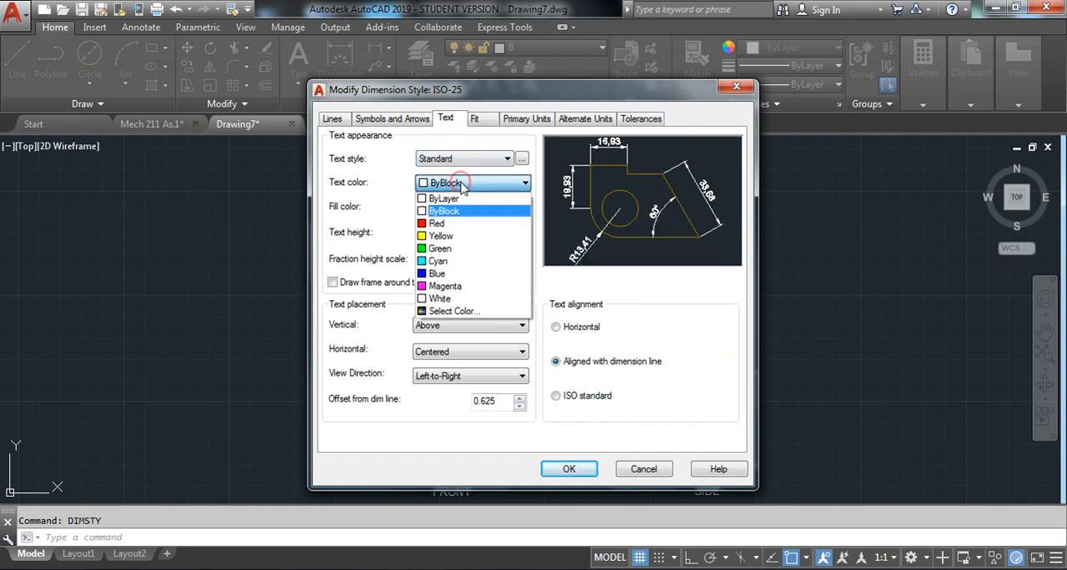
left_click(475, 224)
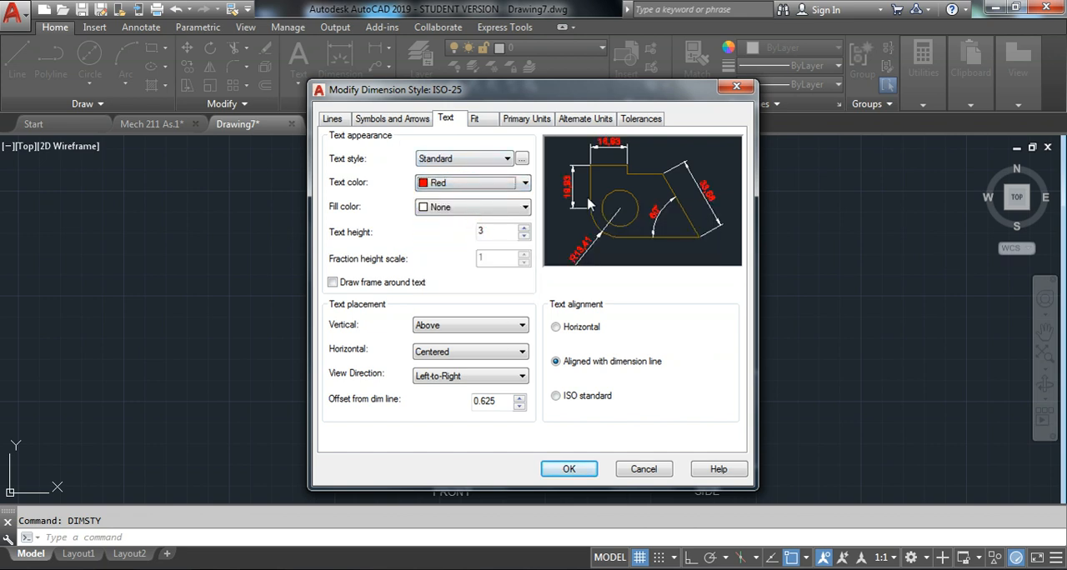
Try a Red fill color behind the ISO-25 dimension text, and set the fill back to None
left_click(476, 208)
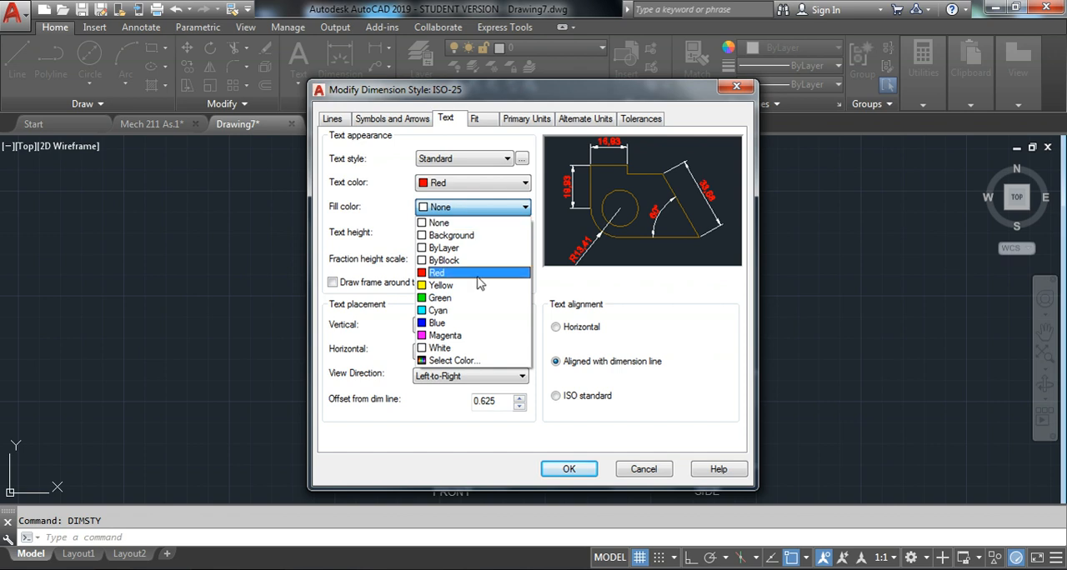
left_click(479, 280)
left_click(471, 208)
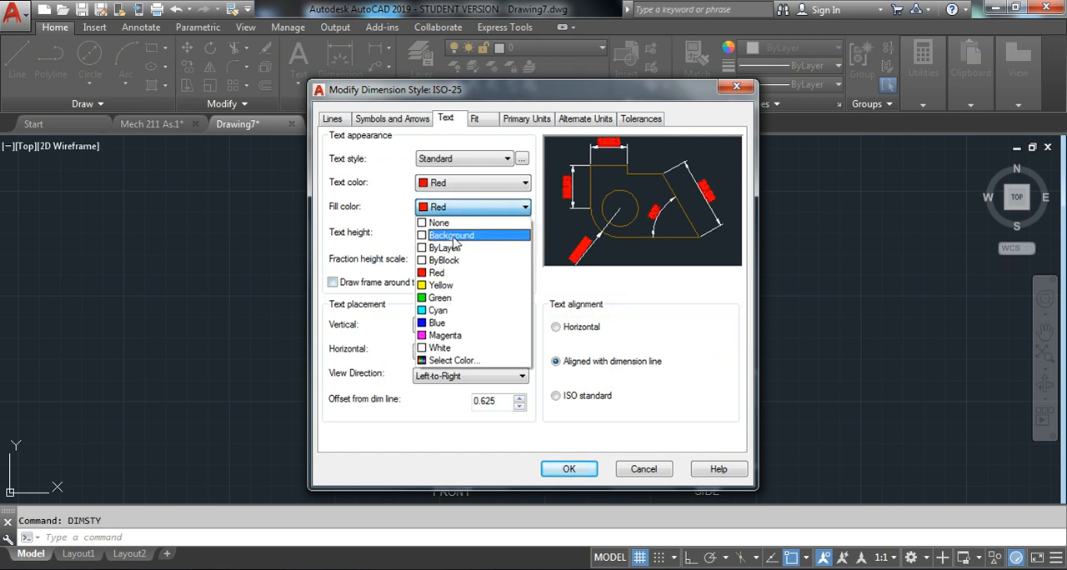
left_click(453, 225)
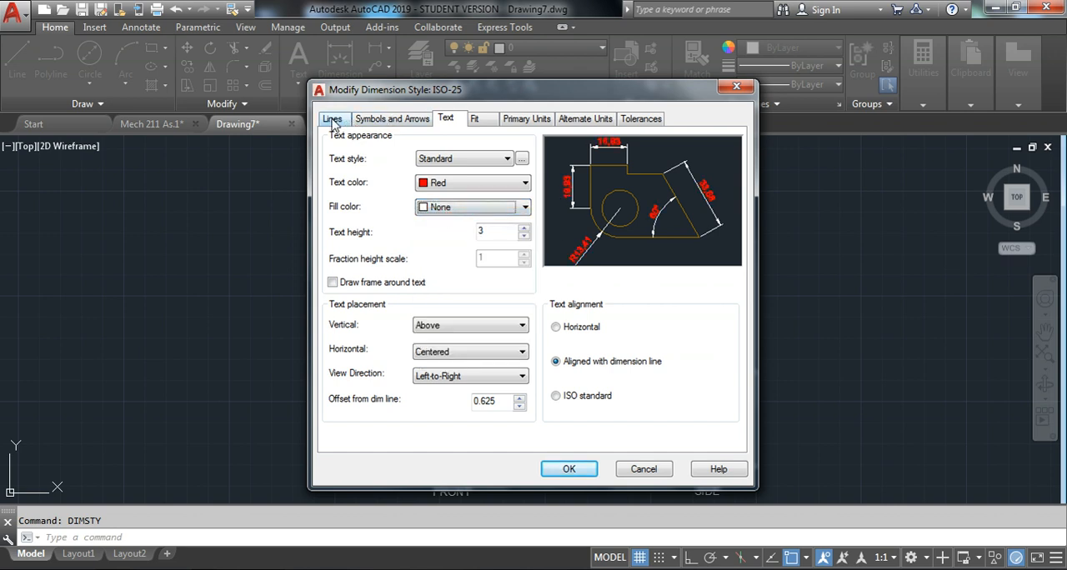
Set the ISO-25 dimension line and extension line colors to Red, apply the changes and close the style manager
left_click(334, 121)
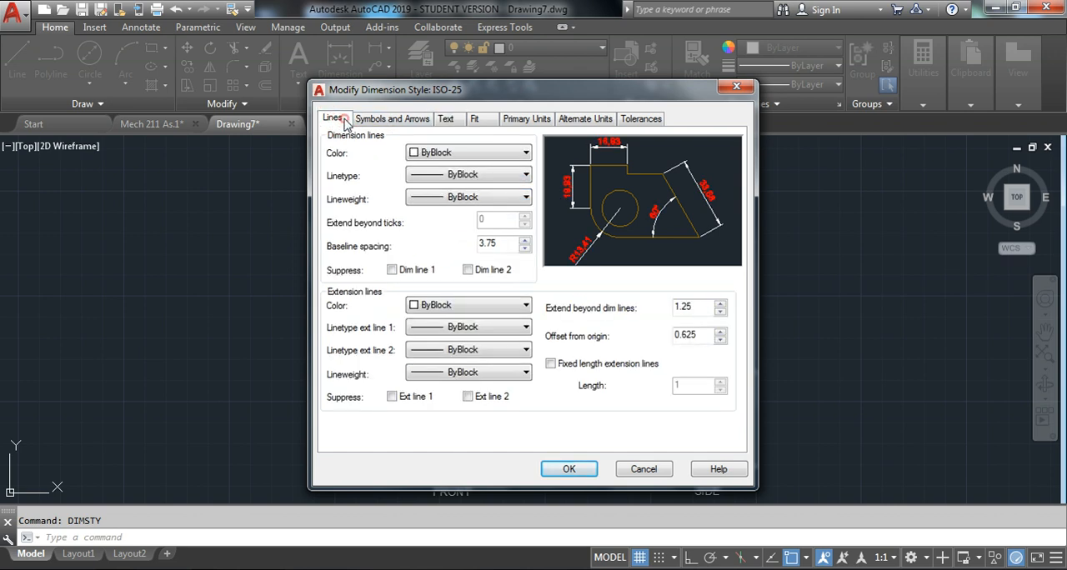
left_click(442, 155)
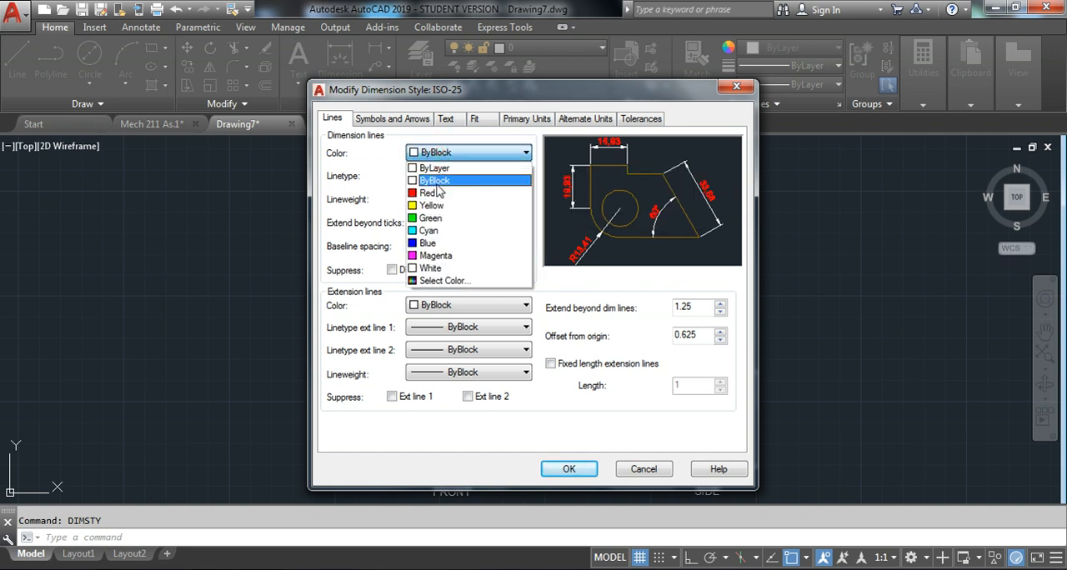
left_click(439, 194)
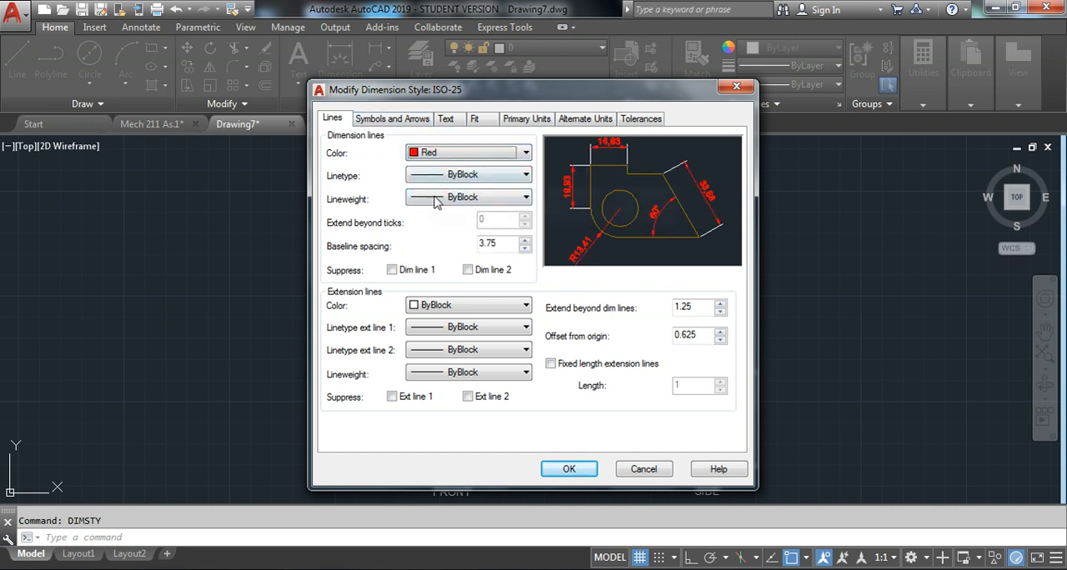
left_click(445, 306)
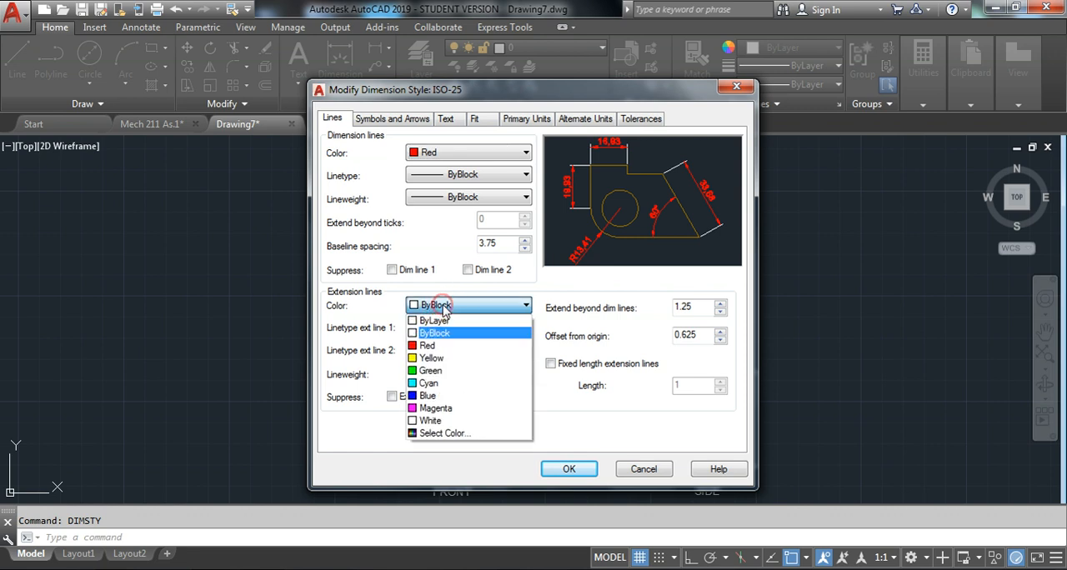
left_click(451, 344)
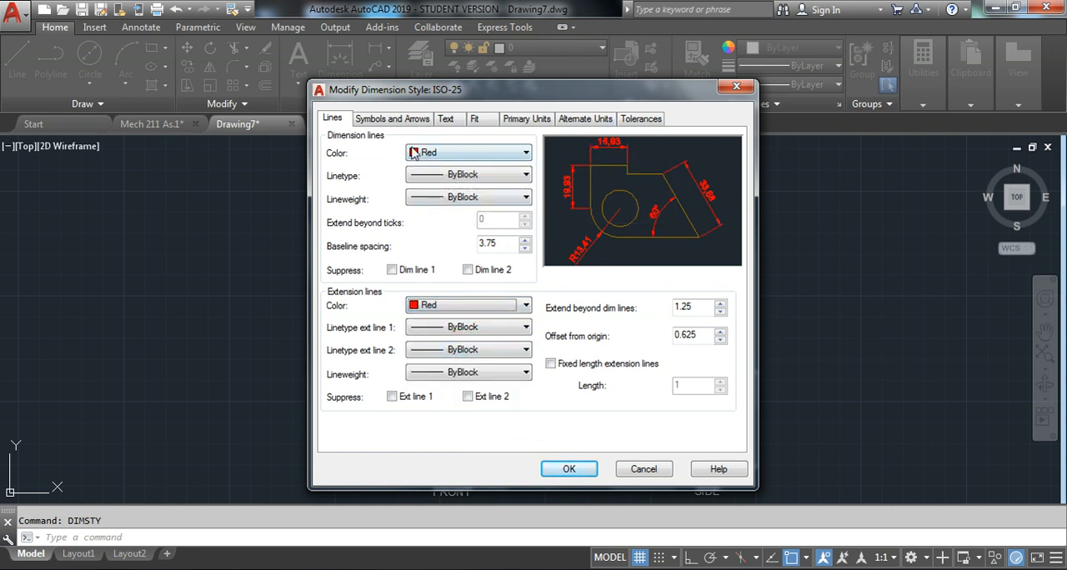
left_click(448, 118)
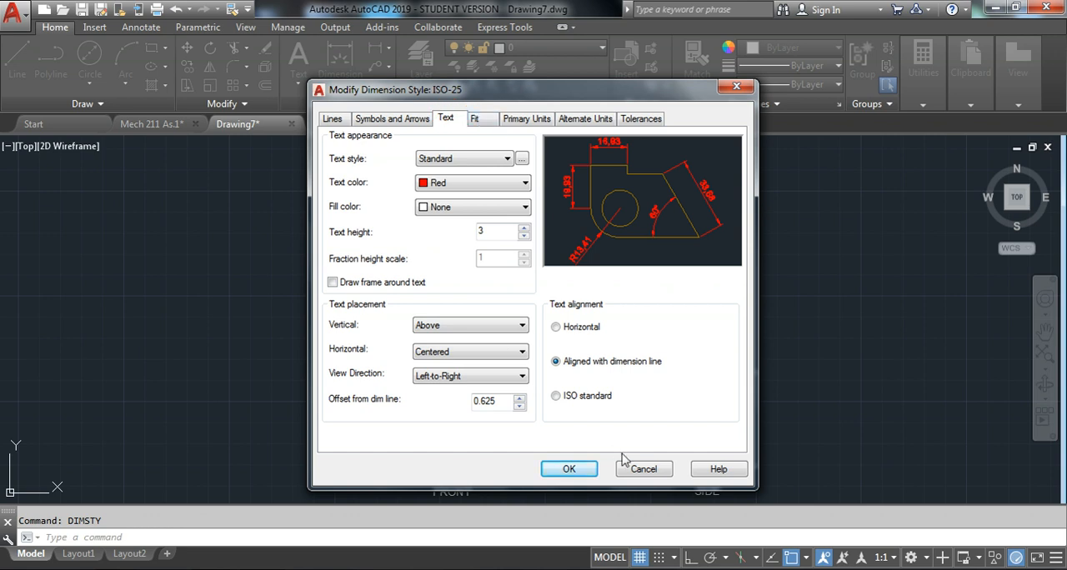
left_click(570, 470)
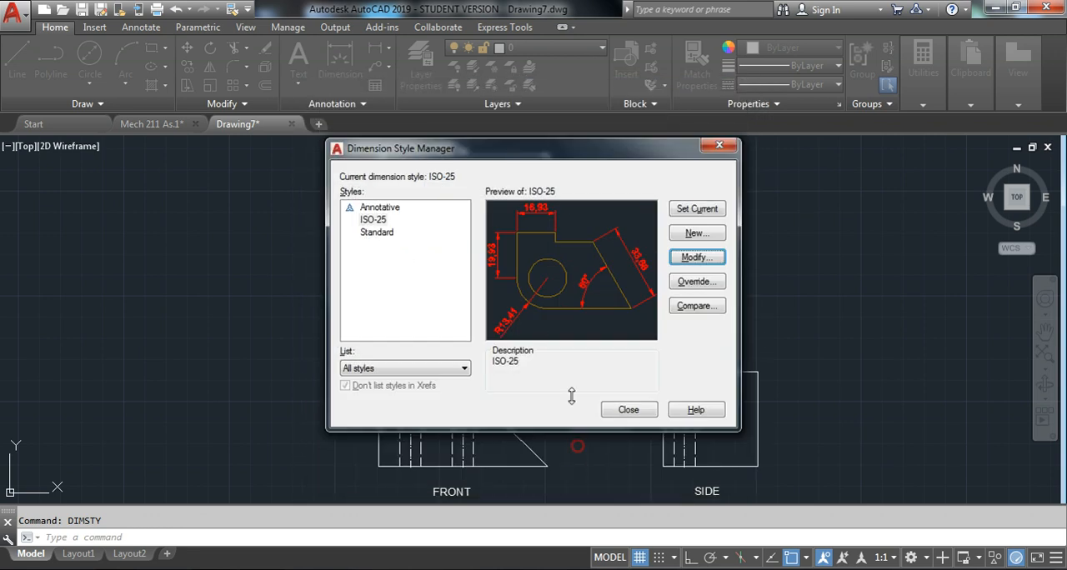
left_click(629, 410)
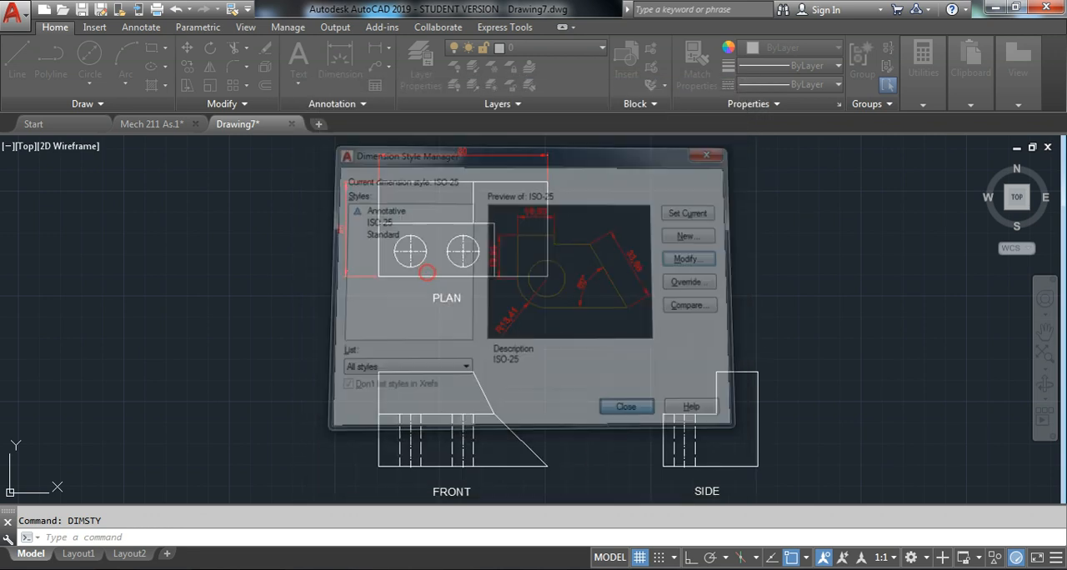
Undo the color changes made to the ISO-25 dimension style
middle_click_drag(465, 144, 467, 174)
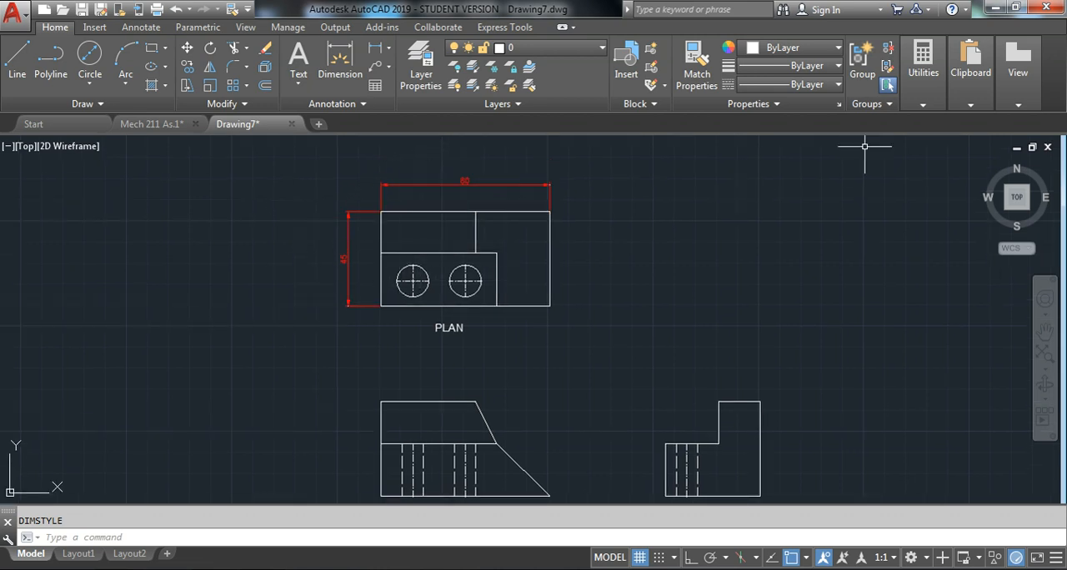
key("ctrl+z")
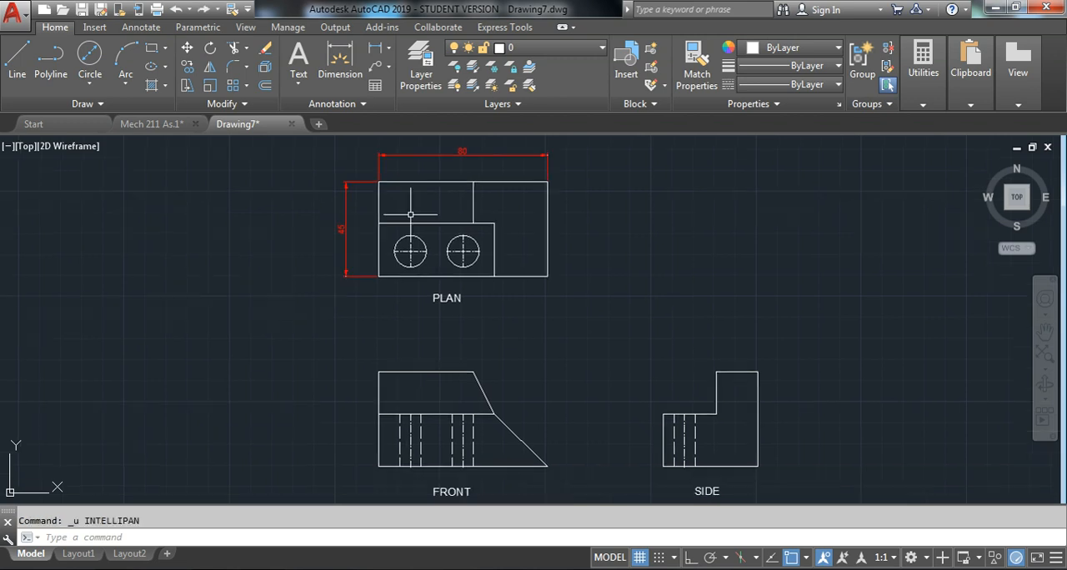
Set the object color of both plan view dimensions to red 237,31,36
middle_click_drag(420, 181, 502, 188)
left_click(675, 177)
left_click(461, 204)
left_click(429, 249)
left_click(381, 282)
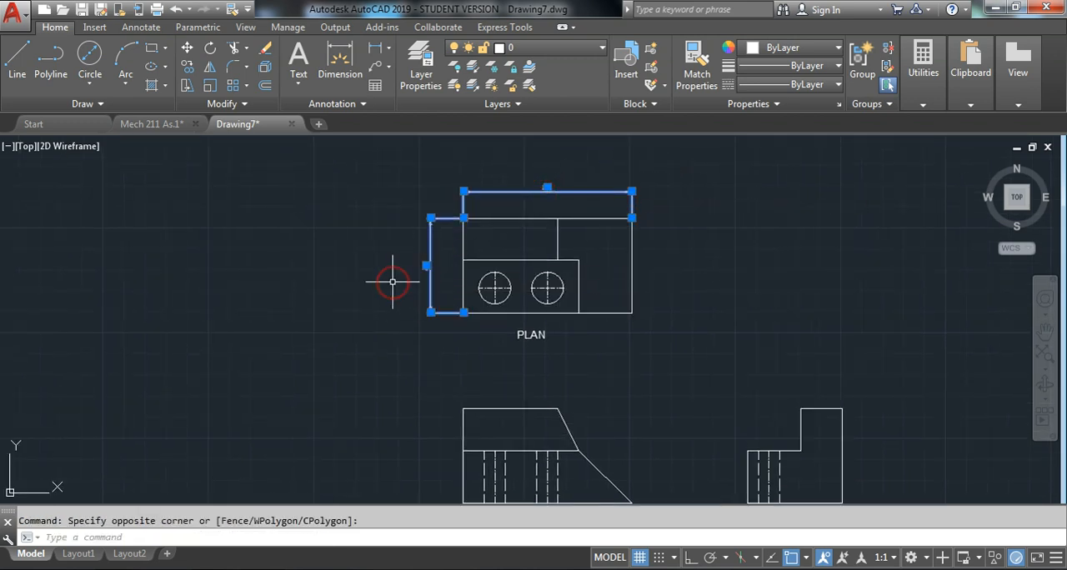
left_click(788, 50)
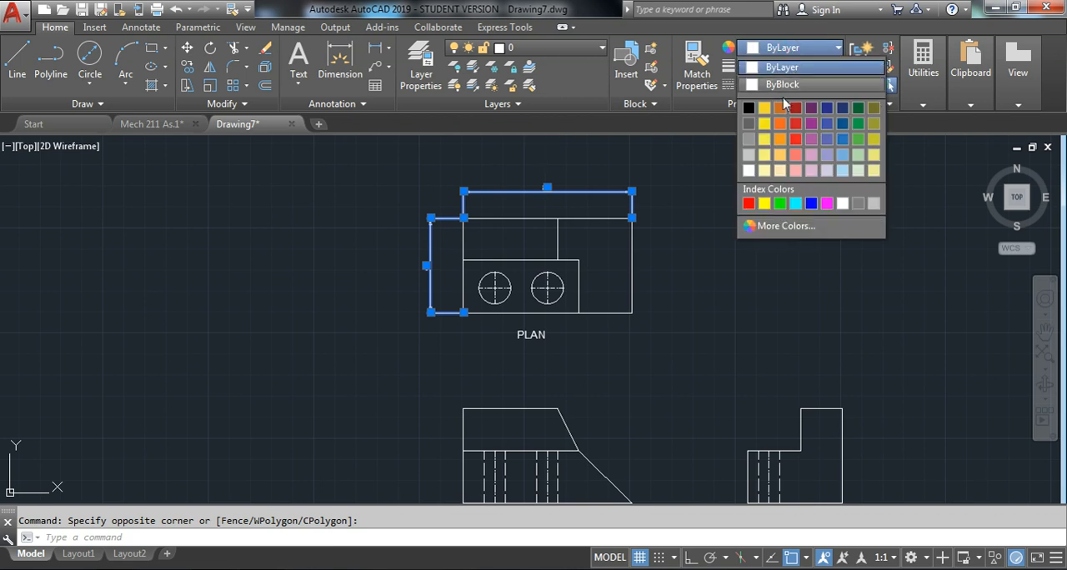
left_click(795, 142)
key("Escape")
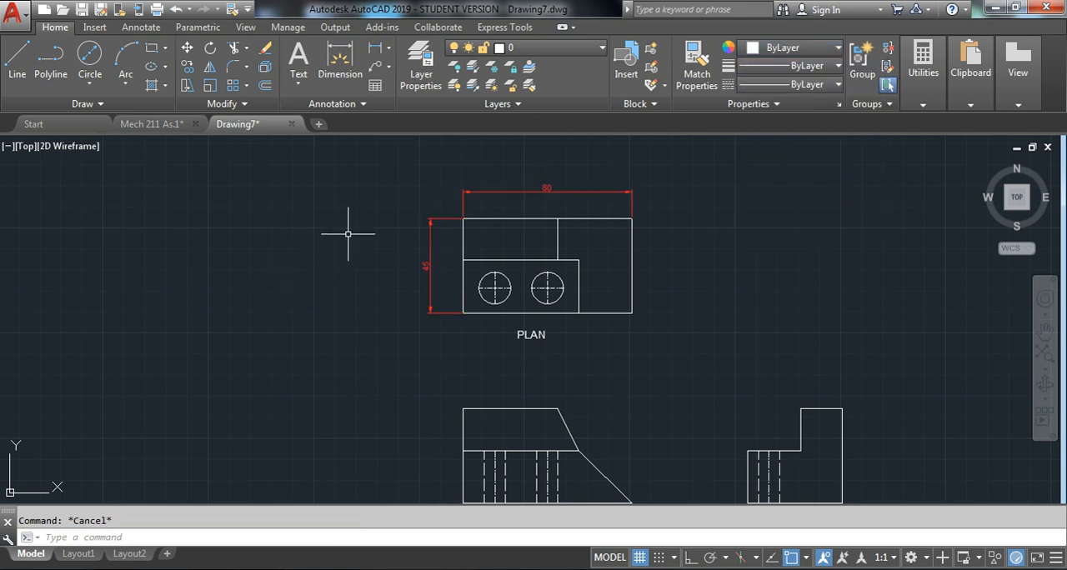
Set the object color of all centerlines in the side, front and plan views to green
middle_click_drag(639, 303, 572, 269)
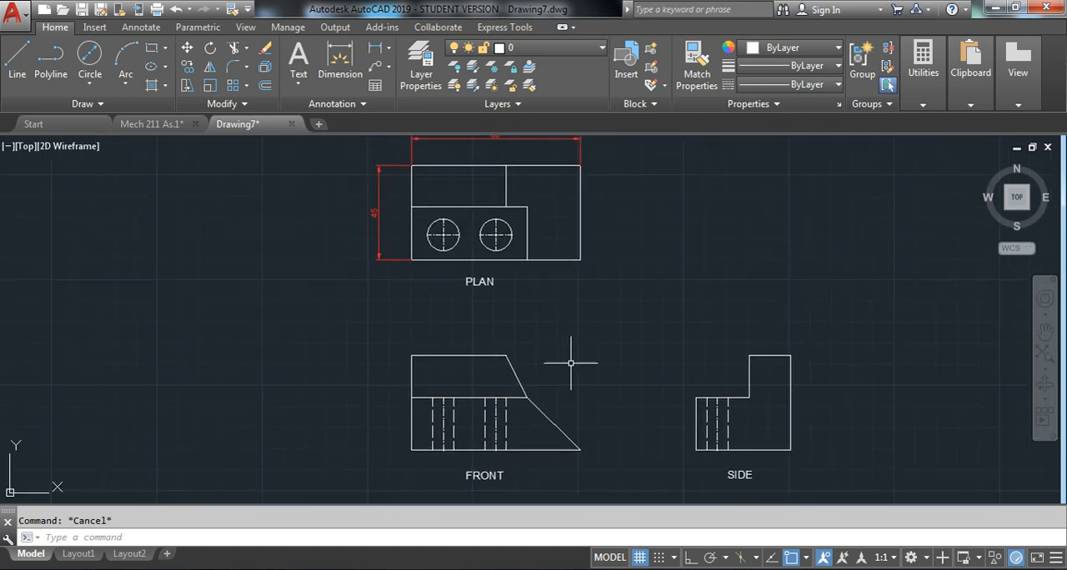
middle_click_drag(567, 362, 583, 323)
scroll(750, 375, "up", 4)
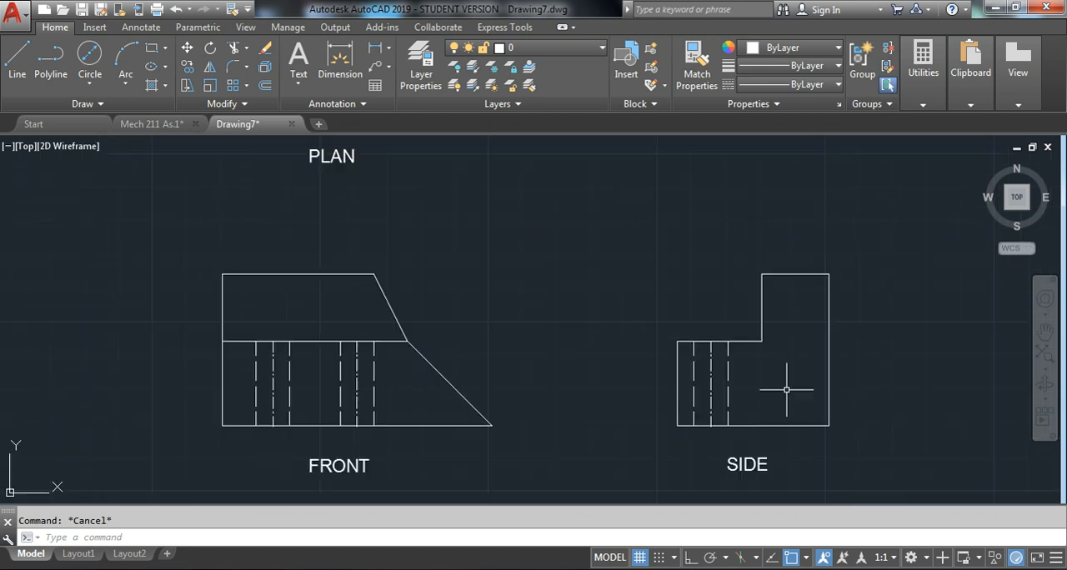
left_click(708, 352)
middle_click_drag(455, 327, 817, 329)
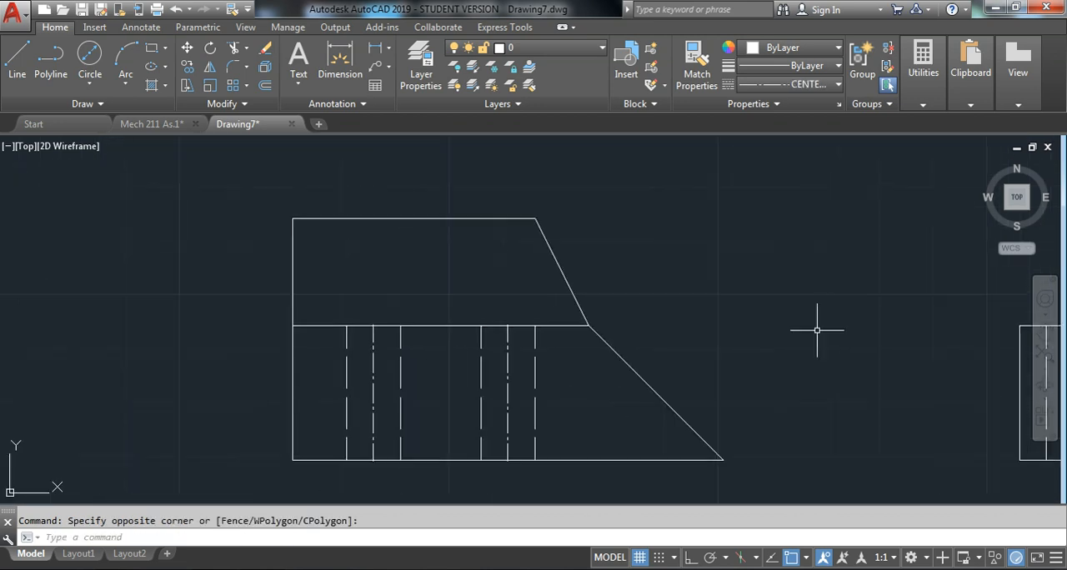
left_click(505, 341)
left_click(373, 359)
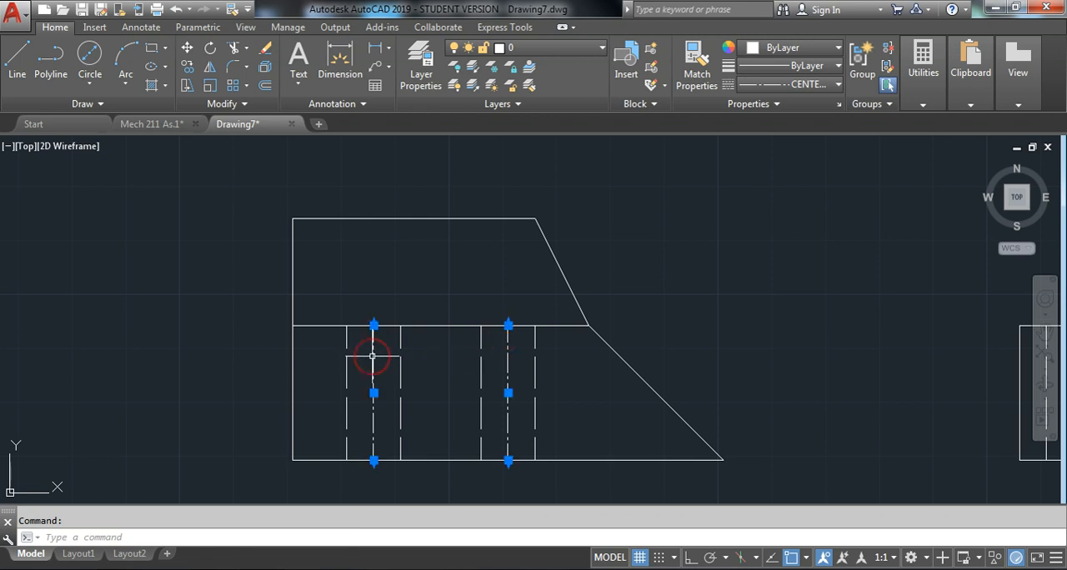
scroll(415, 275, "down", 4)
middle_click_drag(415, 275, 437, 353)
scroll(466, 198, "up", 6)
left_click(456, 269)
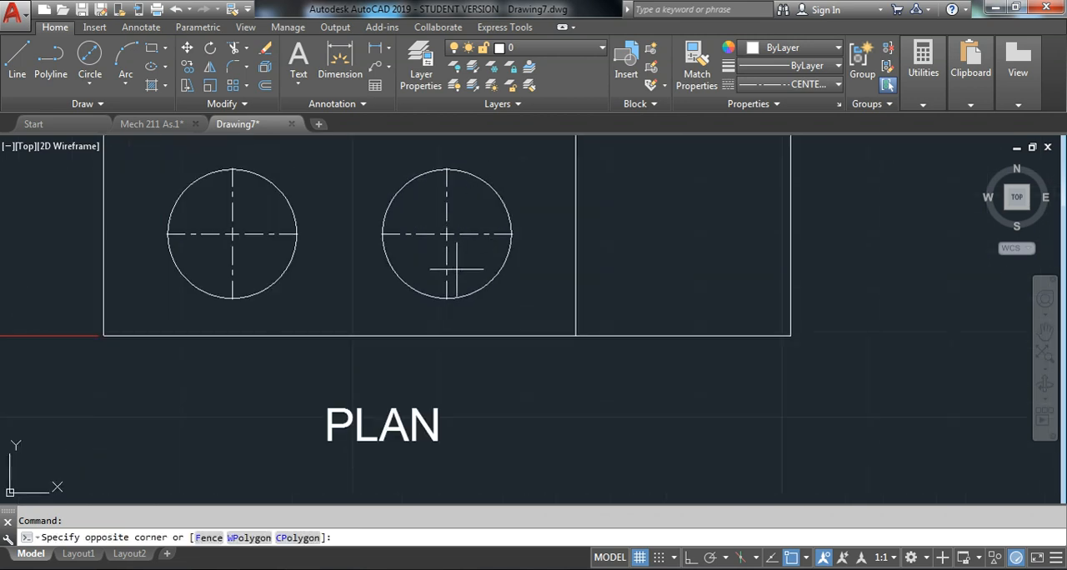
left_click(447, 235)
left_click(238, 235)
left_click(215, 229)
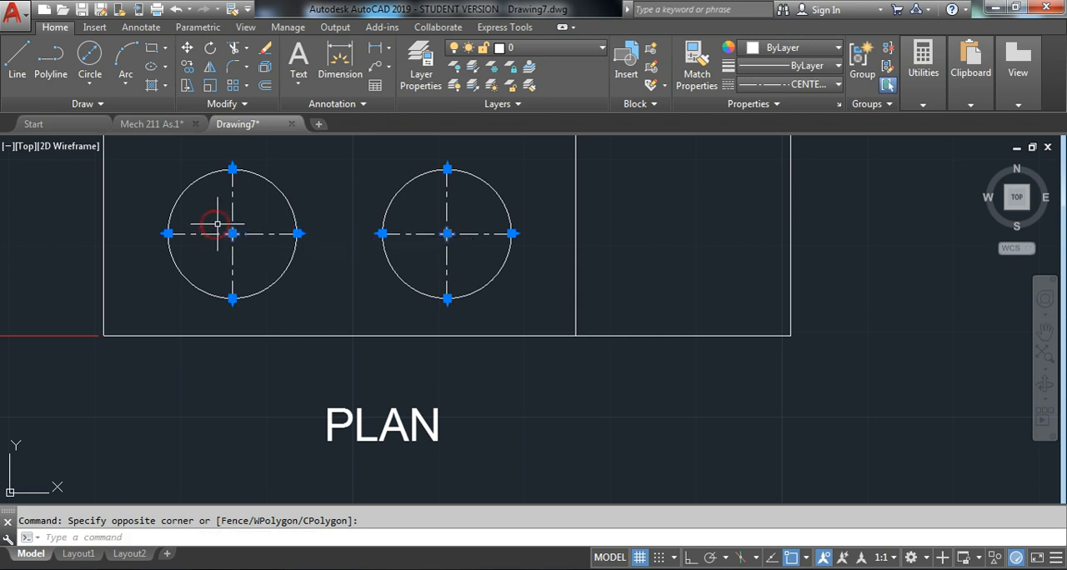
scroll(461, 302, "down", 4)
scroll(462, 302, "down", 2)
scroll(577, 339, "down", 2)
middle_click_drag(670, 336, 638, 312)
scroll(639, 277, "up", 2)
middle_click_drag(565, 293, 558, 262)
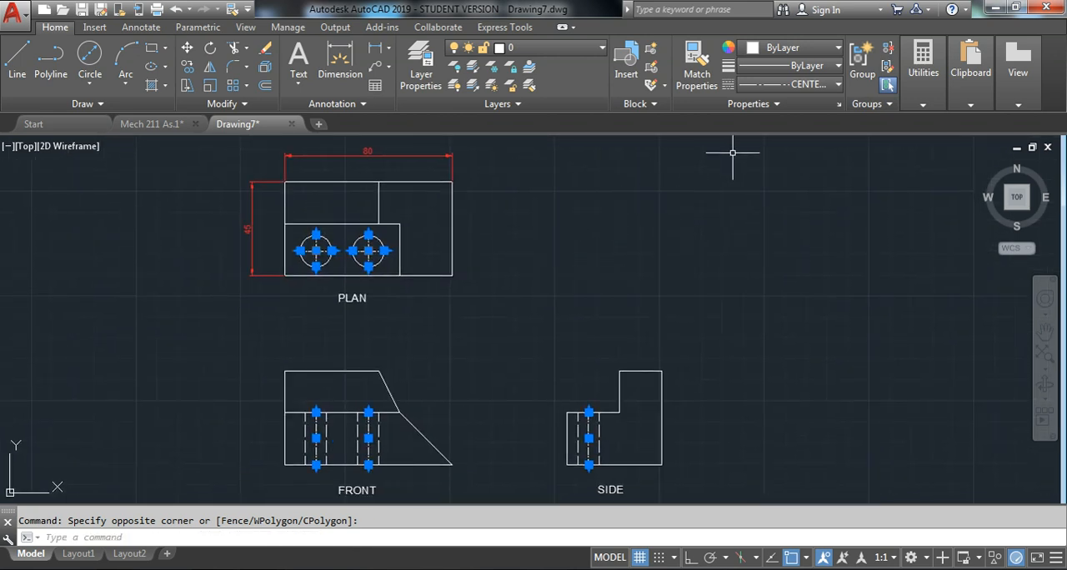
left_click(809, 50)
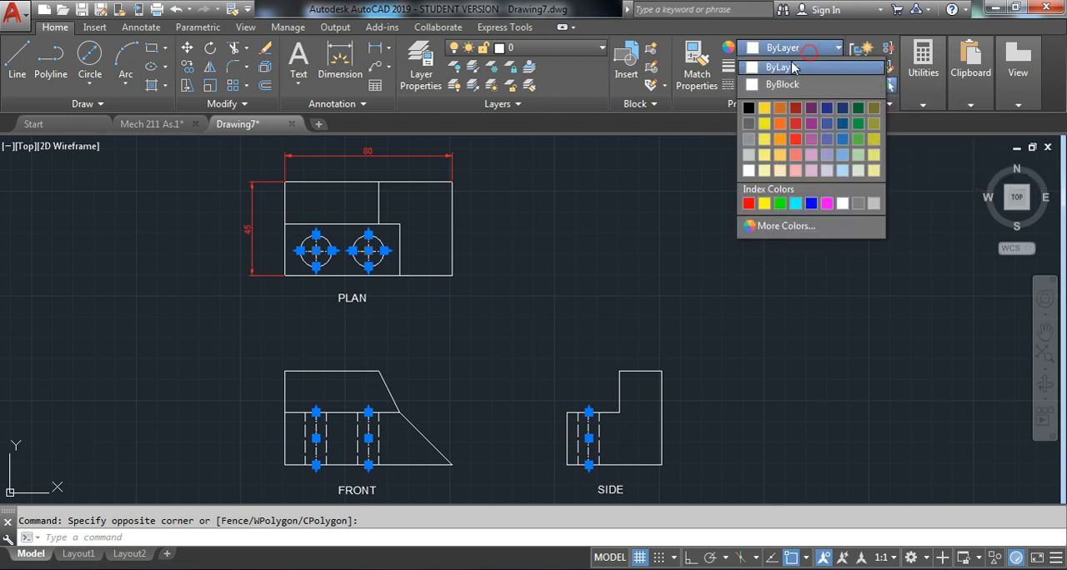
left_click(858, 139)
key("Escape")
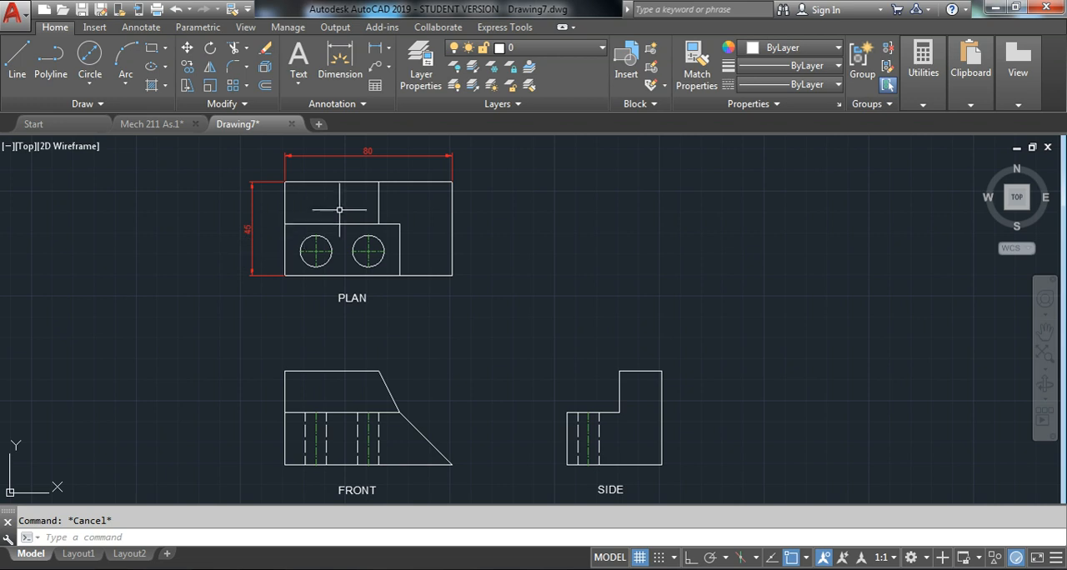
Review the text settings and the symbols and arrows settings of the ISO-25 dimension style, and close the style manager
scroll(301, 442, "up", 2)
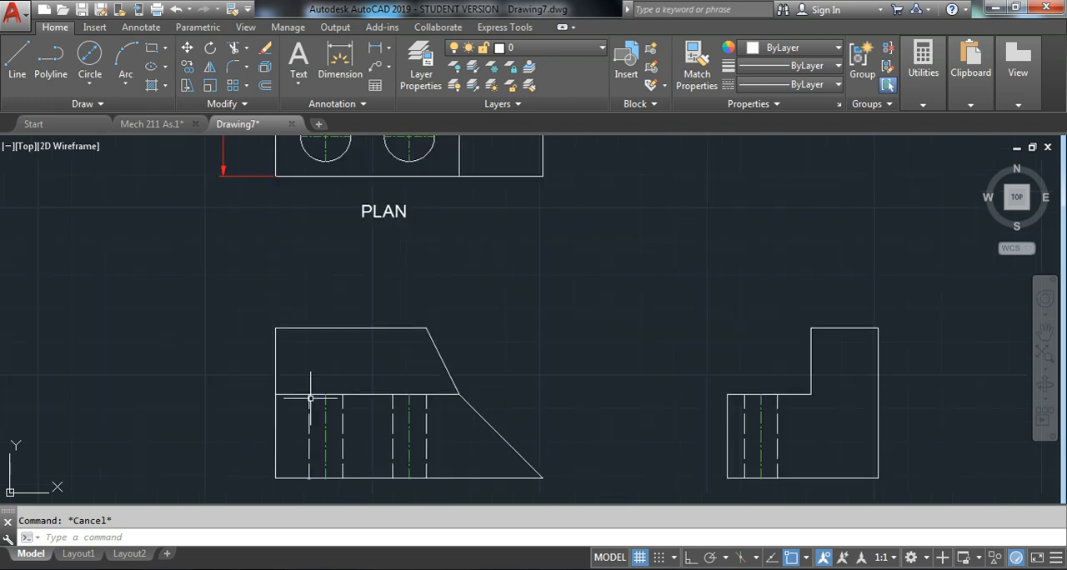
scroll(323, 390, "down", 4)
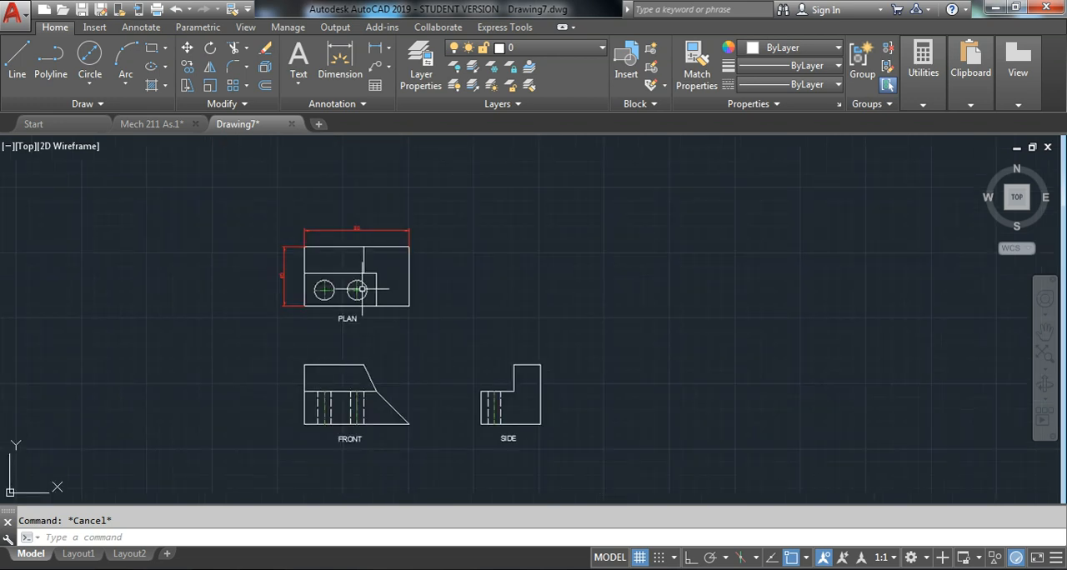
scroll(355, 251, "up", 2)
type("DIMSTY")
key("Return")
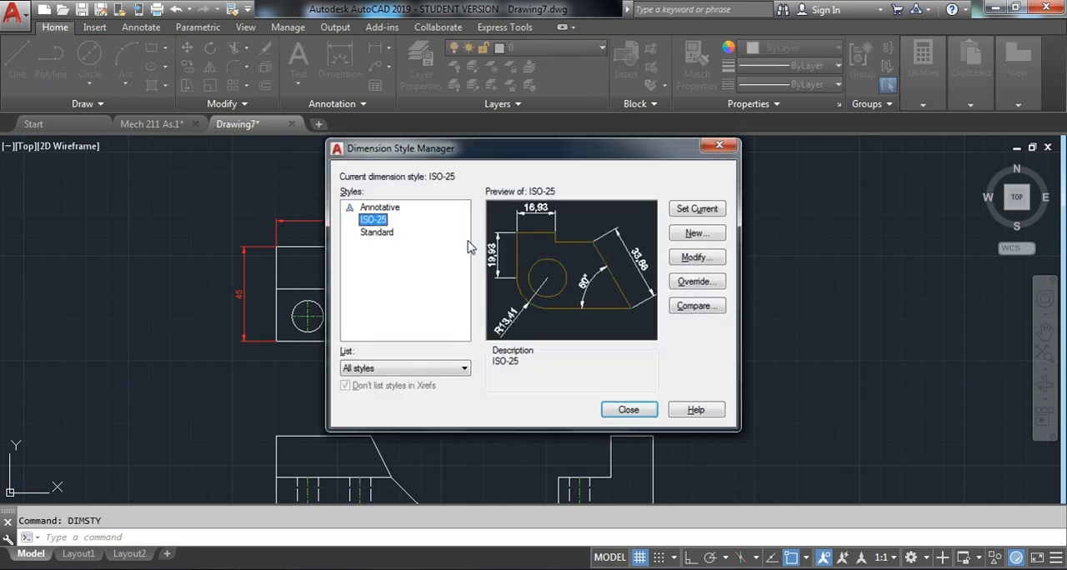
left_click(708, 264)
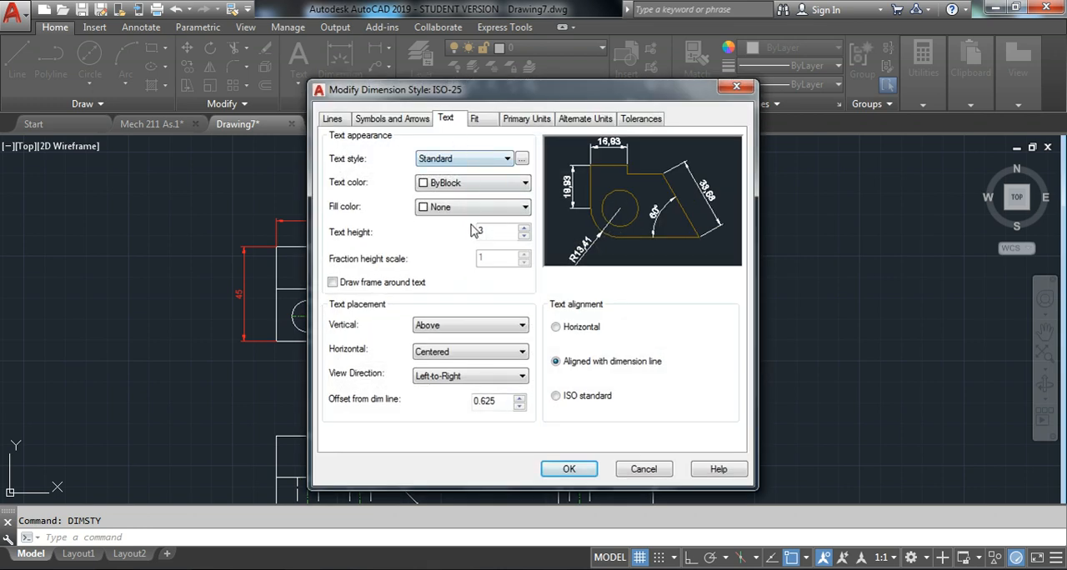
left_click(360, 119)
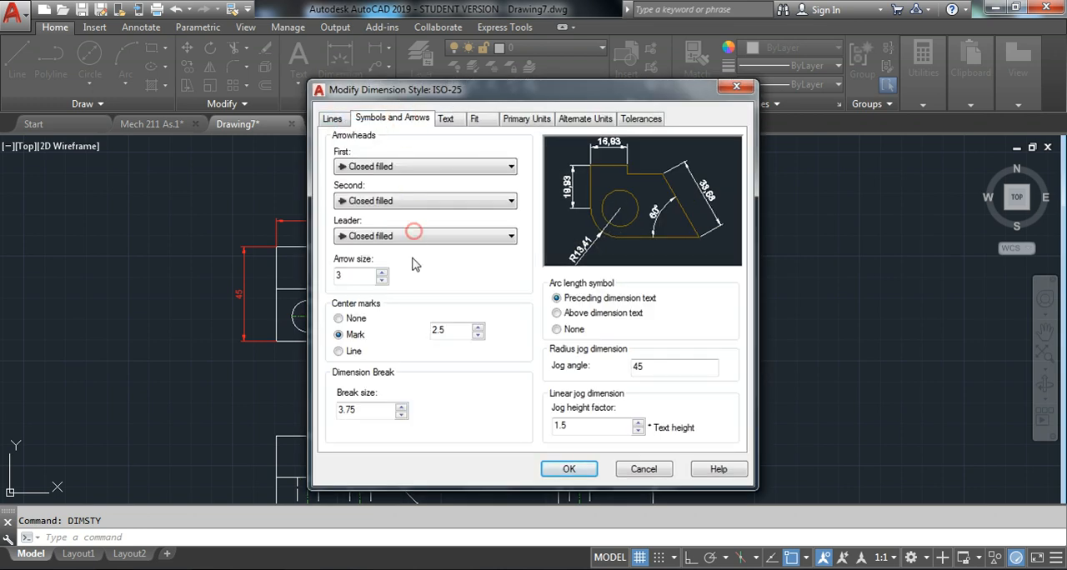
left_click(569, 469)
left_click(564, 408)
Check the drawing's current linetype scale factor with LTSCALE against the hidden lines and centerlines, without entering a new value
scroll(493, 215, "down", 3)
scroll(435, 354, "up", 2)
type("LTS")
key("Return")
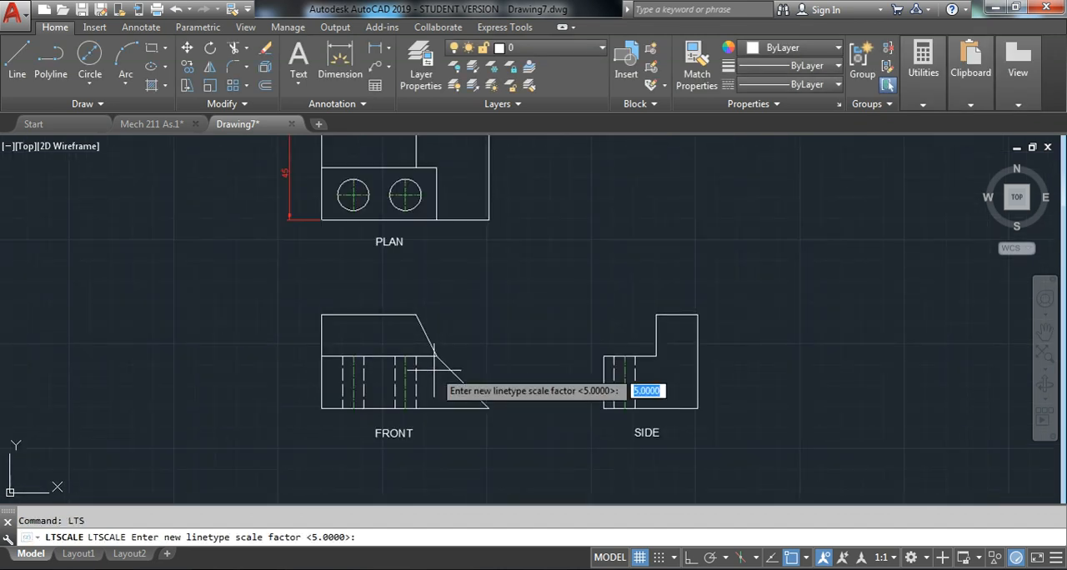
scroll(421, 375, "up", 4)
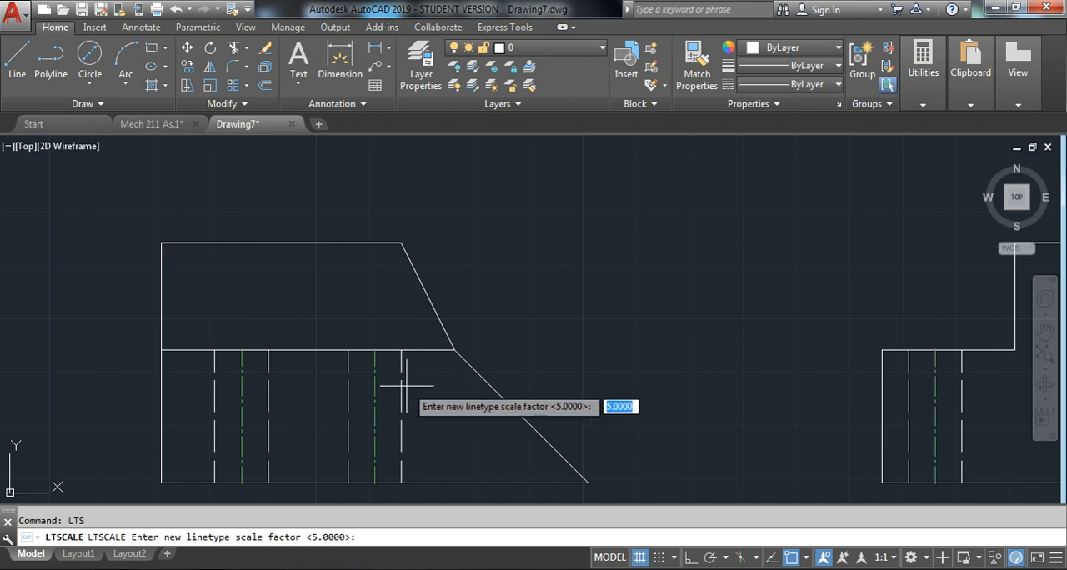
scroll(505, 319, "down", 4)
key("Escape")
key("Escape")
scroll(515, 292, "down", 3)
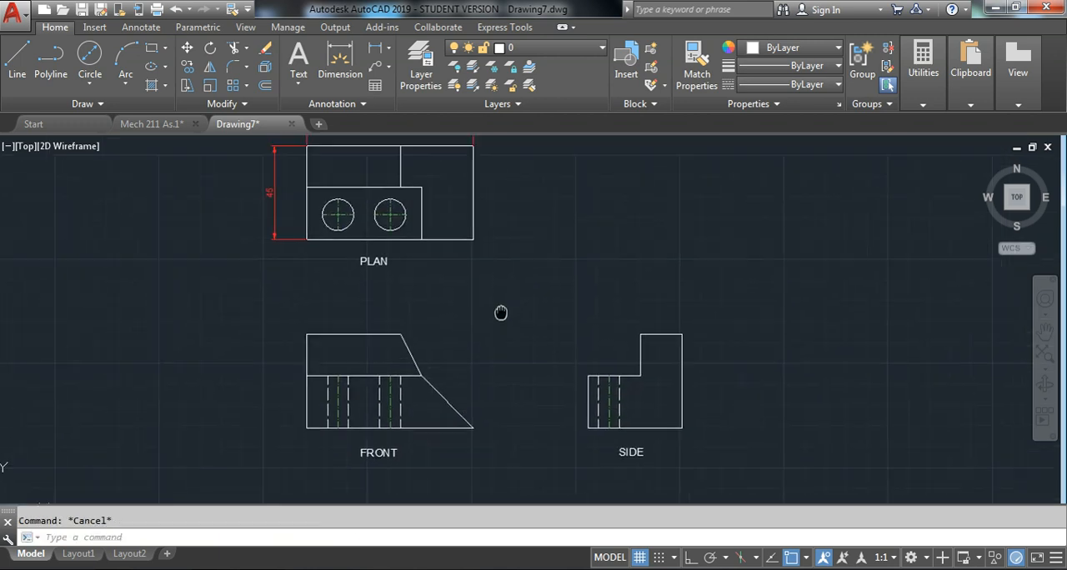
middle_click_drag(462, 282, 484, 310)
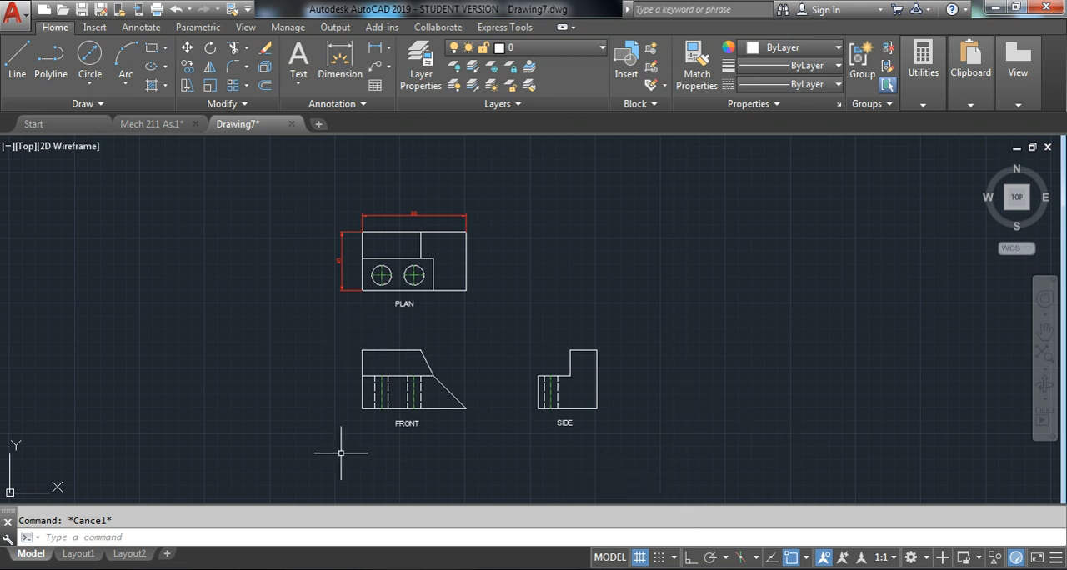
middle_click_drag(472, 312, 472, 314)
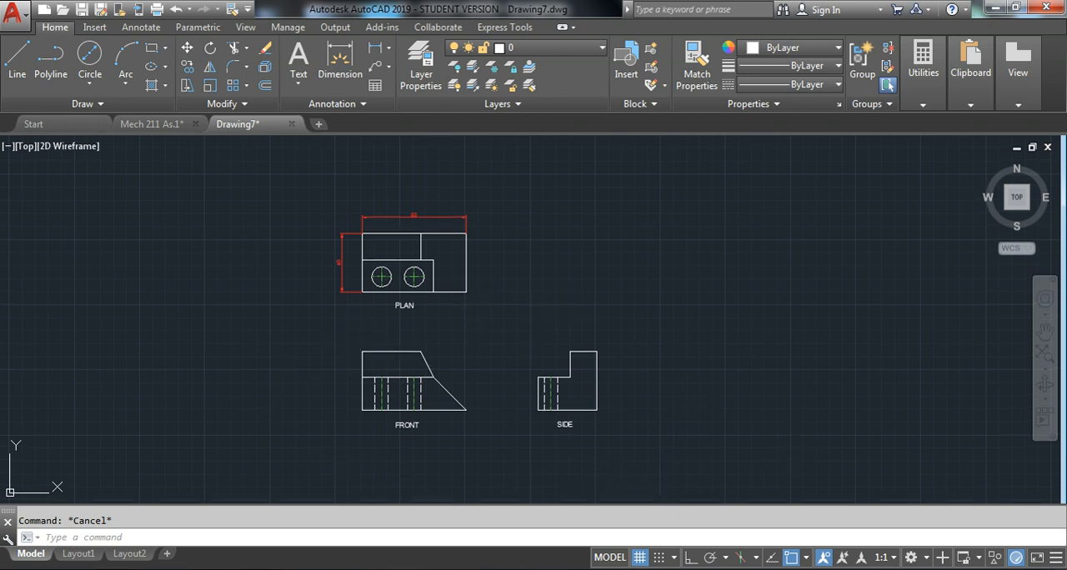
middle_click(472, 314)
middle_click(472, 314)
middle_click_drag(1009, 414, 310, 302)
scroll(310, 302, "up", 4)
scroll(334, 287, "up", 4)
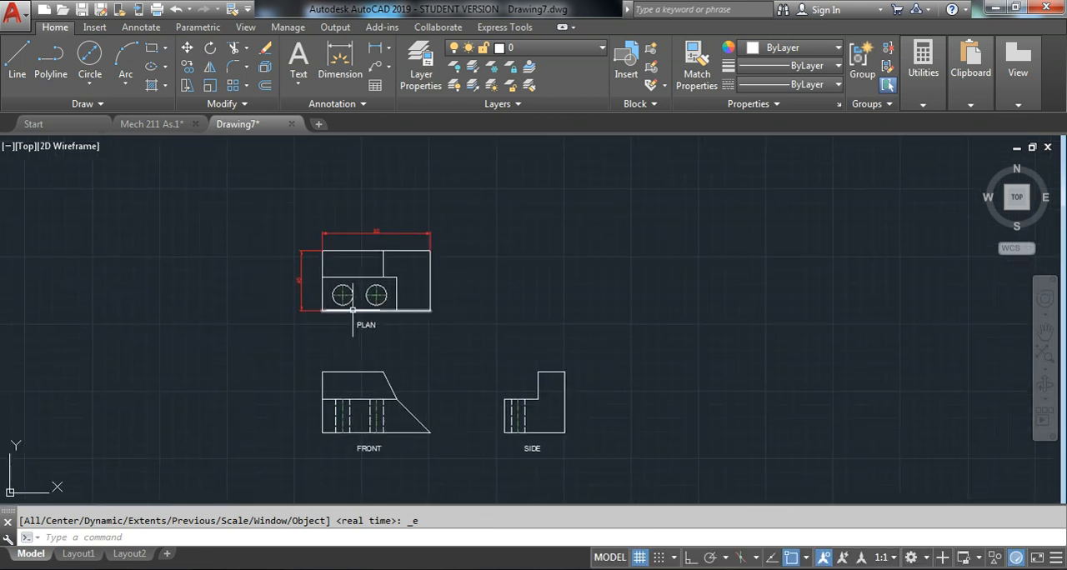
middle_click_drag(264, 331, 273, 330)
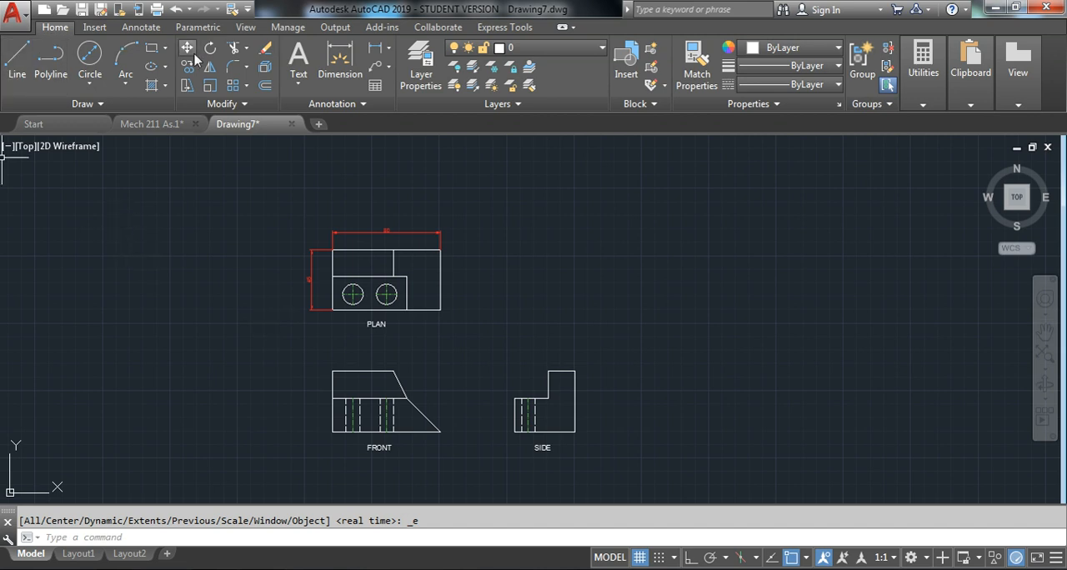
Add a multiline text block beside the plan view with the lines NAME:, ID: and SECTION:
left_click(299, 58)
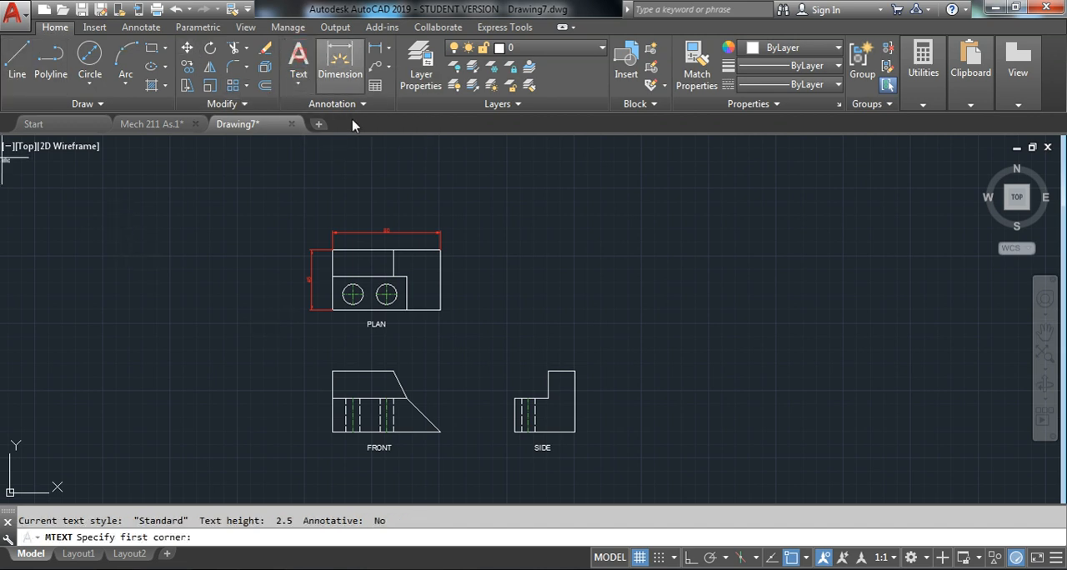
left_click(497, 269)
left_click(578, 315)
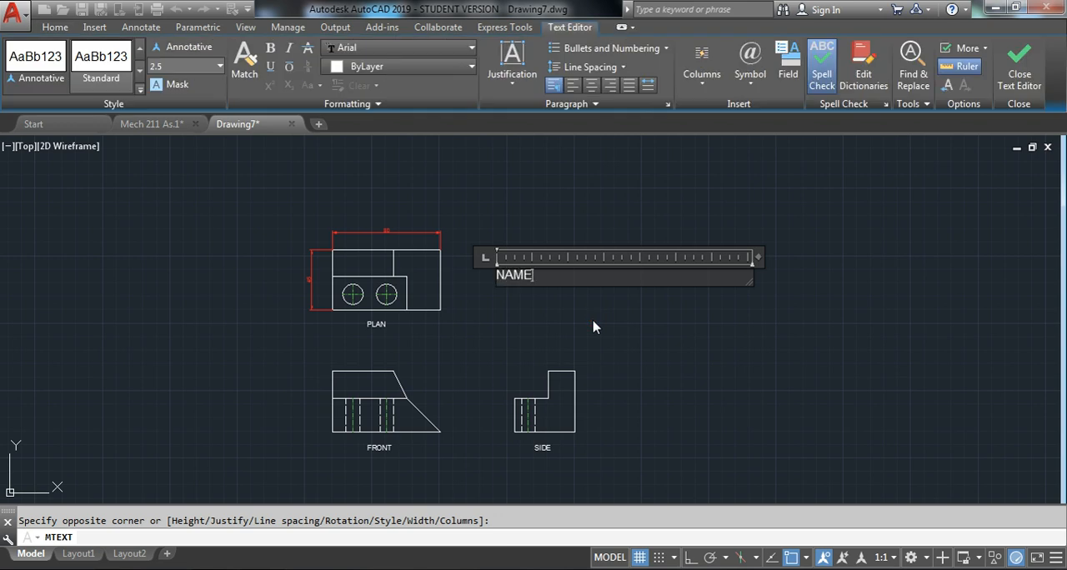
type("NAME:")
key("Return")
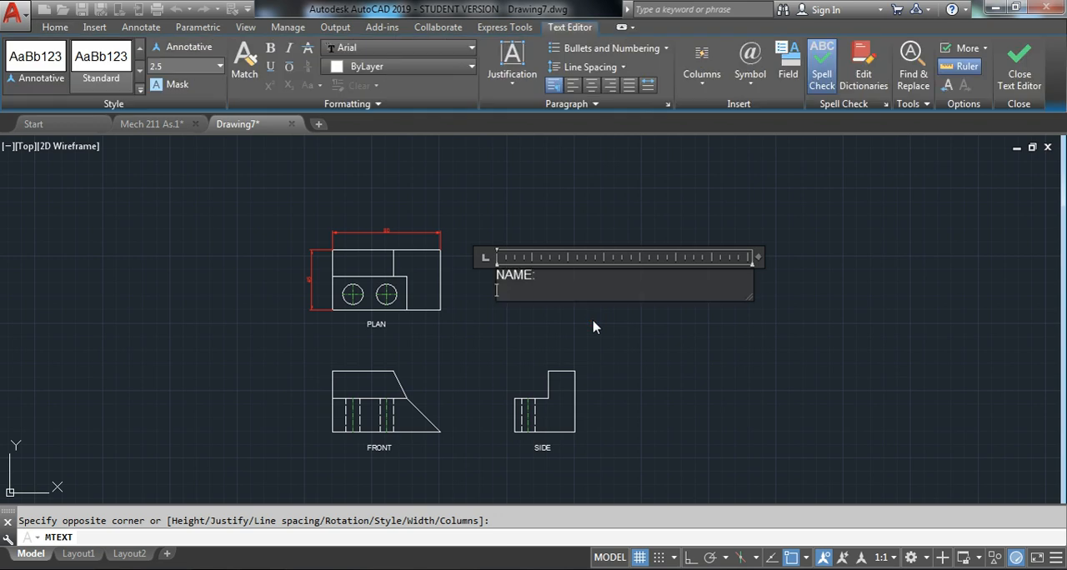
type("ID:")
key("Return")
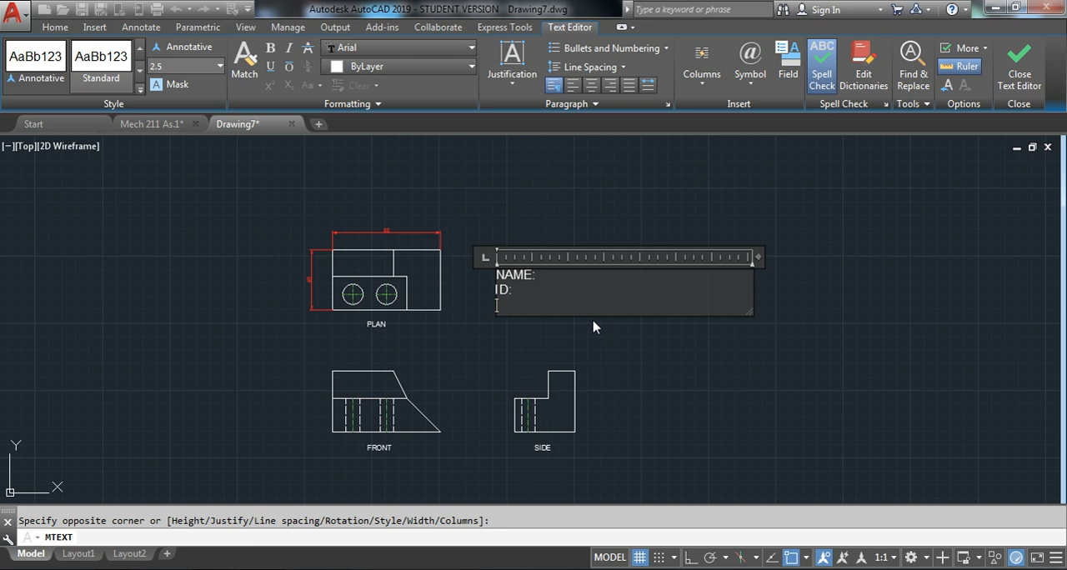
type("SECTION:")
key("Return")
key("BackSpace")
left_click(664, 350)
key("Escape")
Scale up the NAME, ID and SECTION text block about a base point at its upper-left corner
left_click(515, 298)
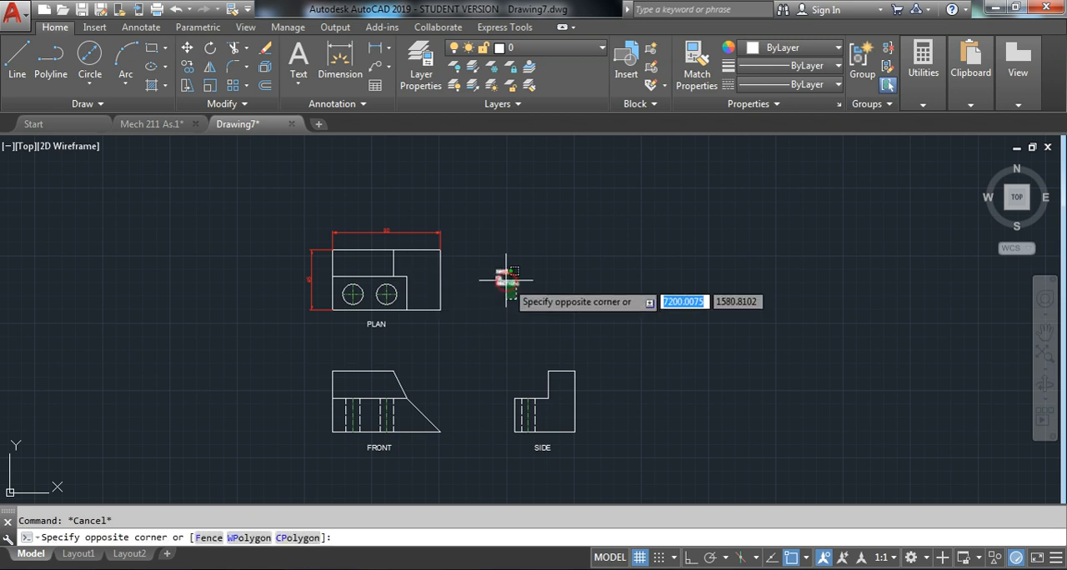
left_click(501, 273)
right_click(492, 273)
left_click(540, 335)
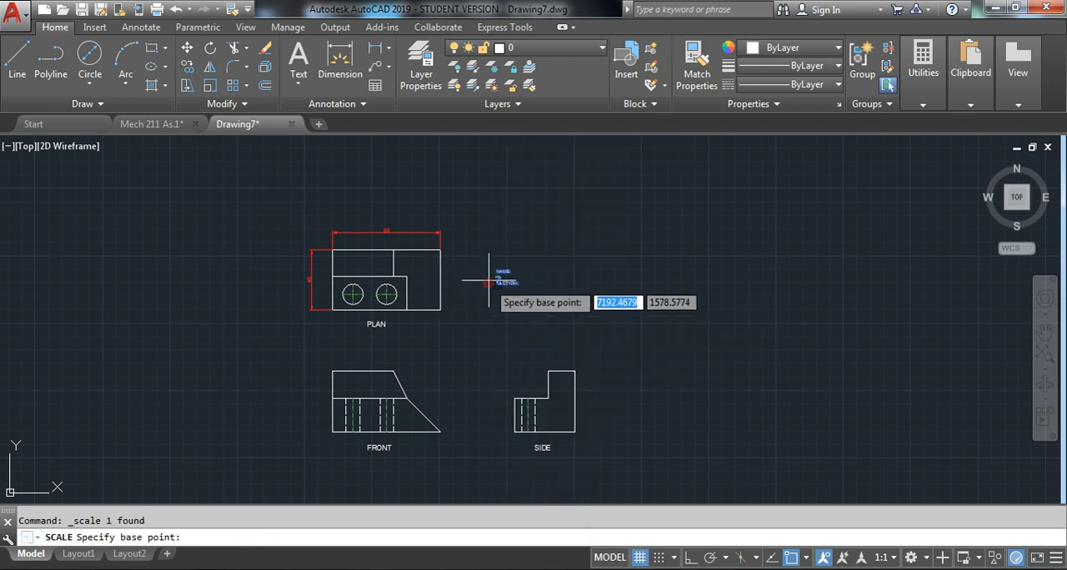
left_click(494, 273)
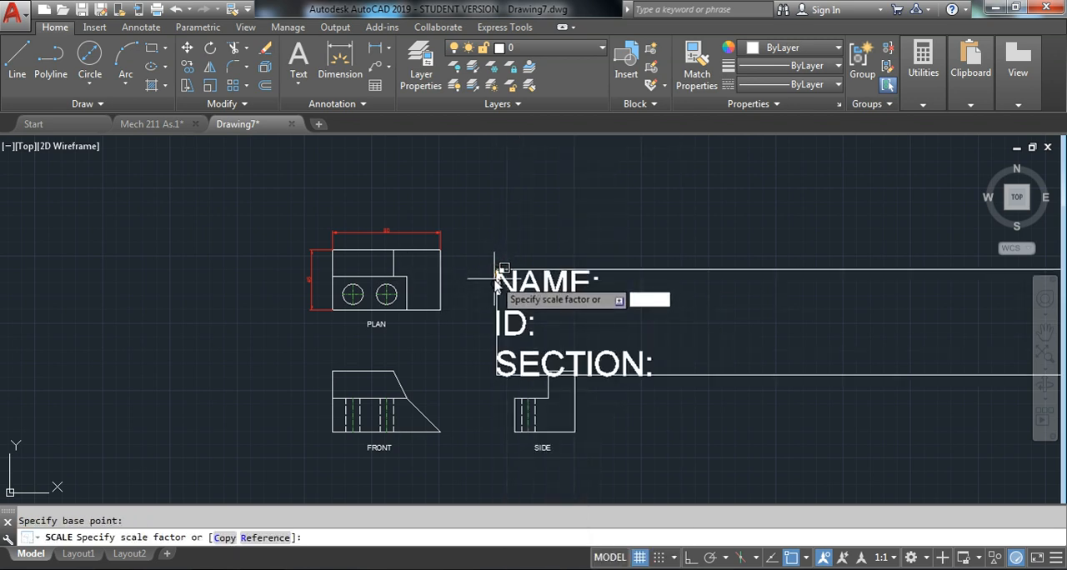
key("Return")
key("Escape")
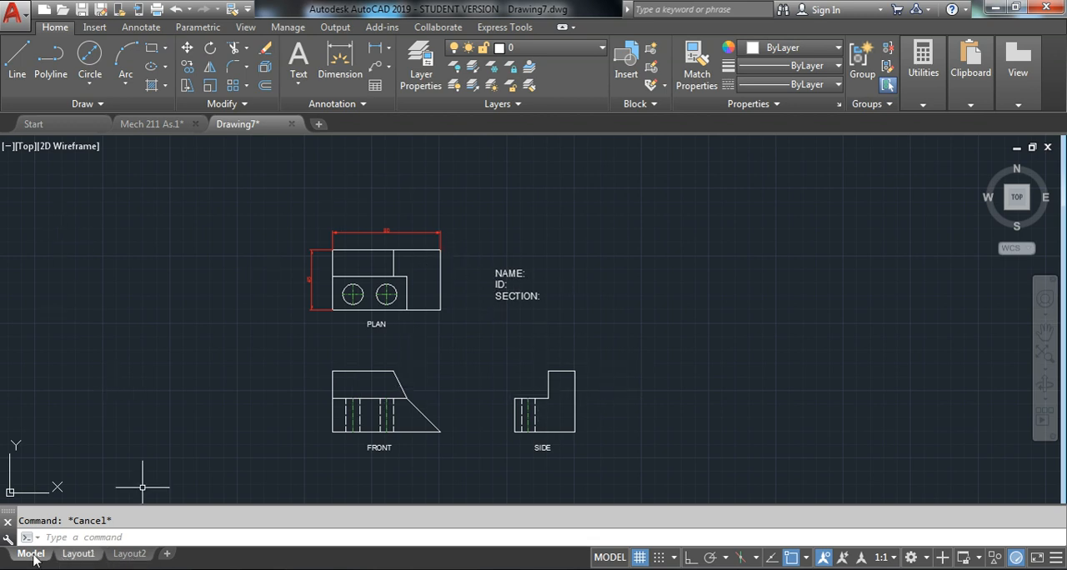
Open Layout1 and select the border of its viewport
mouse_move(78, 562)
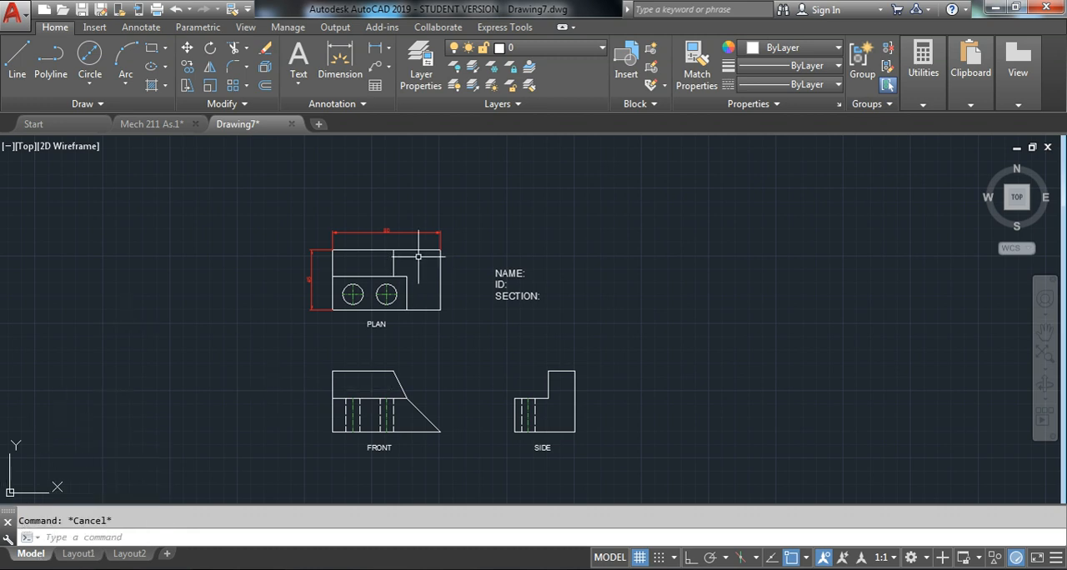
left_click(75, 555)
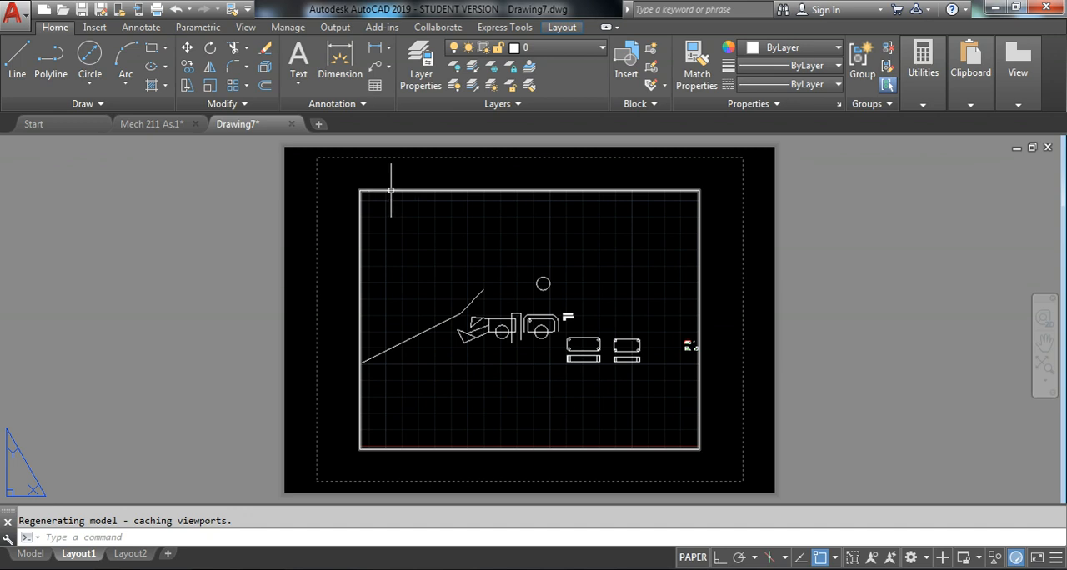
left_click(393, 230)
left_click(462, 239)
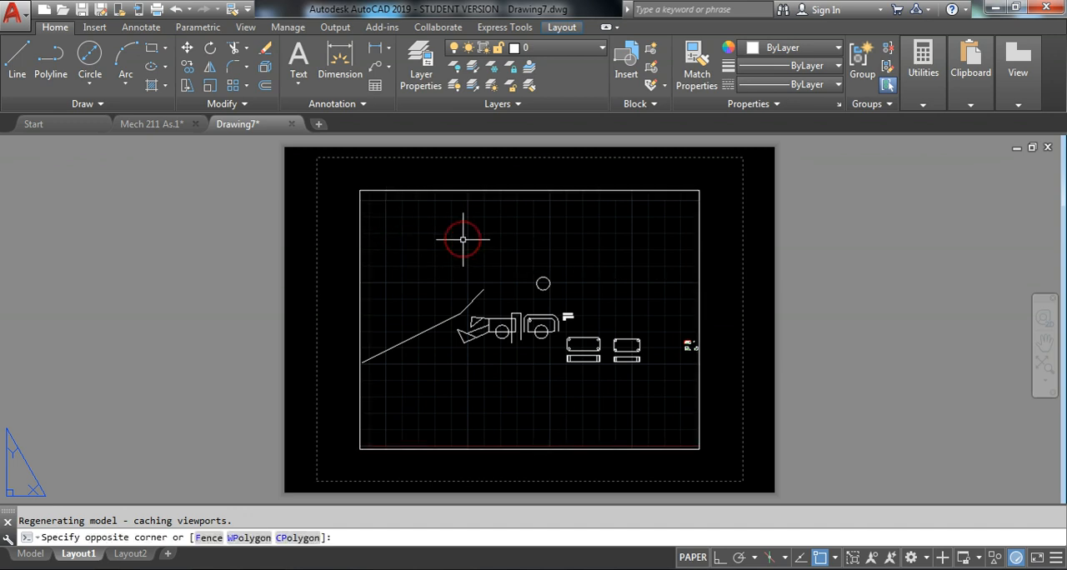
left_click(385, 188)
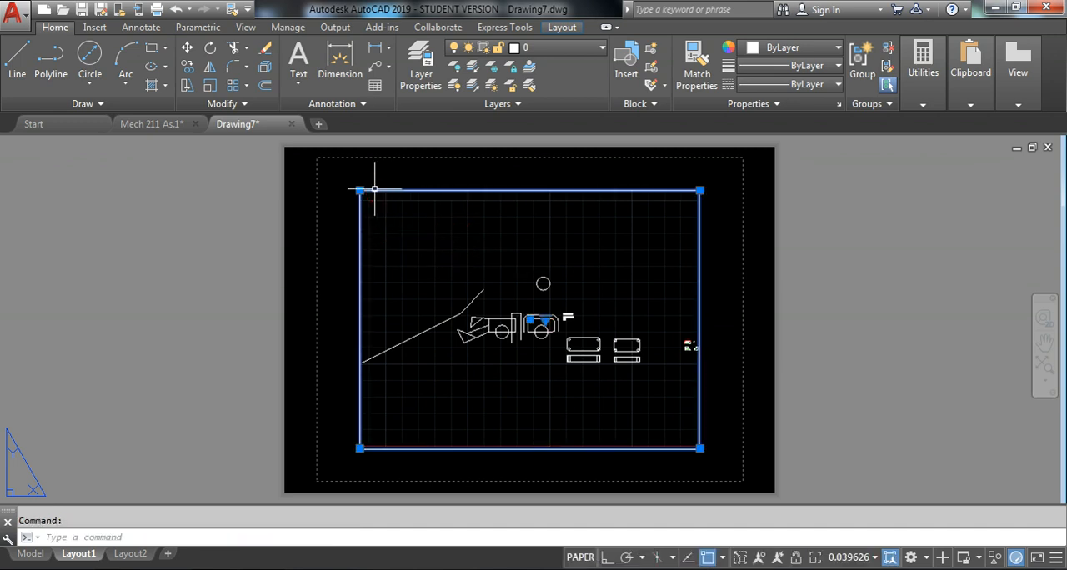
Stretch the viewport's upper-right corner to the upper-right corner of the dashed printable area, with ortho off
scroll(745, 178, "up", 3)
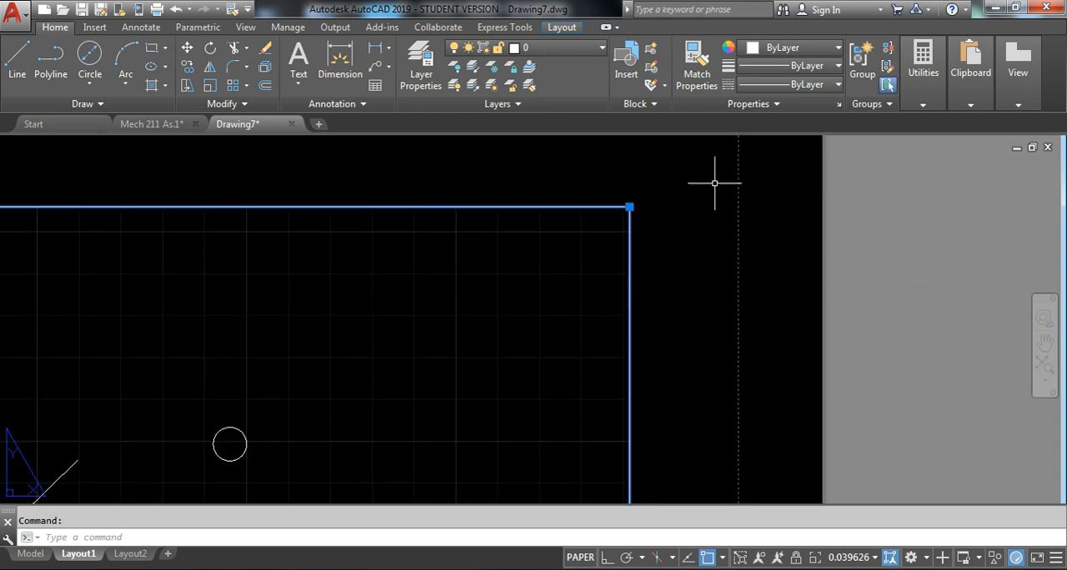
middle_click_drag(723, 176, 606, 272)
left_click(513, 301)
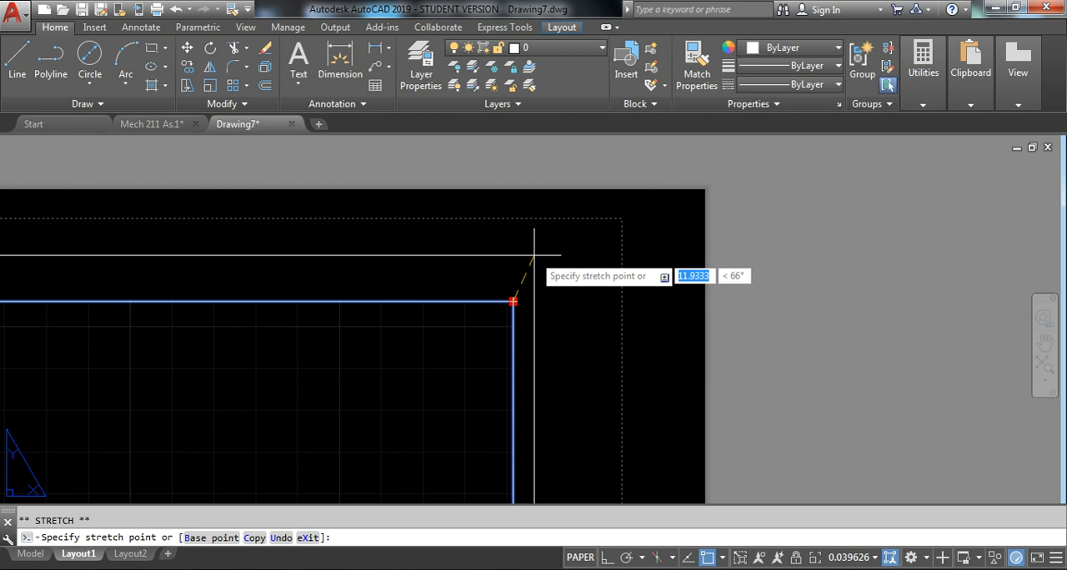
key("F8")
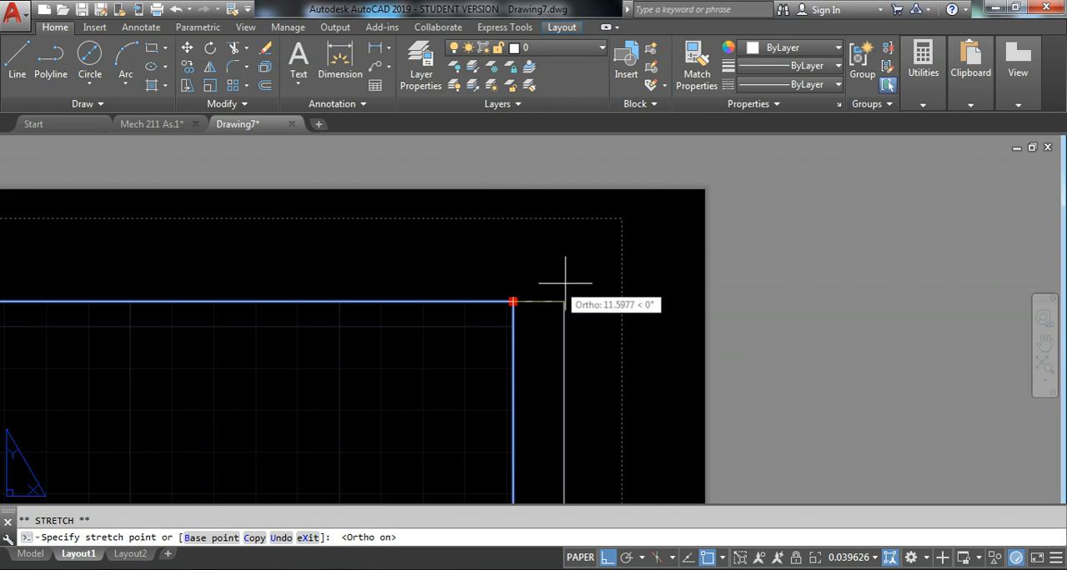
key("F8")
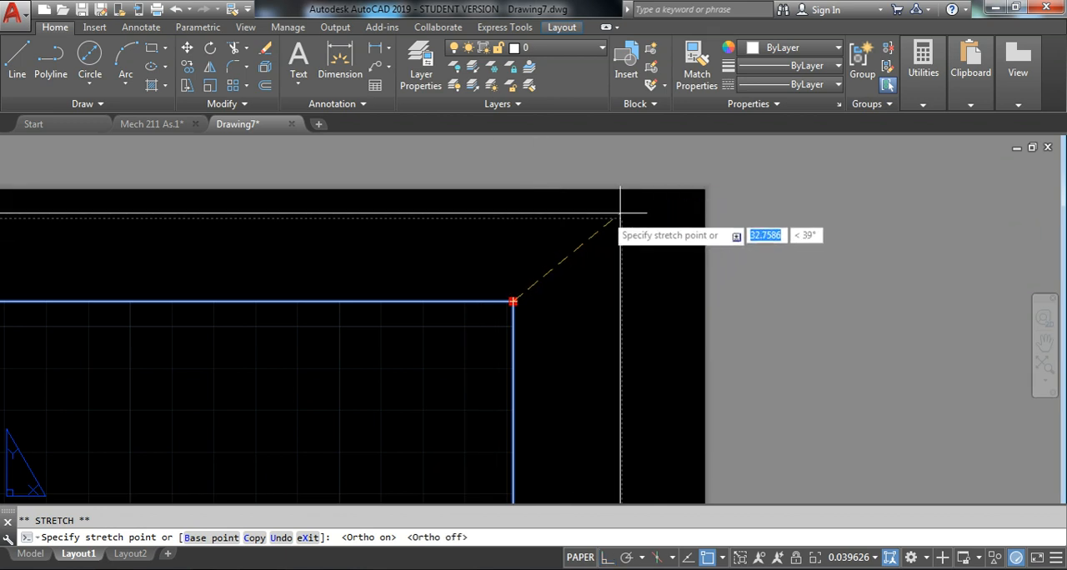
scroll(620, 218, "up", 2)
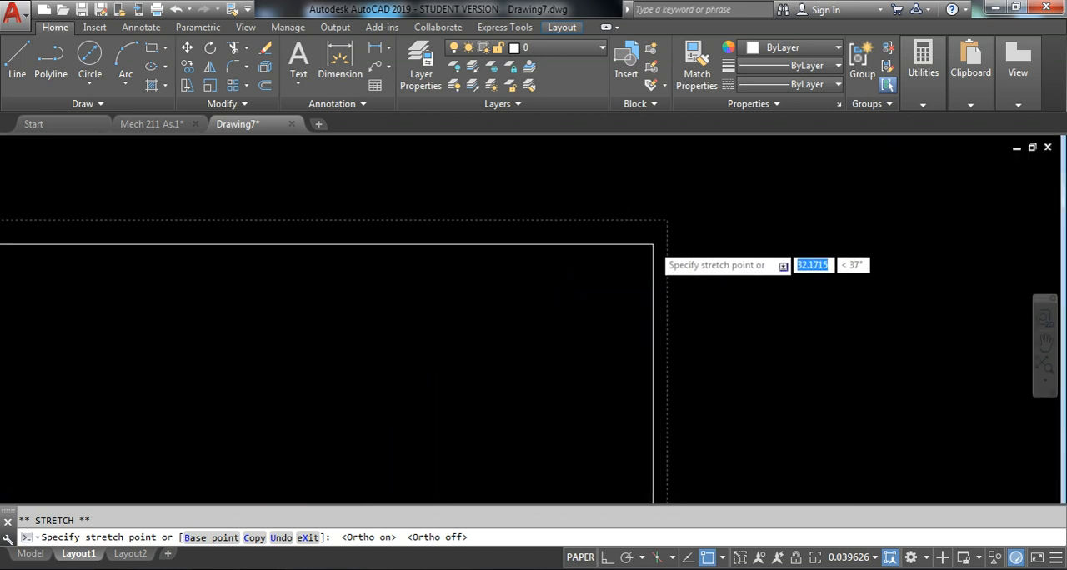
scroll(653, 245, "up", 3)
middle_click_drag(691, 172, 615, 231)
scroll(616, 231, "up", 3)
scroll(651, 227, "up", 6)
middle_click_drag(676, 191, 645, 267)
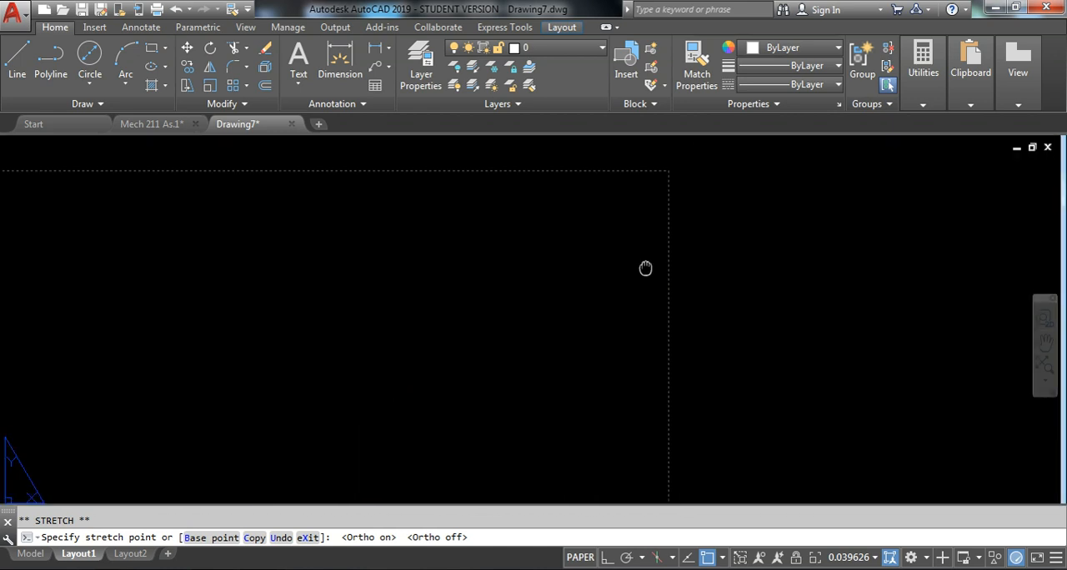
left_click(665, 171)
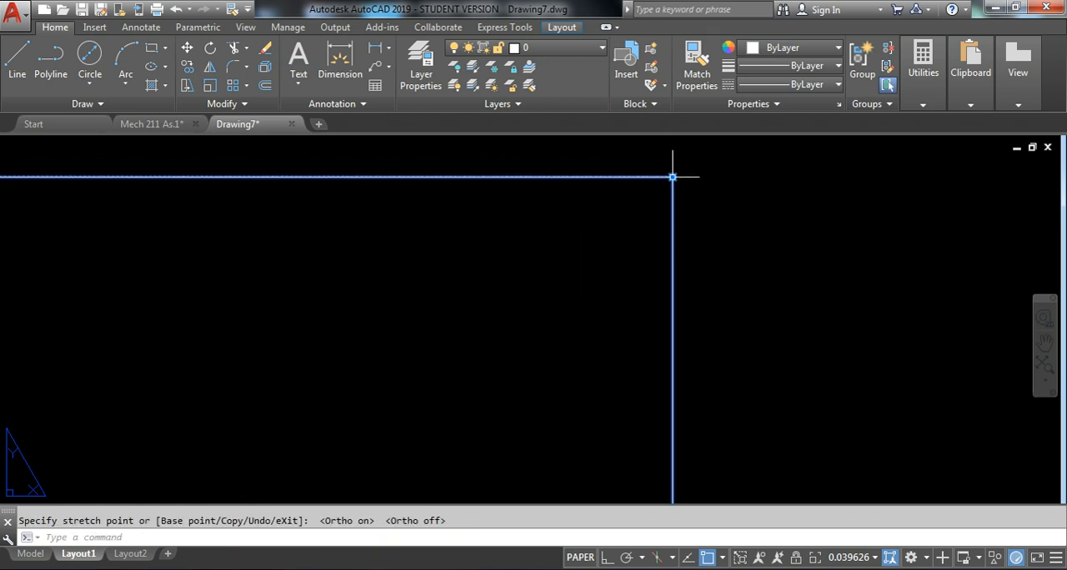
Stretch the viewport's lower-right corner down to the lower-right corner of the dashed printable area
scroll(676, 178, "down", 6)
scroll(675, 369, "up", 6)
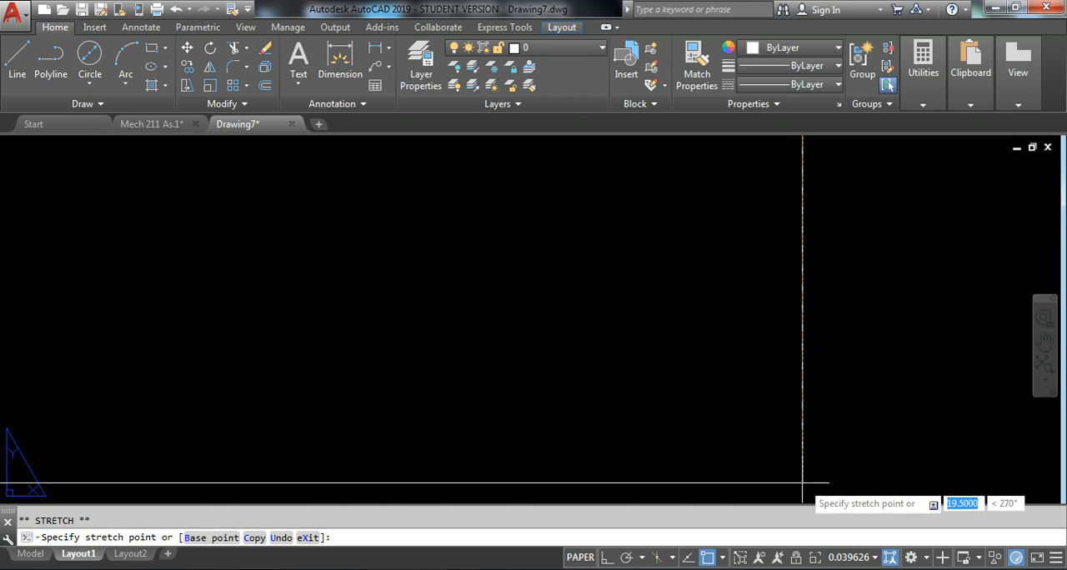
left_click(798, 465)
Stretch the viewport's lower-left corner out to the lower-left corner of the dashed printable area
scroll(792, 442, "down", 5)
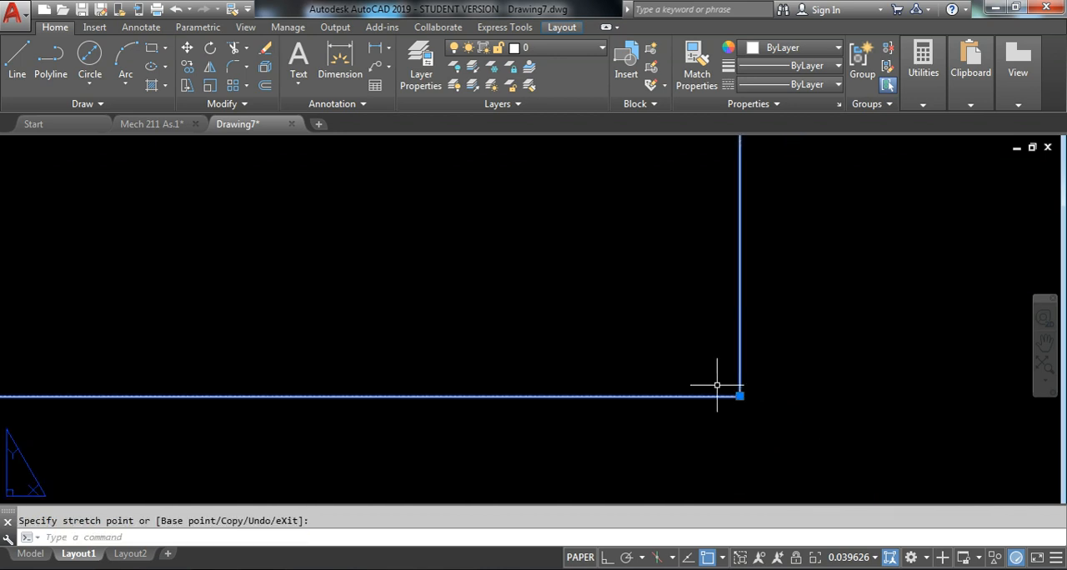
scroll(351, 409, "down", 7)
middle_click_drag(279, 408, 782, 419)
scroll(520, 420, "down", 2)
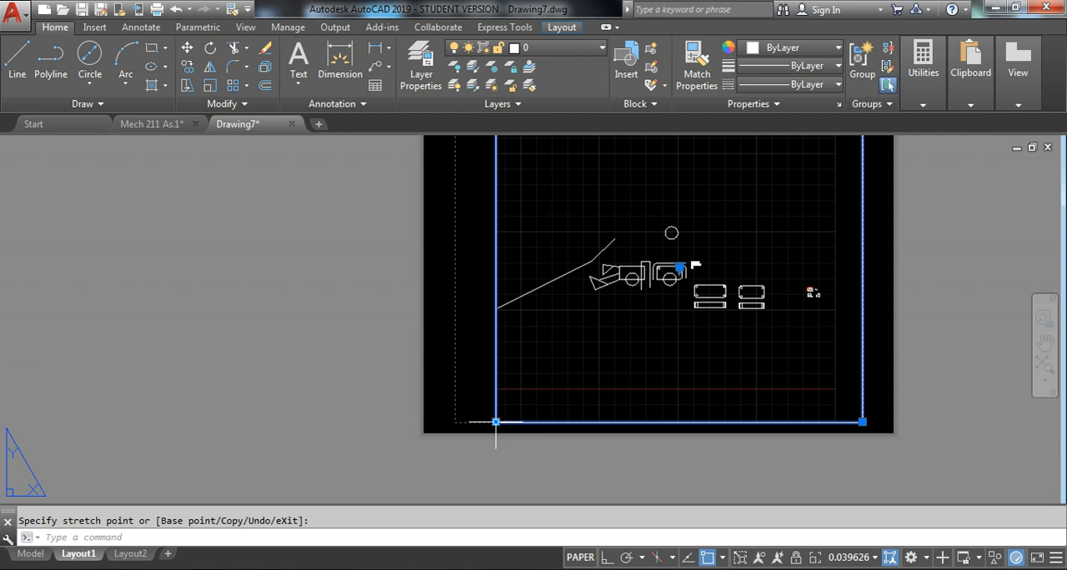
scroll(523, 429, "up", 6)
left_click(548, 404)
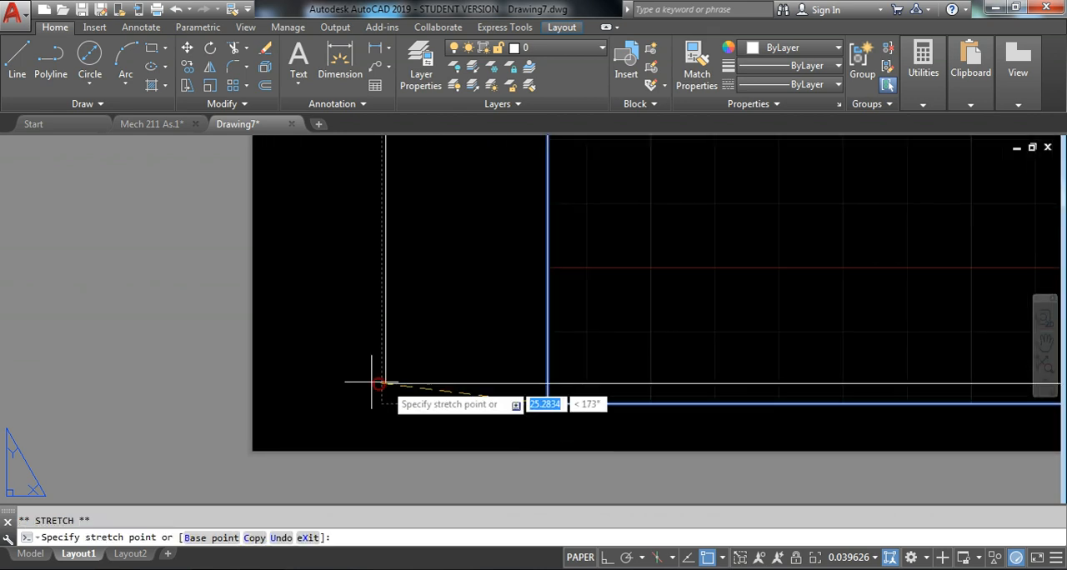
scroll(375, 382, "up", 8)
middle_click_drag(417, 472, 547, 291)
scroll(517, 279, "up", 4)
scroll(455, 334, "up", 5)
scroll(451, 255, "up", 3)
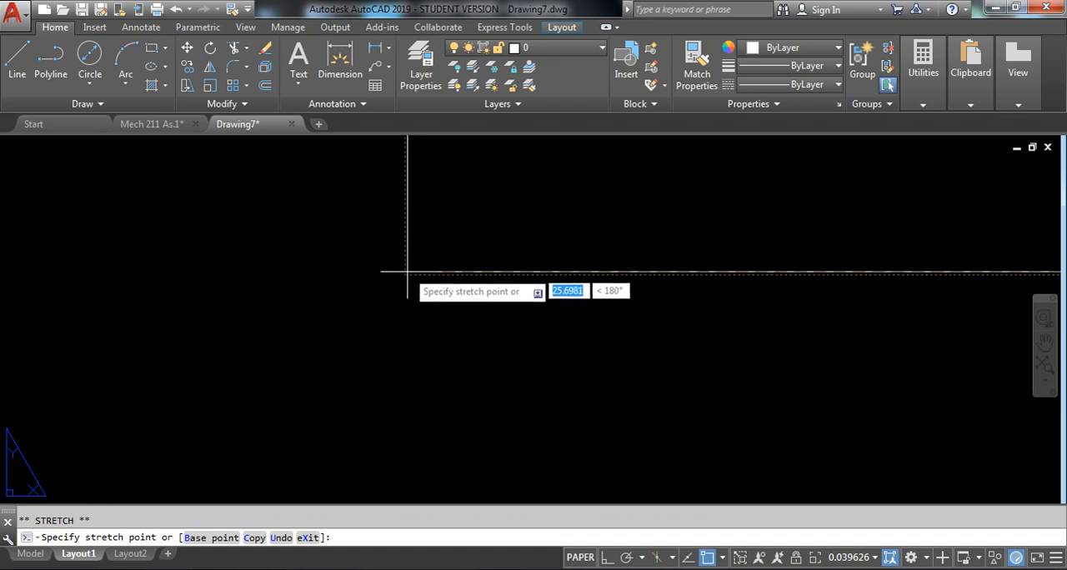
left_click(408, 269)
scroll(434, 313, "down", 6)
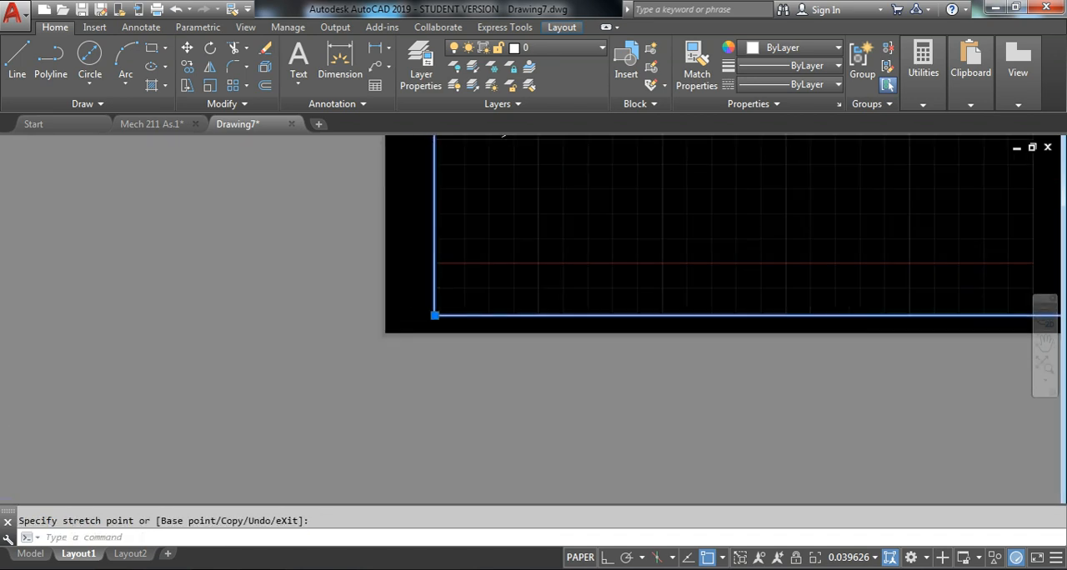
Stretch the viewport's upper-left corner to the upper-left corner of the dashed printable area, and deselect the viewport
scroll(419, 289, "up", 5)
scroll(372, 259, "up", 13)
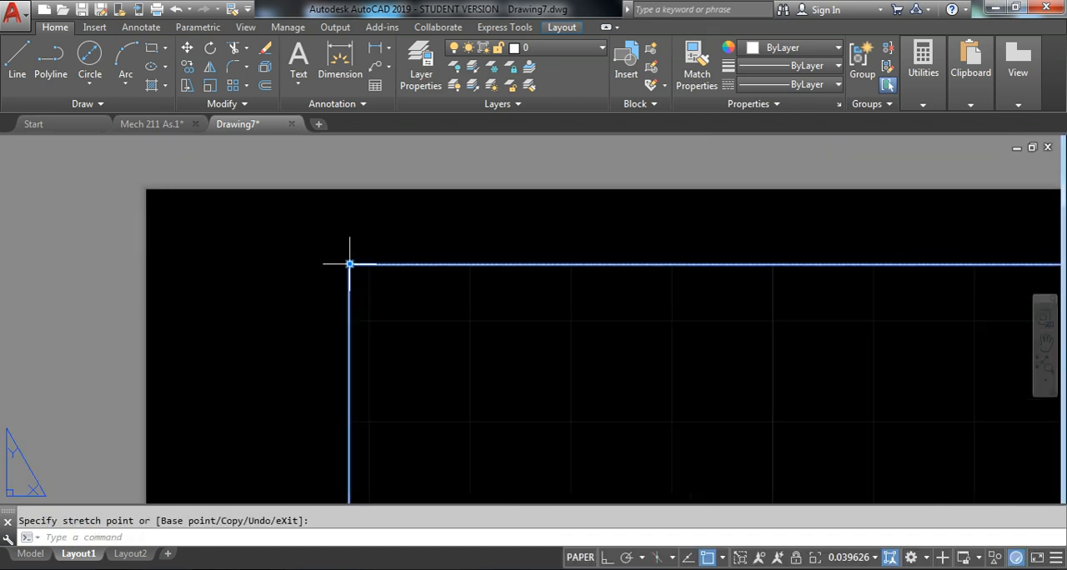
middle_click_drag(404, 167, 391, 230)
scroll(395, 209, "up", 12)
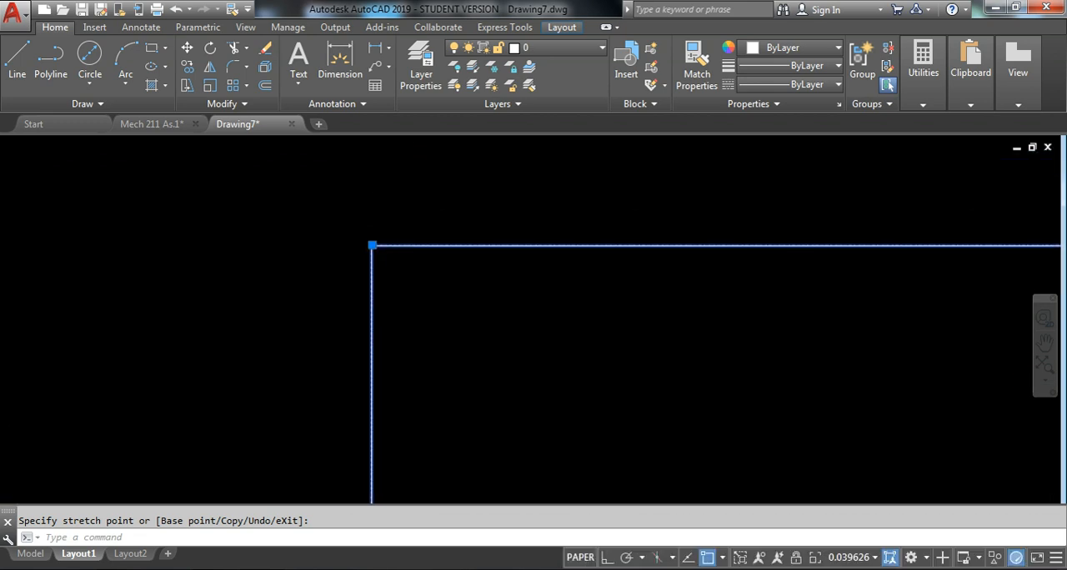
scroll(313, 347, "up", 6)
scroll(240, 385, "up", 4)
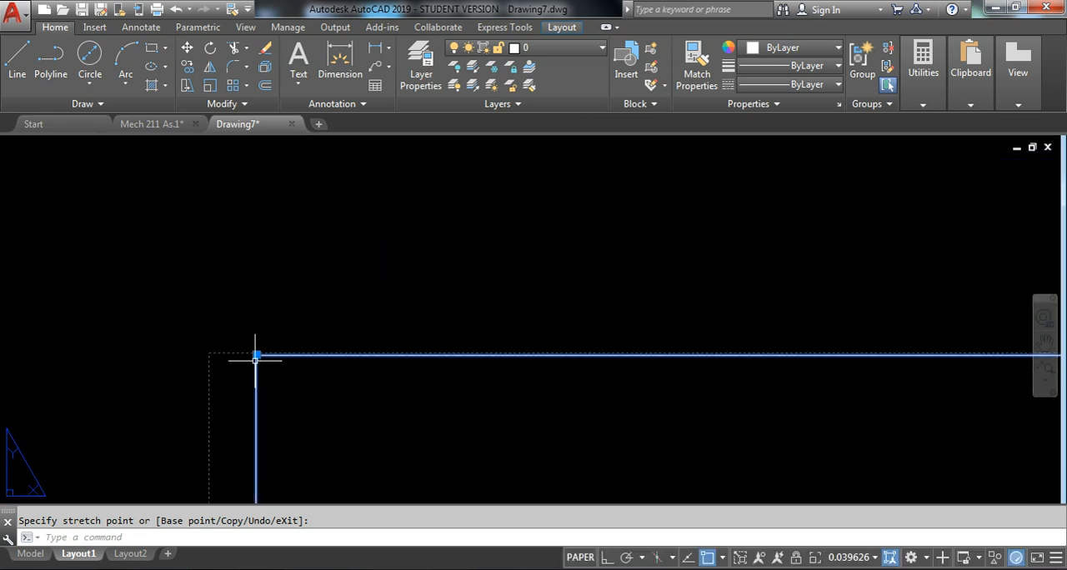
left_click(256, 355)
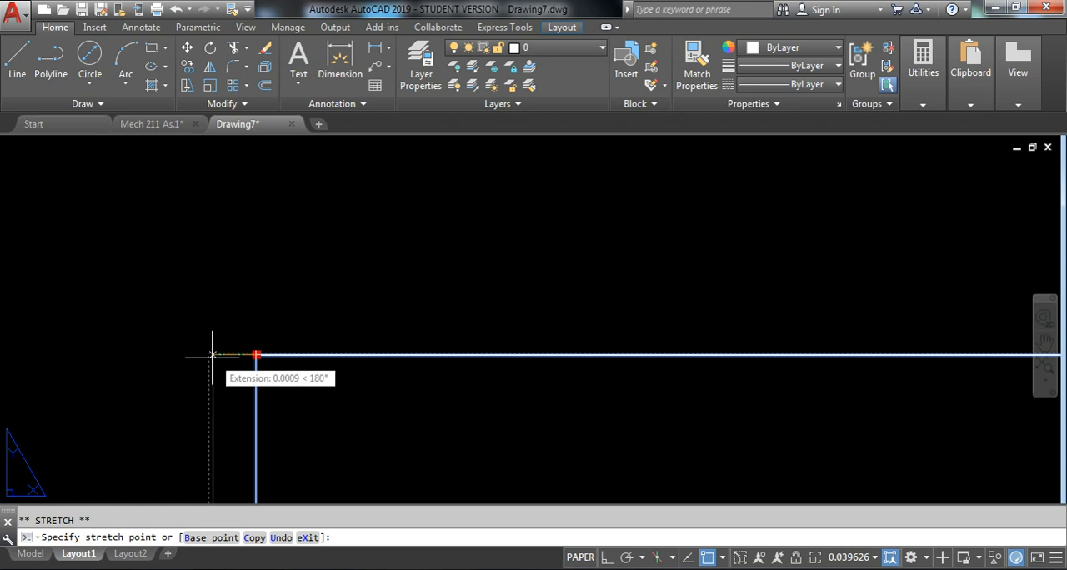
left_click(212, 355)
scroll(256, 320, "down", 7)
middle_click_drag(280, 284, 234, 320)
scroll(248, 295, "down", 10)
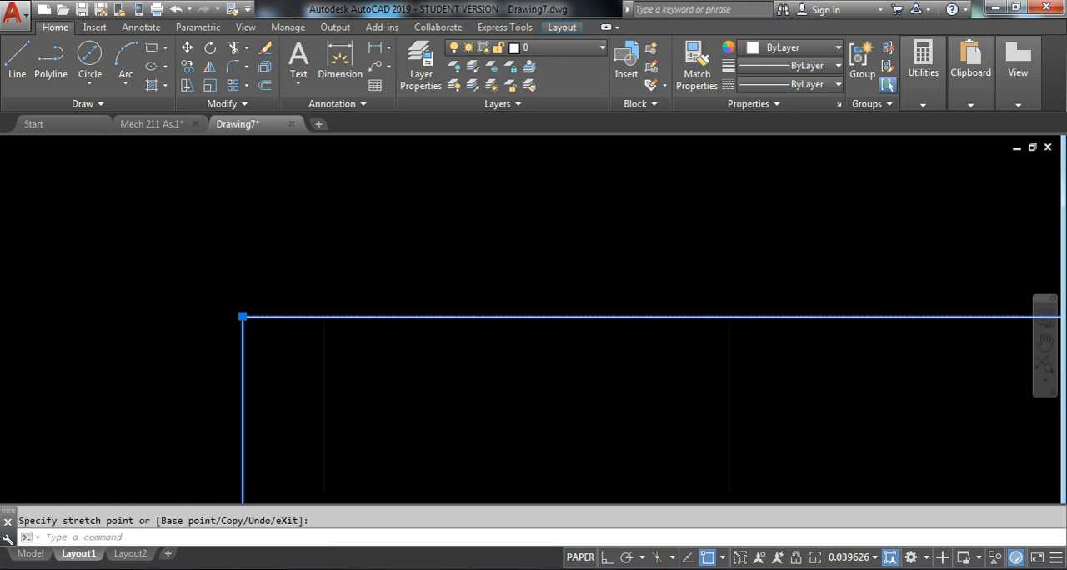
scroll(353, 350, "down", 10)
middle_click_drag(481, 397, 489, 286)
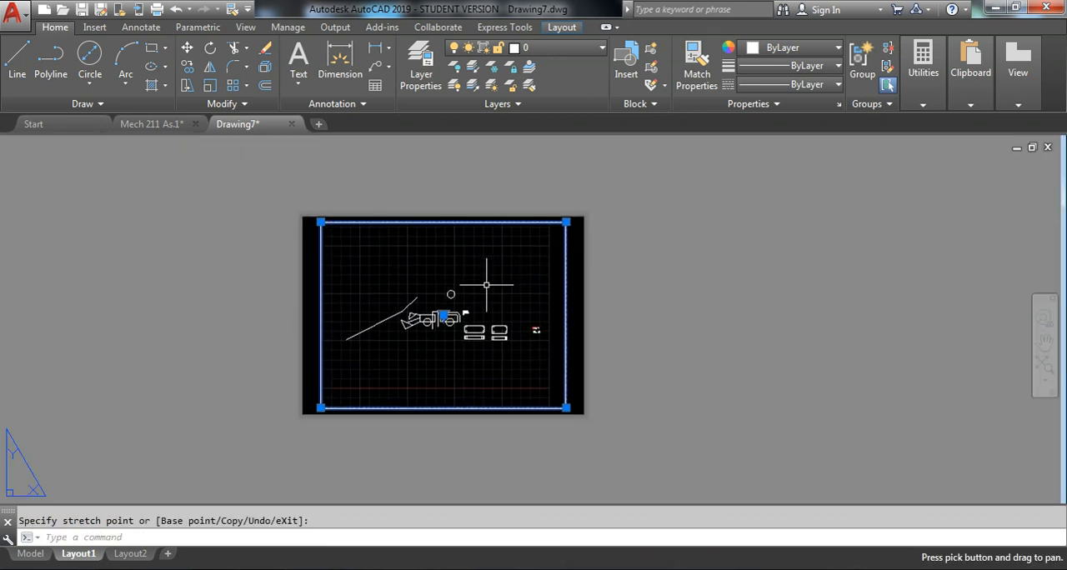
key("Escape")
scroll(314, 251, "up", 4)
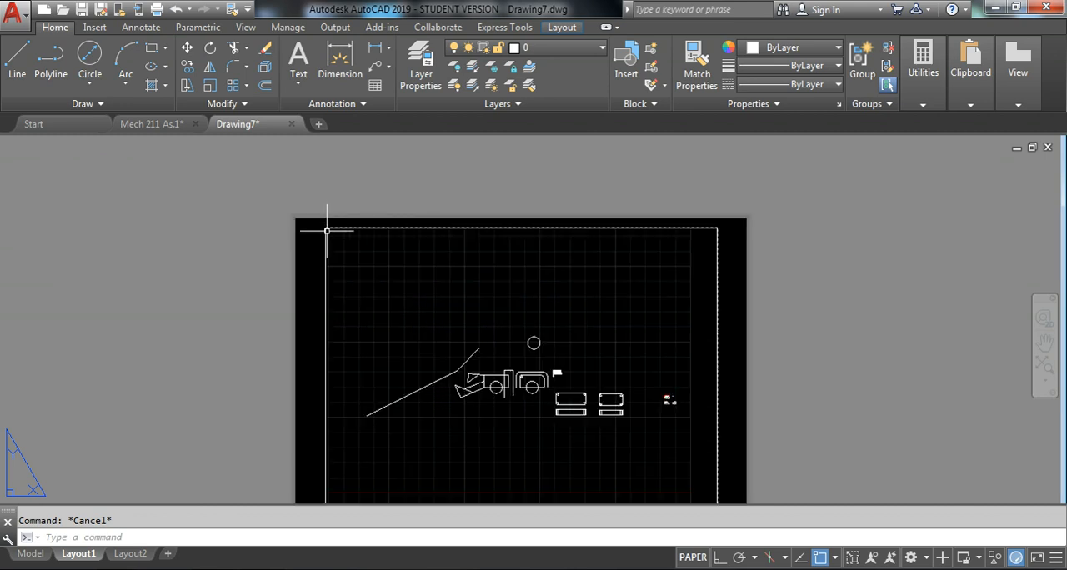
middle_click_drag(417, 245, 417, 214)
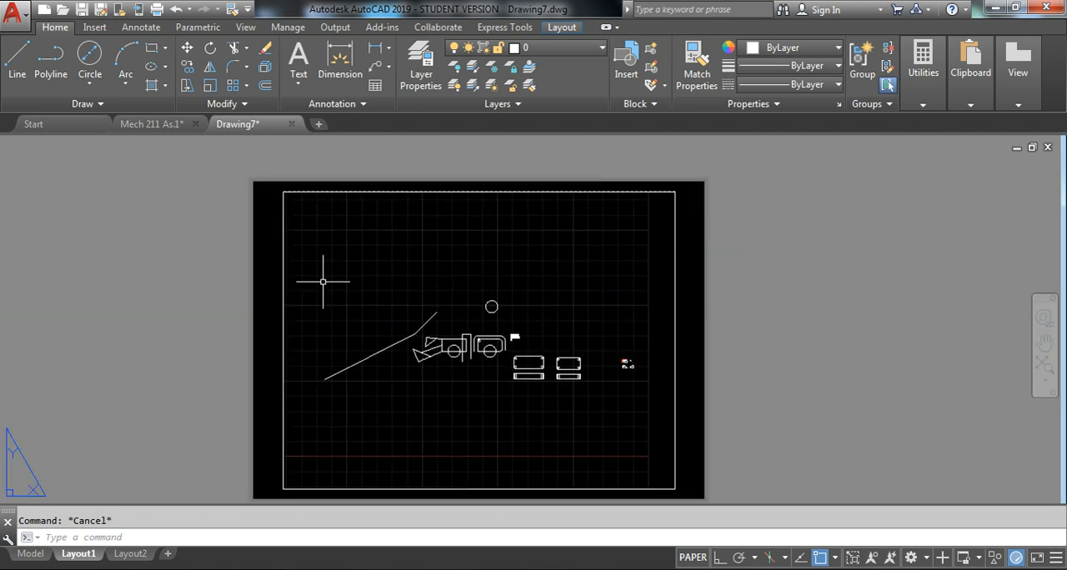
middle_click_drag(548, 216, 511, 192)
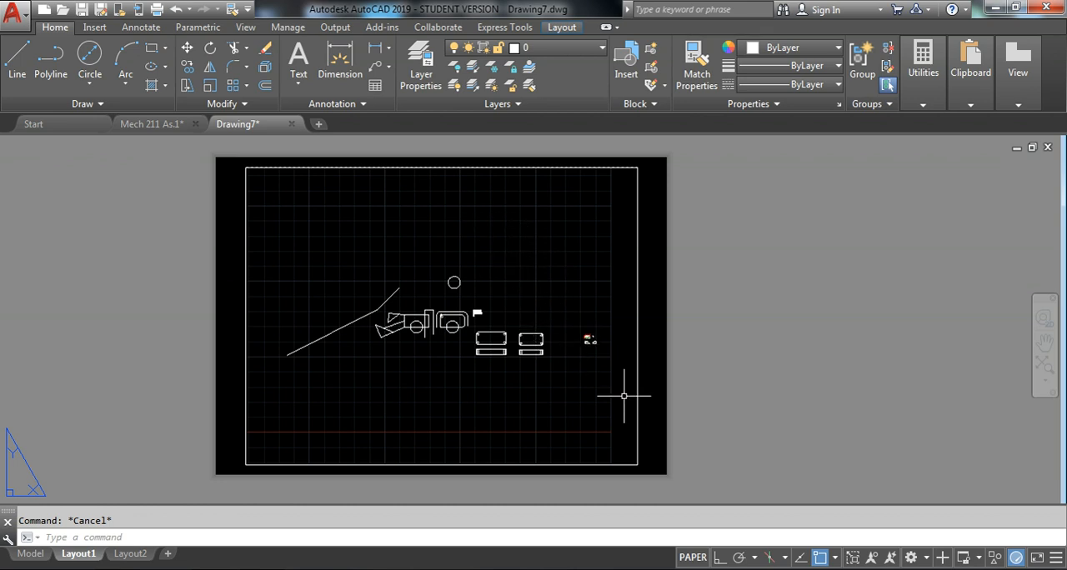
Activate the viewport's model space and frame the plan, front and side views inside it
double_click(528, 250)
scroll(491, 307, "up", 6)
scroll(493, 315, "down", 4)
middle_click_drag(529, 309, 363, 281)
scroll(464, 352, "up", 2)
scroll(493, 339, "down", 2)
scroll(490, 326, "up", 2)
scroll(482, 299, "up", 4)
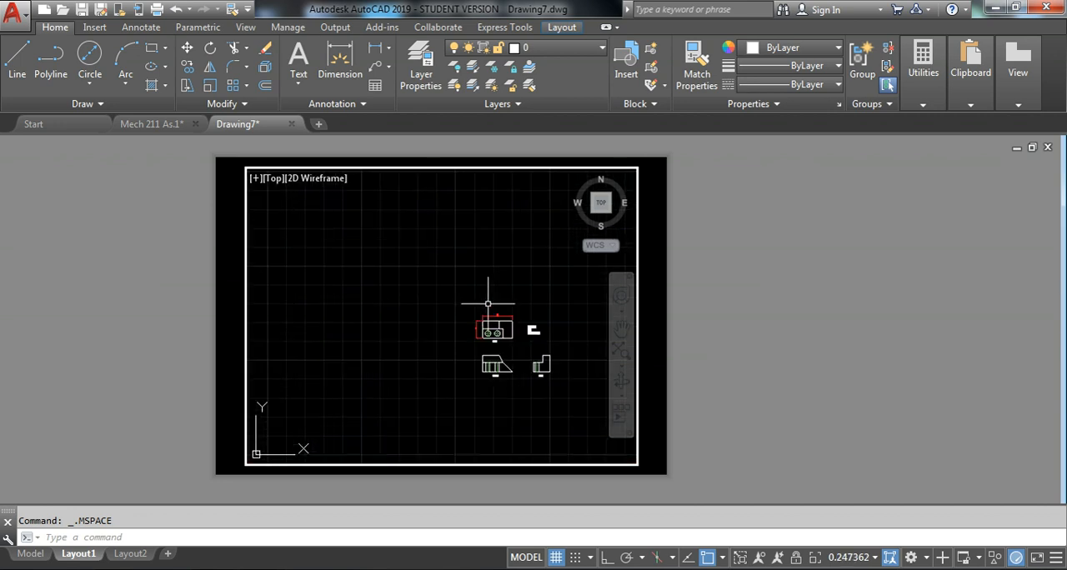
Return to paper space and examine the whole sheet with its viewport at different magnifications
left_click(526, 557)
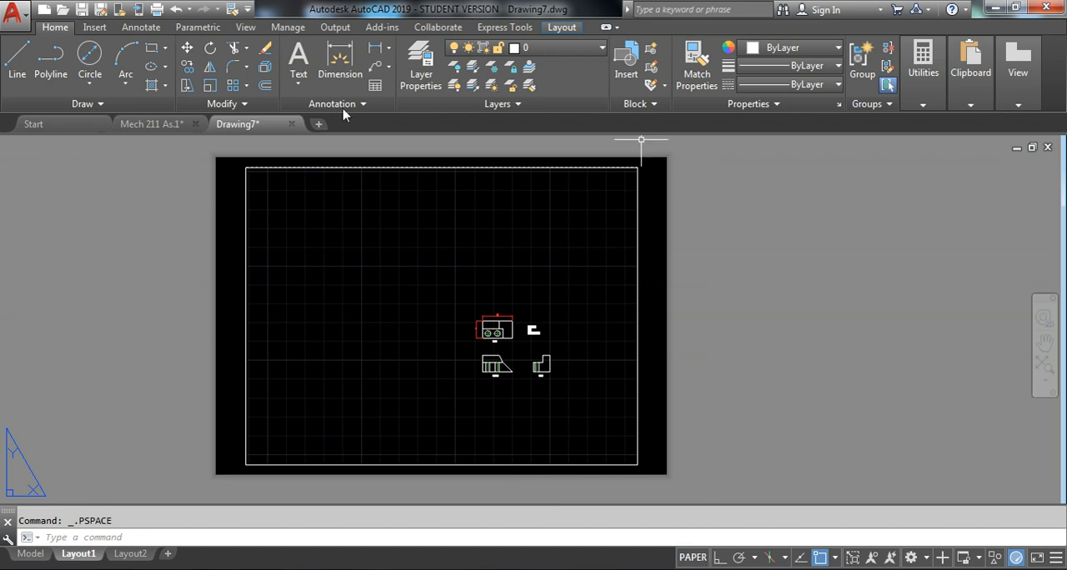
middle_click_drag(298, 333, 528, 341)
scroll(567, 365, "down", 4)
scroll(569, 364, "up", 6)
scroll(742, 353, "down", 6)
middle_click_drag(783, 342, 513, 324)
scroll(561, 307, "up", 6)
scroll(590, 301, "down", 6)
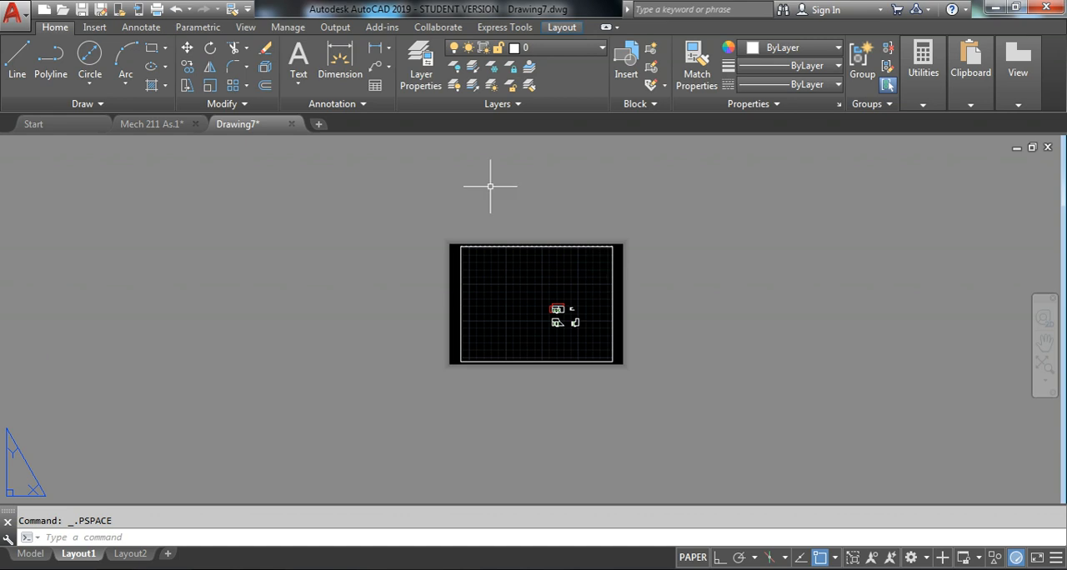
Draw a trial chain of six freehand line segments in paper space, crossing over the views inside the sheet
scroll(491, 186, "up", 2)
left_click(17, 57)
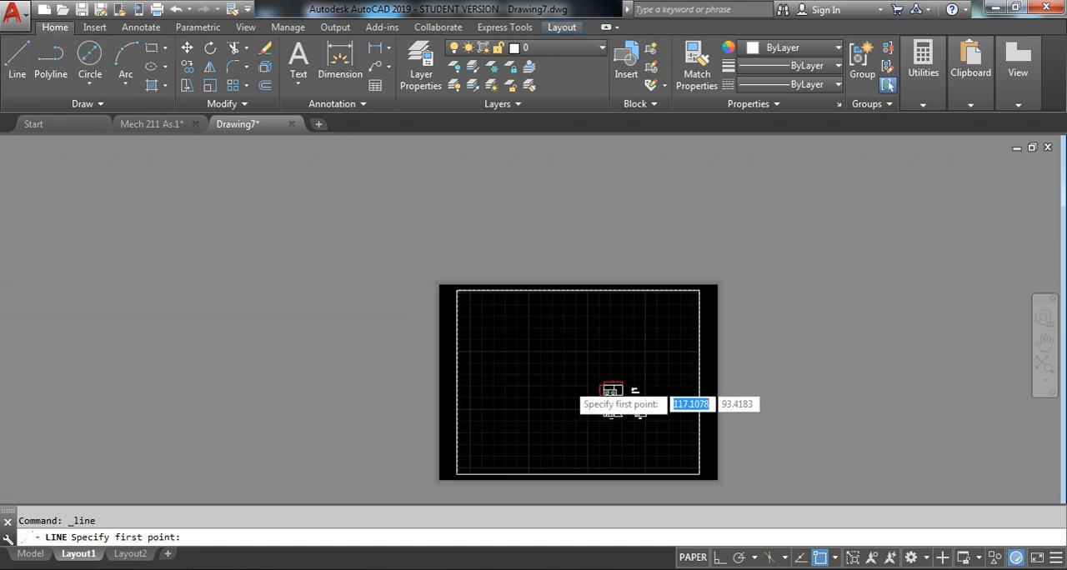
scroll(564, 382, "up", 2)
left_click(509, 319)
left_click(706, 434)
left_click(719, 327)
left_click(638, 287)
left_click(506, 412)
left_click(655, 430)
left_click(676, 358)
key("Escape")
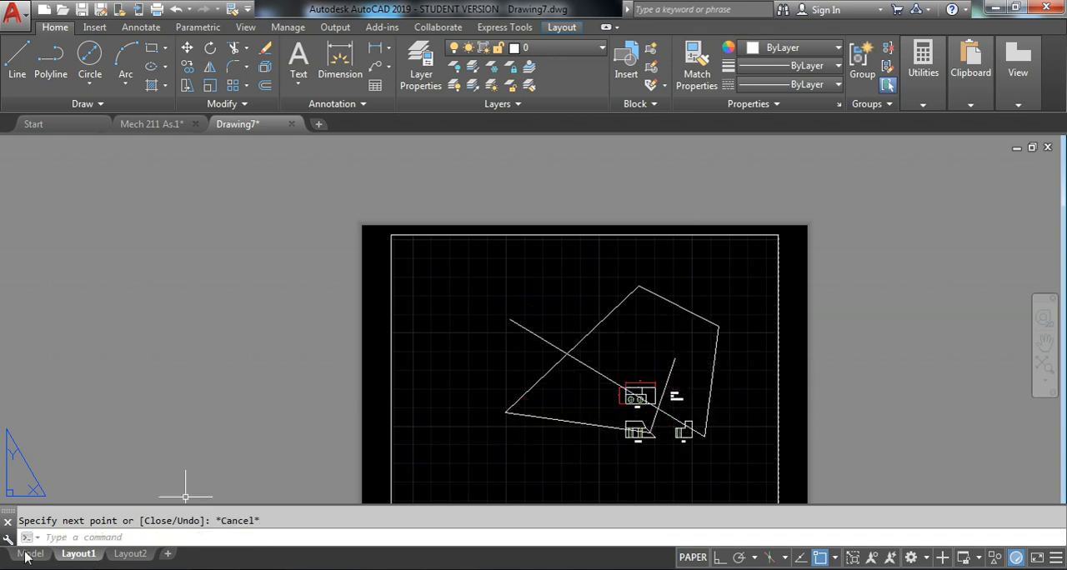
Check model space for the lines drawn on the sheet, and return to Layout1
scroll(562, 419, "down", 3)
scroll(644, 407, "up", 3)
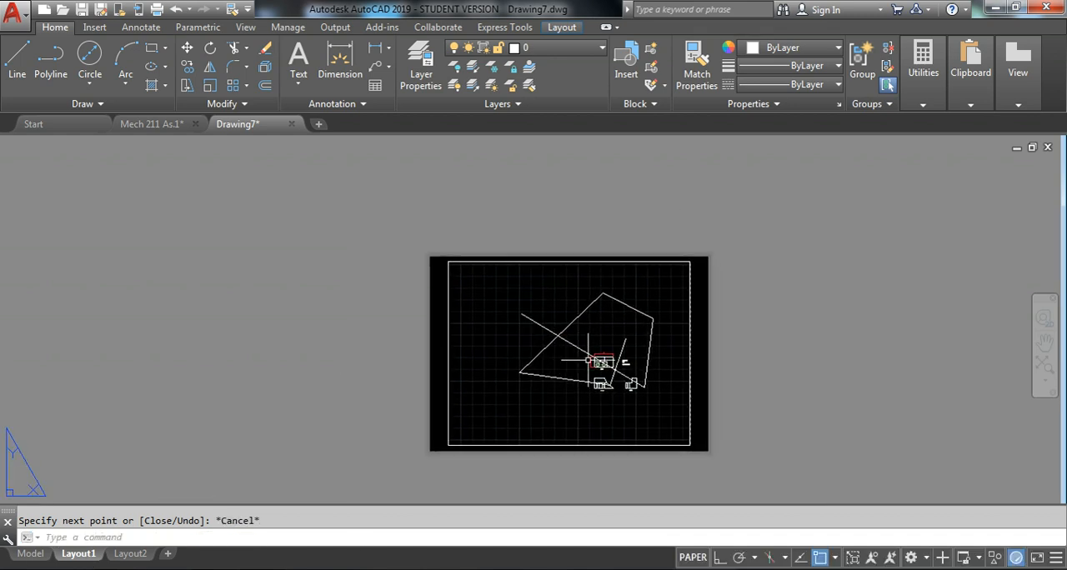
left_click(31, 554)
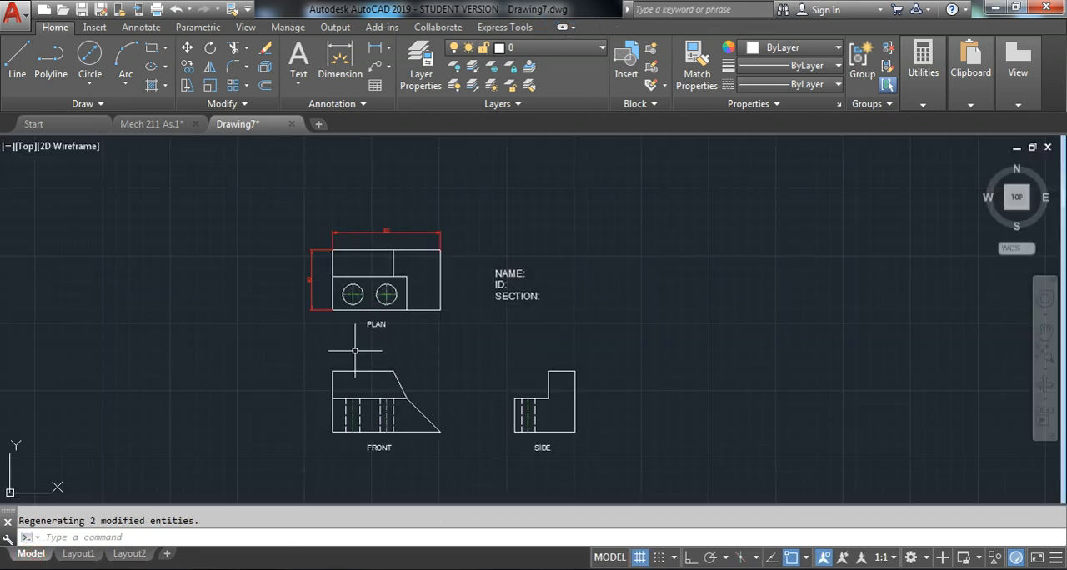
left_click(77, 555)
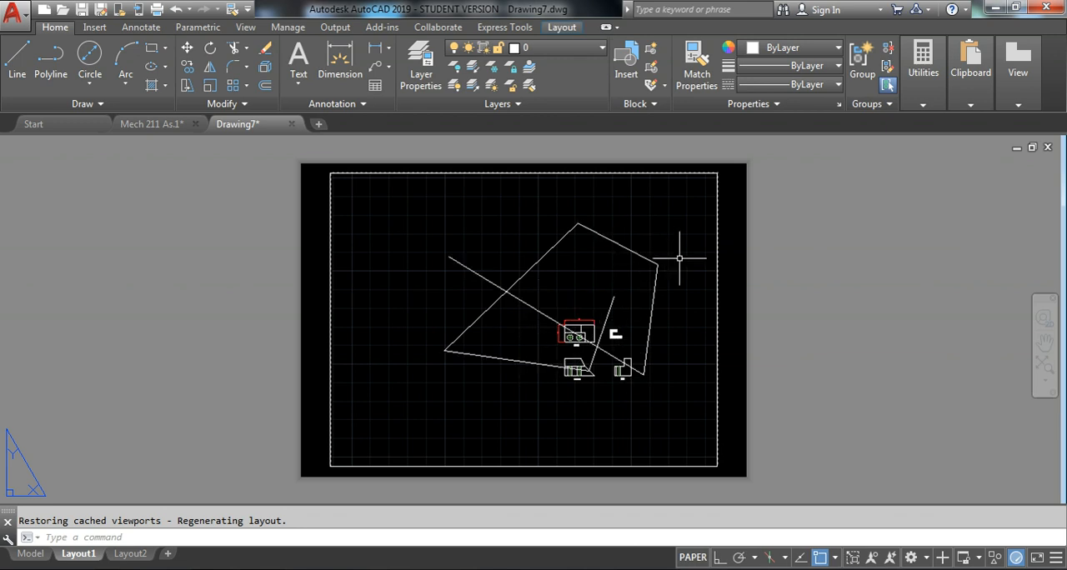
Delete all the trial lines drawn across the sheet in paper space
left_click(705, 248)
left_click(446, 375)
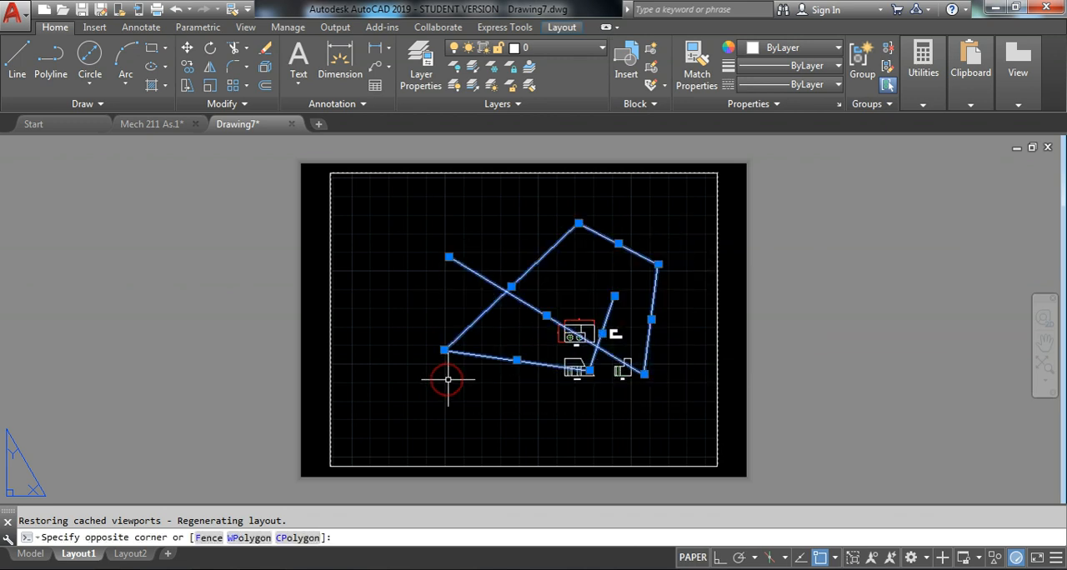
key("Delete")
Try to select the orthographic views through the viewport while in paper space
left_click(656, 303)
left_click(510, 403)
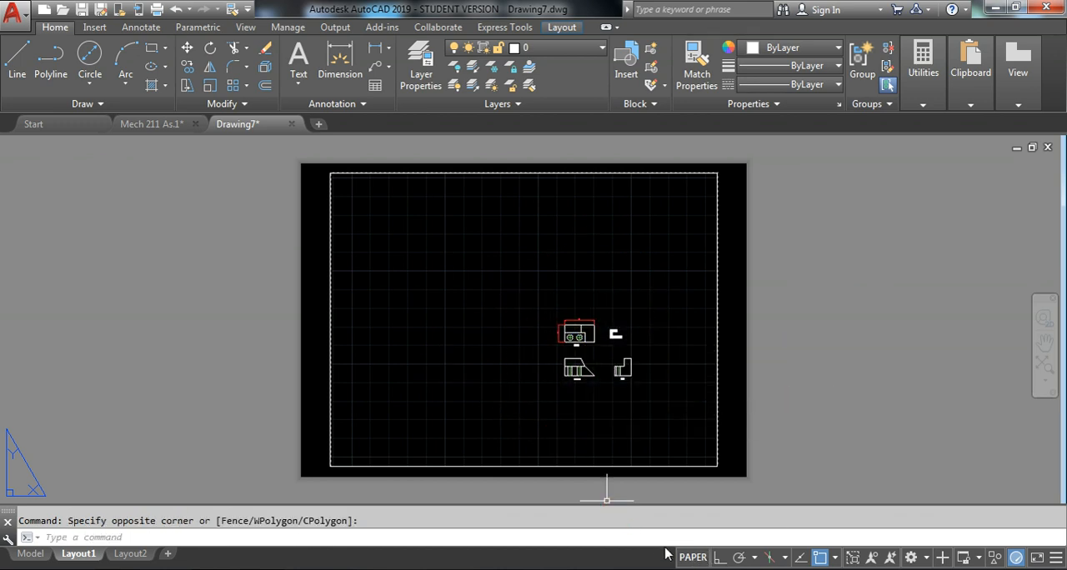
left_click(648, 315)
left_click(518, 431)
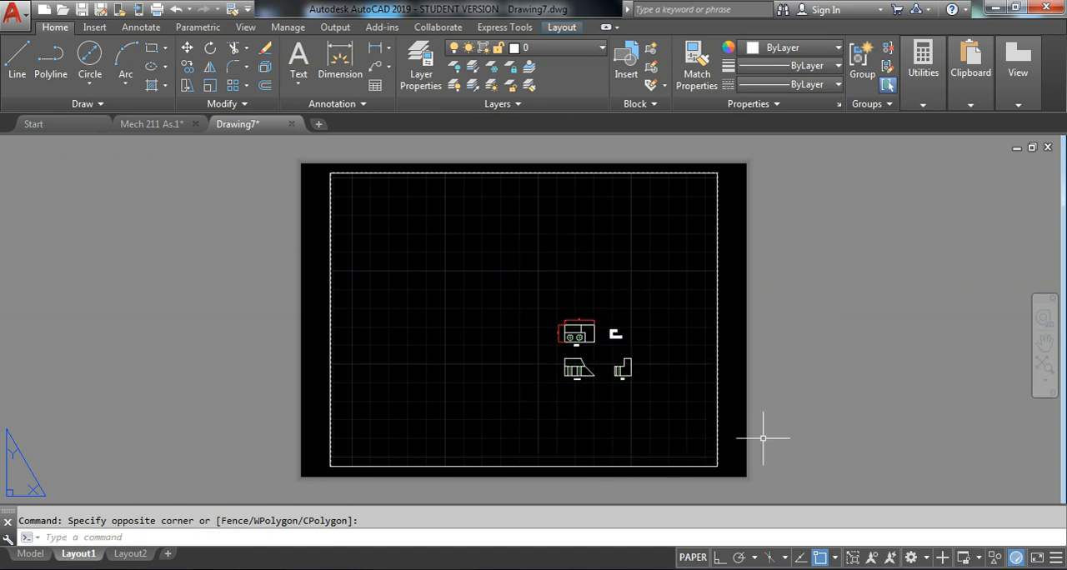
Activate the viewport's model space, zoom its contents to extents and shift them within the frame
left_click(693, 558)
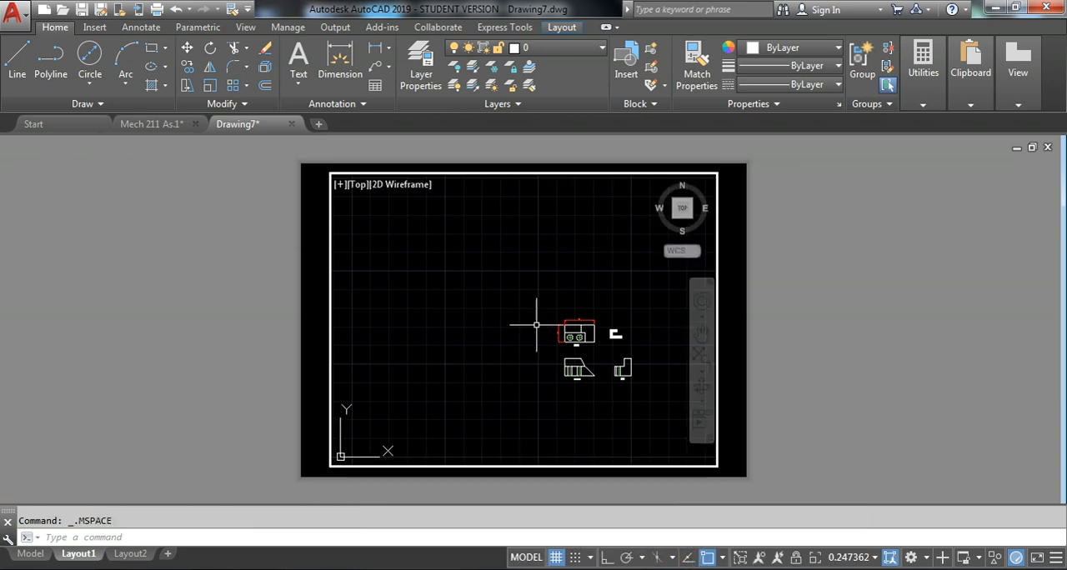
scroll(531, 295, "down", 3)
scroll(565, 326, "up", 5)
scroll(603, 290, "down", 2)
scroll(567, 292, "up", 4)
scroll(544, 302, "up", 3)
scroll(645, 338, "down", 10)
middle_click(645, 326)
middle_click(645, 326)
middle_click_drag(647, 326, 473, 293)
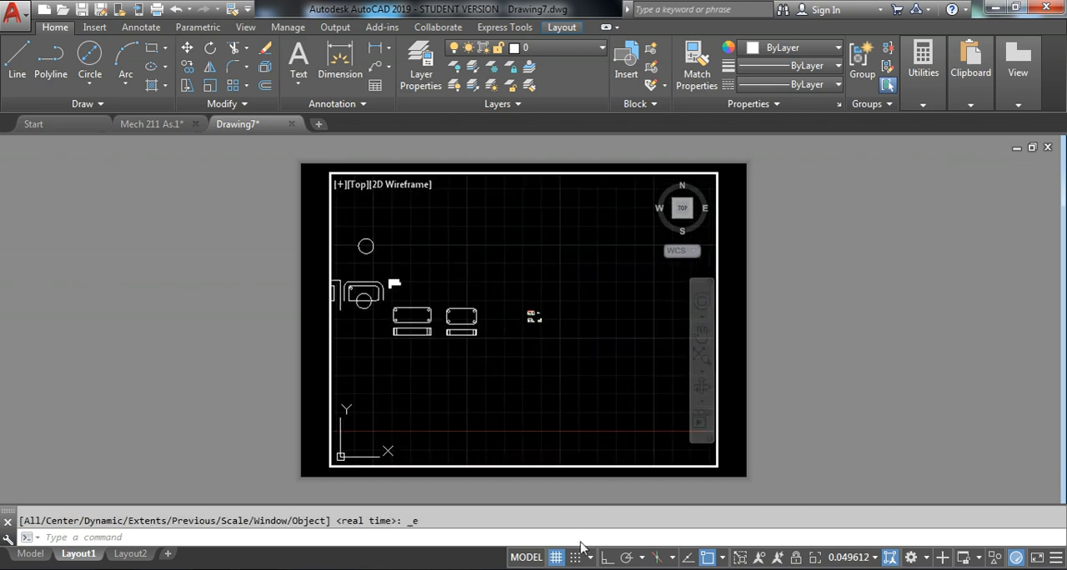
Switch to paper space and inspect the sheet enlarged and reduced
left_click(526, 557)
scroll(493, 264, "up", 5)
scroll(517, 313, "down", 4)
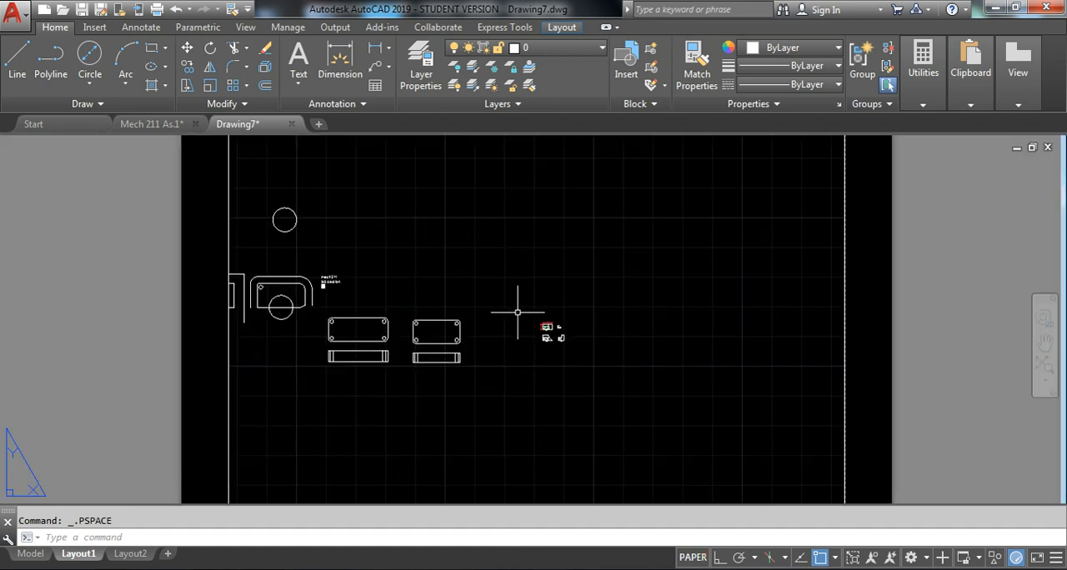
scroll(517, 313, "down", 6)
Enlarge the model contents inside the active viewport, and return to paper space with the whole sheet in view
left_click(693, 557)
scroll(517, 334, "up", 3)
scroll(536, 305, "down", 2)
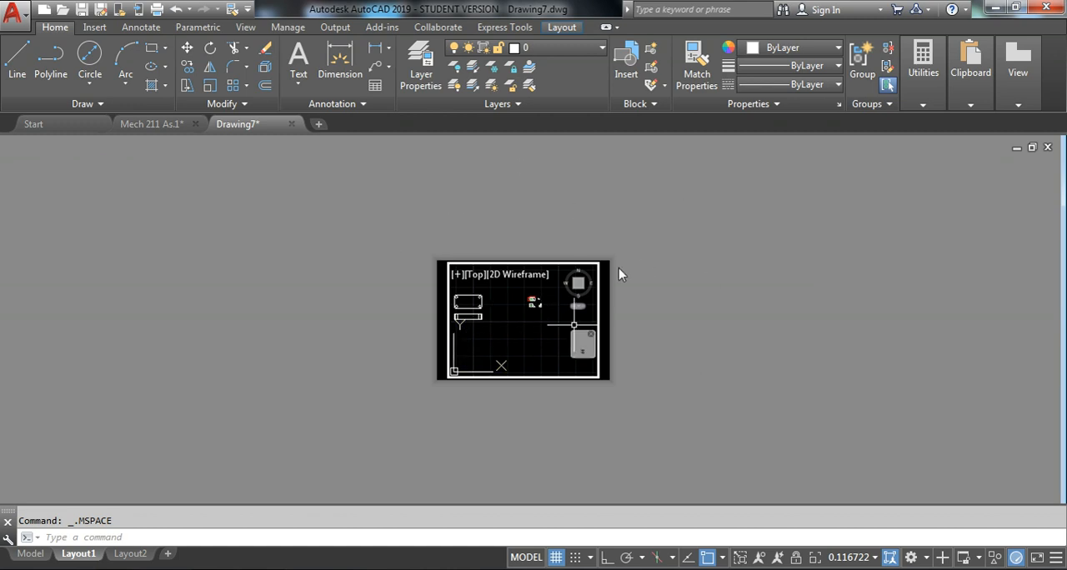
left_click(527, 558)
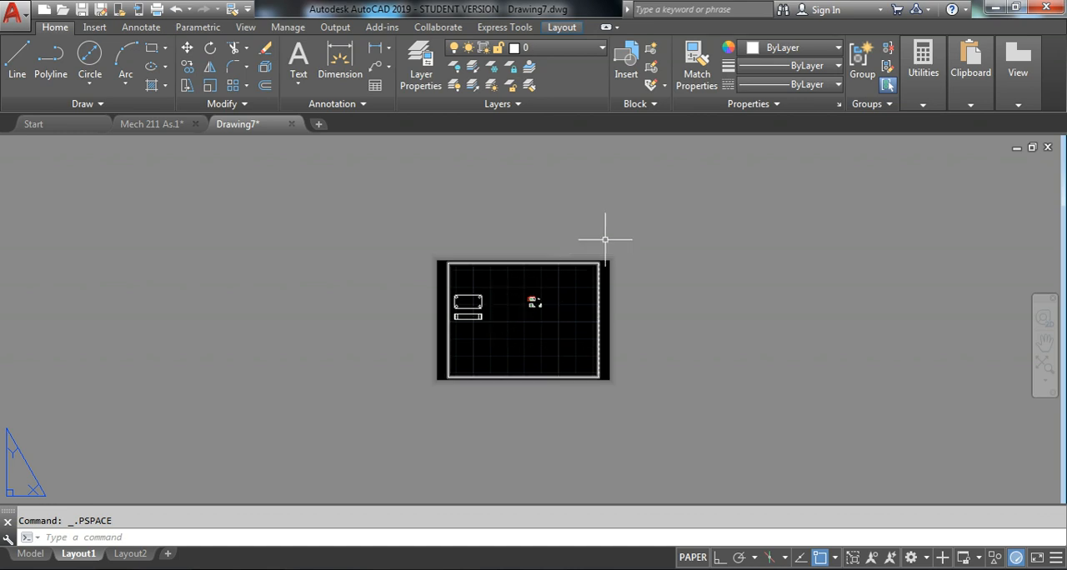
scroll(534, 317, "up", 4)
scroll(529, 323, "up", 2)
scroll(529, 323, "down", 2)
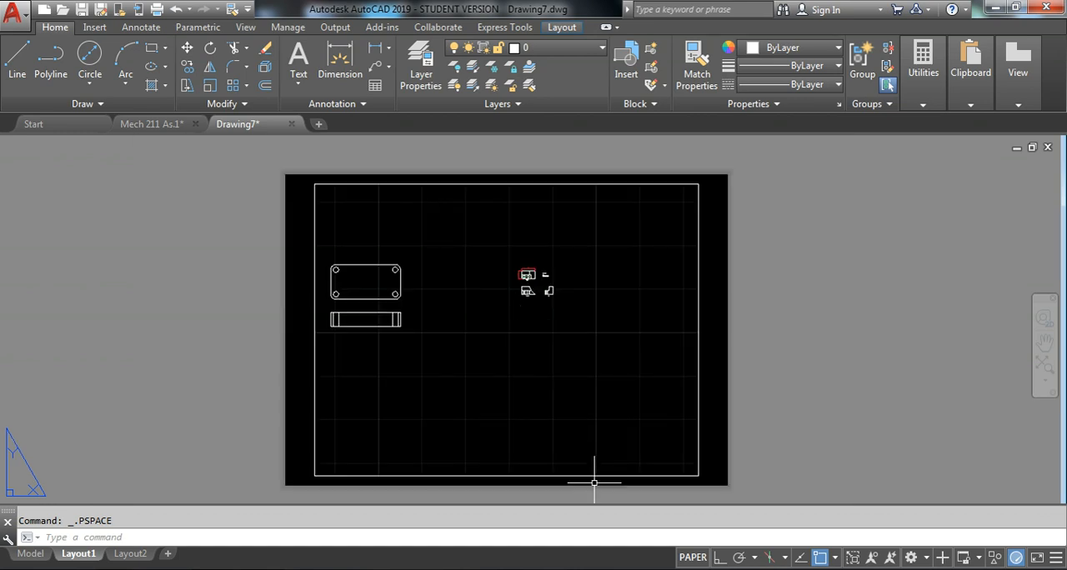
Activate the viewport and frame the plan, front and side views with the name block inside it
left_click(696, 557)
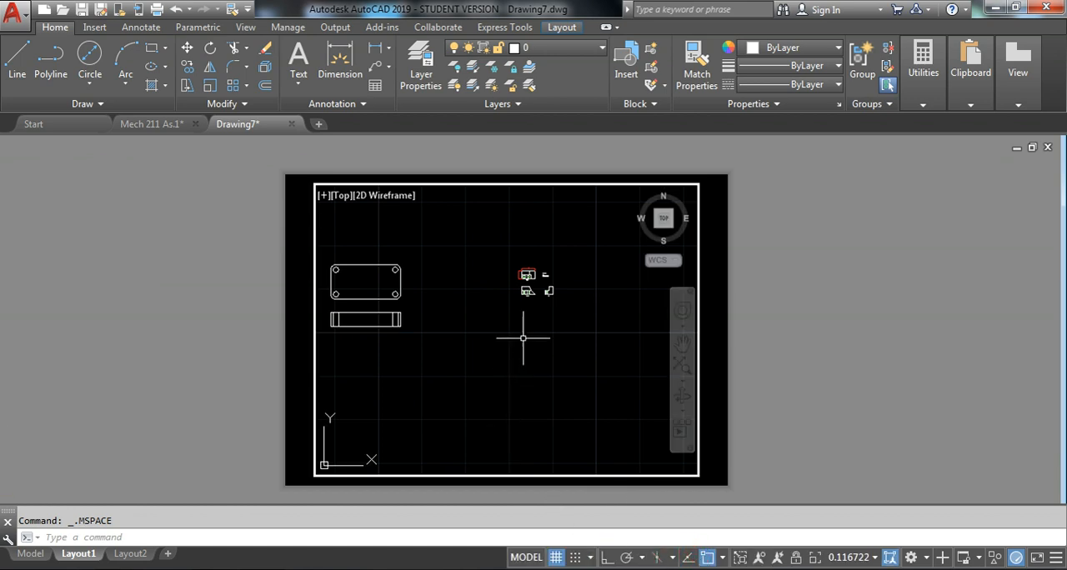
scroll(523, 271, "up", 6)
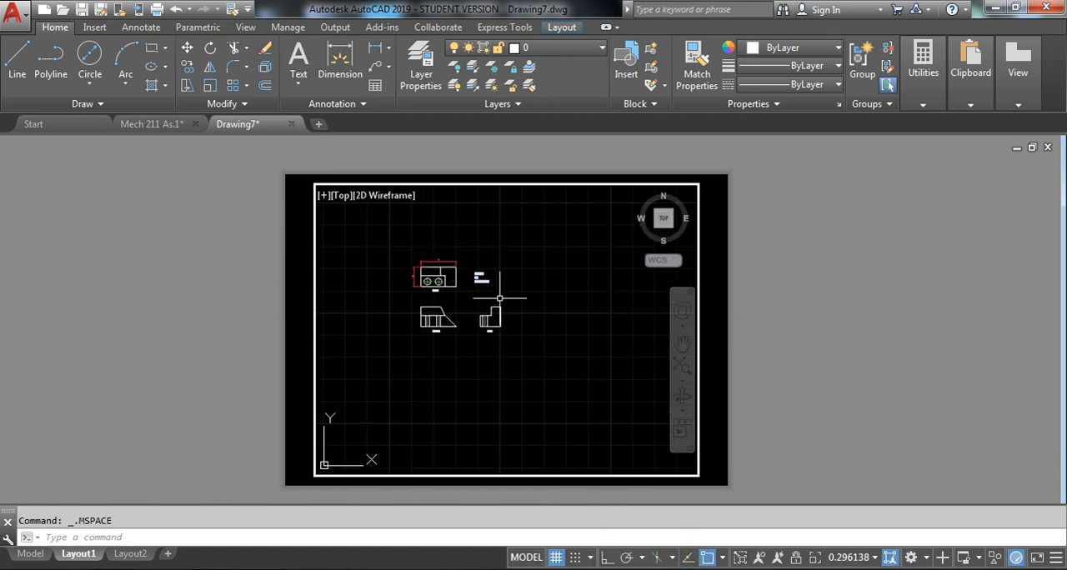
scroll(495, 351, "up", 4)
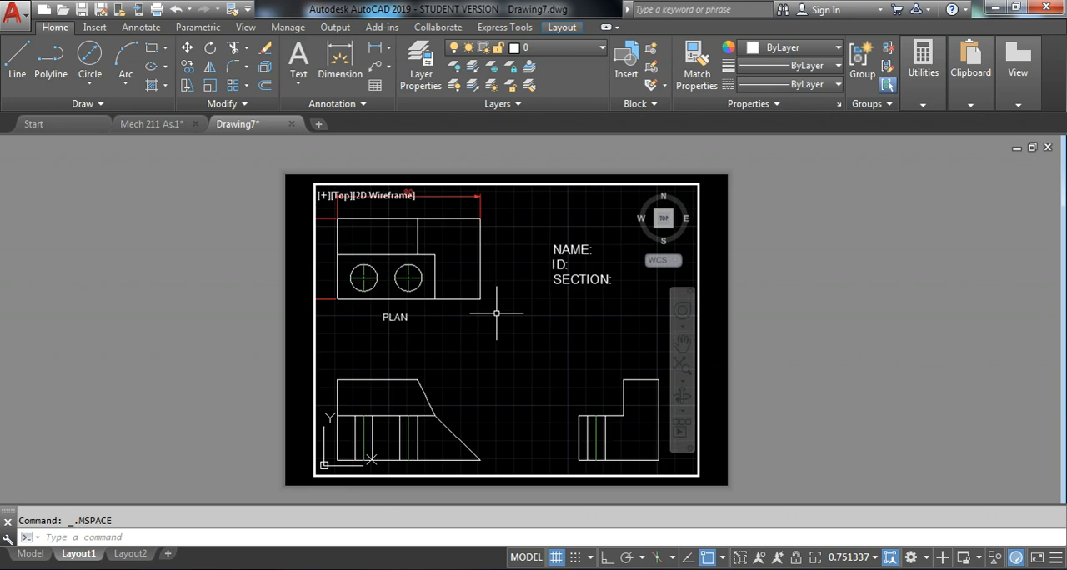
scroll(496, 313, "down", 4)
middle_click_drag(530, 322, 512, 311)
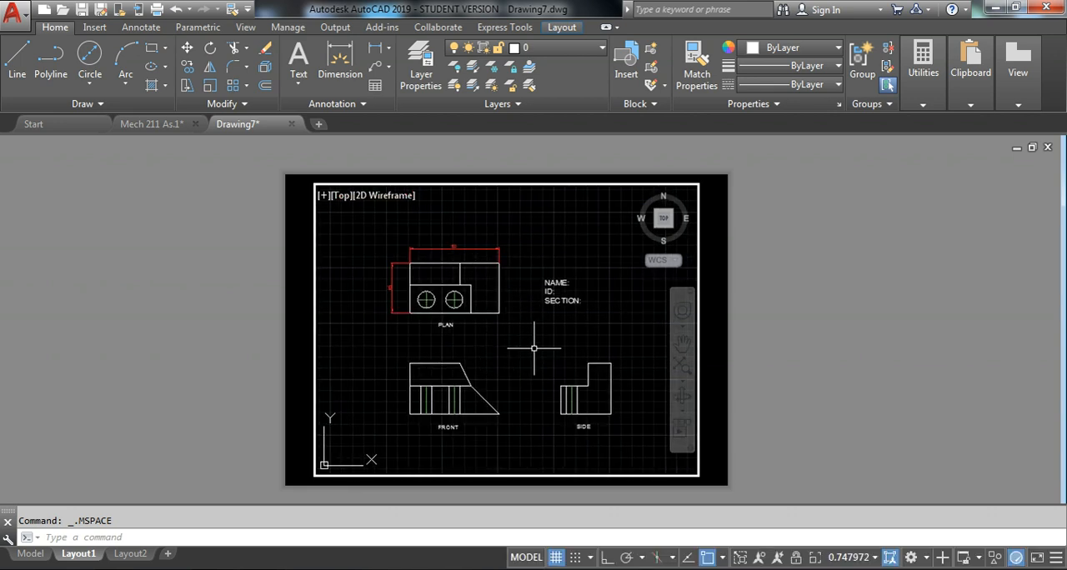
Set the active viewport's scale to 1:1
left_click(873, 559)
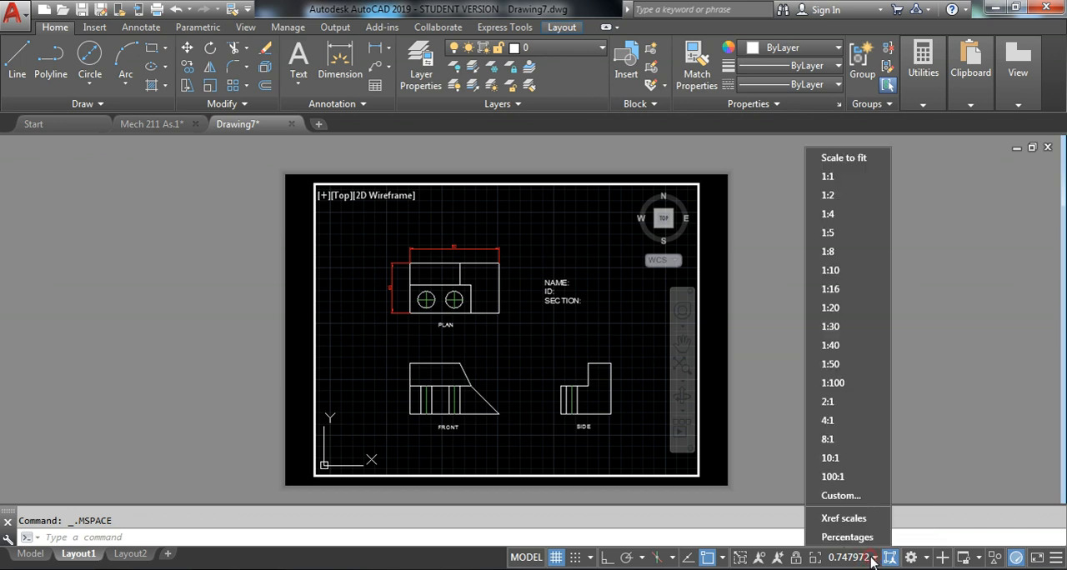
left_click(876, 561)
left_click(875, 560)
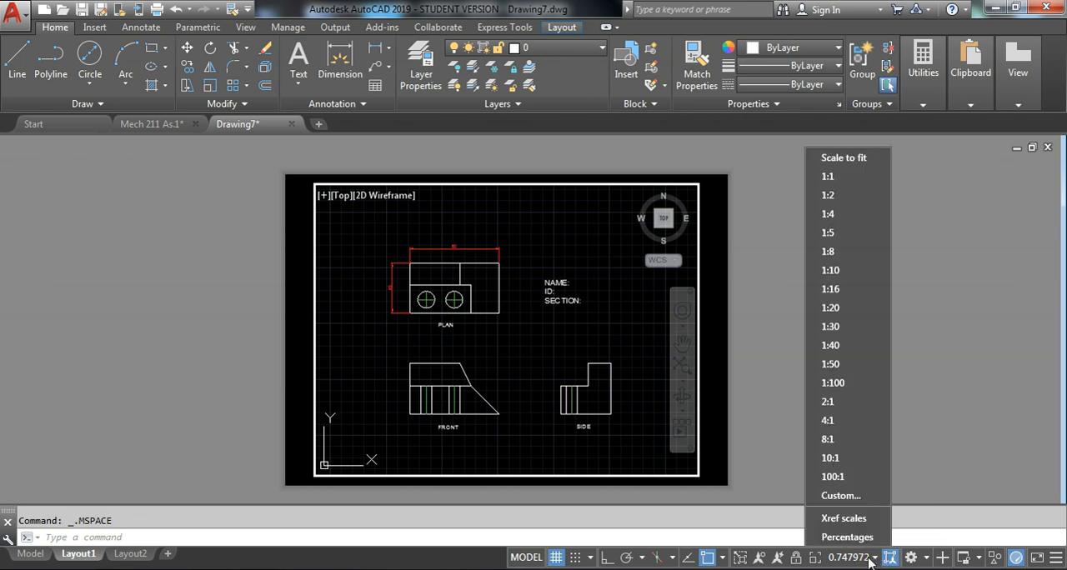
left_click(845, 175)
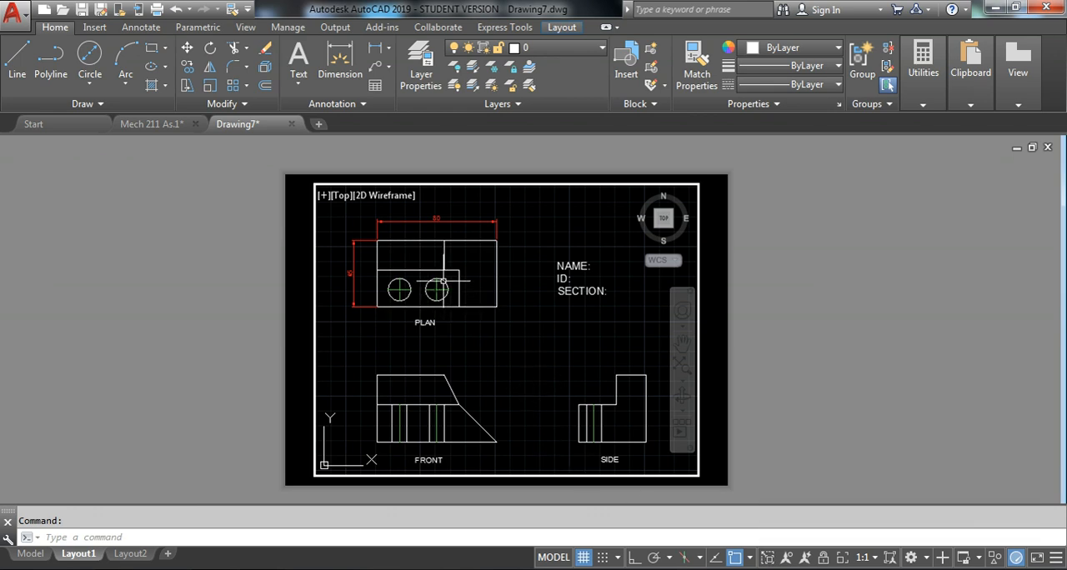
Enlarge the plan view within the viewport, and try a viewport scale of 1:2
scroll(442, 270, "up", 4)
middle_click_drag(441, 269, 527, 275)
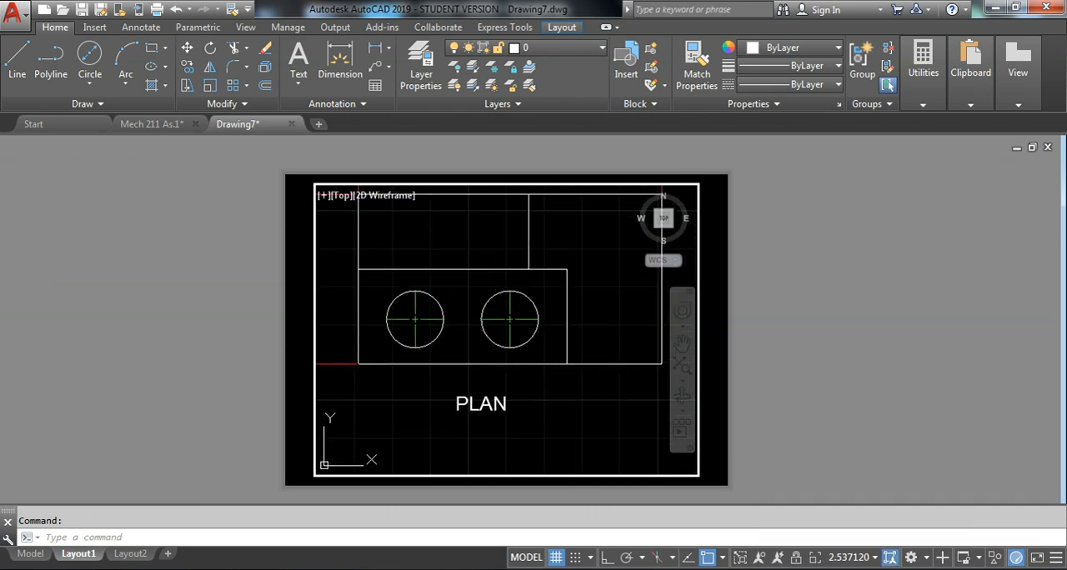
left_click(874, 558)
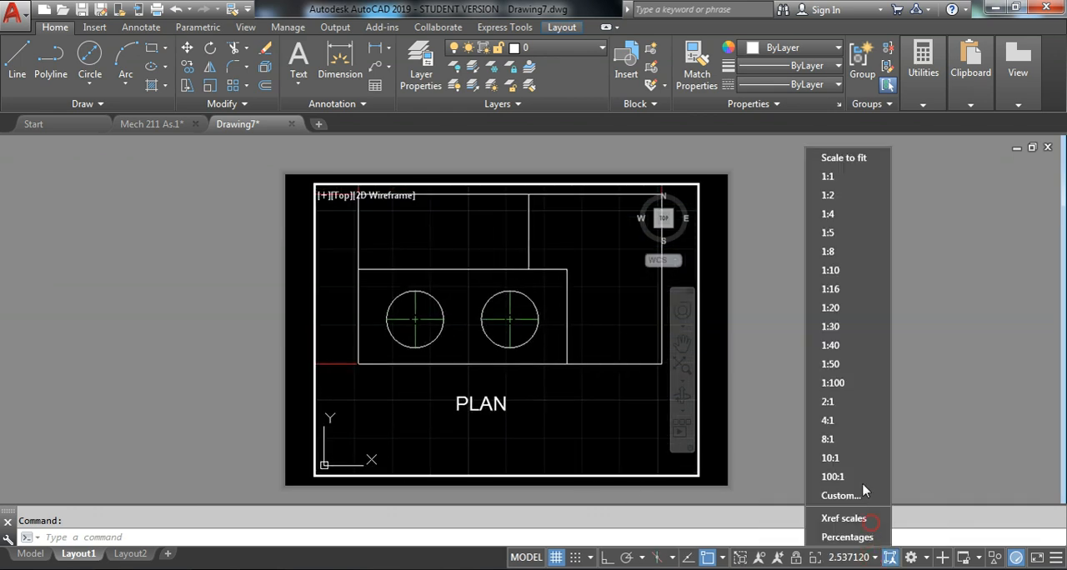
left_click(857, 198)
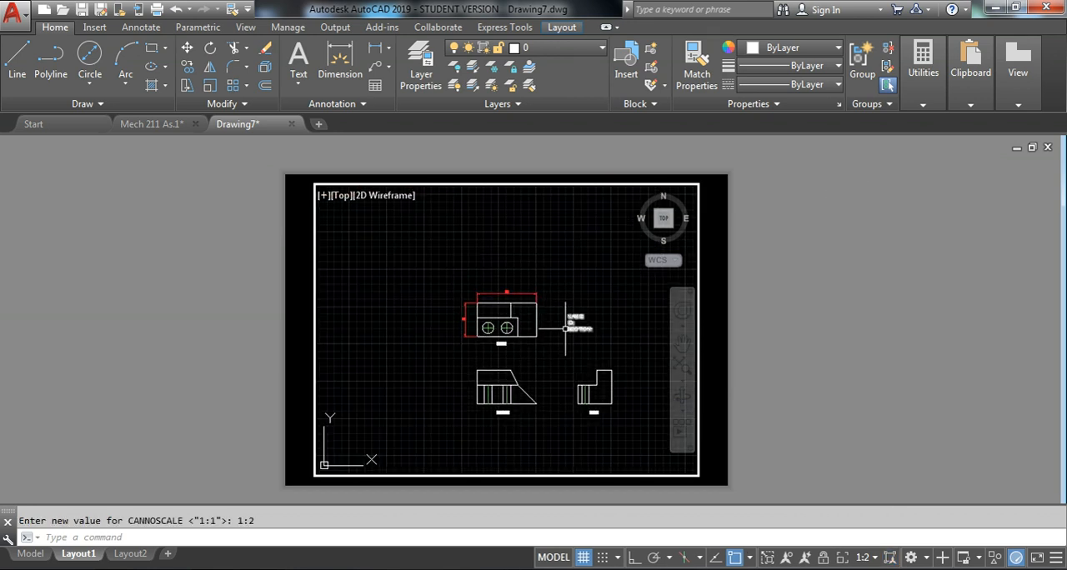
Set the viewport scale back to 1:1 and shift the drawing so all three views and the name block fit
left_click(864, 560)
left_click(862, 184)
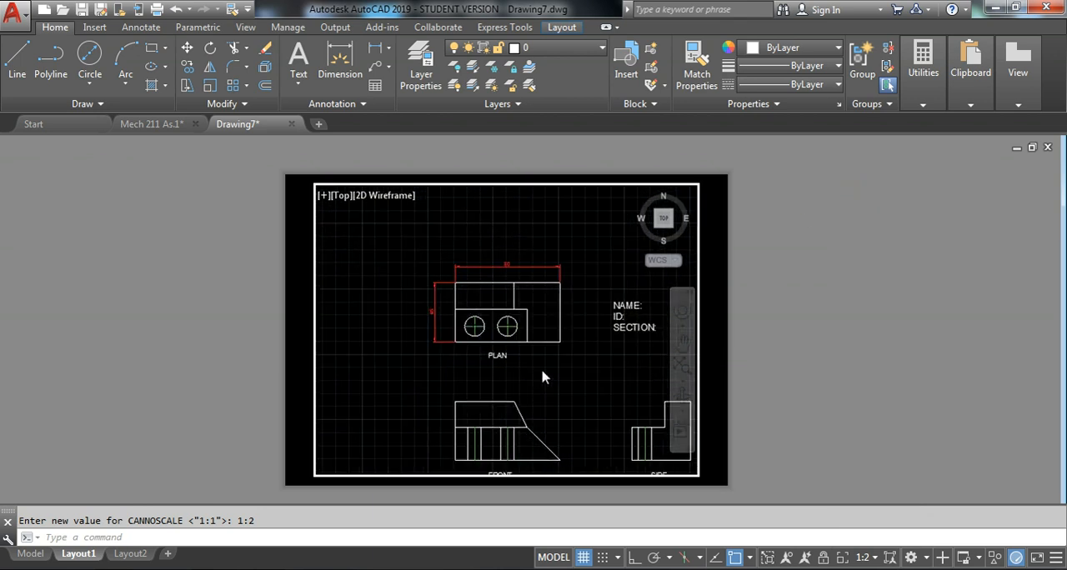
middle_click_drag(614, 409, 545, 363)
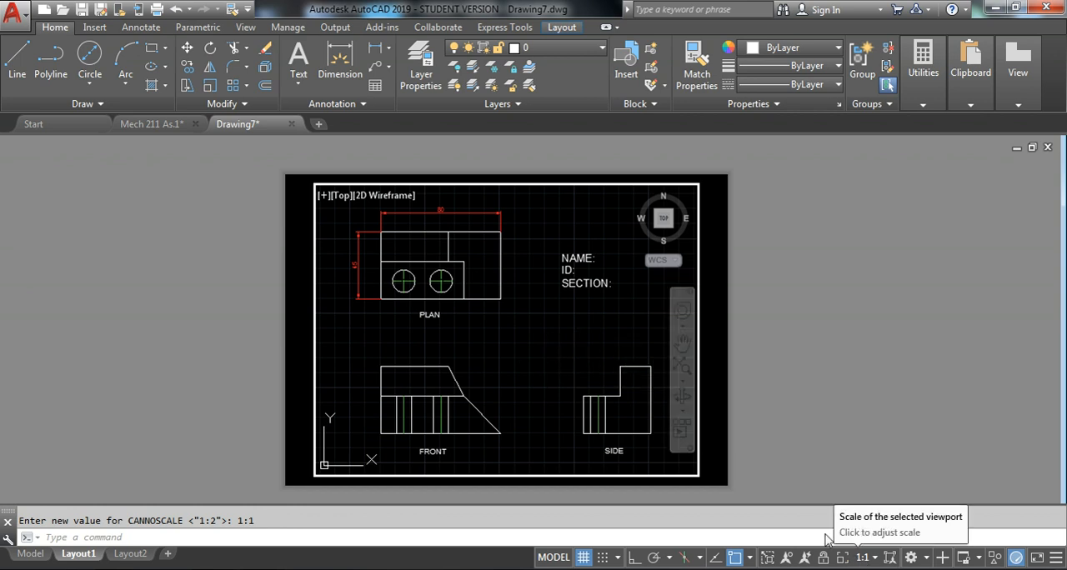
Leave the viewport for paper space and centre the whole sheet in view
left_click(556, 563)
scroll(546, 364, "down", 1)
scroll(546, 363, "up", 2)
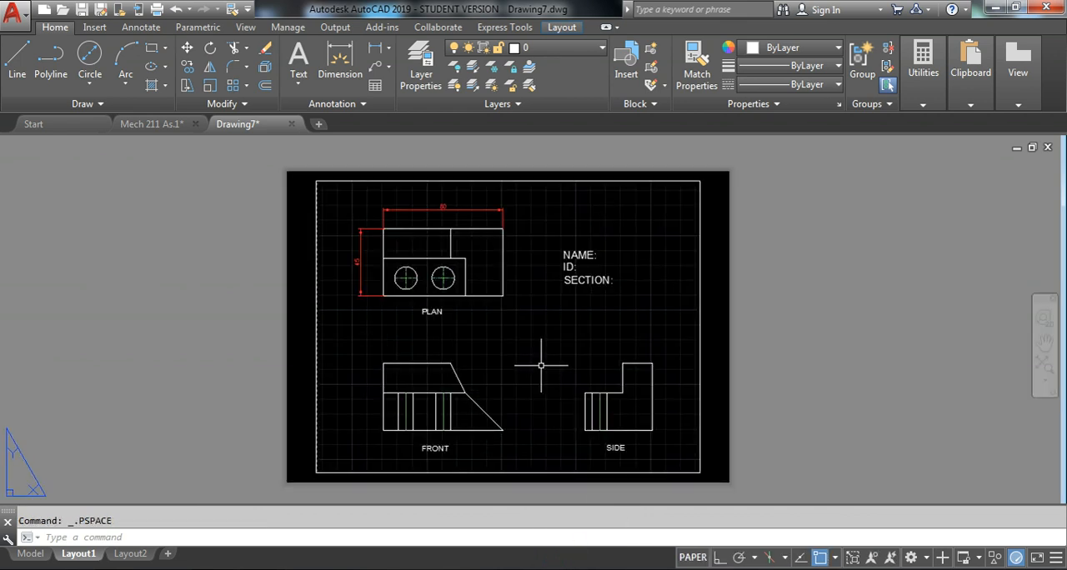
middle_click_drag(546, 362, 562, 353)
mouse_move(455, 371)
middle_mouse_down()
mouse_move(485, 342)
mouse_move(444, 355)
middle_mouse_up()
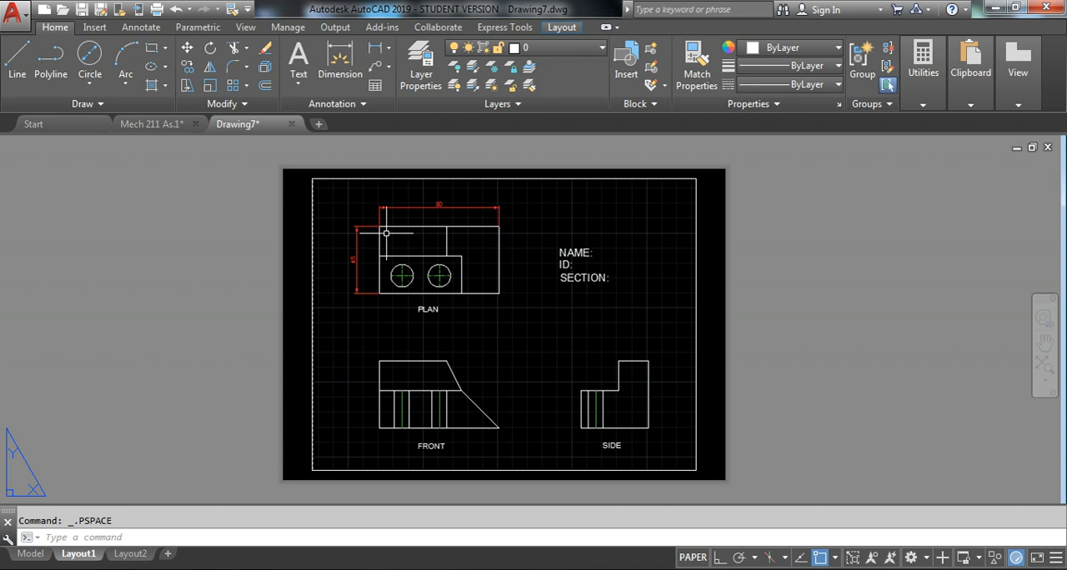
Check the viewport's scale in model space, return to paper space and inspect the finished sheet up close
left_click(692, 558)
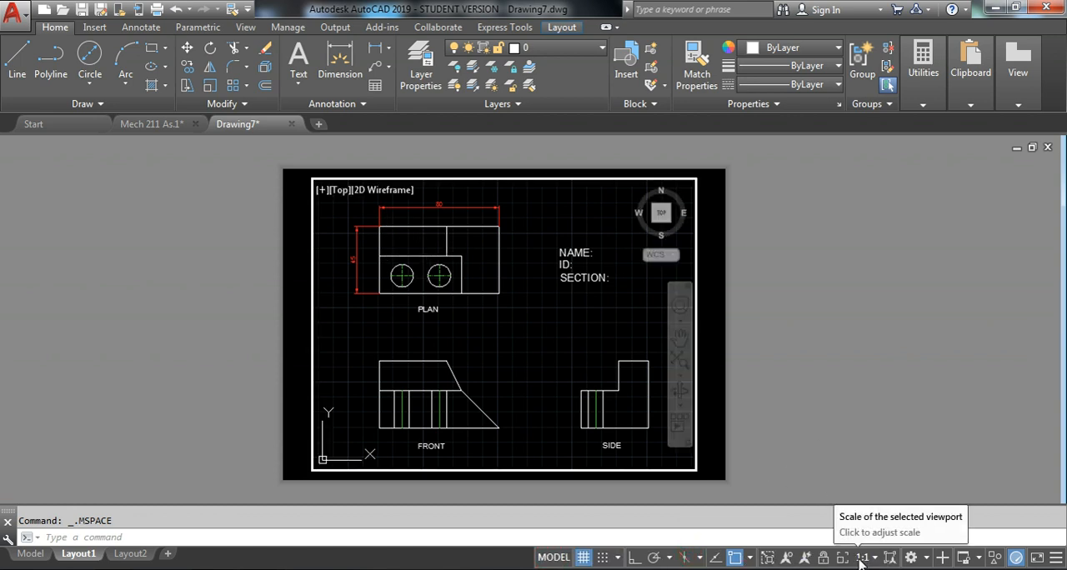
left_click(554, 558)
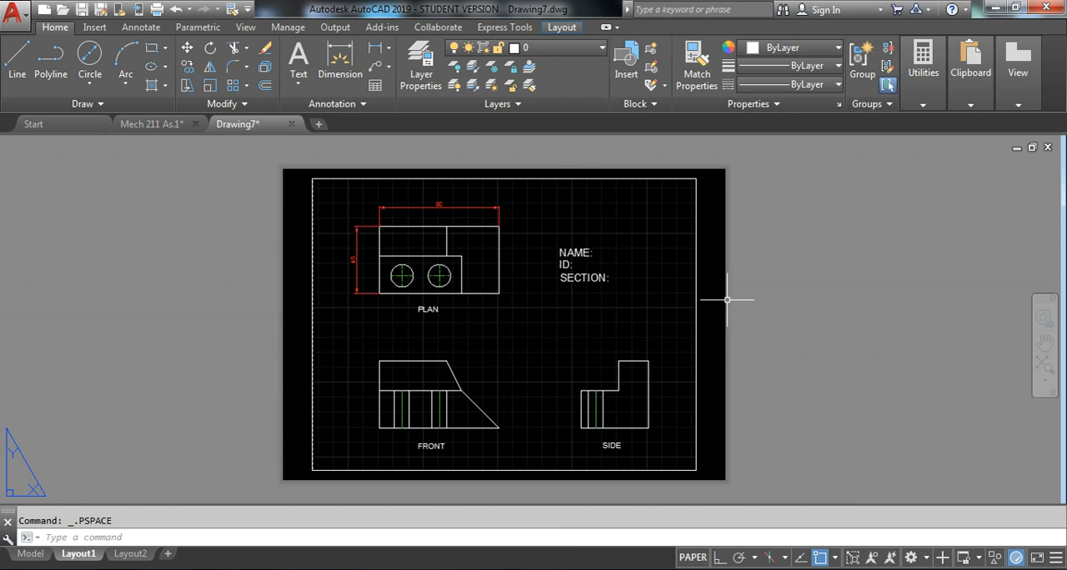
scroll(683, 296, "up", 3)
scroll(634, 308, "down", 2)
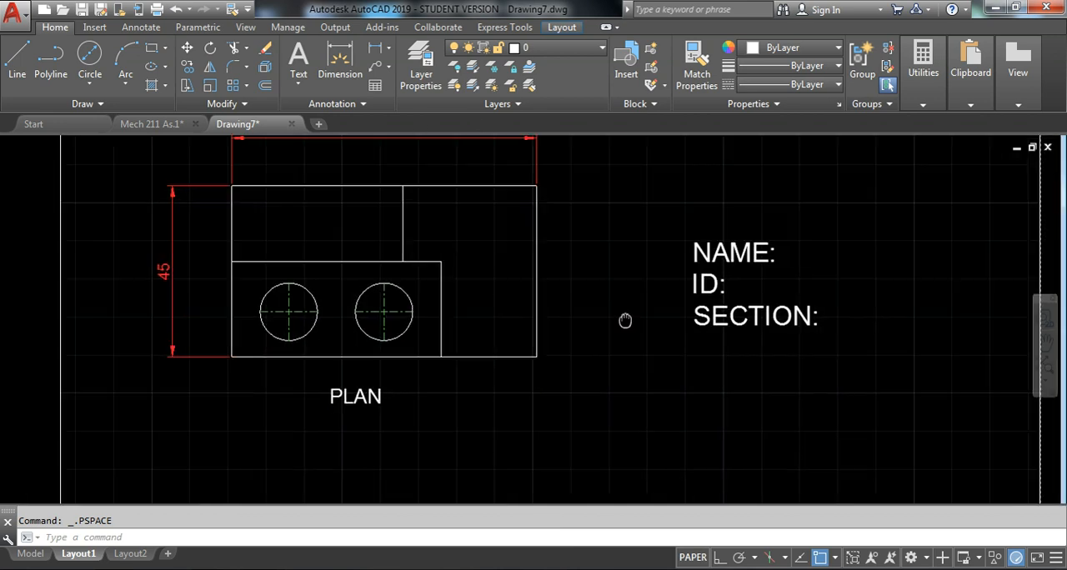
scroll(588, 305, "down", 4)
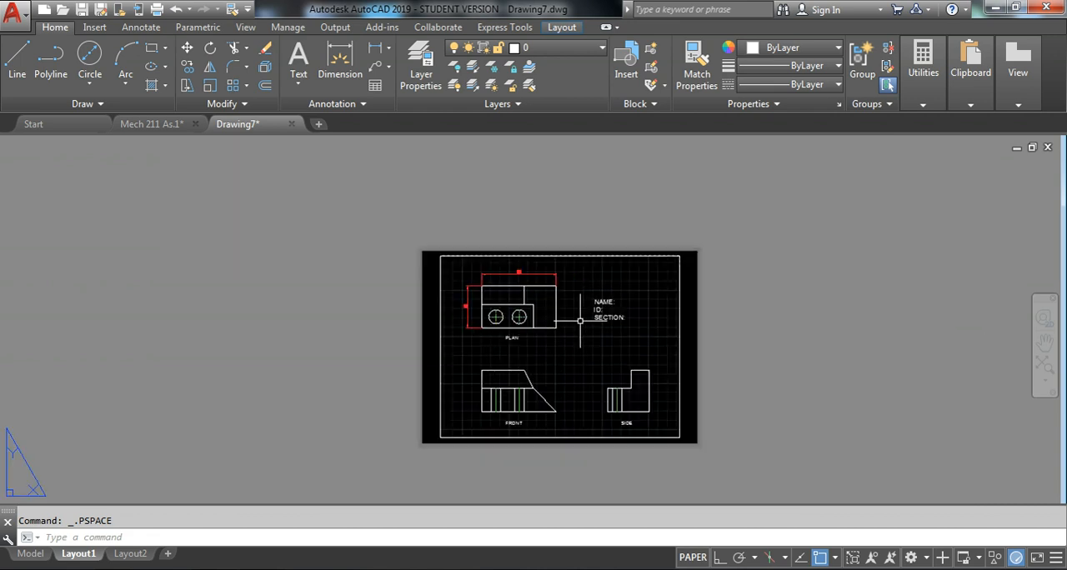
In model space, fill in the student's name after the NAME label in the name block
scroll(498, 388, "up", 2)
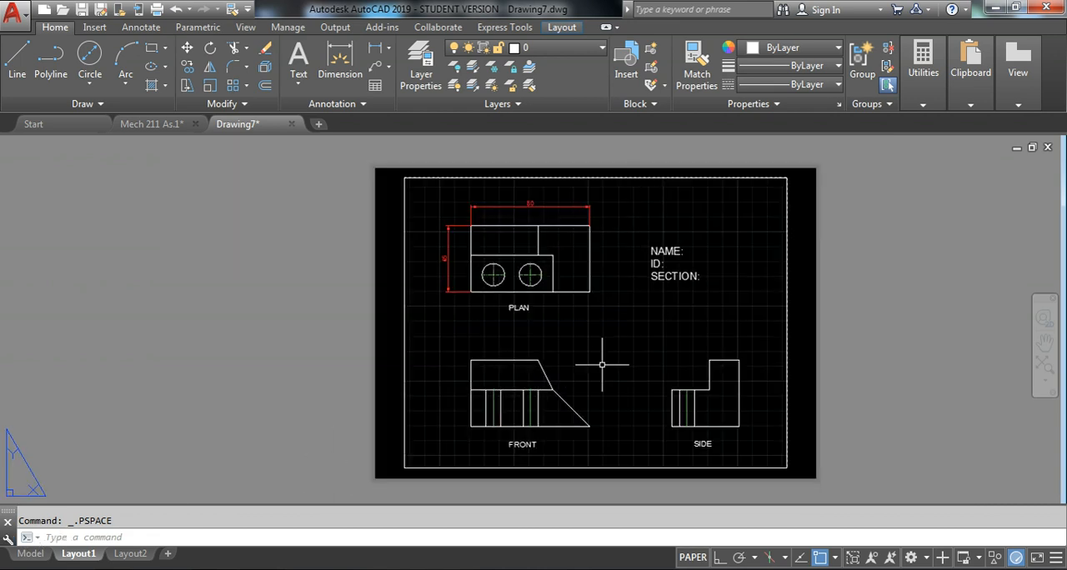
left_click(31, 553)
scroll(543, 334, "up", 2)
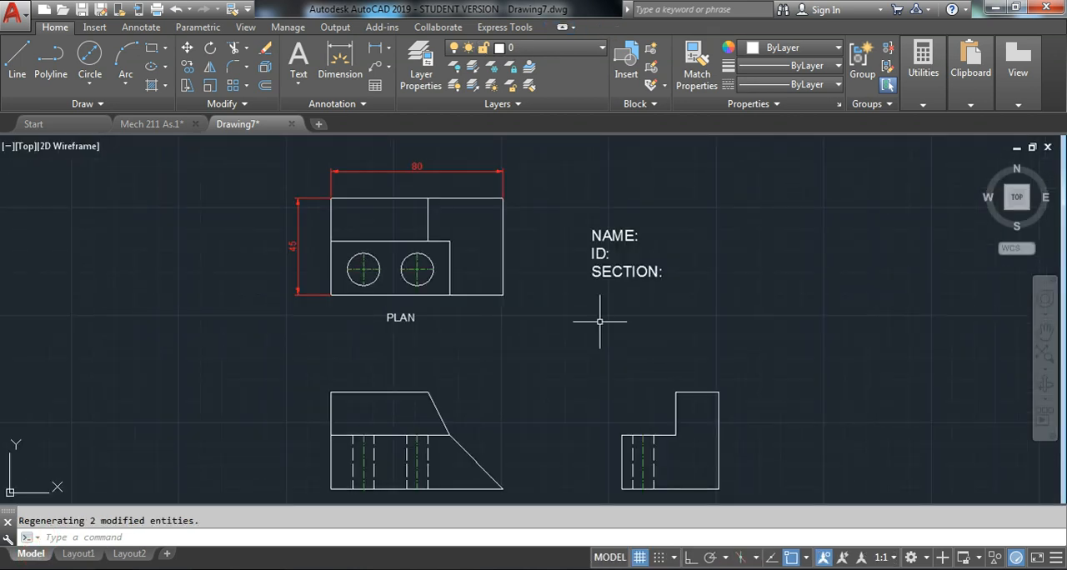
scroll(413, 188, "up", 4)
scroll(427, 250, "down", 4)
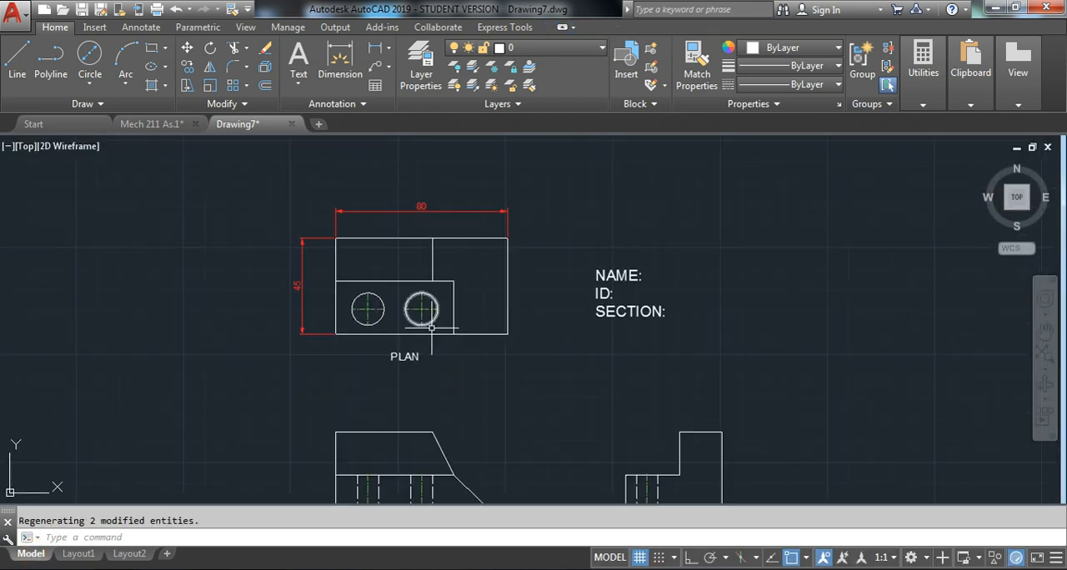
scroll(619, 244, "up", 2)
left_click(622, 248)
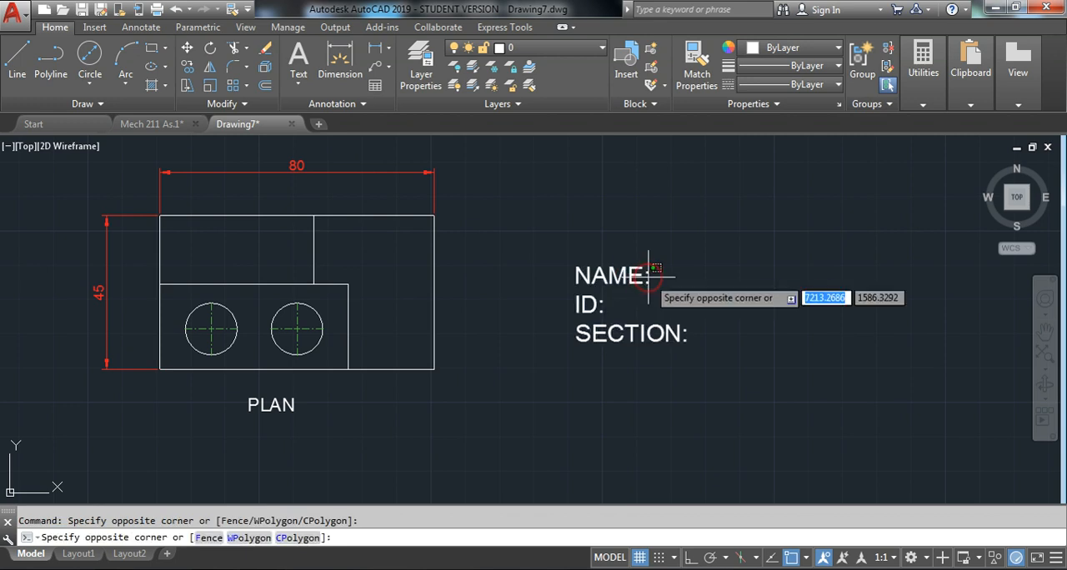
left_click(649, 275)
double_click(651, 276)
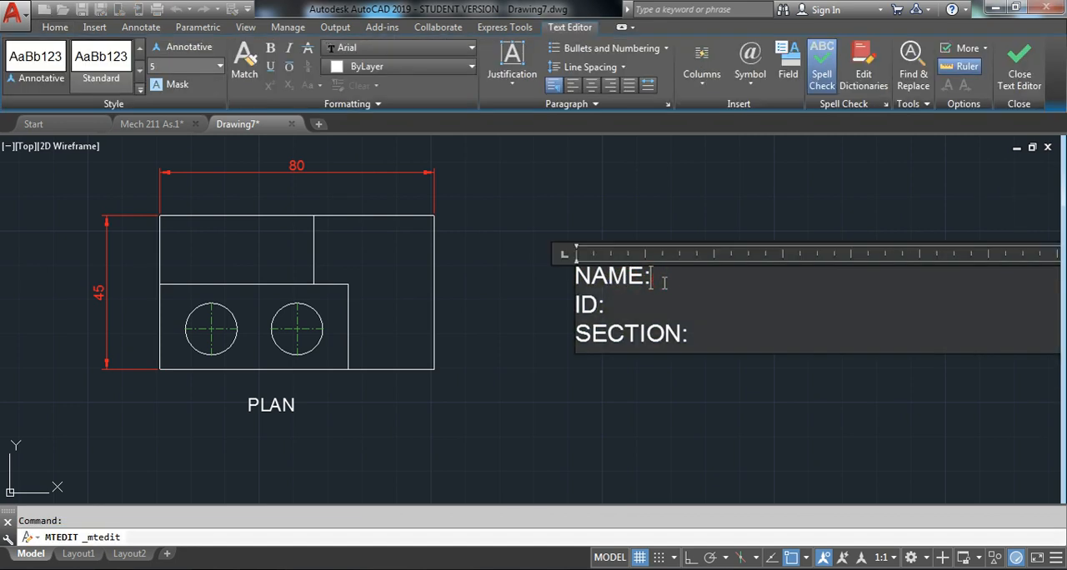
type("AT")
type("TAR")
left_click(675, 210)
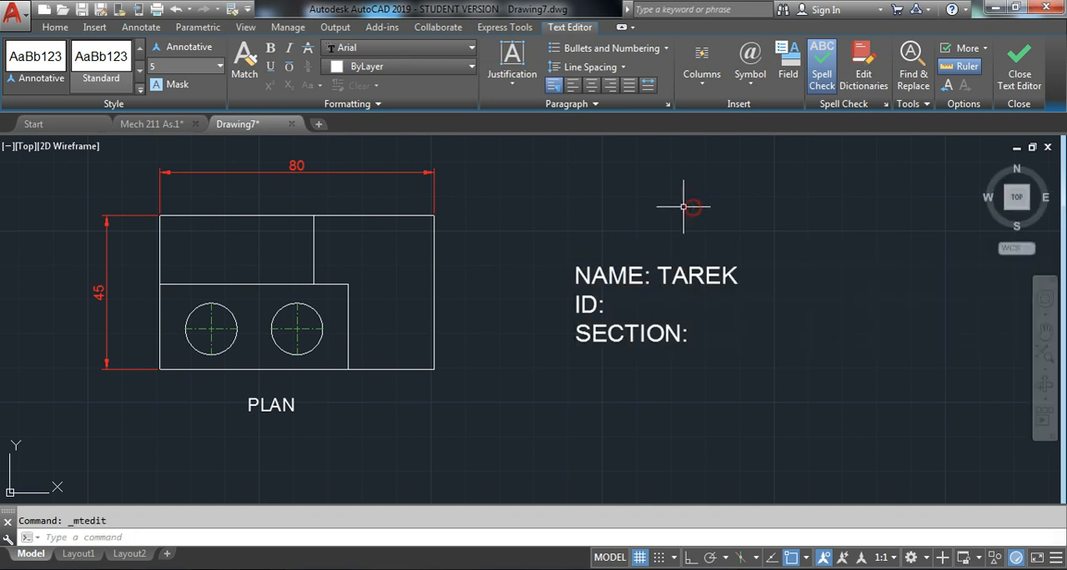
scroll(583, 275, "down", 4)
key("Escape")
Return to Layout1 and start plotting it as a single sheet, with the batch plot notice set not to show again
left_click(79, 553)
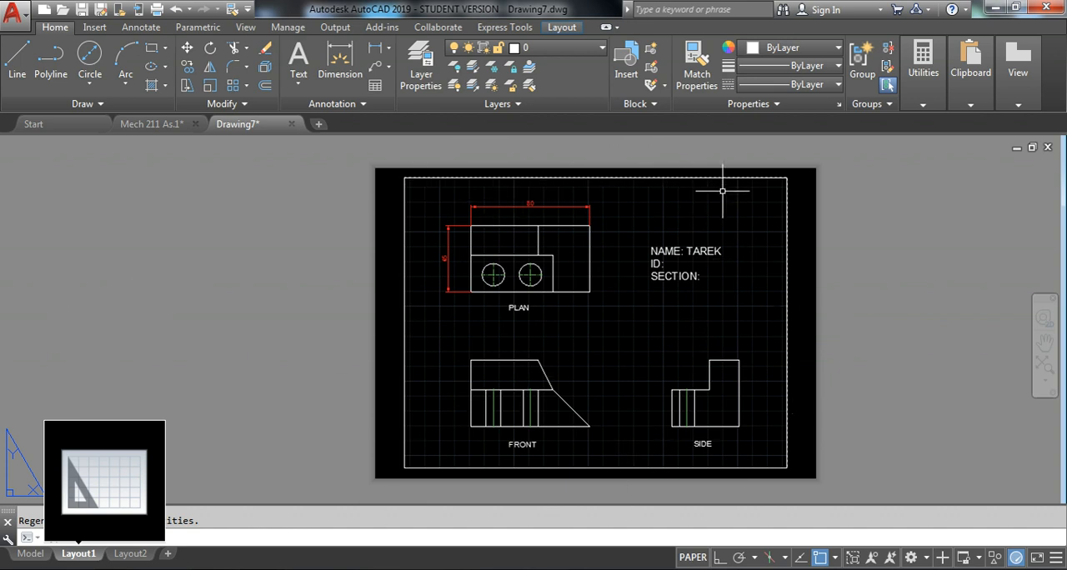
left_click(157, 10)
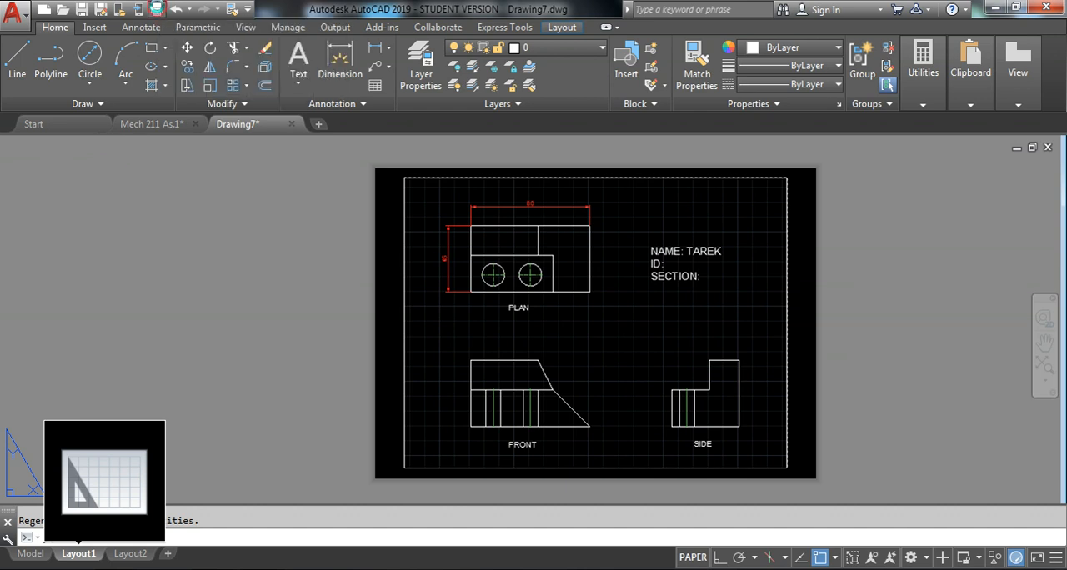
left_click(346, 370)
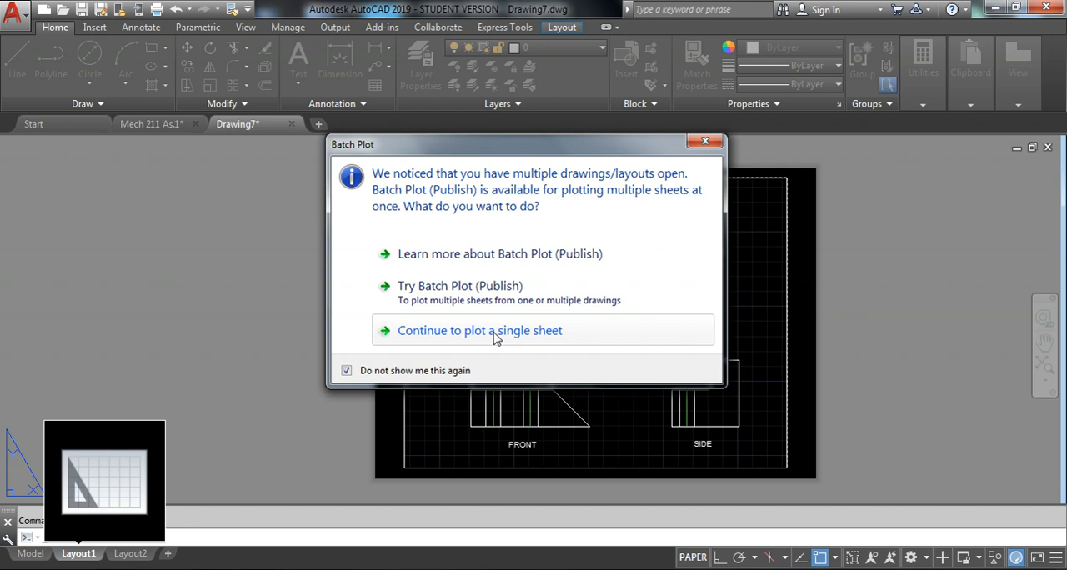
left_click(447, 332)
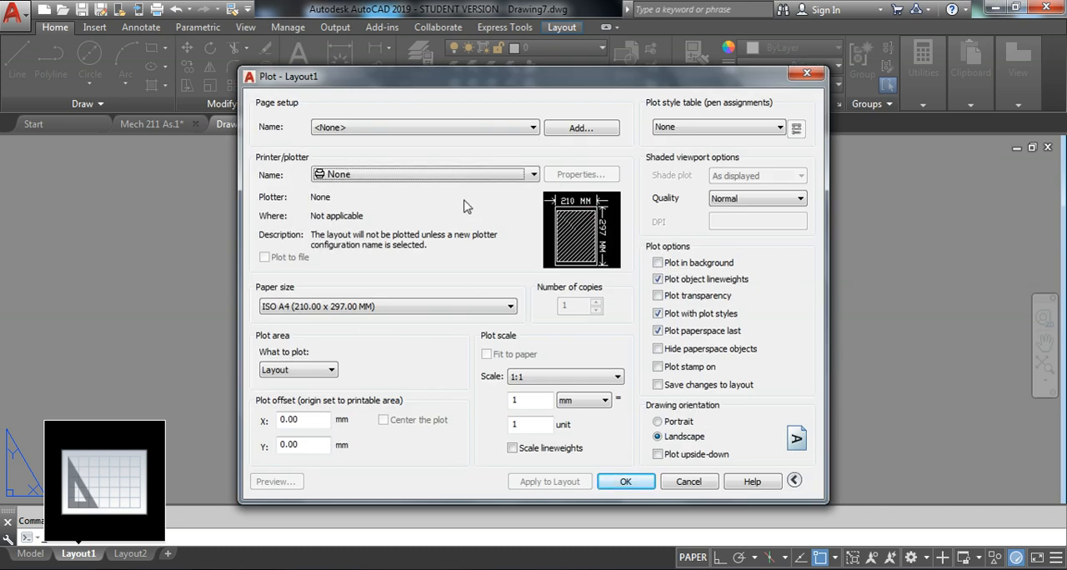
left_click_drag(381, 89, 384, 82)
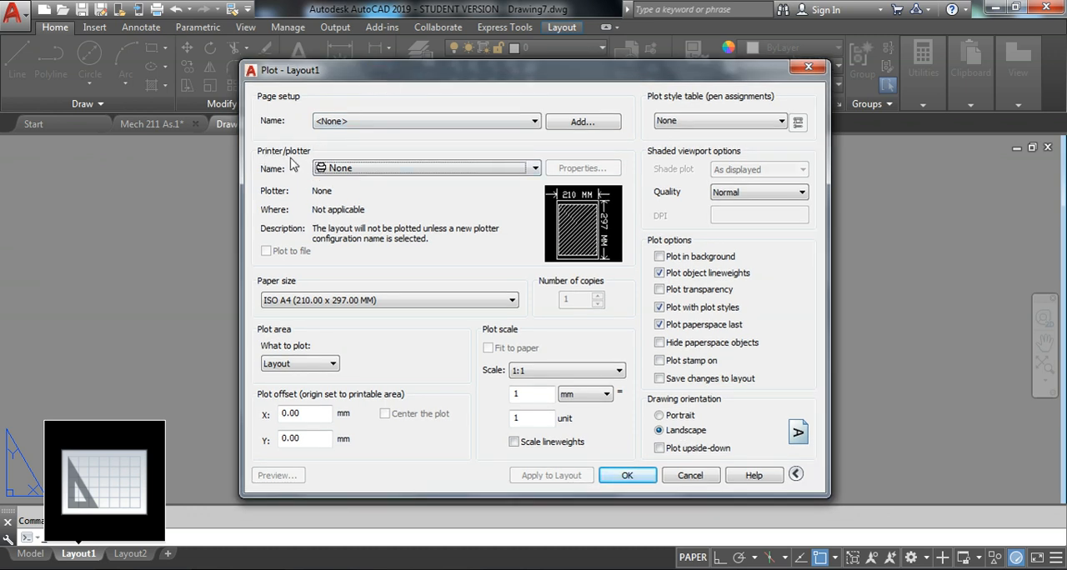
Select DWG To PDF.pc3 as the plotter for Layout1
left_click(353, 170)
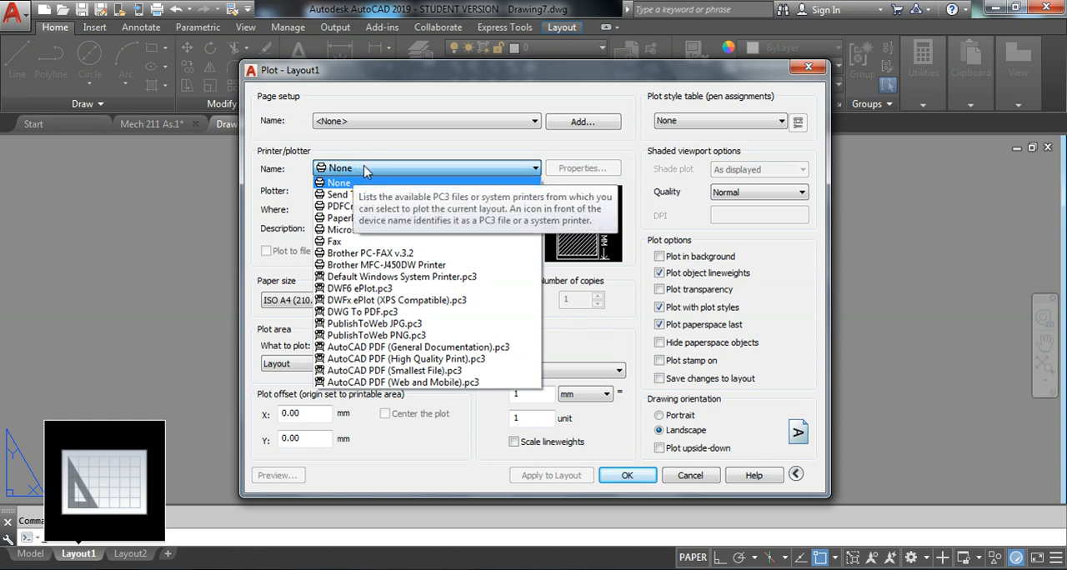
left_click(373, 313)
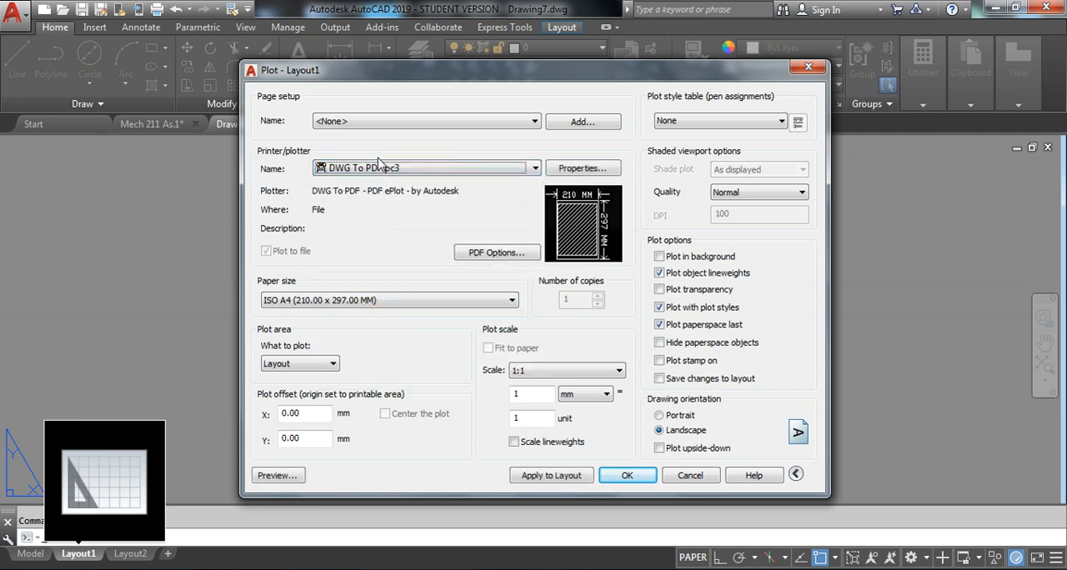
left_click(407, 169)
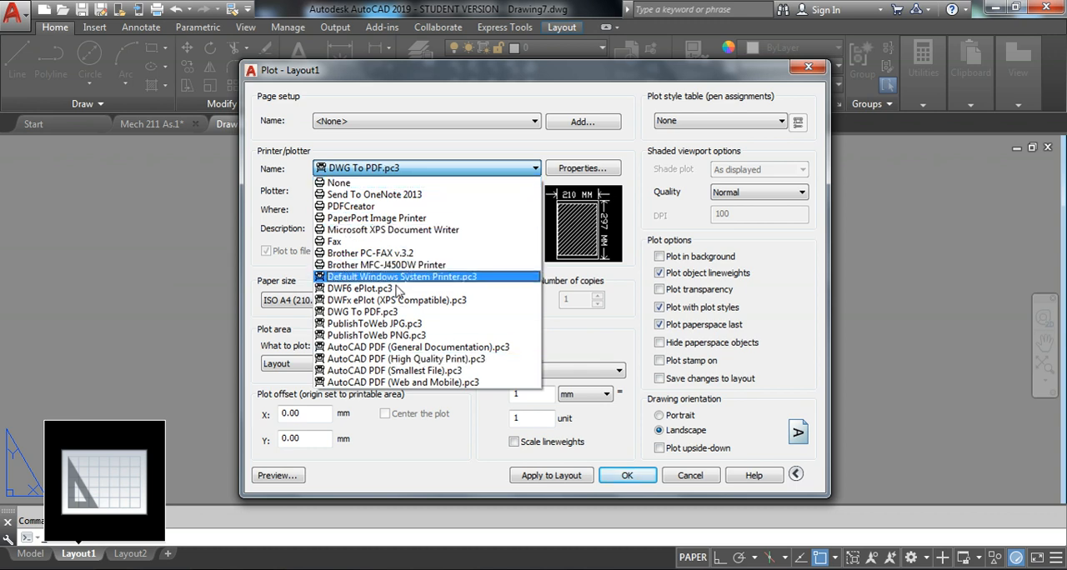
left_click(379, 312)
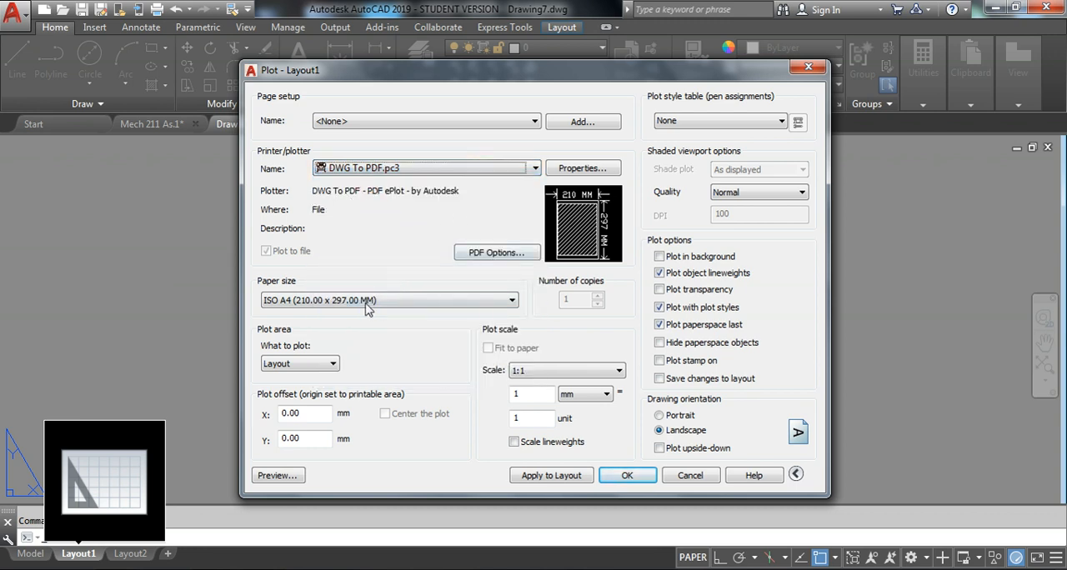
Set the plot's paper size to ANSI A (8.50 x 11.00 Inches)
left_click(428, 303)
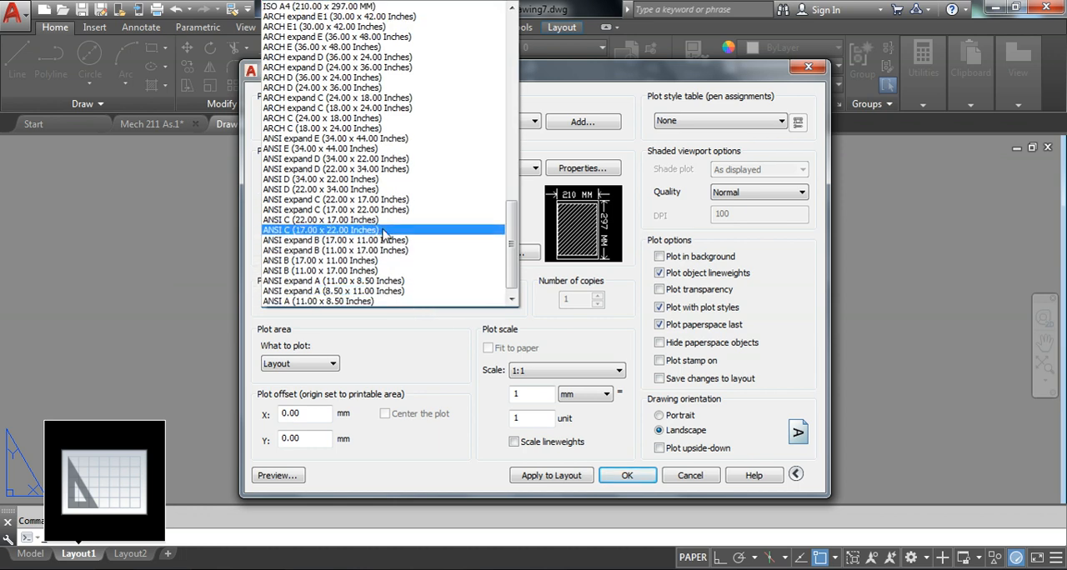
scroll(350, 283, "down", 1)
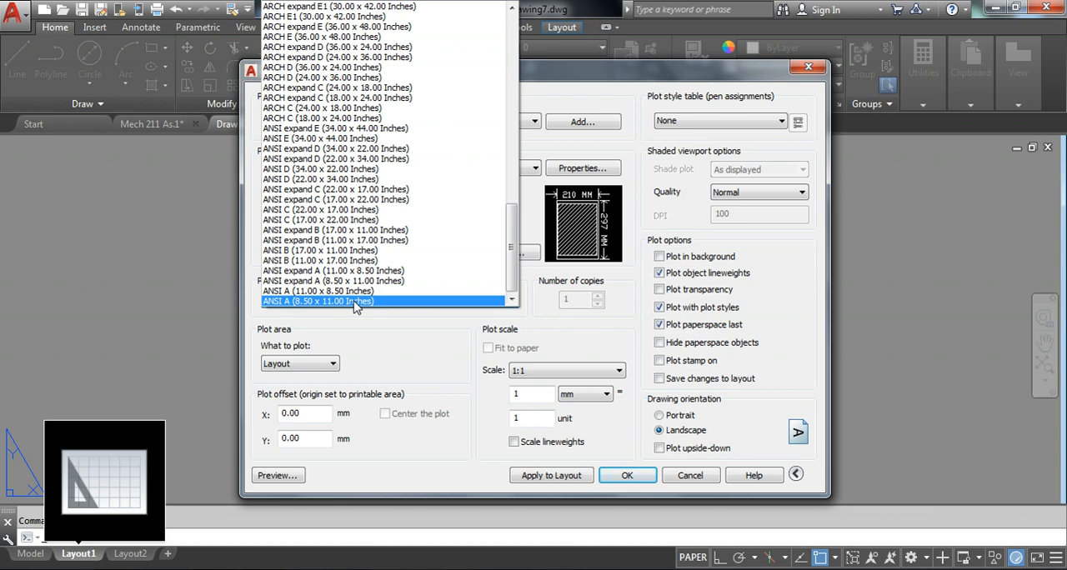
scroll(318, 292, "up", 8)
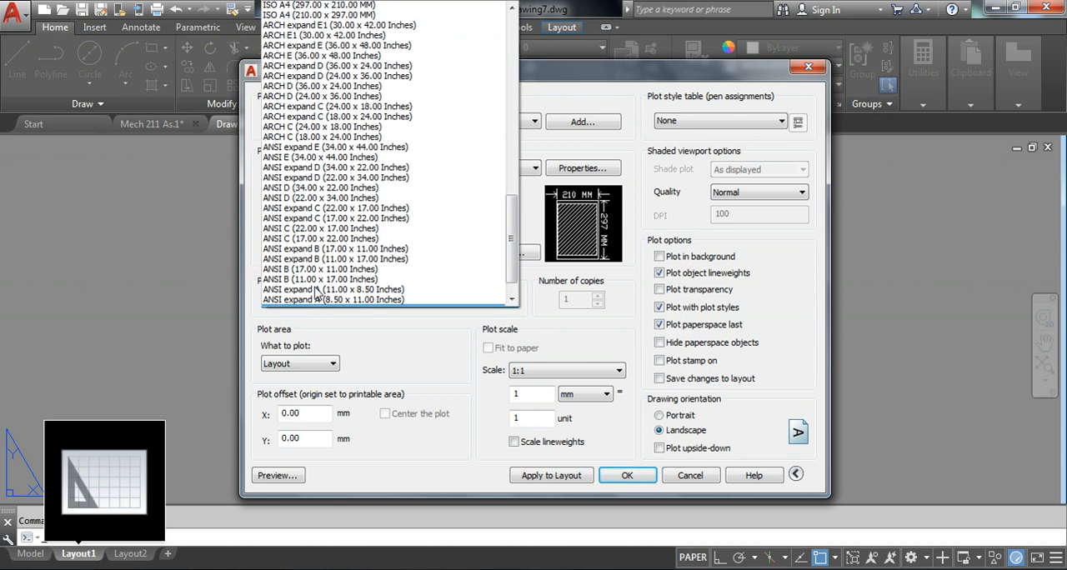
scroll(318, 294, "down", 8)
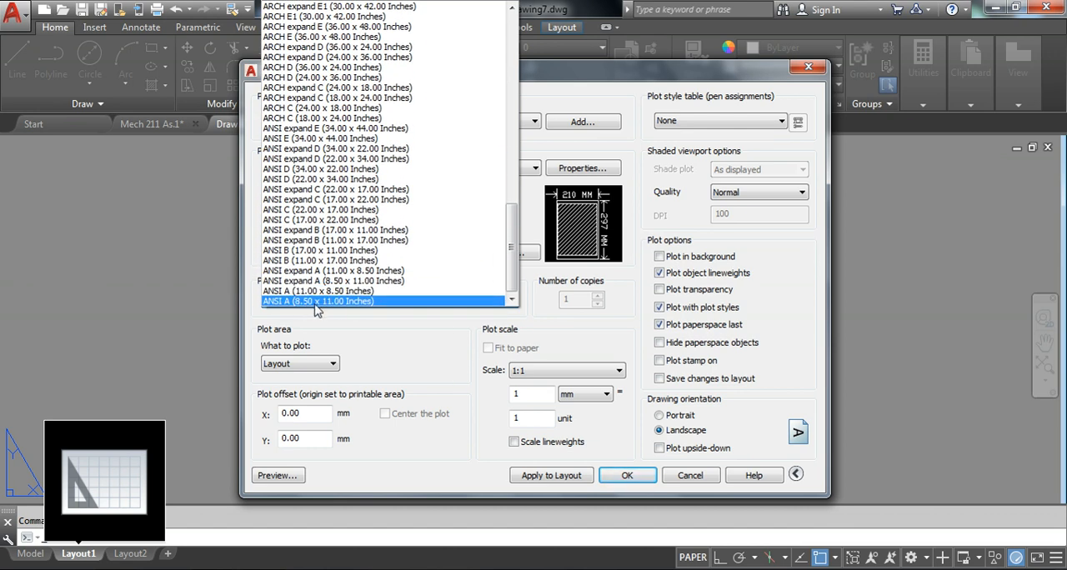
left_click(360, 301)
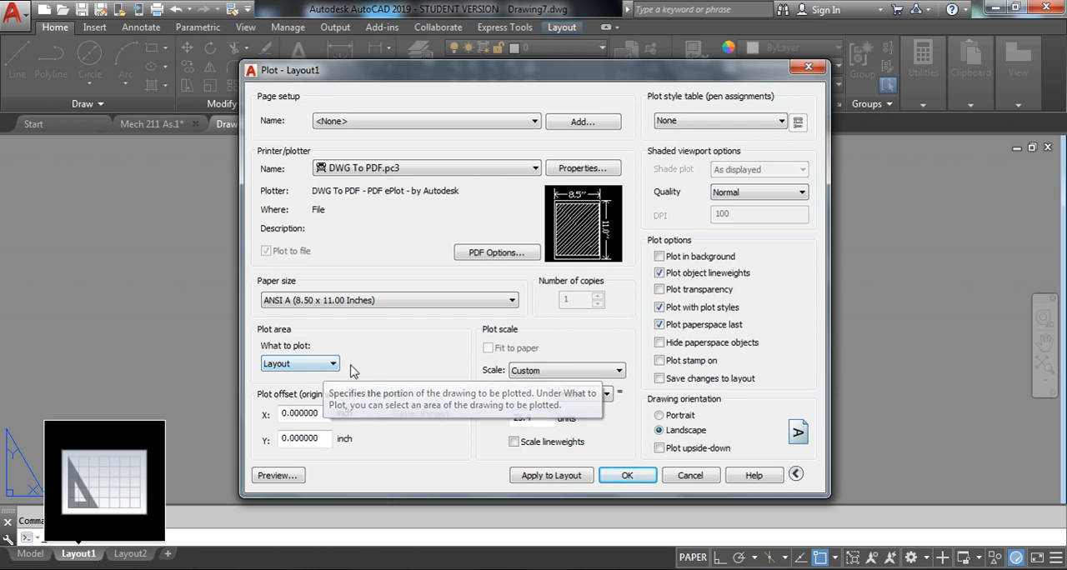
Define the plot area as a window from the viewport border's upper-left corner to its lower-right corner
left_click(322, 364)
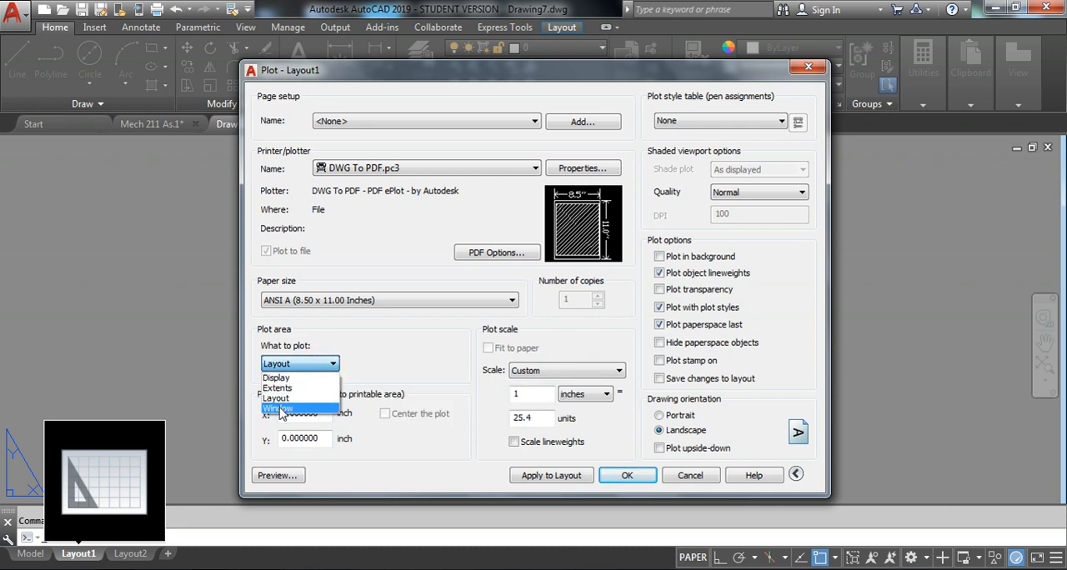
left_click(281, 409)
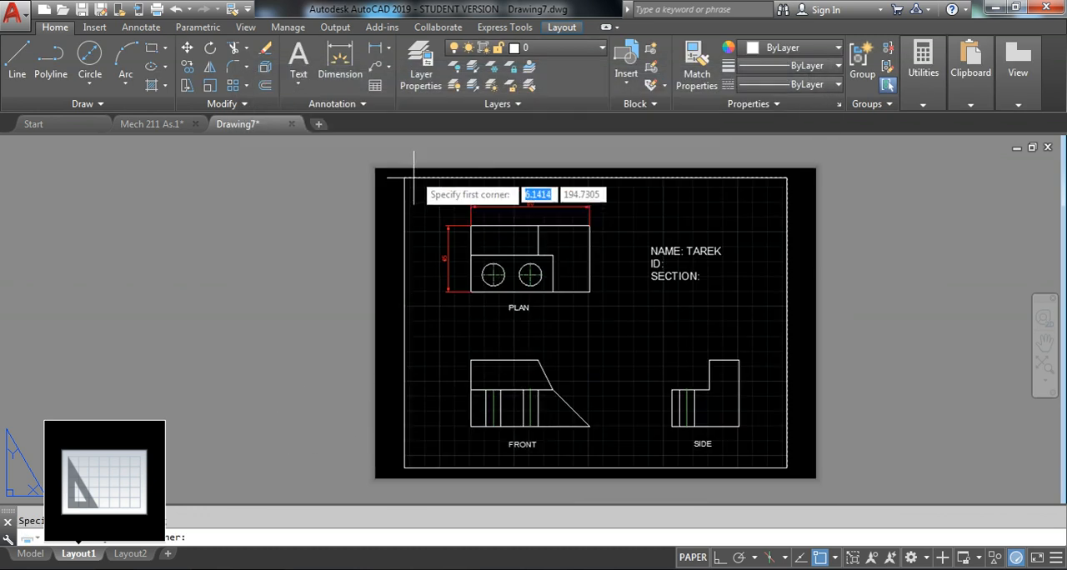
scroll(407, 182, "up", 5)
scroll(380, 218, "down", 5)
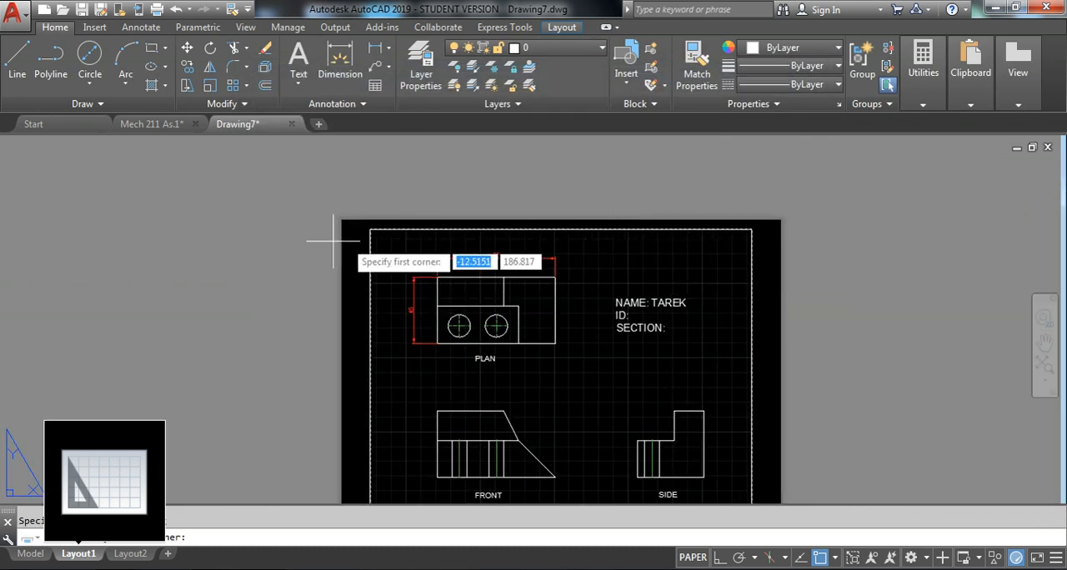
scroll(345, 236, "up", 5)
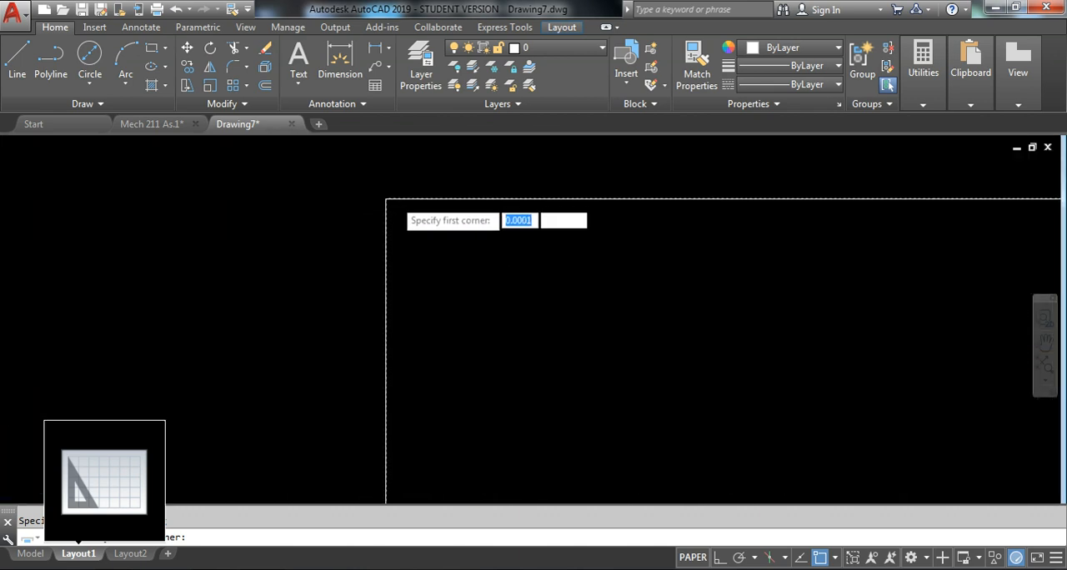
middle_click_drag(375, 180, 386, 319)
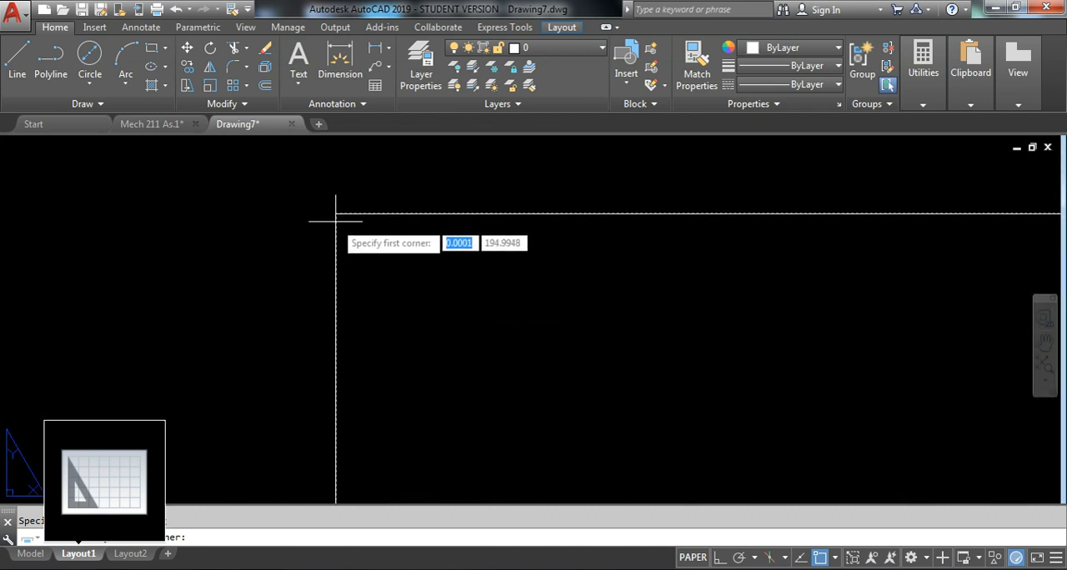
left_click(336, 213)
scroll(329, 209, "down", 5)
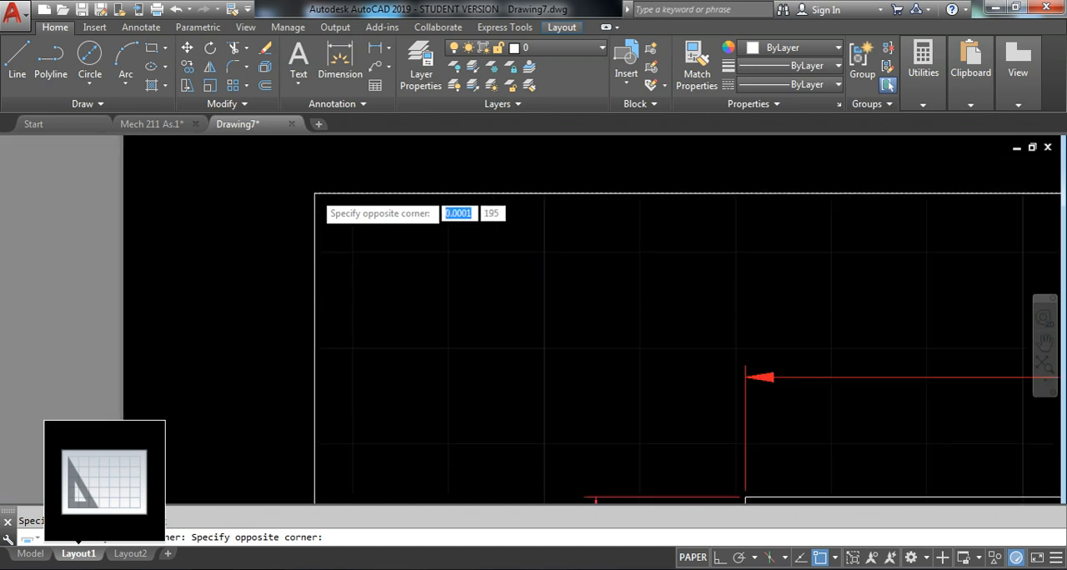
scroll(546, 368, "up", 6)
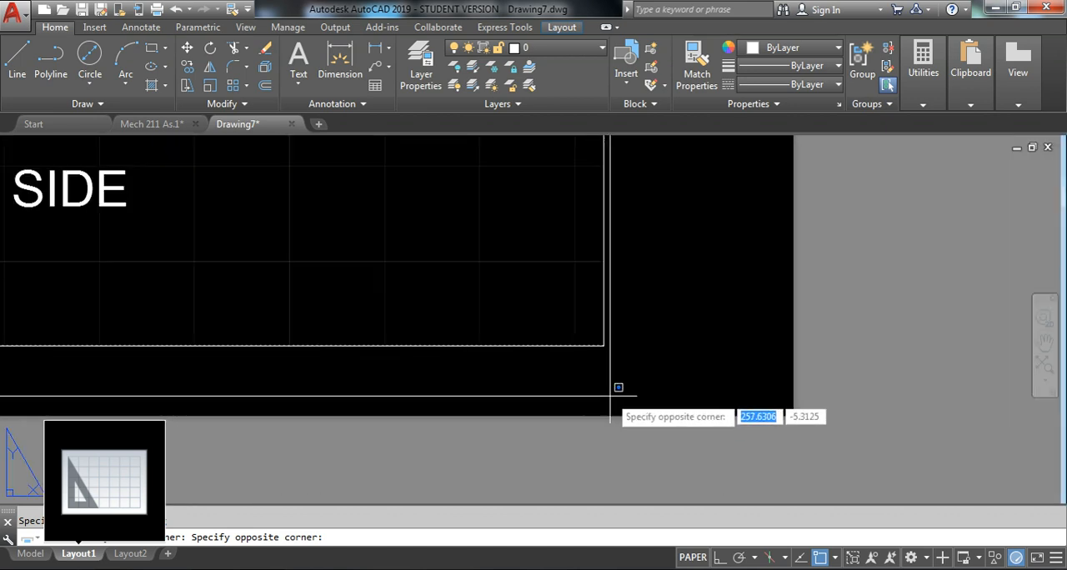
left_click(605, 345)
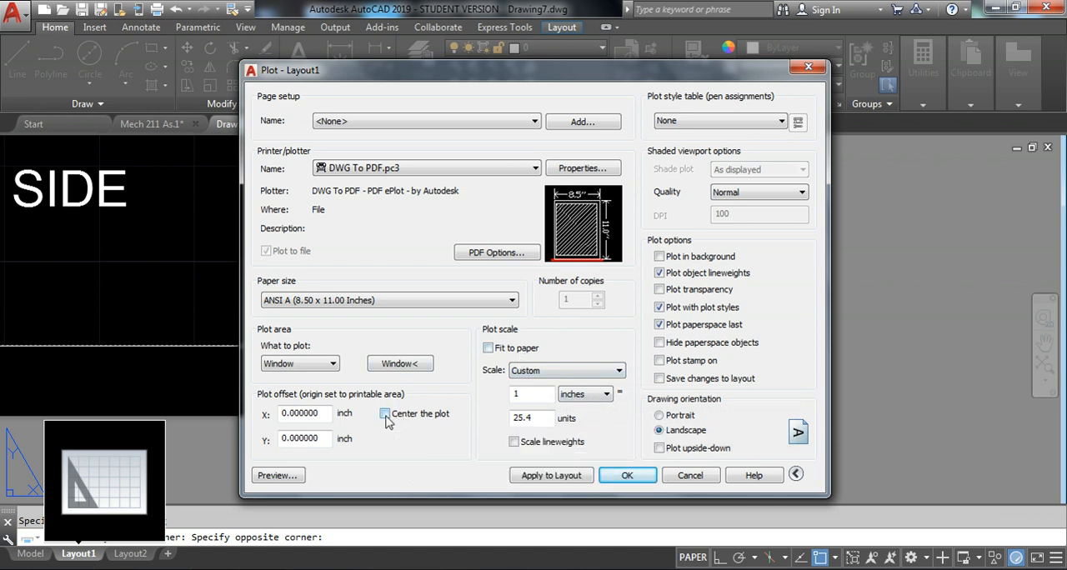
Center the plot on the paper and set the plot scale to 1:1, trying Fit to paper along the way
left_click(420, 416)
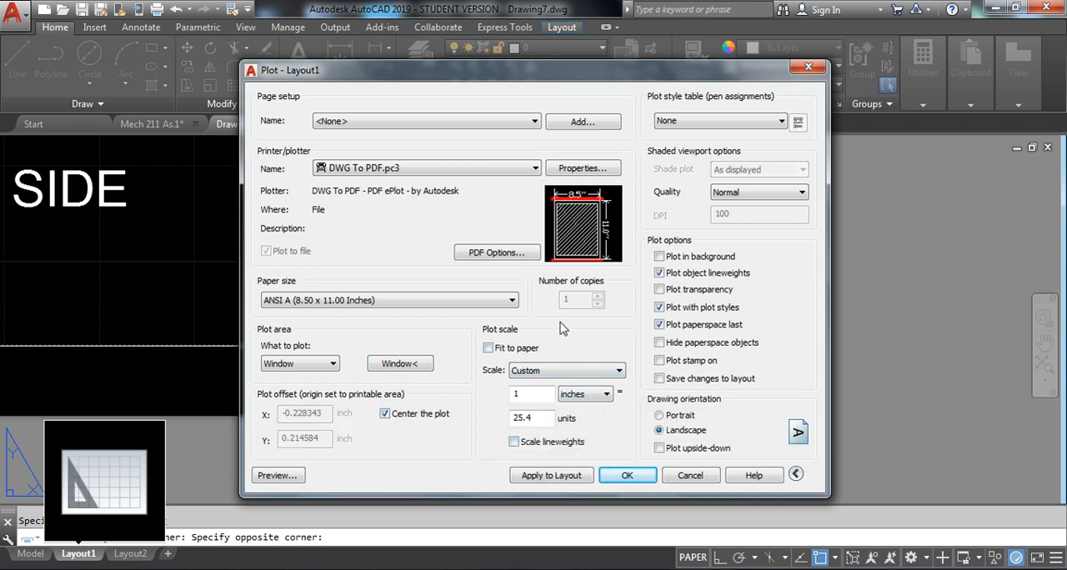
left_click(542, 372)
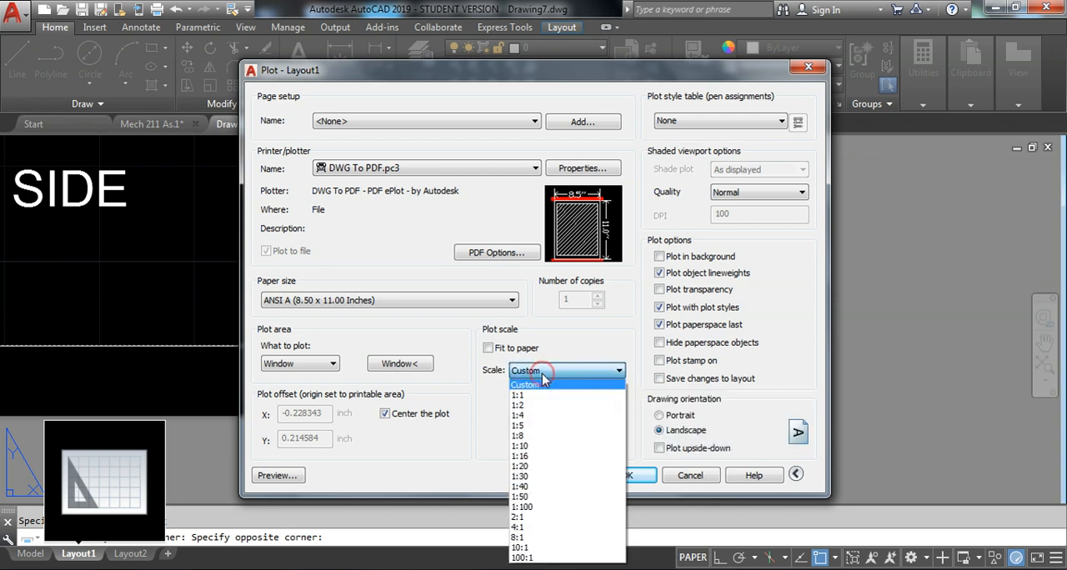
left_click(533, 395)
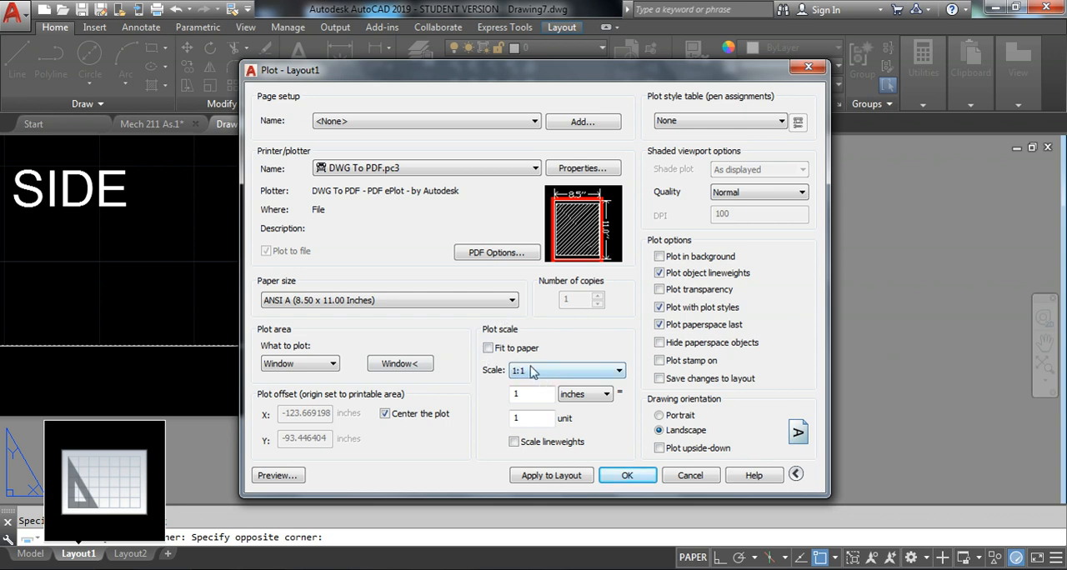
left_click(503, 351)
left_click(500, 353)
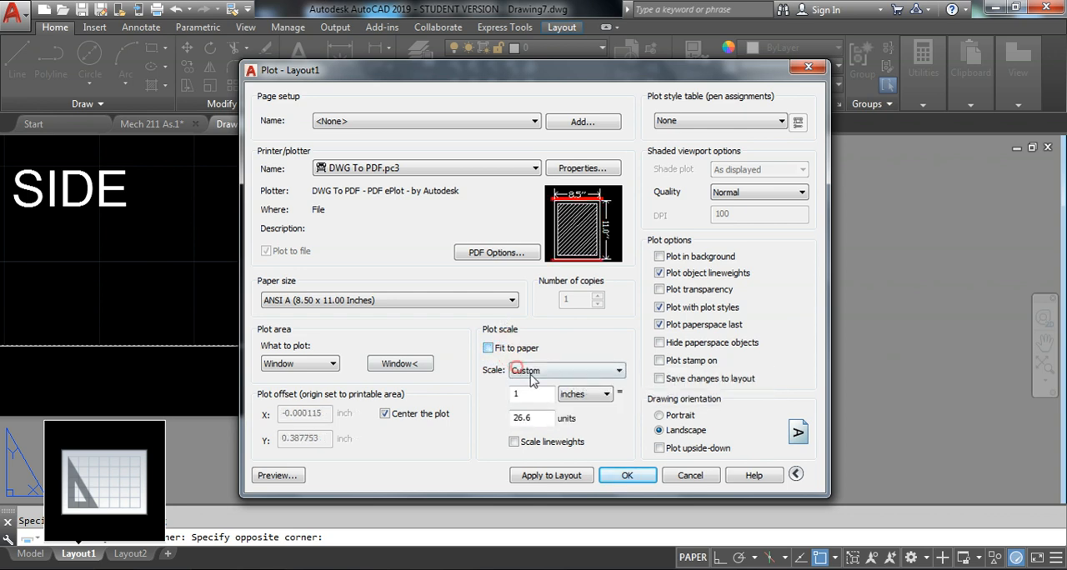
left_click(534, 372)
left_click(534, 395)
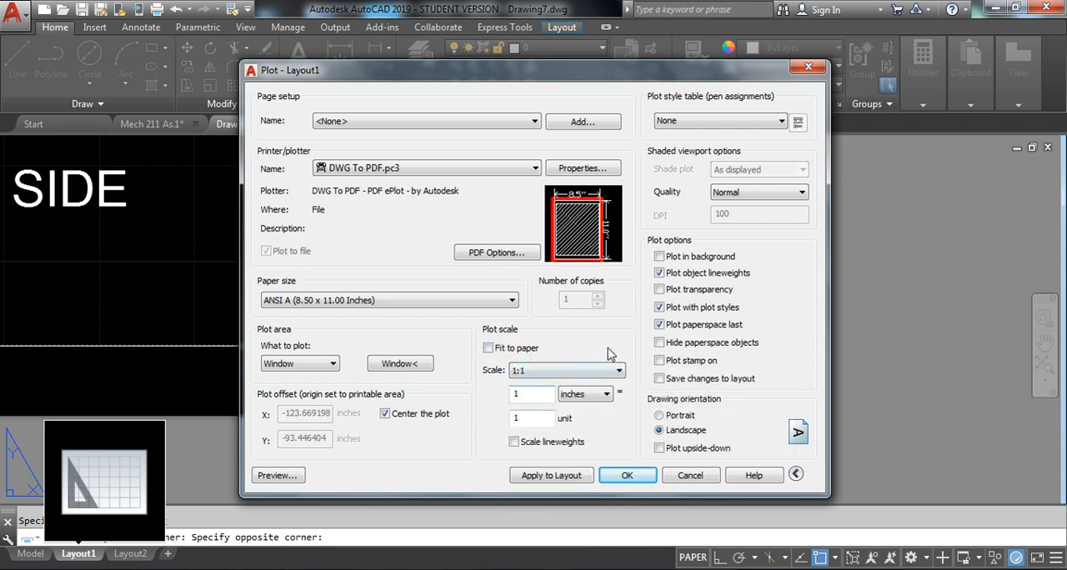
Change the plot scale units to mm and set the scale to 1:1 again
left_click(587, 396)
left_click(583, 419)
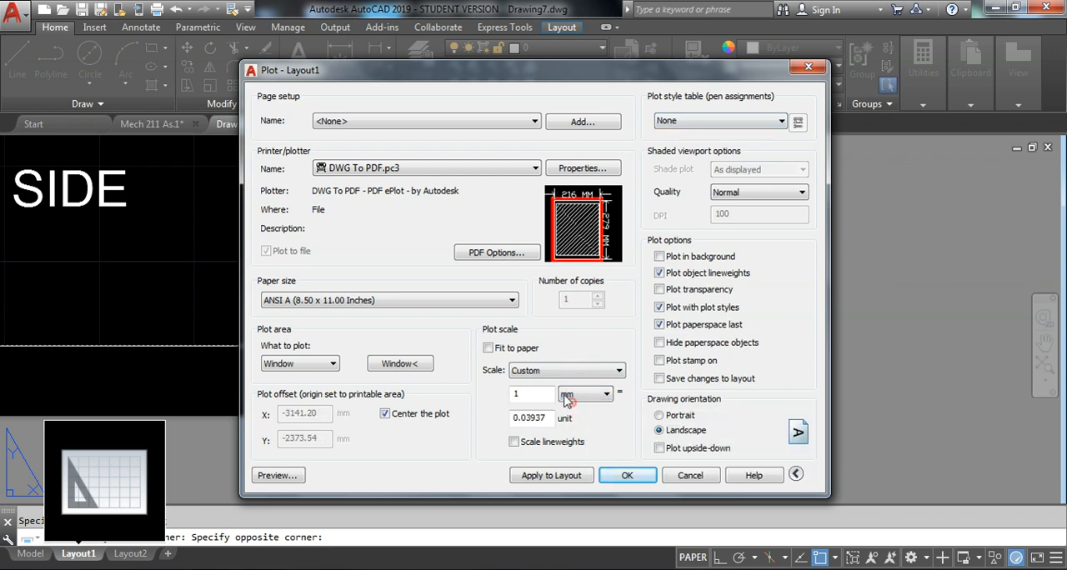
left_click(556, 375)
left_click(534, 394)
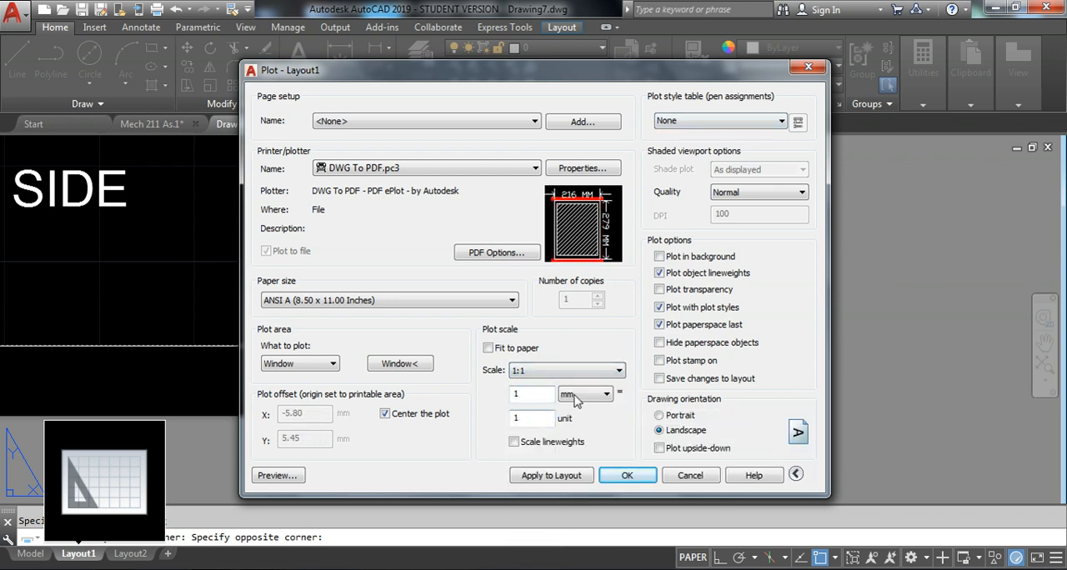
Preview the Layout1 plot and try to plot it to a PDF file from the preview
left_click(278, 476)
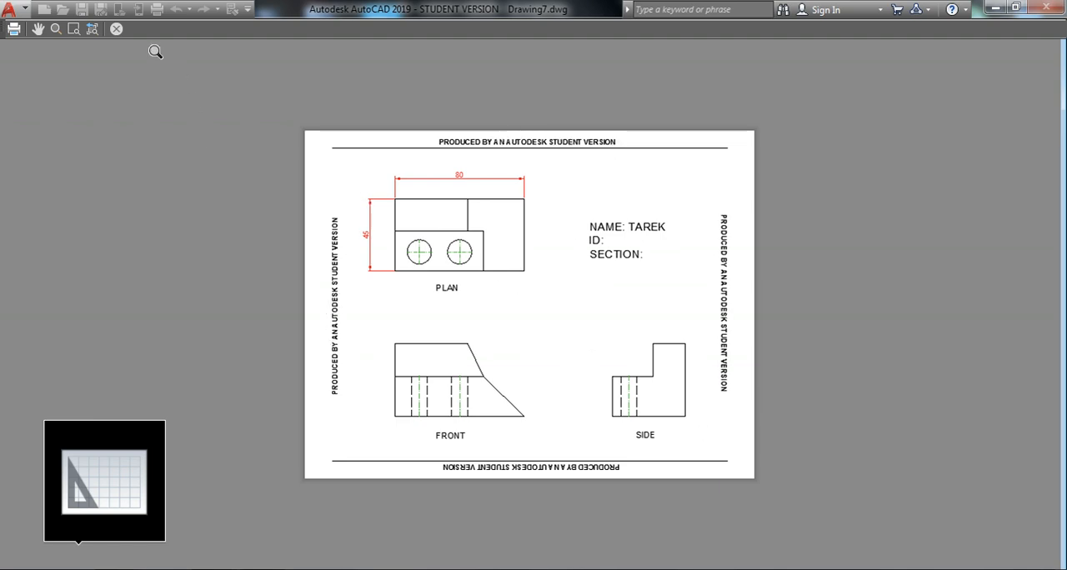
left_click(15, 29)
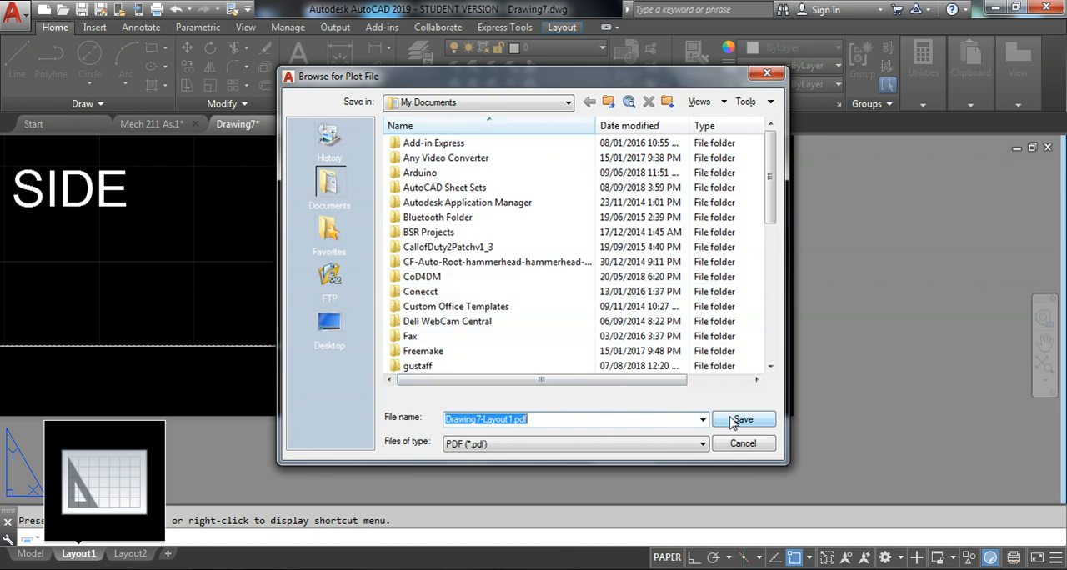
mouse_move(770, 175)
left_mouse_down()
mouse_move(770, 326)
mouse_move(770, 171)
left_mouse_up()
left_click(513, 420)
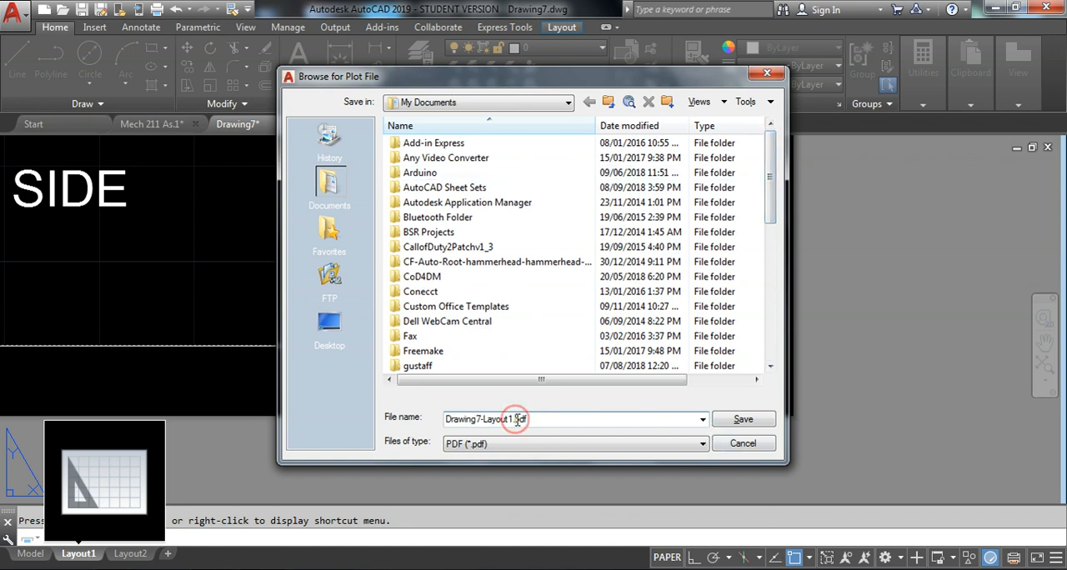
left_click(744, 446)
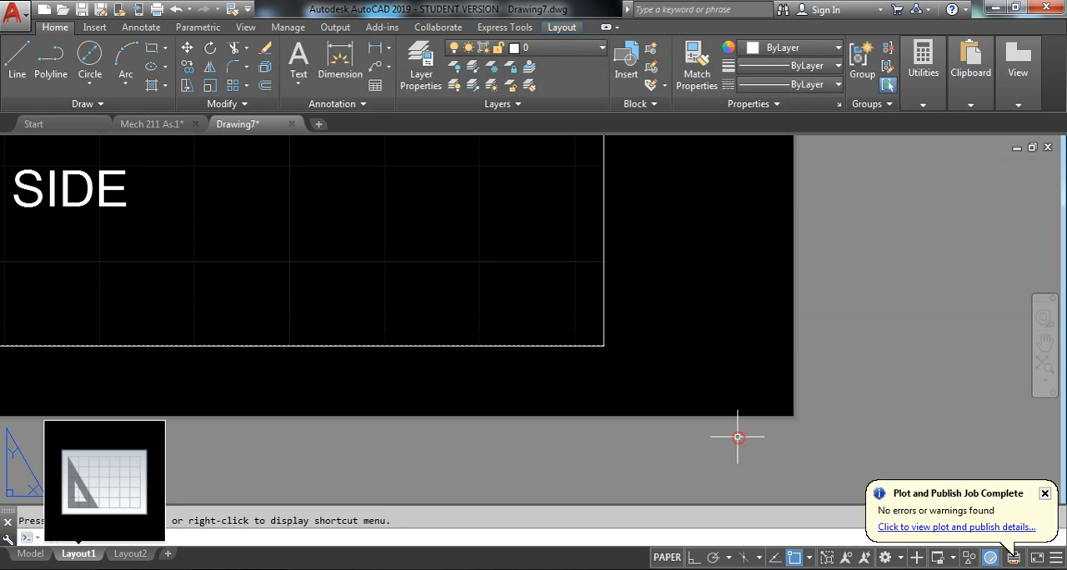
scroll(689, 377, "down", 3)
scroll(690, 378, "down", 4)
middle_click_drag(523, 272, 471, 277)
scroll(470, 278, "up", 2)
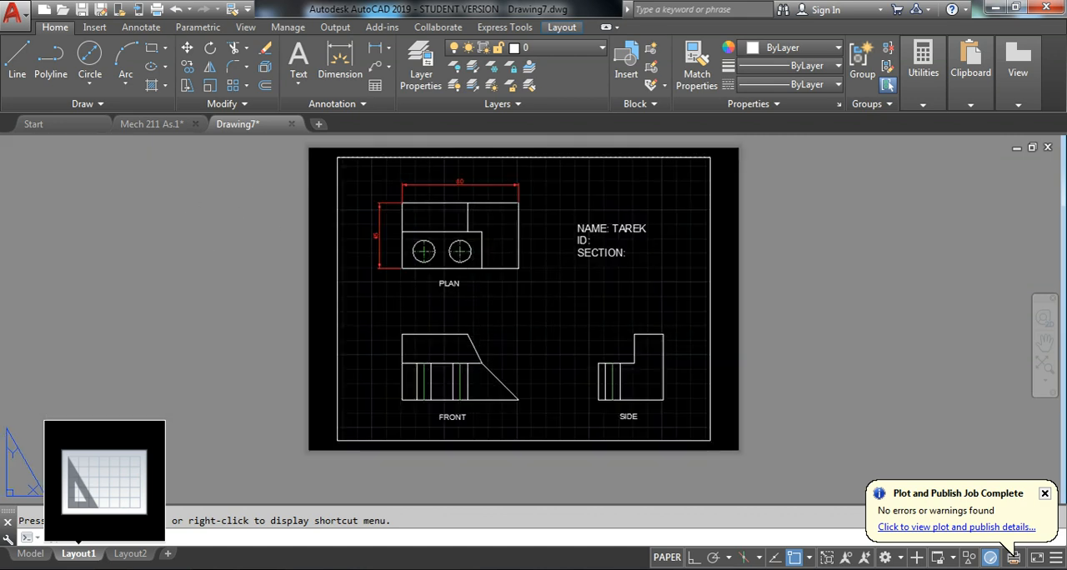
key("ctrl+p")
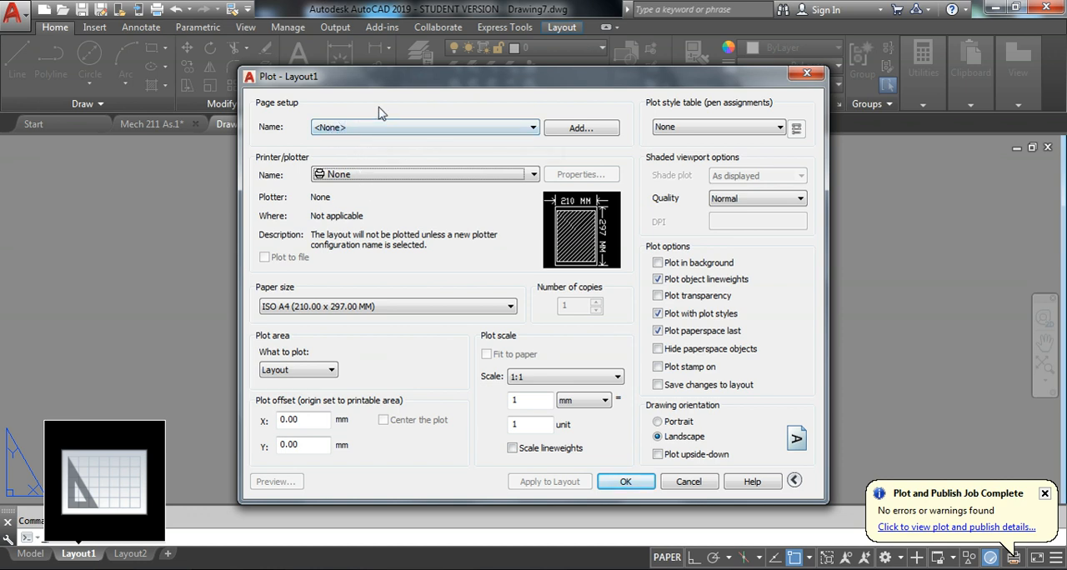
key("Escape")
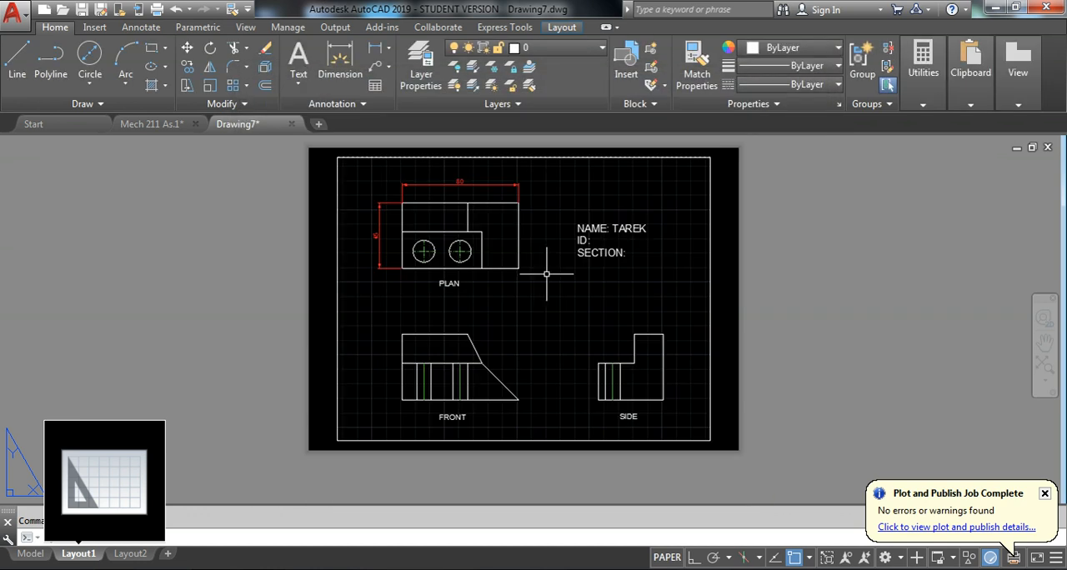
scroll(488, 281, "up", 4)
middle_click_drag(430, 189, 402, 240)
scroll(402, 240, "down", 2)
scroll(409, 237, "down", 2)
middle_click_drag(553, 328, 551, 359)
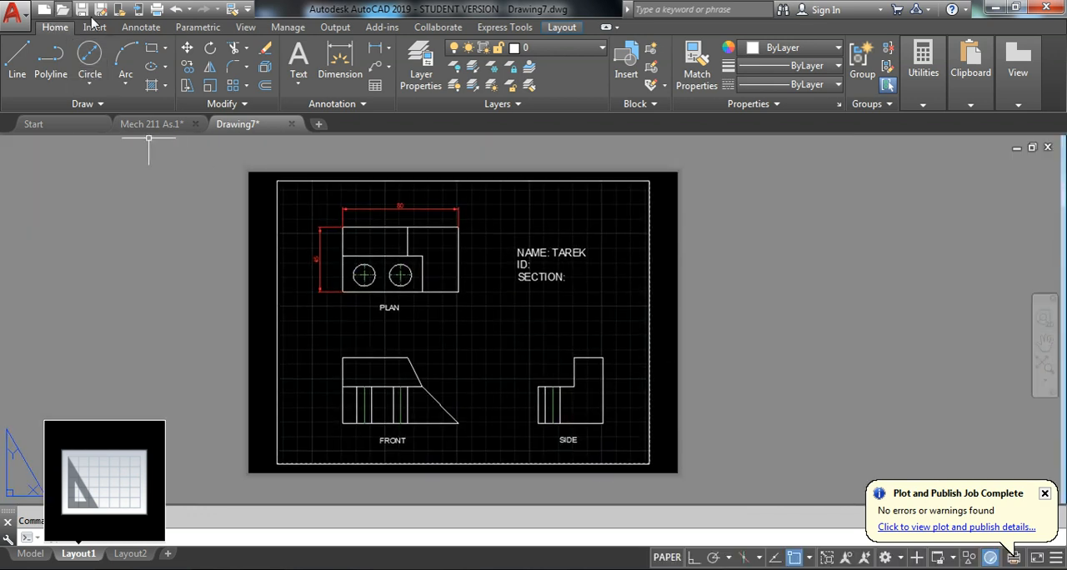
Start a new plot of Layout1 using the page setup of the previous plot
left_click(157, 9)
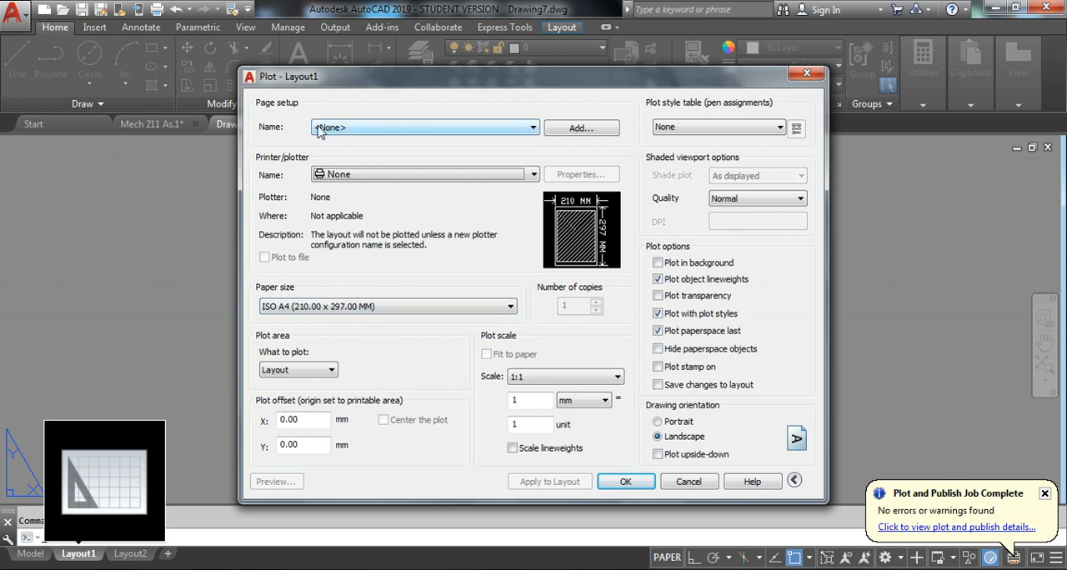
left_click(376, 134)
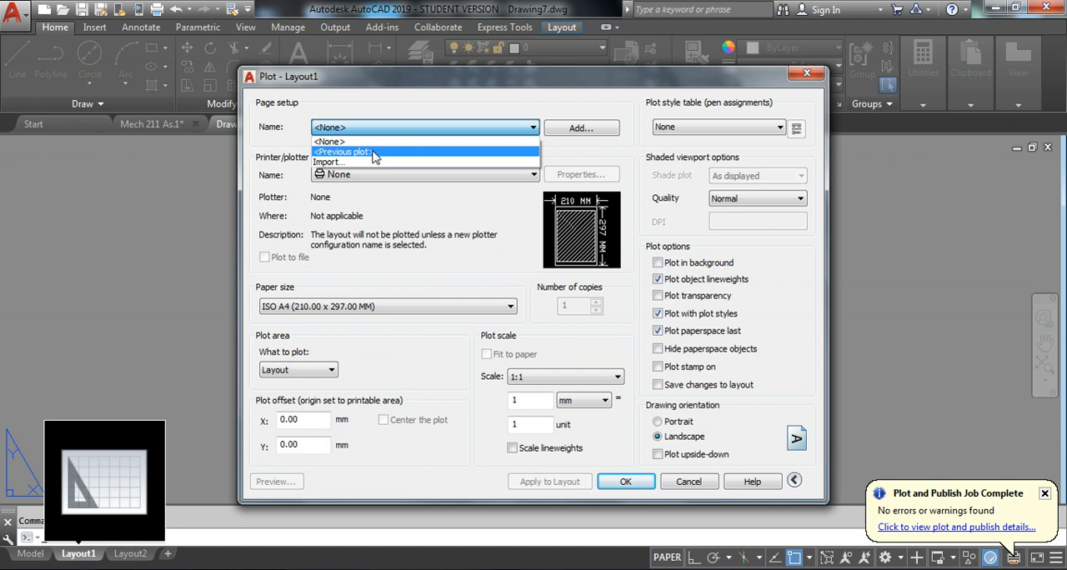
left_click(375, 153)
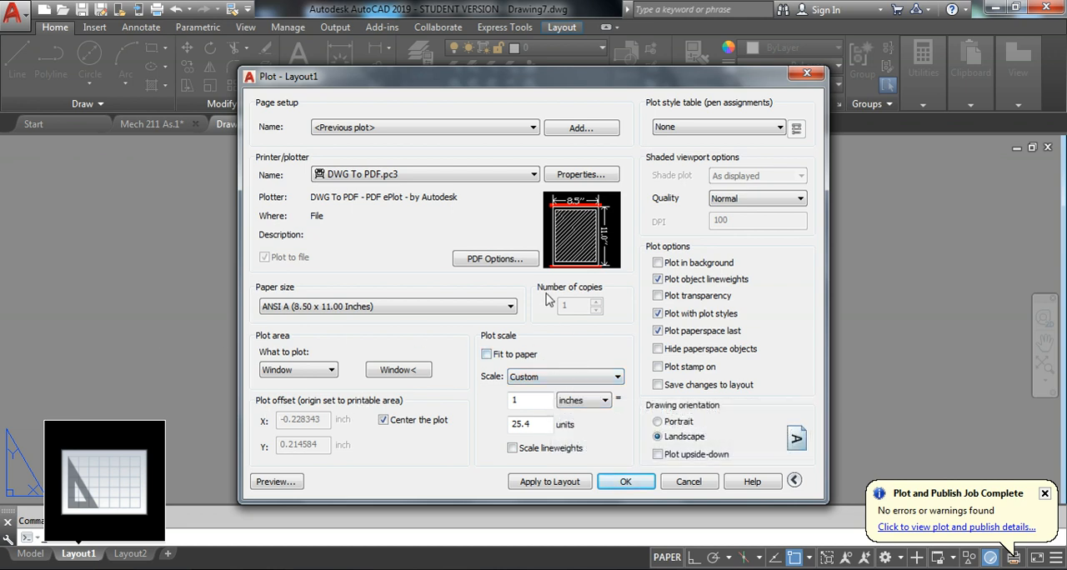
left_click(328, 305)
Assign the monochrome.ctb plot style table to the Layout1 plot
left_click(679, 128)
left_click(679, 128)
left_click(683, 130)
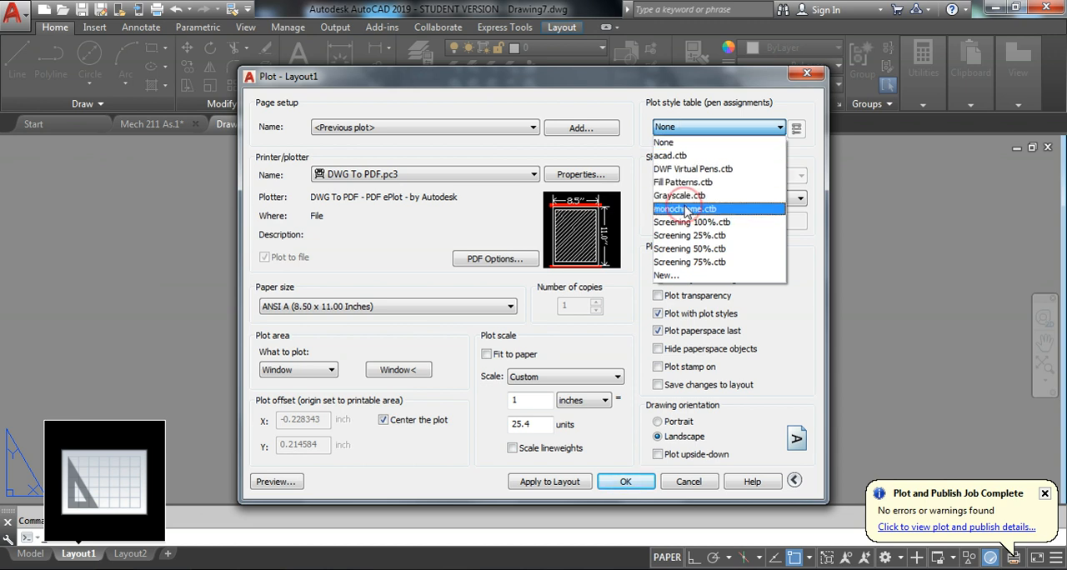
left_click(686, 211)
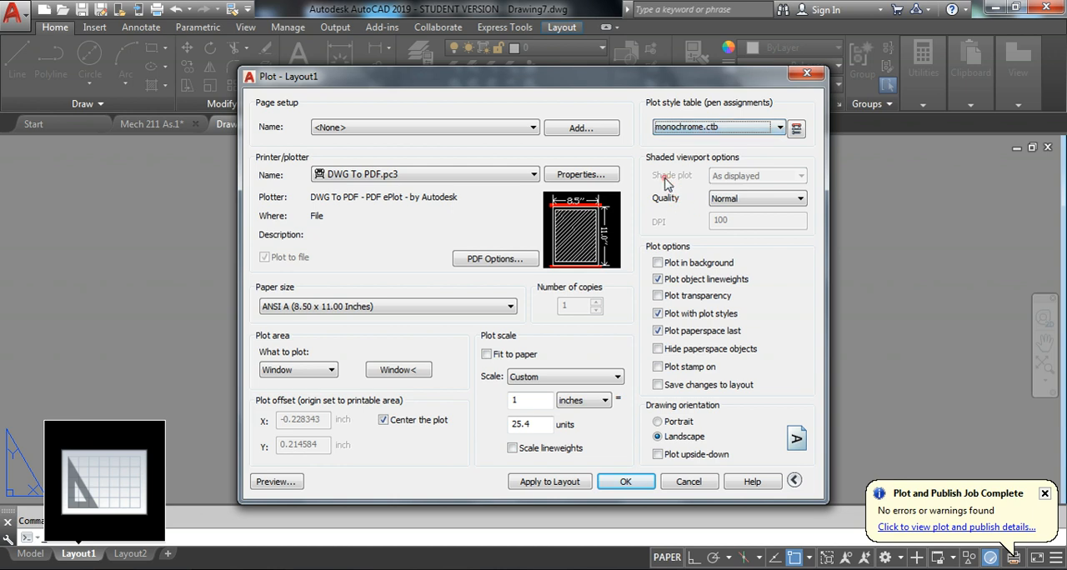
Preview the Layout1 plot, examine the views, dimensions and name block up close, and close the preview
left_click(294, 482)
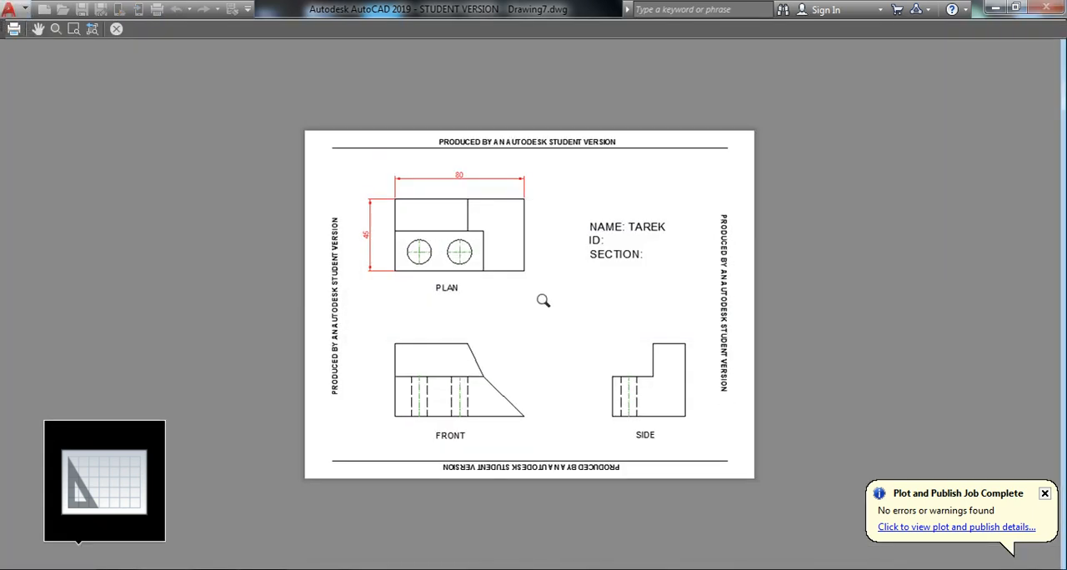
scroll(454, 270, "up", 6)
scroll(440, 289, "down", 4)
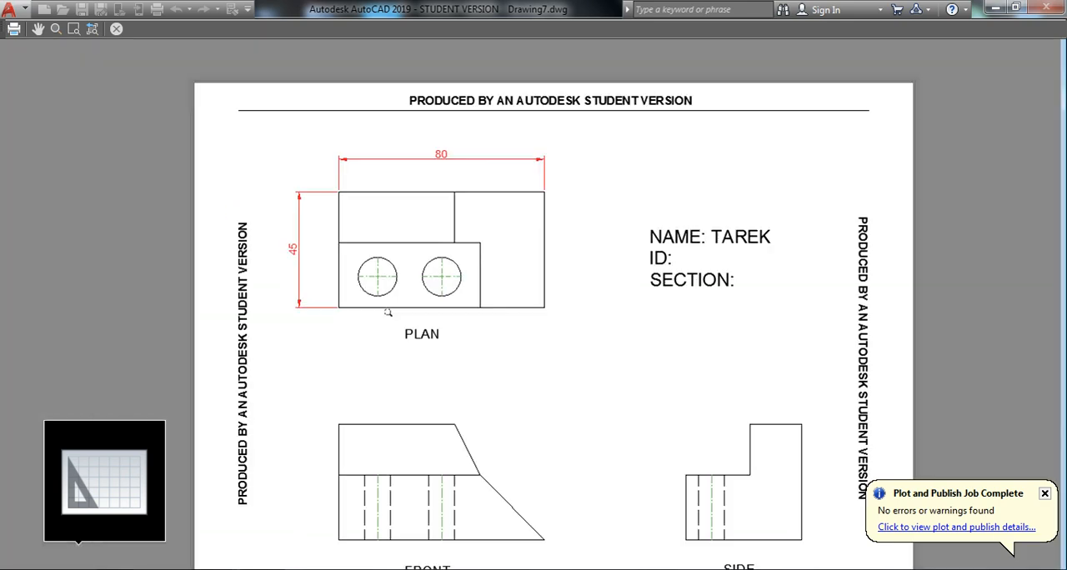
scroll(775, 362, "down", 3)
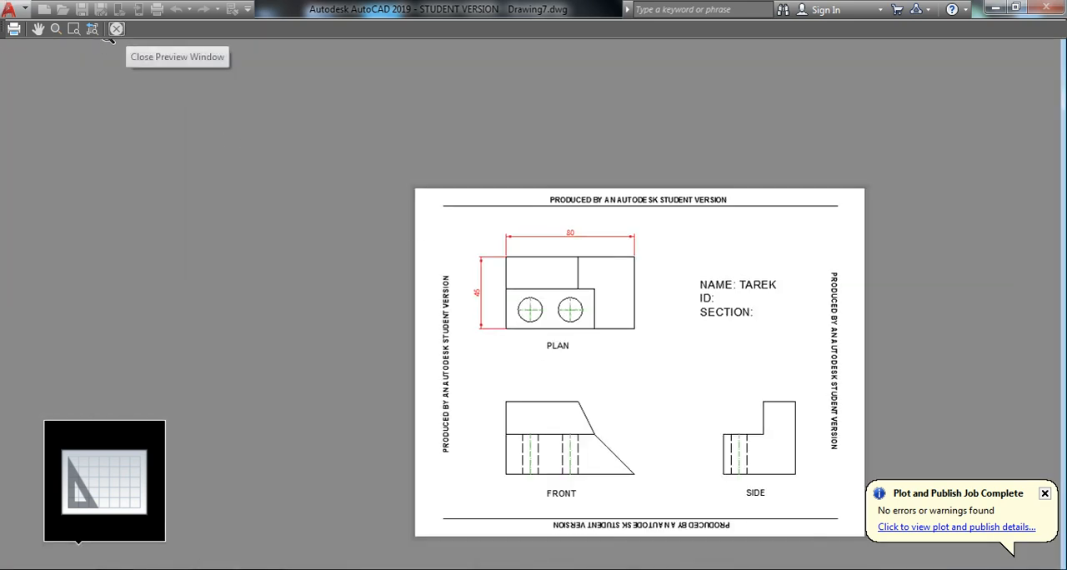
scroll(745, 311, "up", 2)
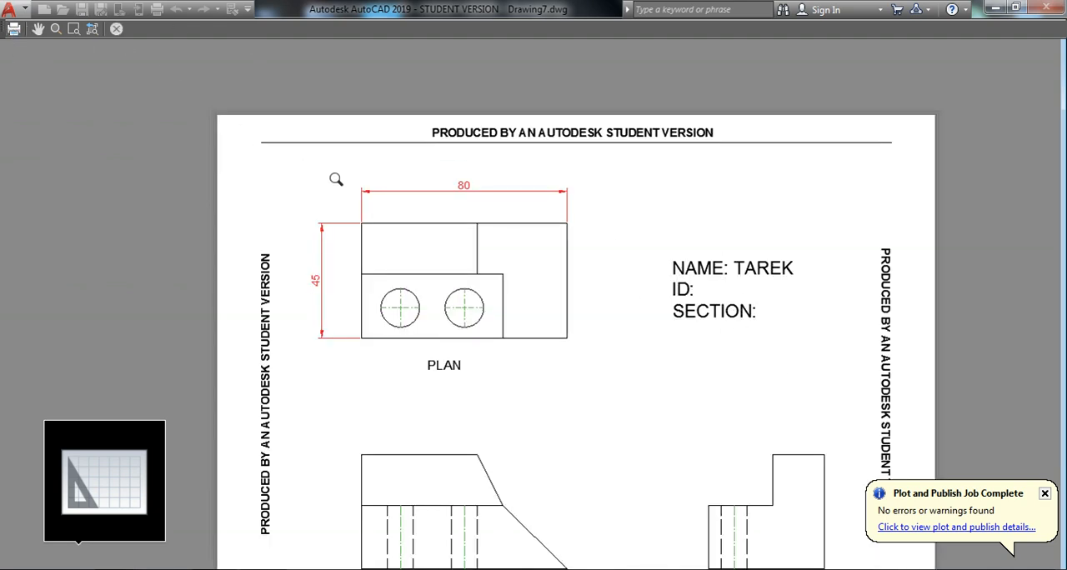
left_click(116, 30)
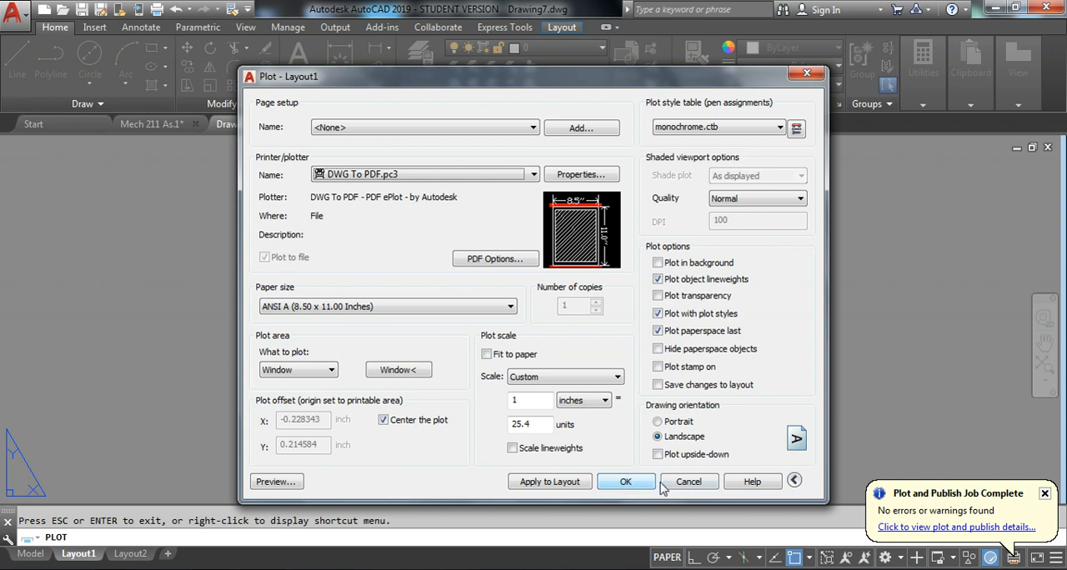
Plot Layout1 to Drawing7-Layout1.pdf on the Desktop and close the PDF that opens
left_click(626, 483)
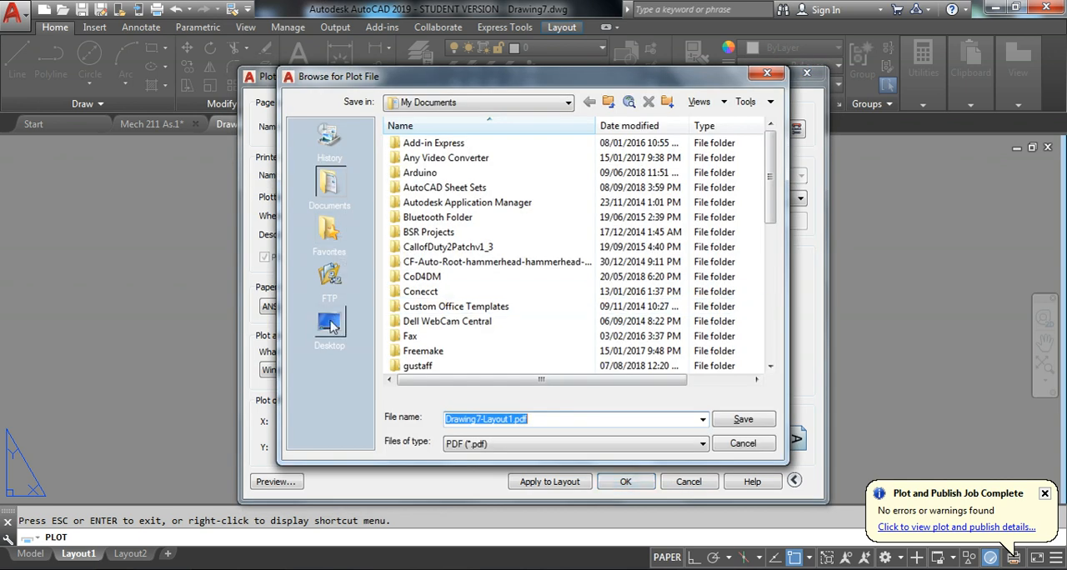
left_click(330, 326)
left_click(745, 421)
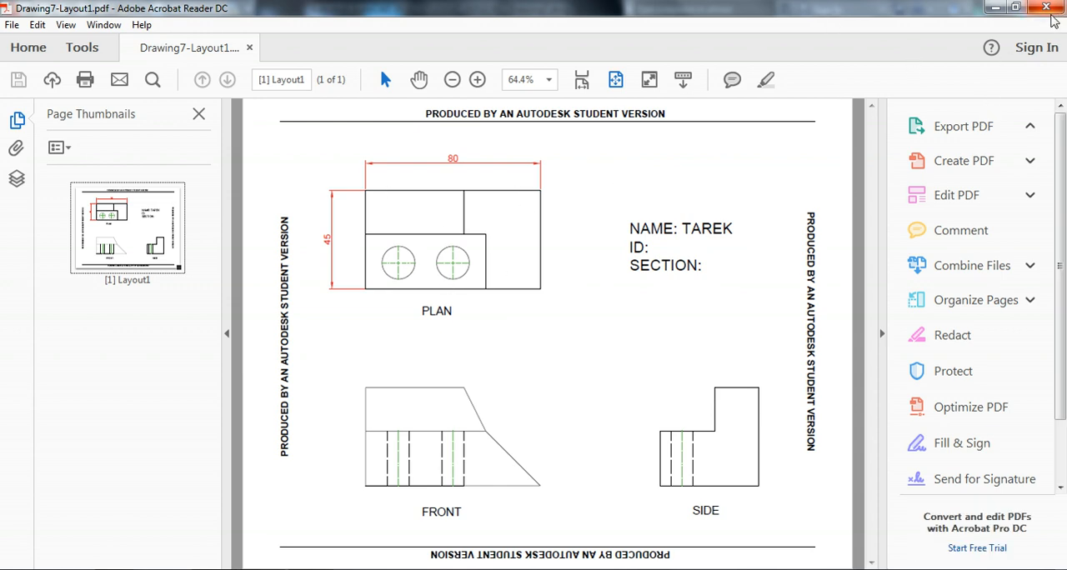
left_click(1047, 7)
Switch from Layout1 to model space
middle_click_drag(425, 305, 499, 319)
middle_click(458, 283)
middle_click(458, 283)
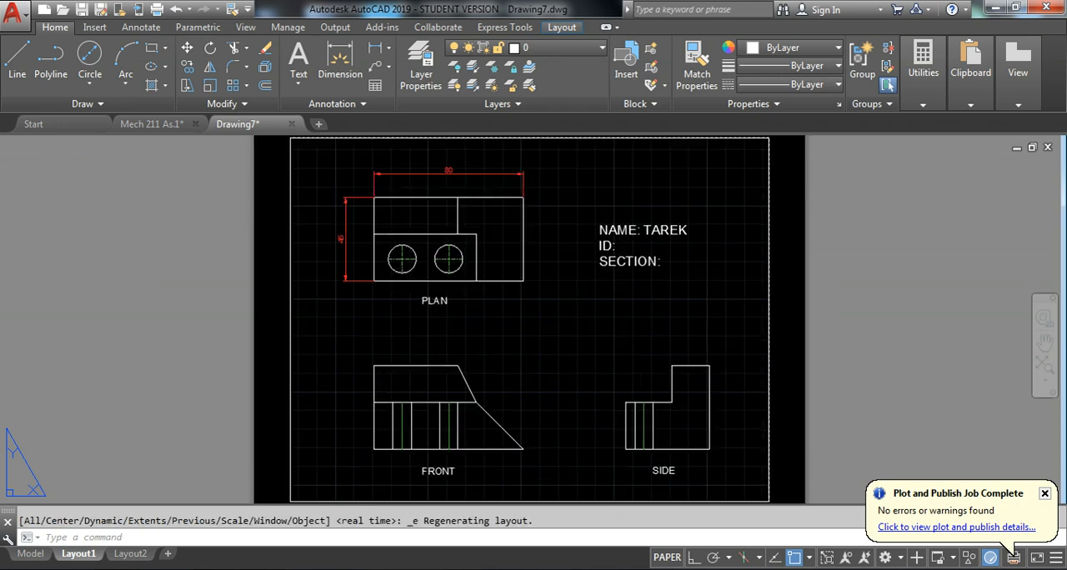
left_click(30, 555)
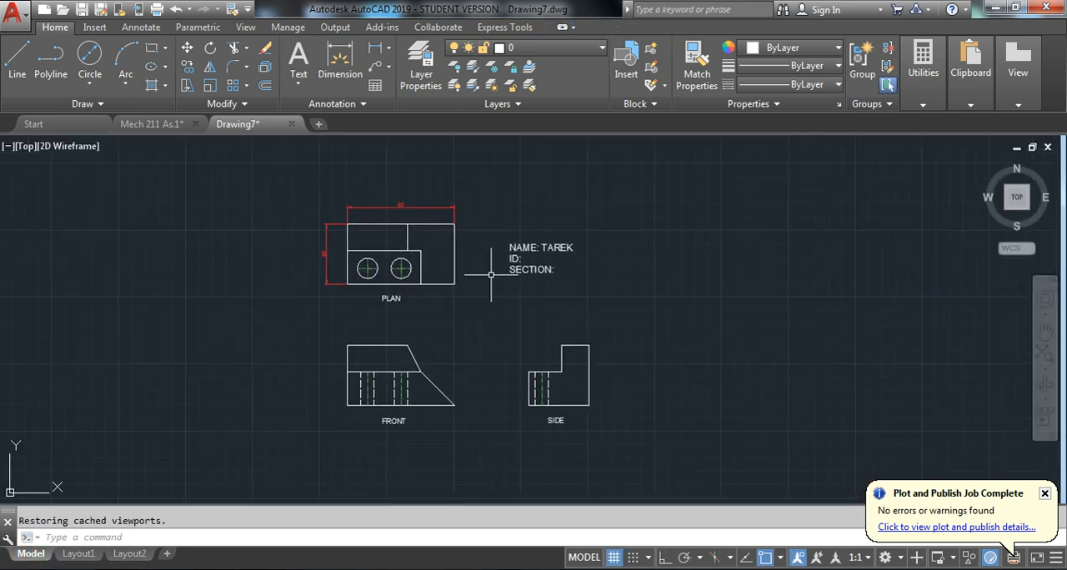
Start a plot of model space using the page setup of the previous plot
left_click(154, 13)
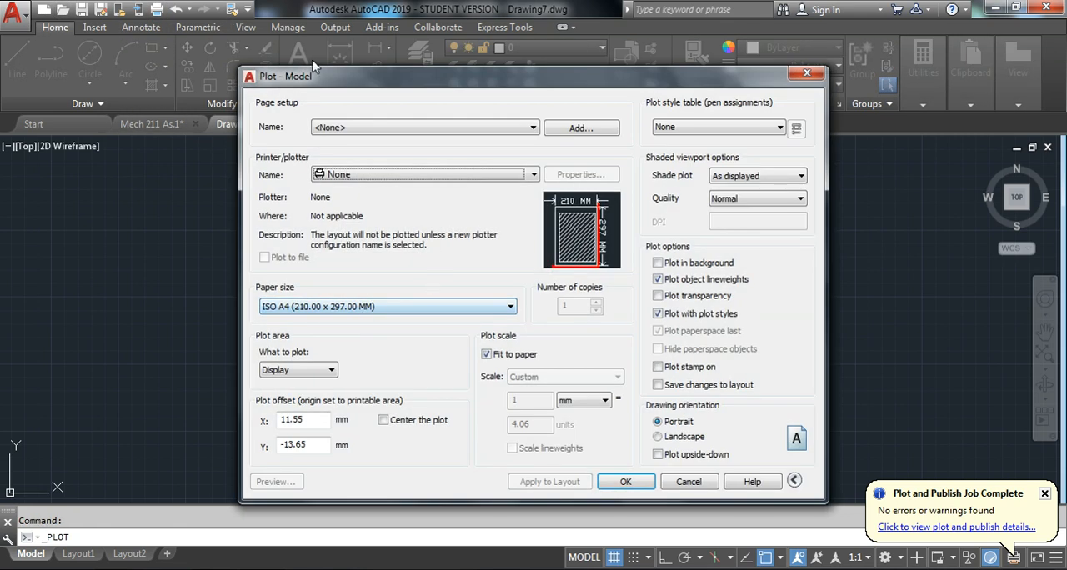
left_click(359, 127)
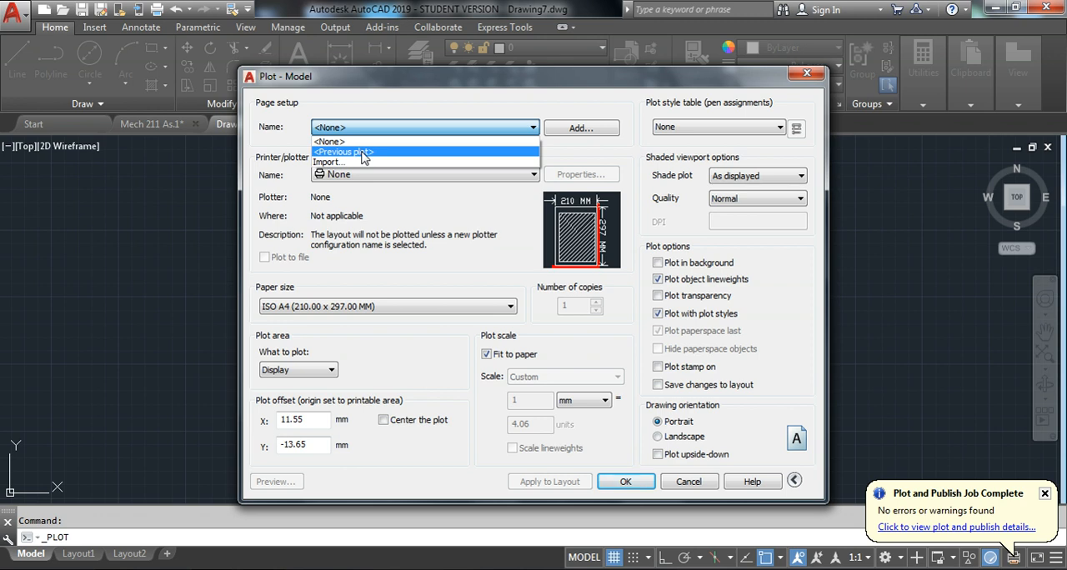
left_click(364, 154)
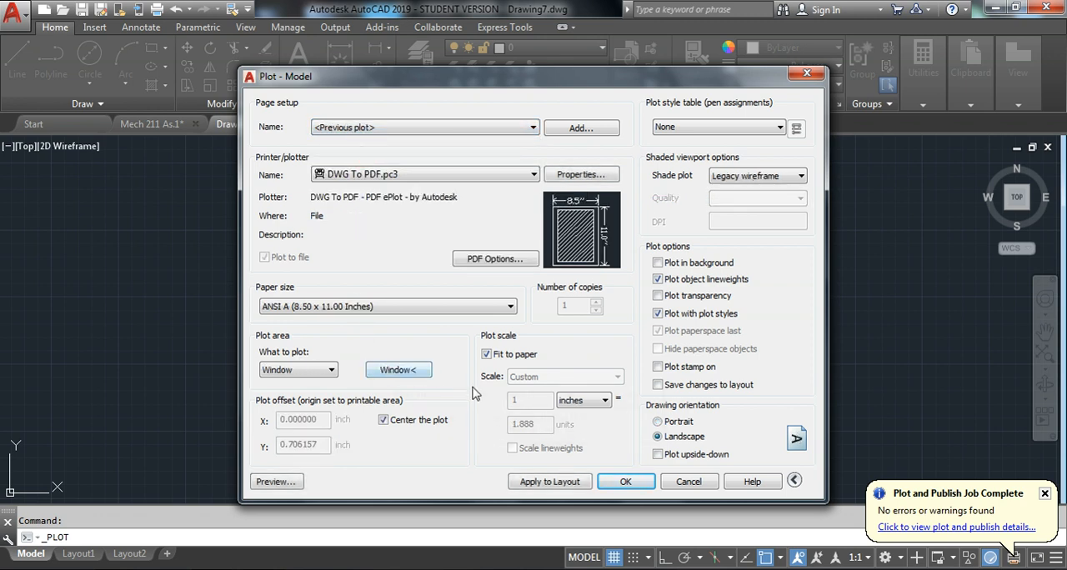
left_click(366, 129)
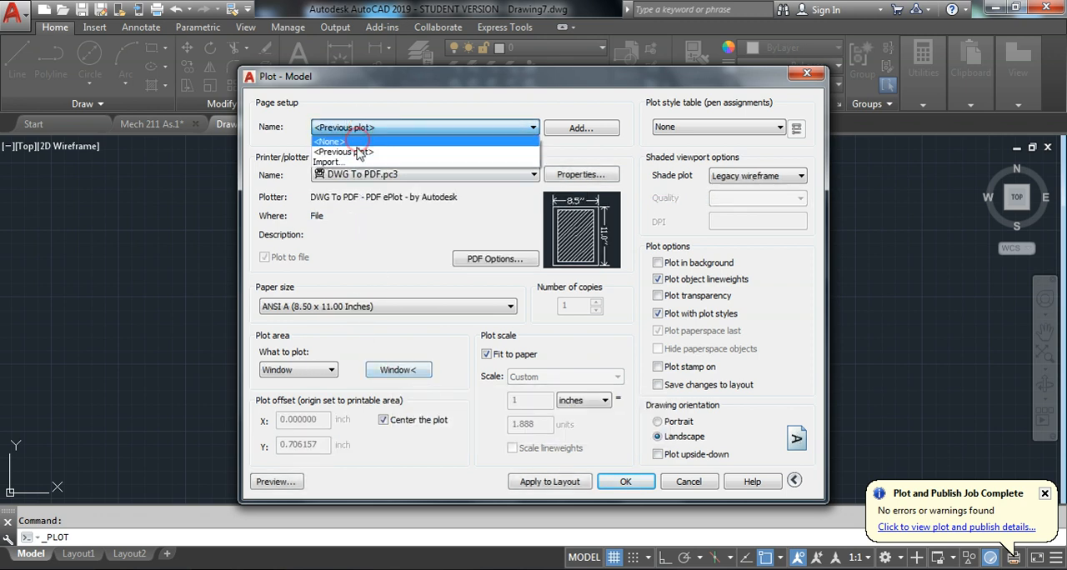
left_click(362, 156)
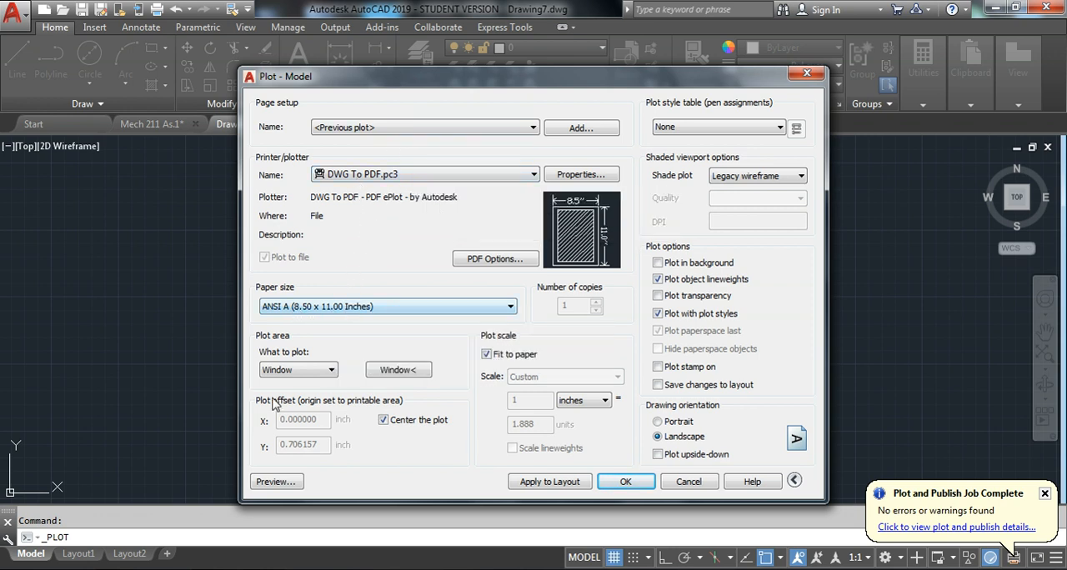
Define the model-space plot area as a window enclosing the plan, front and side views and the name block
left_click(306, 377)
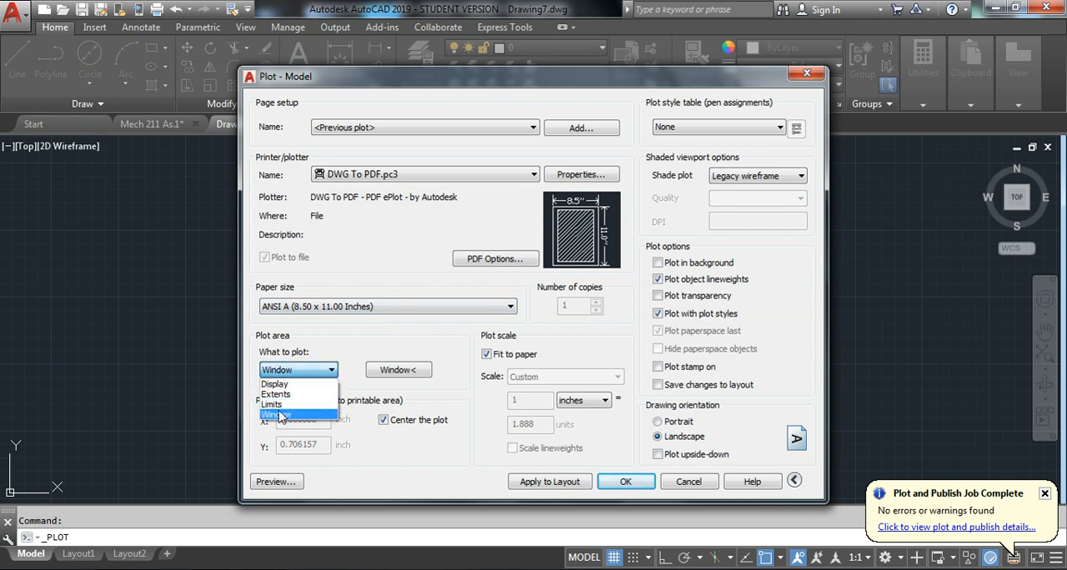
left_click(277, 414)
left_click(288, 373)
left_click(352, 398)
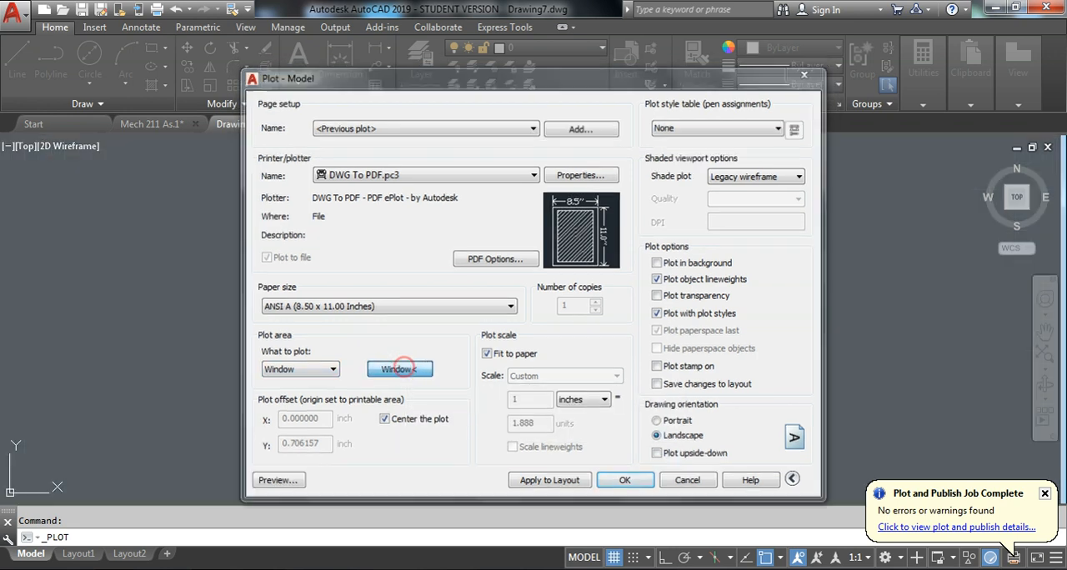
left_click(402, 370)
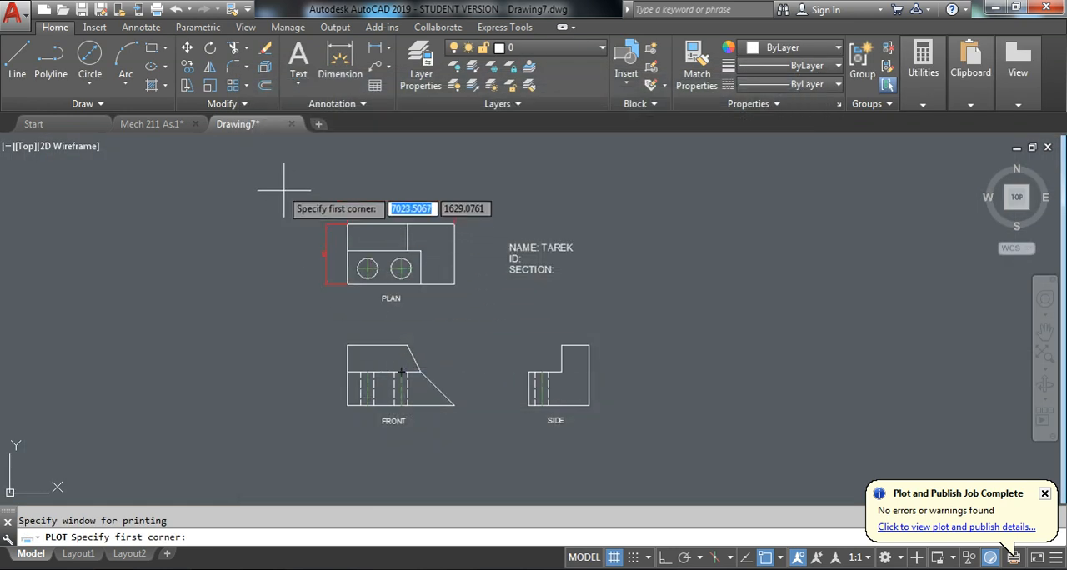
left_click(262, 176)
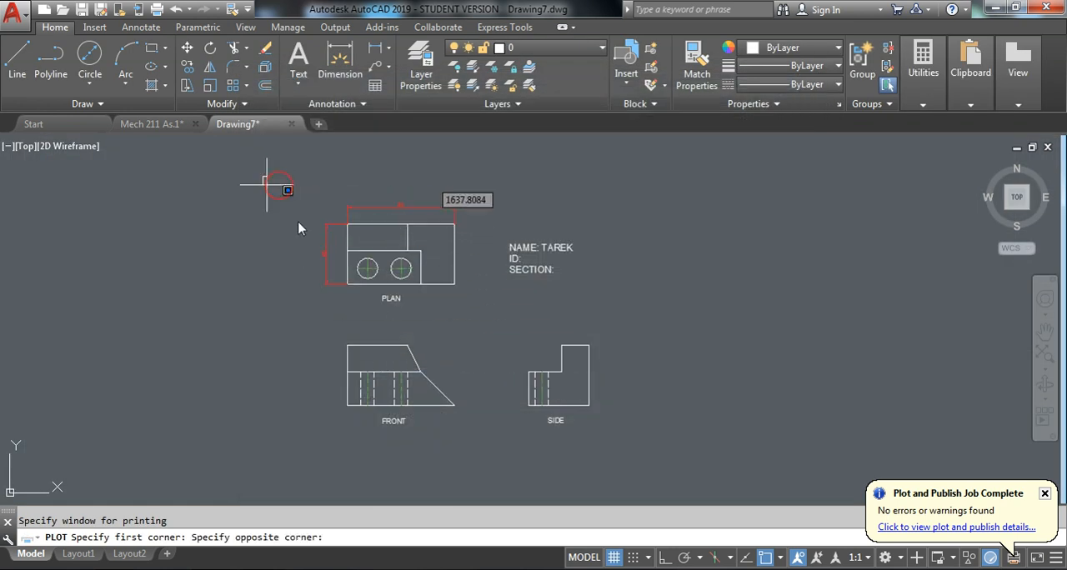
left_click(668, 445)
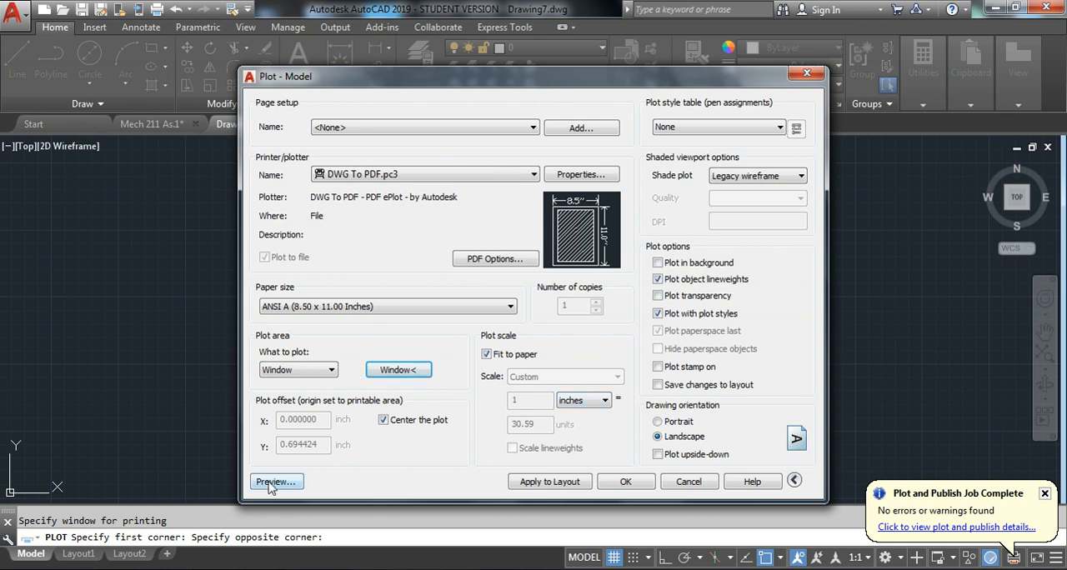
Preview the model-space plot and close the plot setup without plotting
left_click(275, 482)
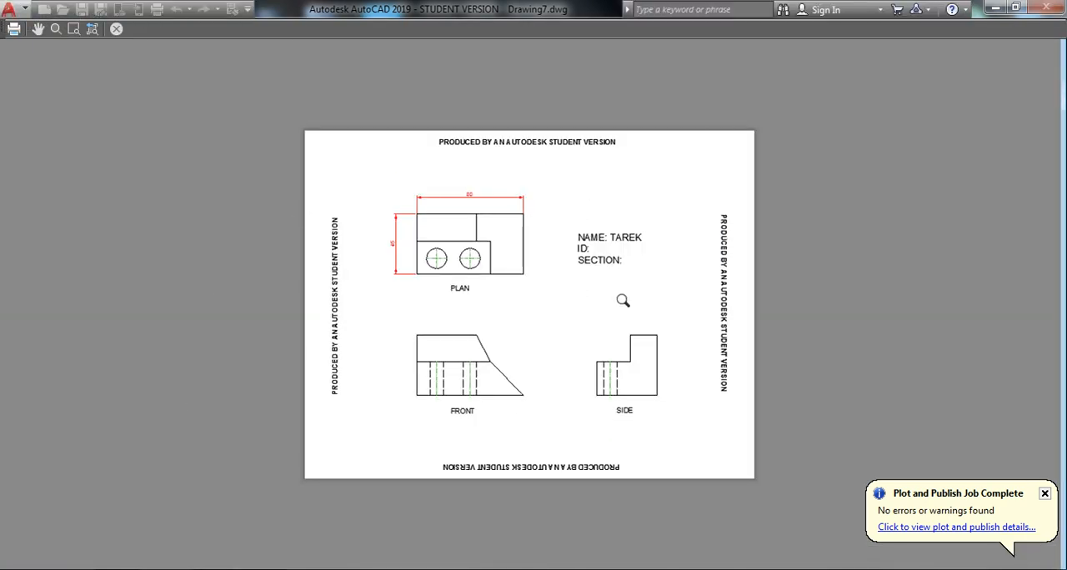
key("Escape")
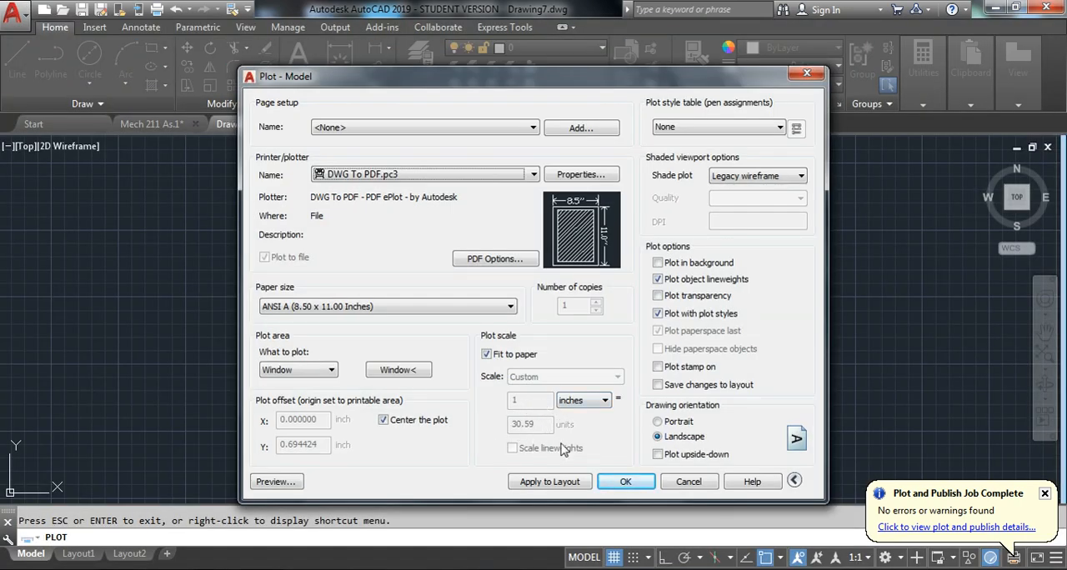
left_click(689, 482)
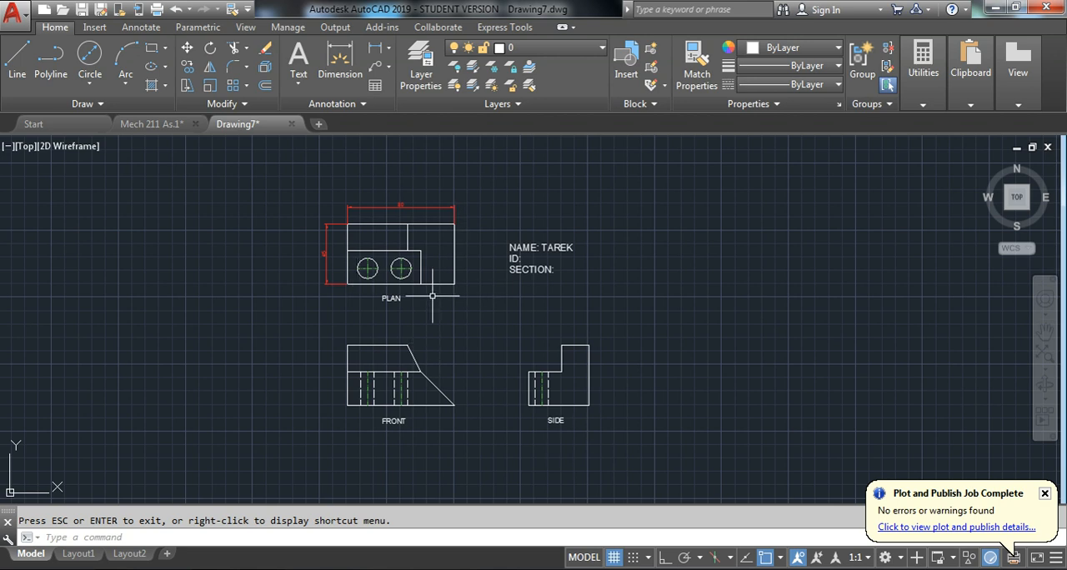
Start another plot of model space with the page setup of the previous plot
key("ctrl+p")
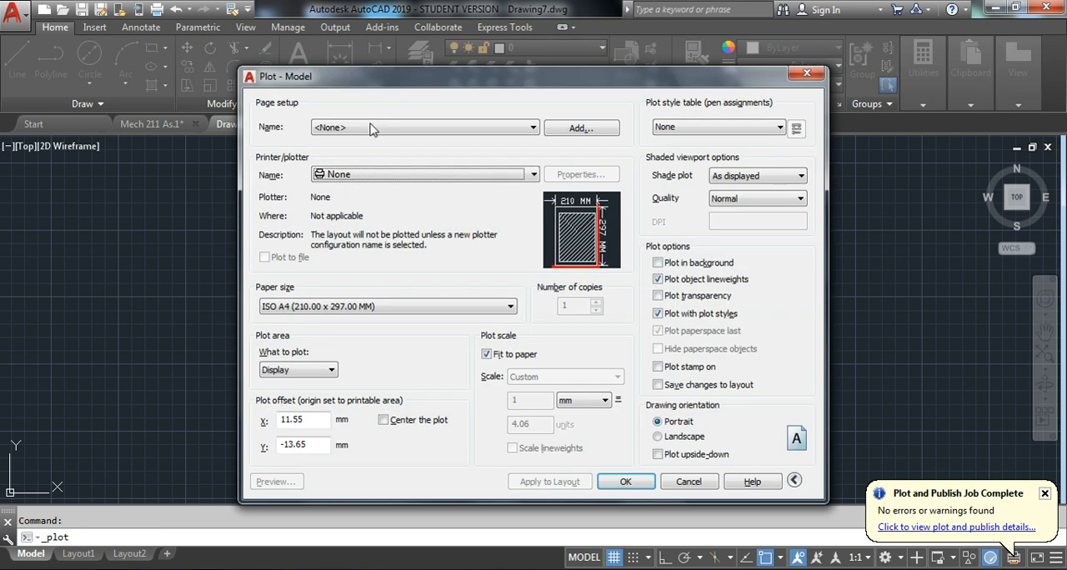
left_click(376, 127)
left_click(376, 150)
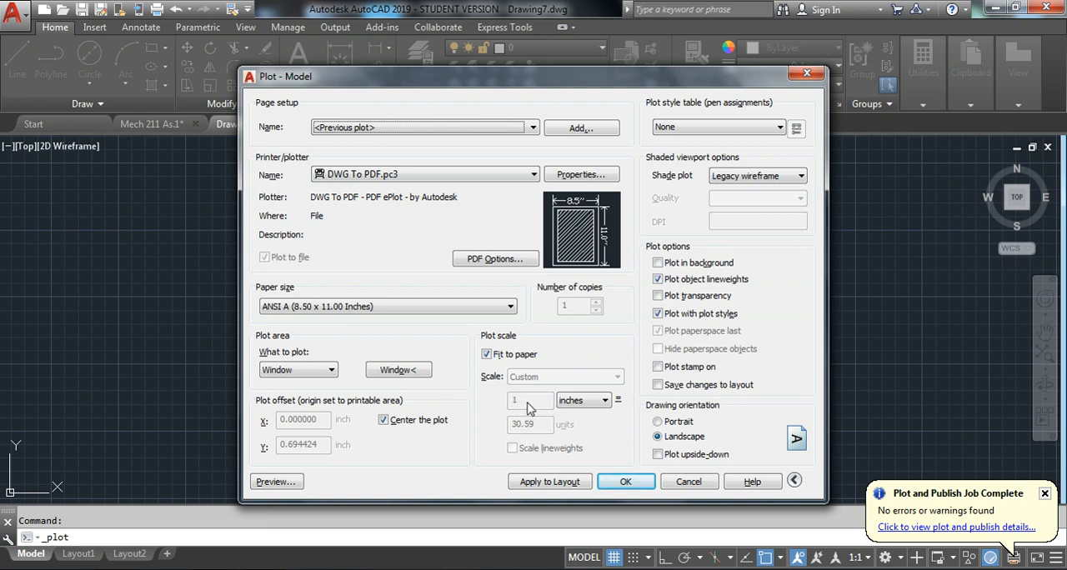
Set the plot scale to 1:1 in millimetres instead of fitting to paper, and preview the model-space plot
left_click(491, 355)
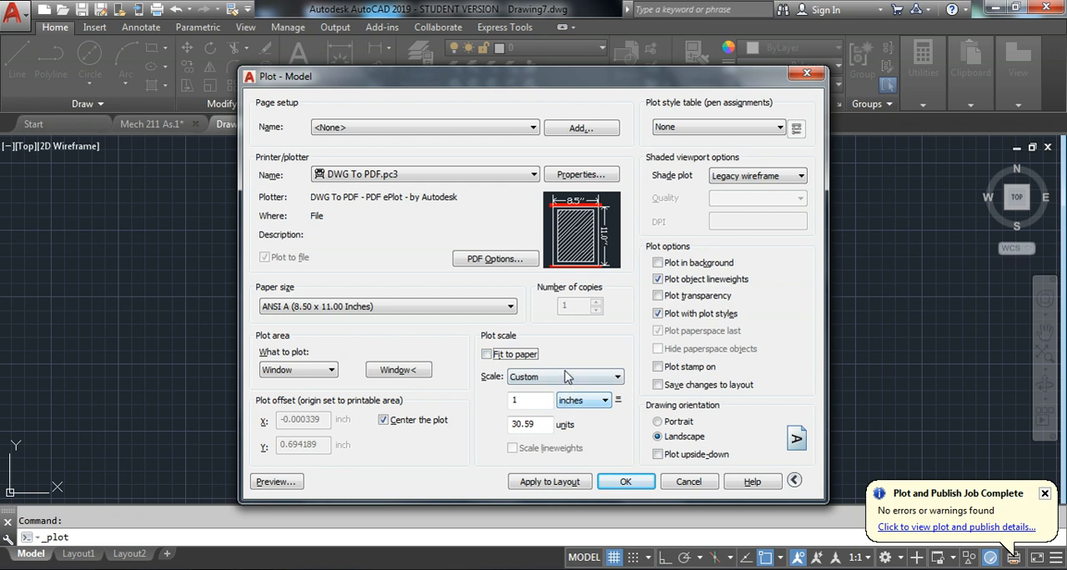
left_click(584, 377)
left_click(550, 404)
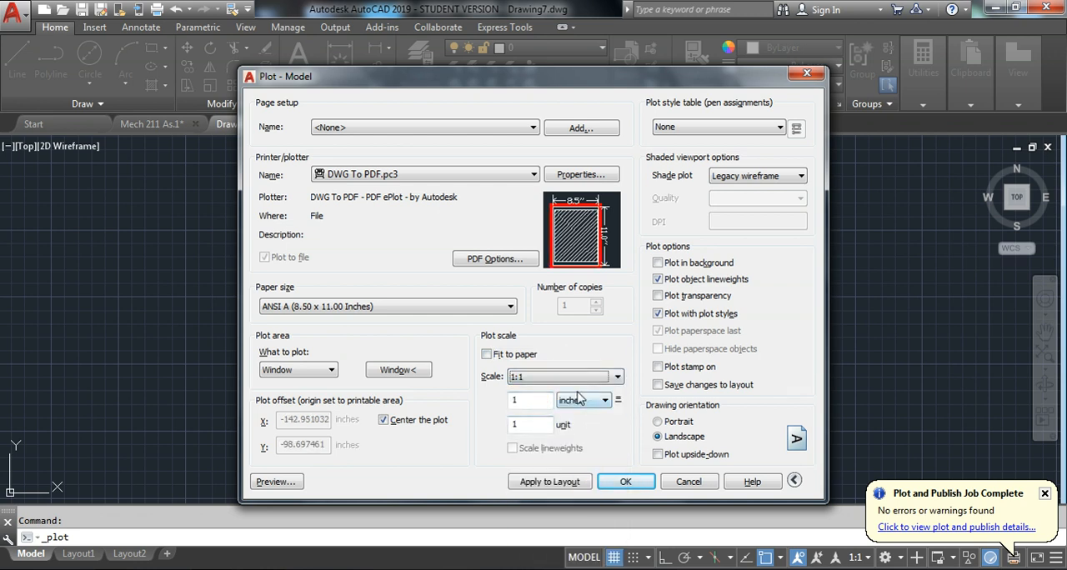
left_click(583, 401)
left_click(574, 426)
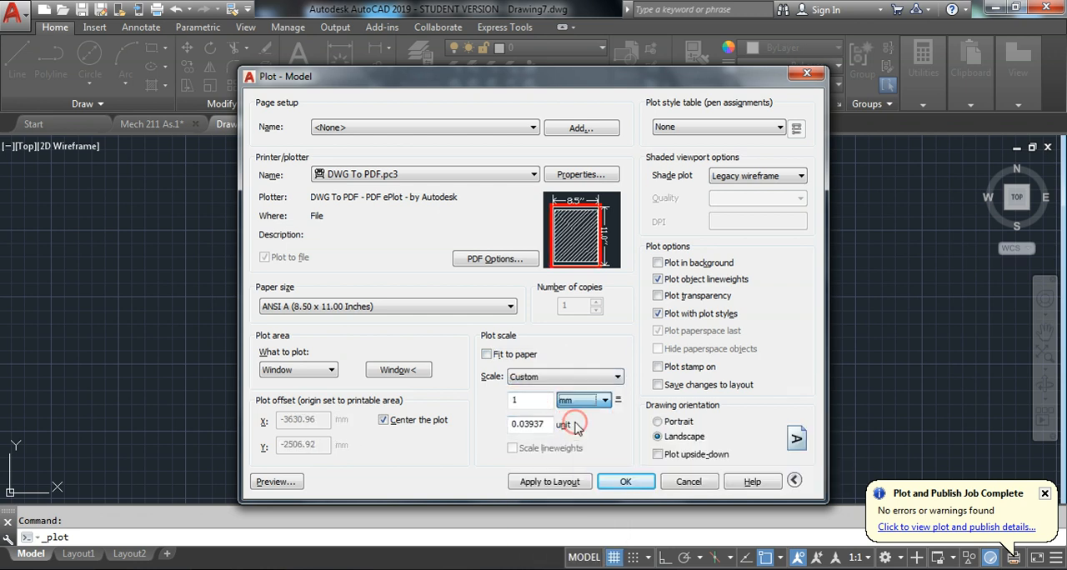
left_click(547, 377)
left_click(542, 403)
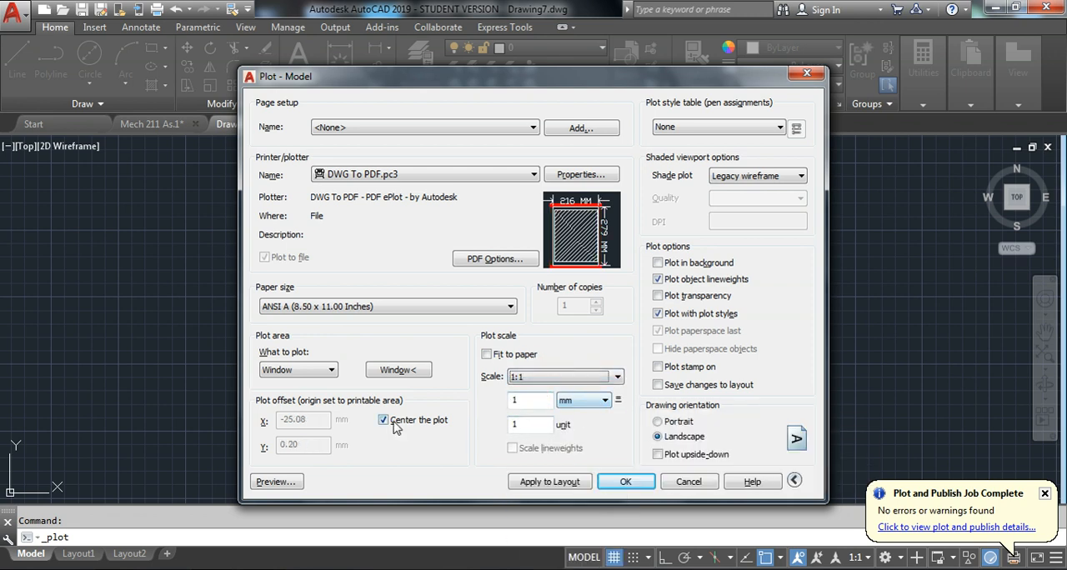
left_click(286, 482)
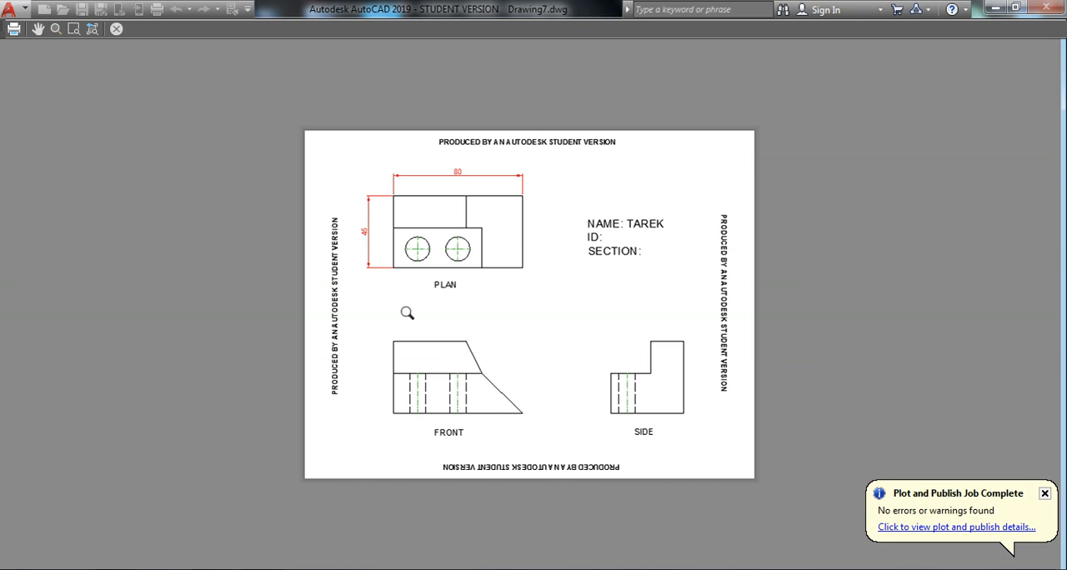
key("Escape")
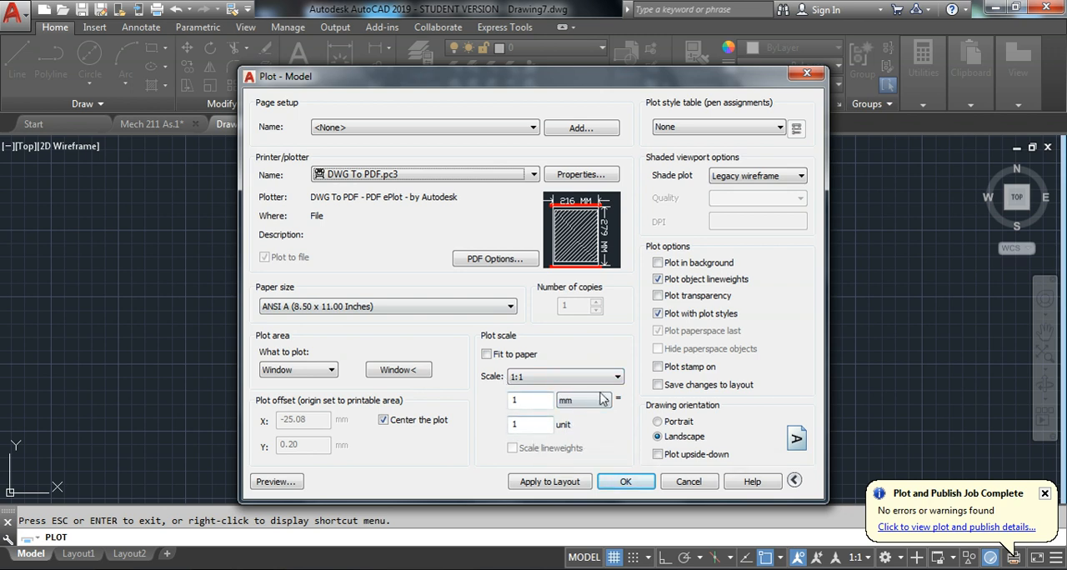
Set the plot scale to 1:2 and preview the model-space plot at that scale
double_click(517, 424)
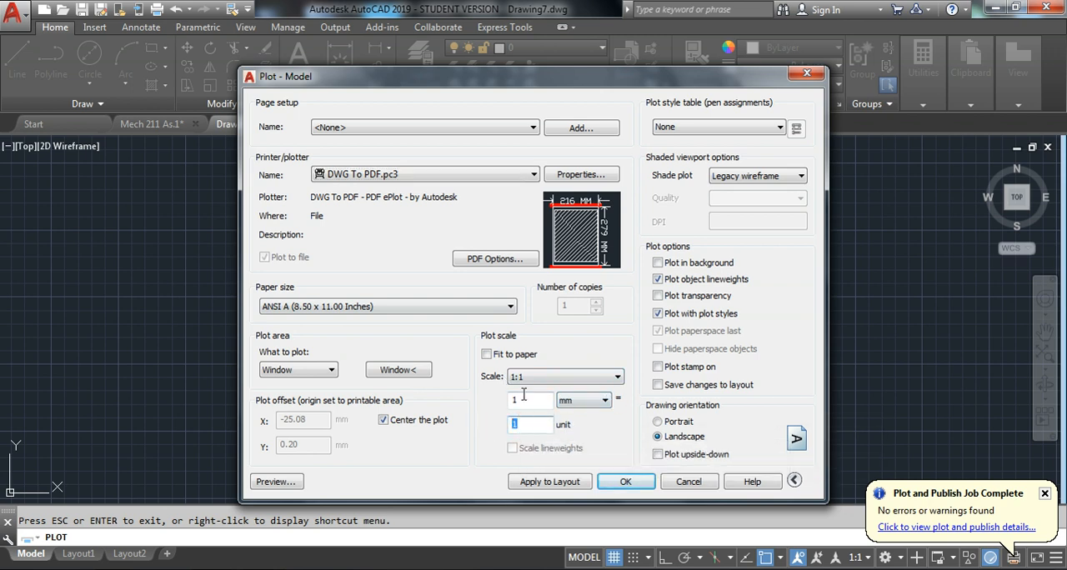
left_click(540, 383)
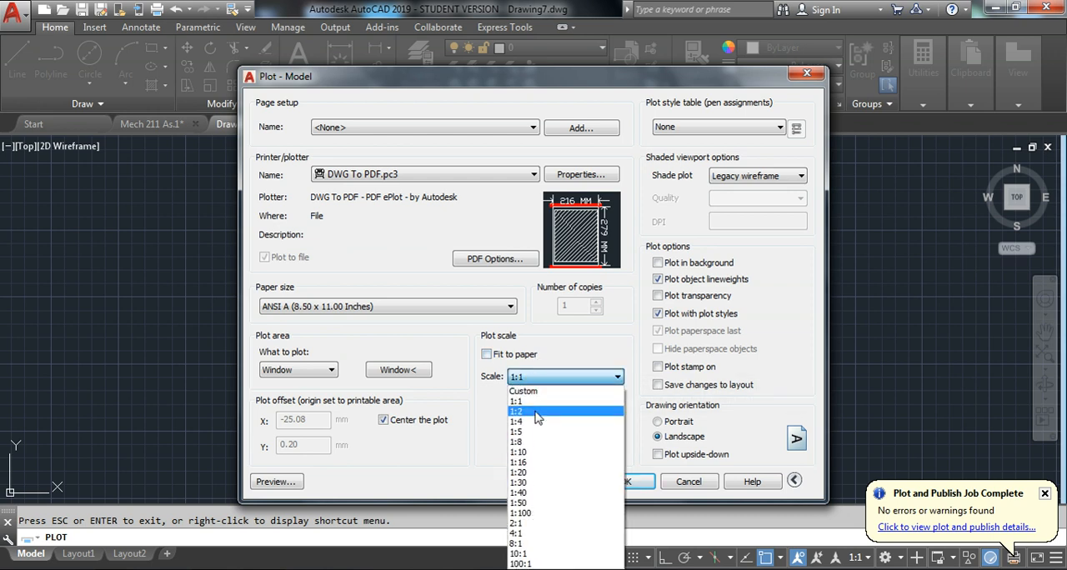
left_click(541, 413)
left_click(275, 481)
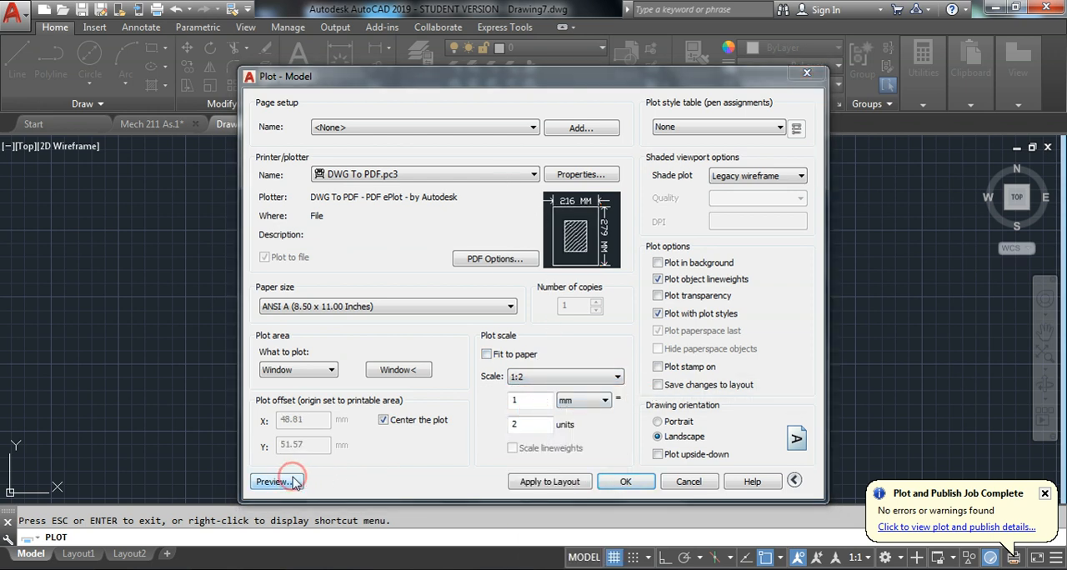
left_click(594, 302)
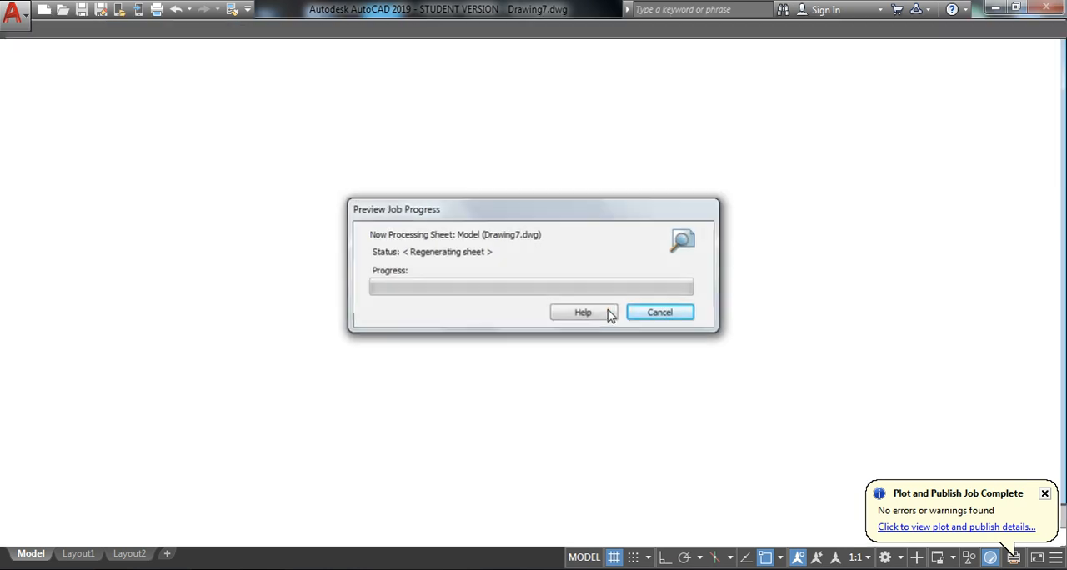
key("Escape")
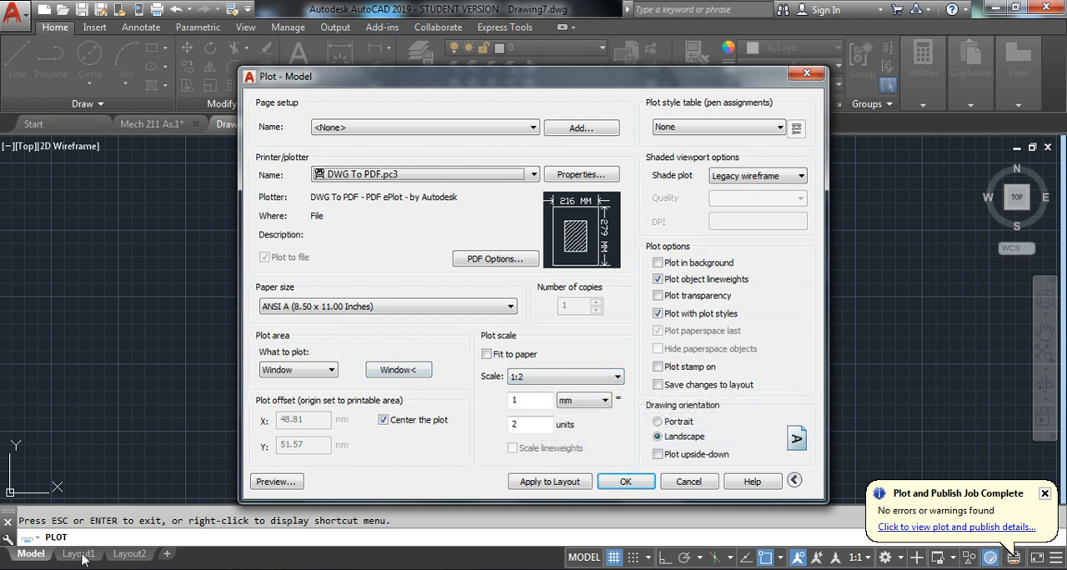
Scale the plot to fit the paper again and close the plot setup without plotting
left_click(488, 356)
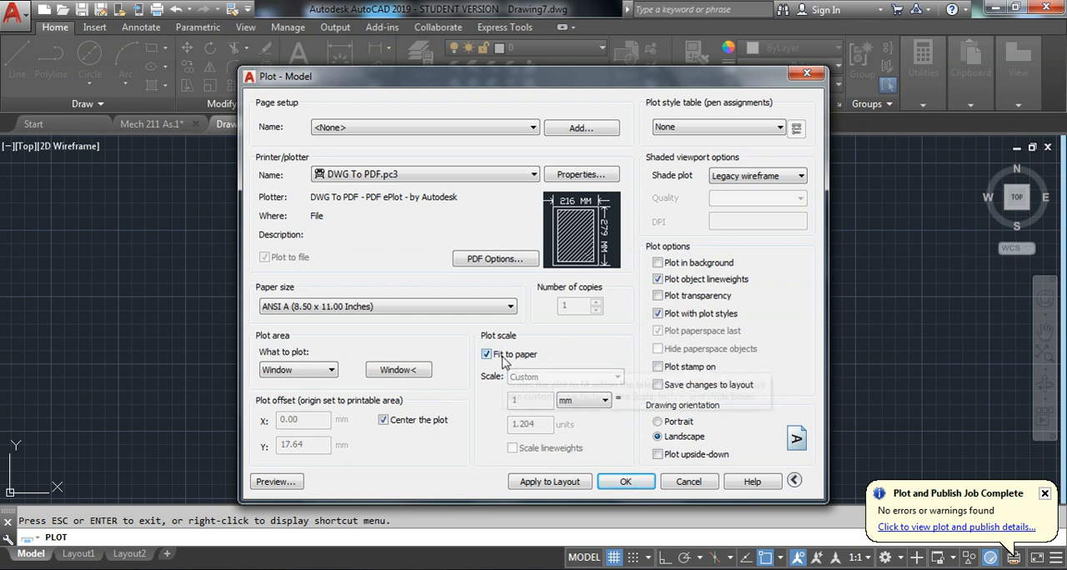
left_click(688, 482)
key("Escape")
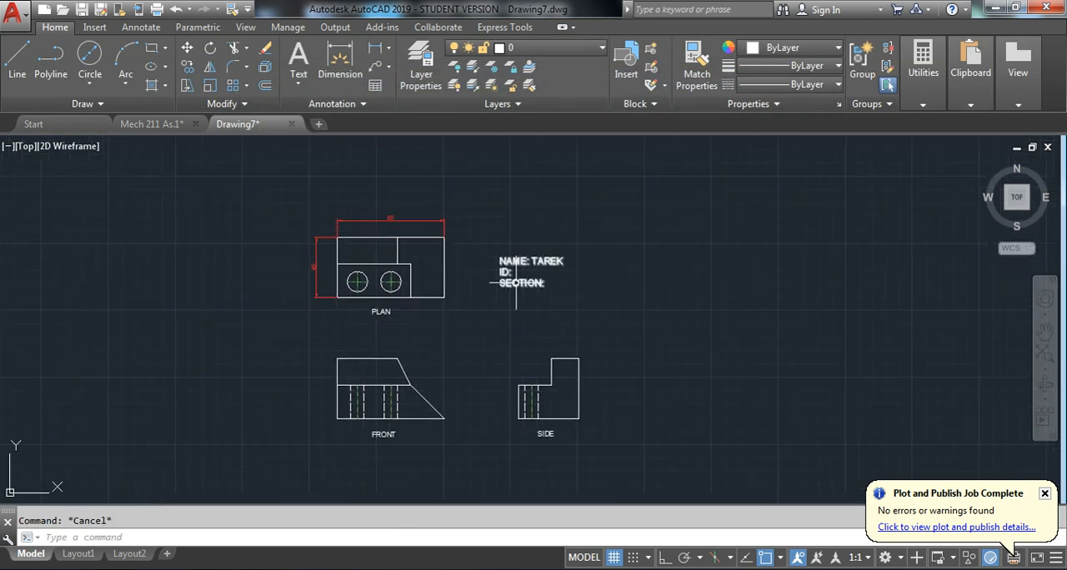
left_click(923, 83)
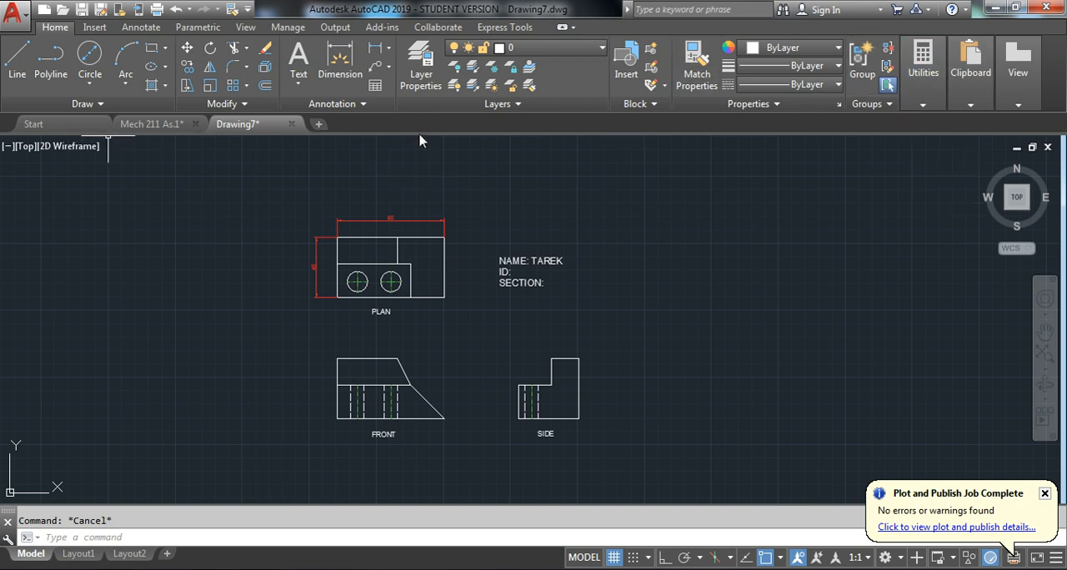
right_click(772, 569)
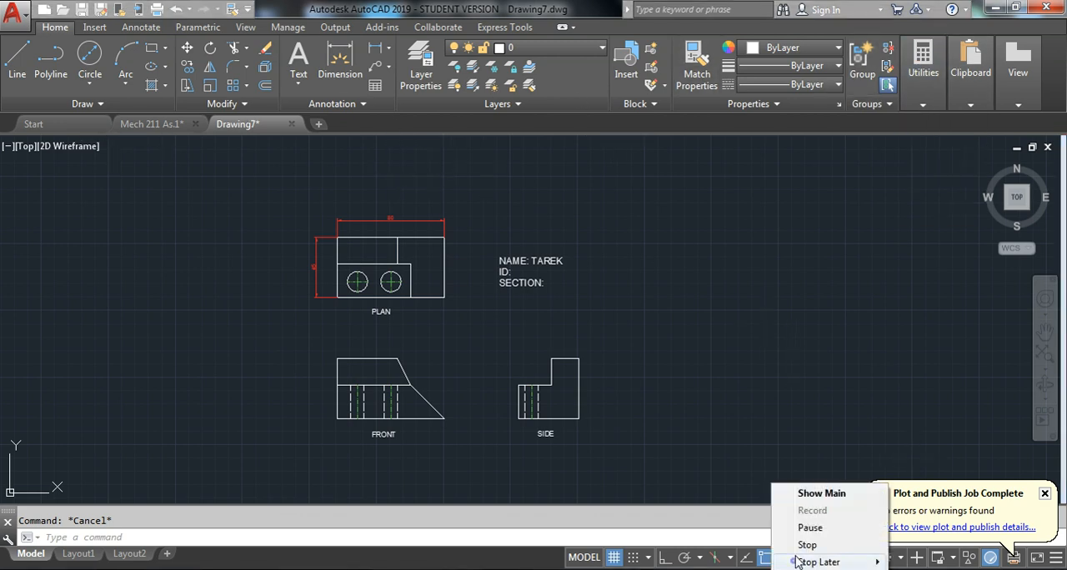